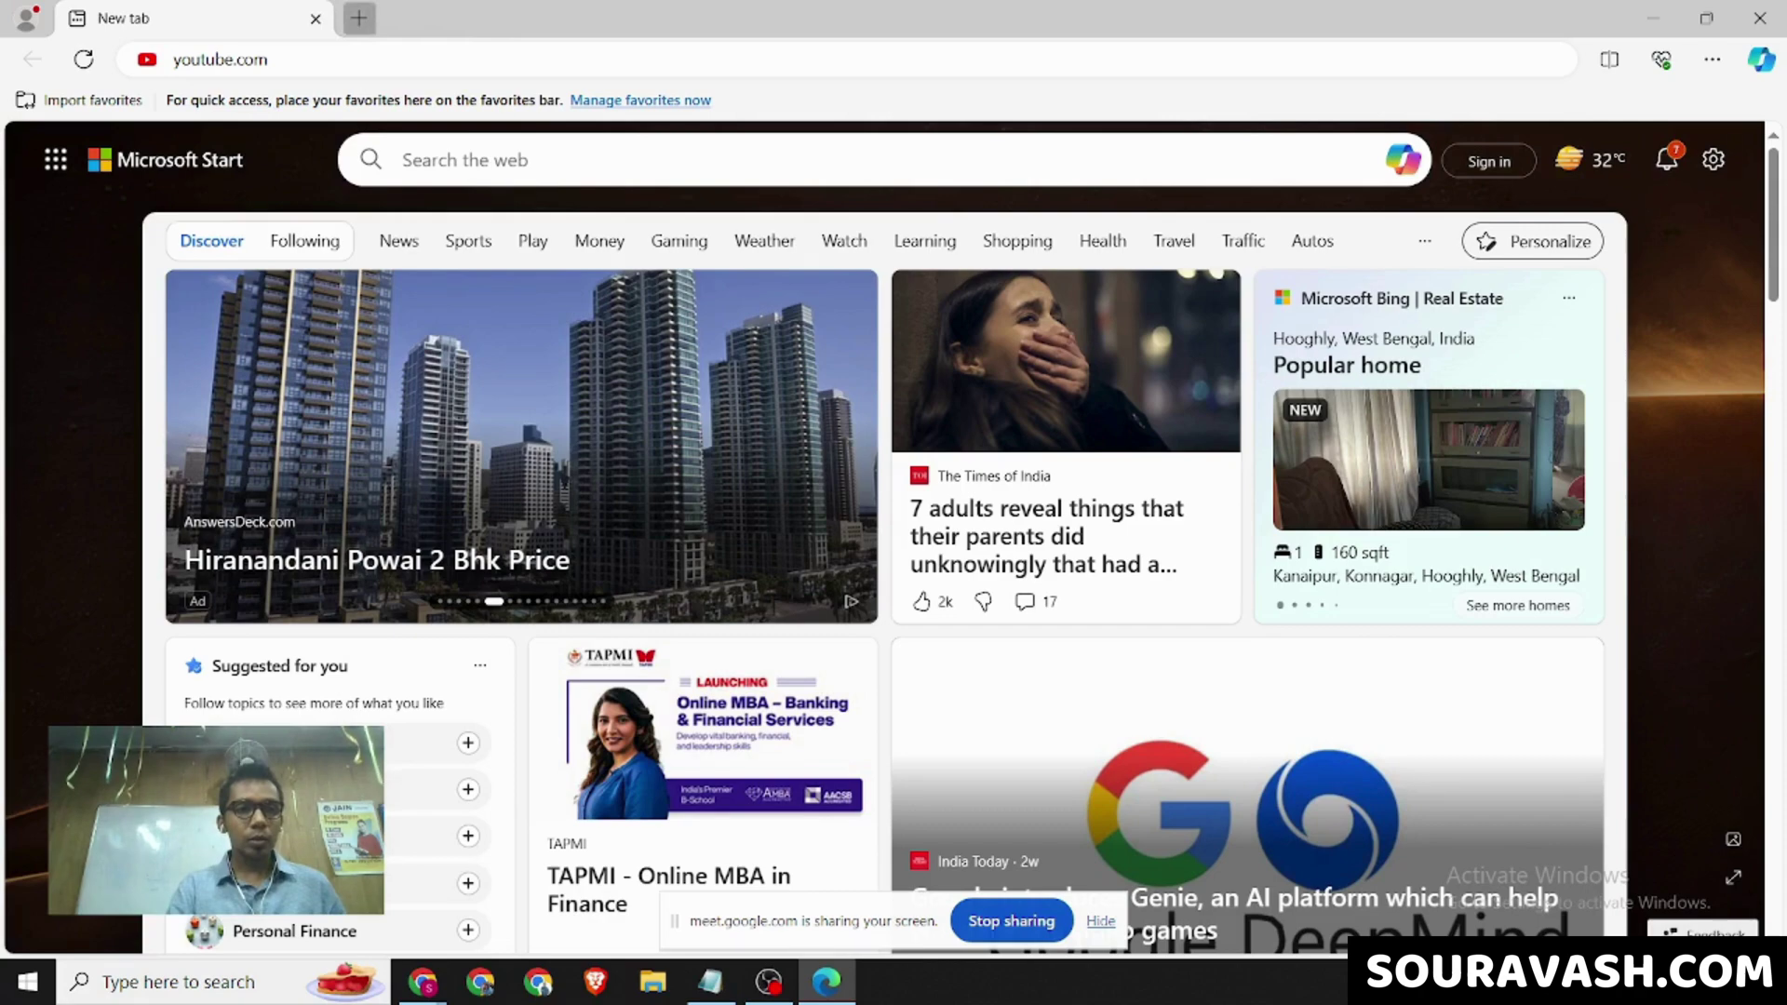
Open the Google home page in a new browser tab.
click(359, 18)
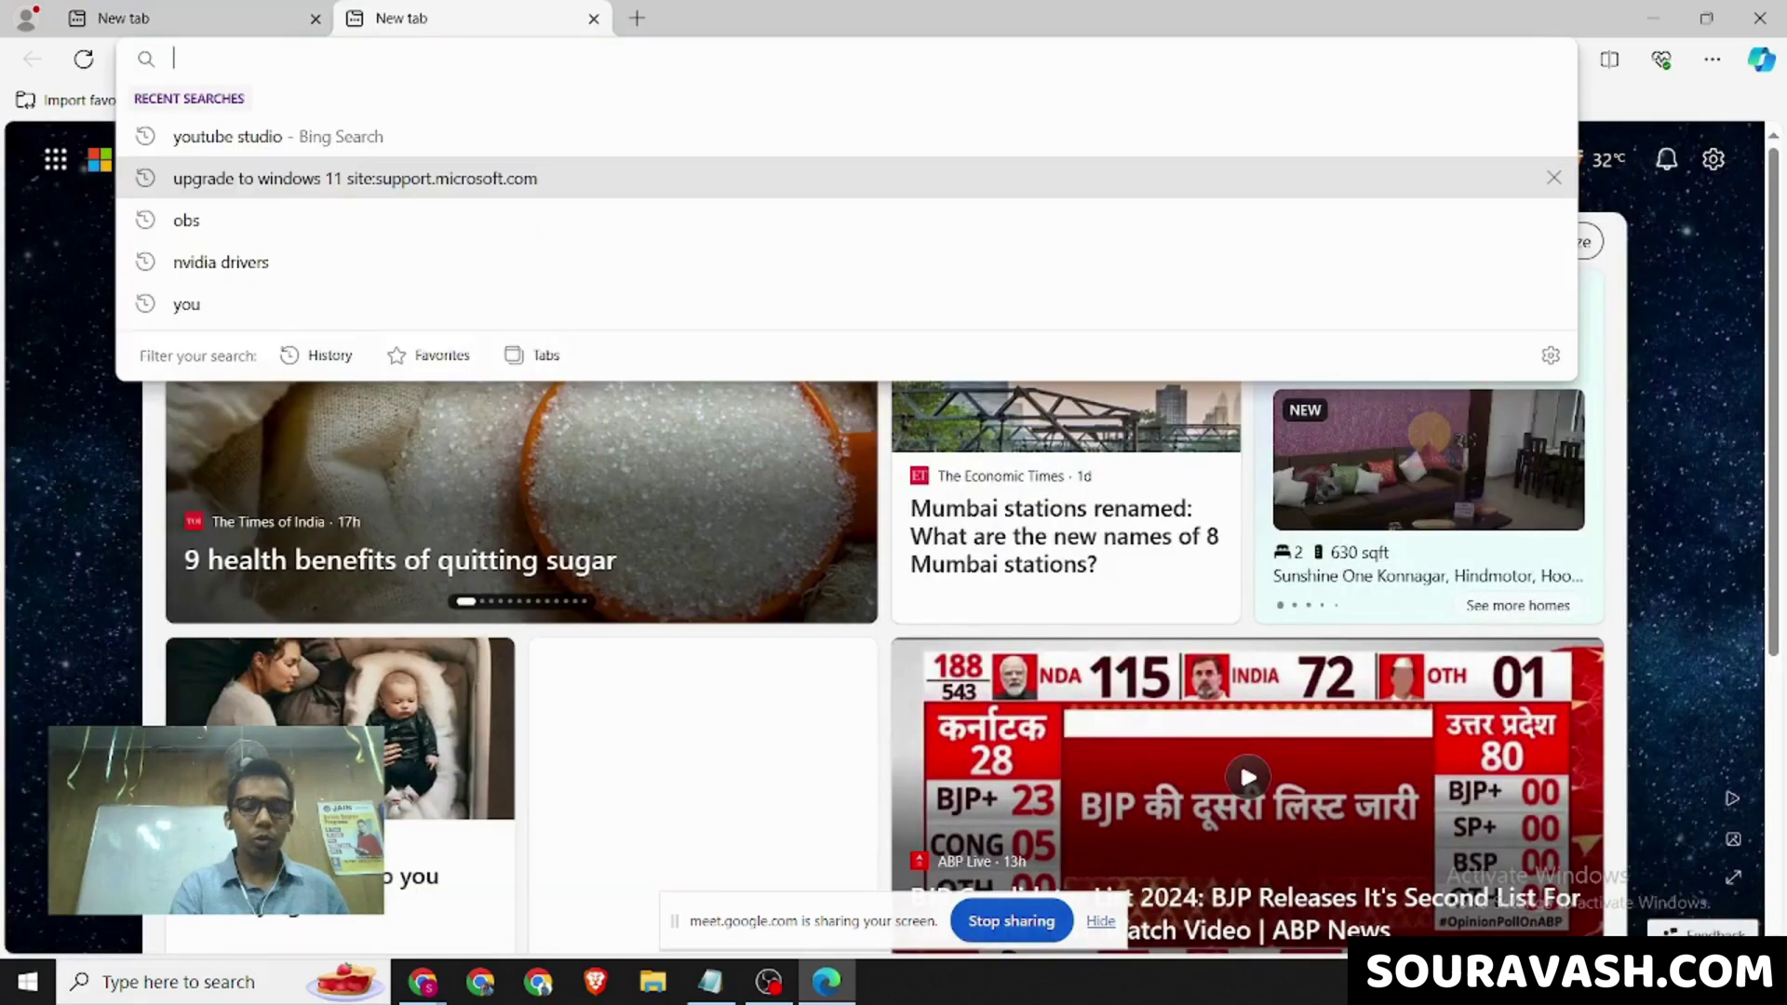
text(you)
key(BackSpace)
key(BackSpace)
key(BackSpace)
key(BackSpace)
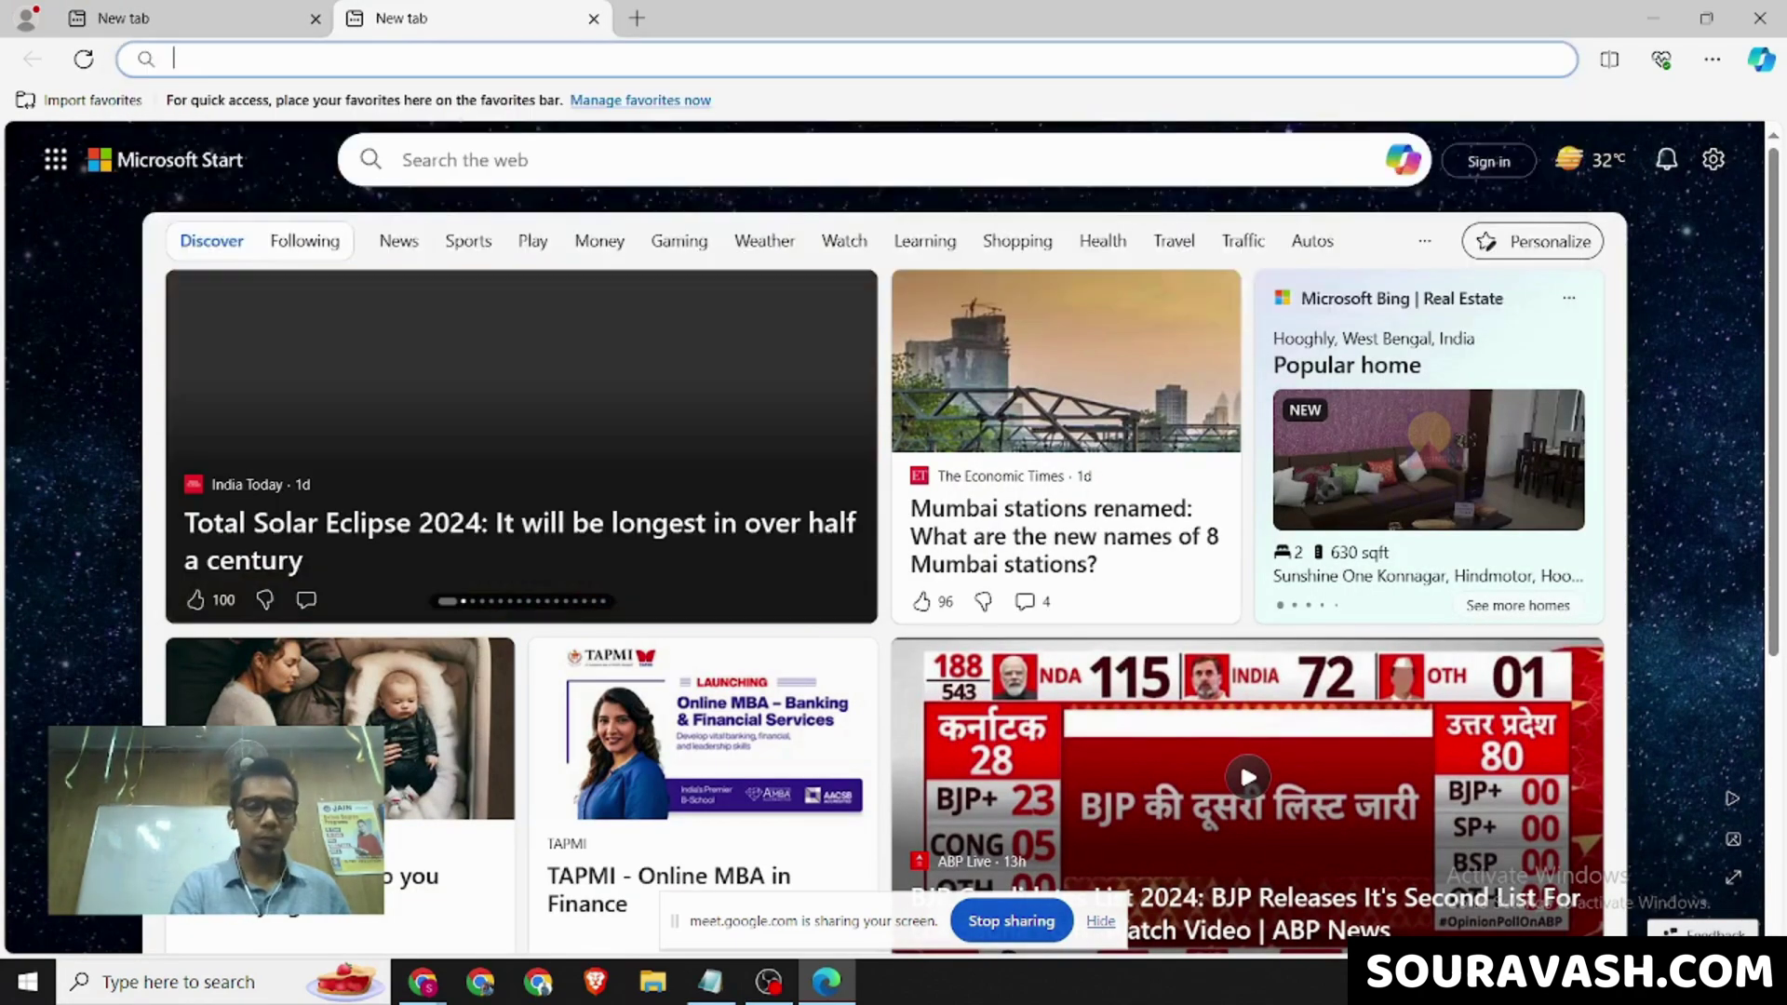
text(goo)
key(Return)
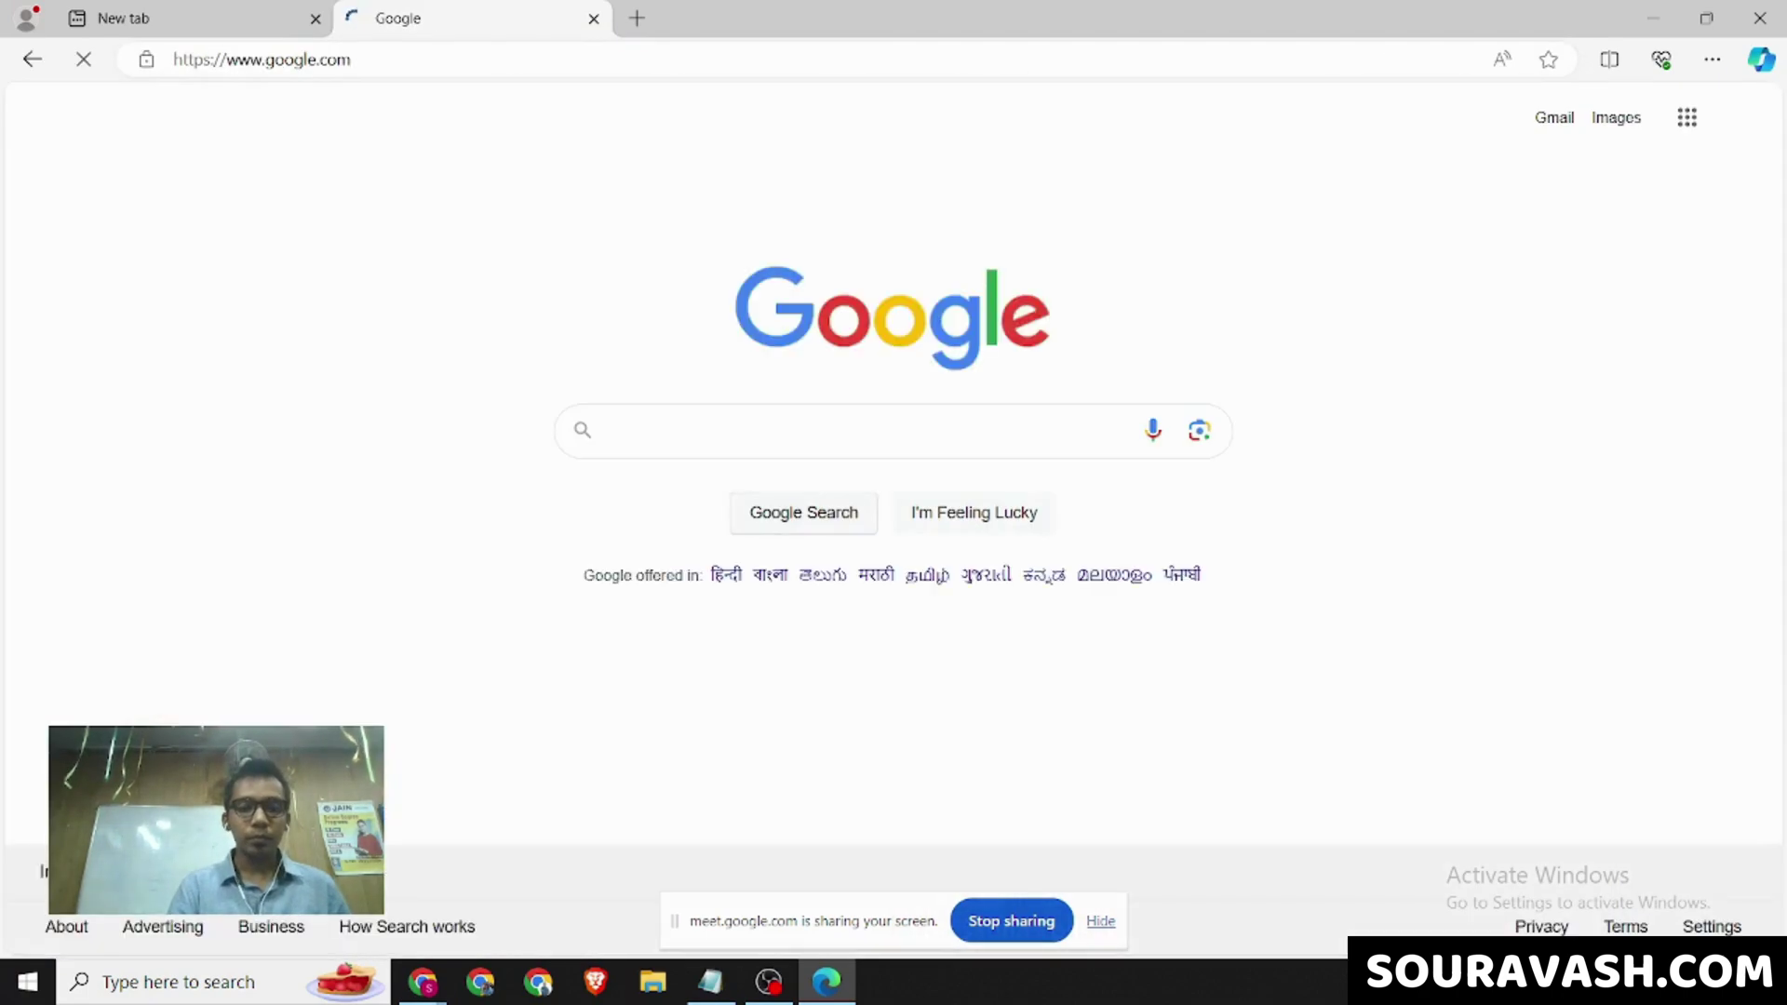
Search Google for "youtube studio".
text(y)
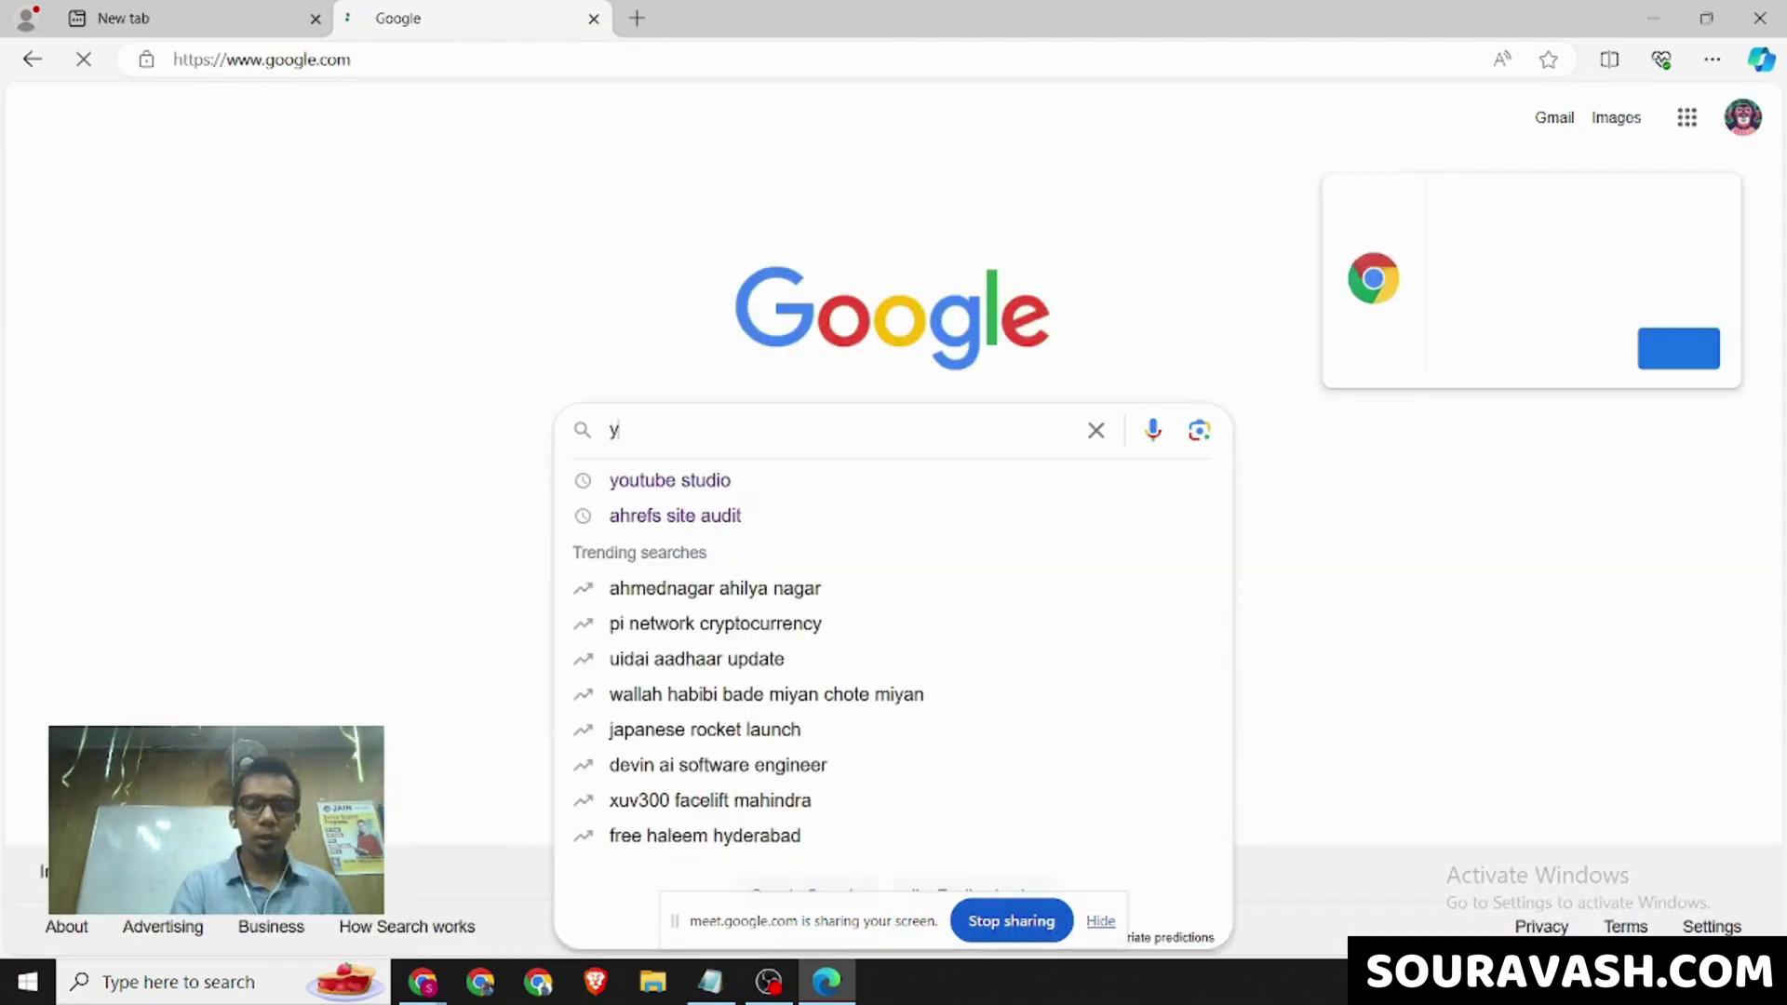
text(outube st)
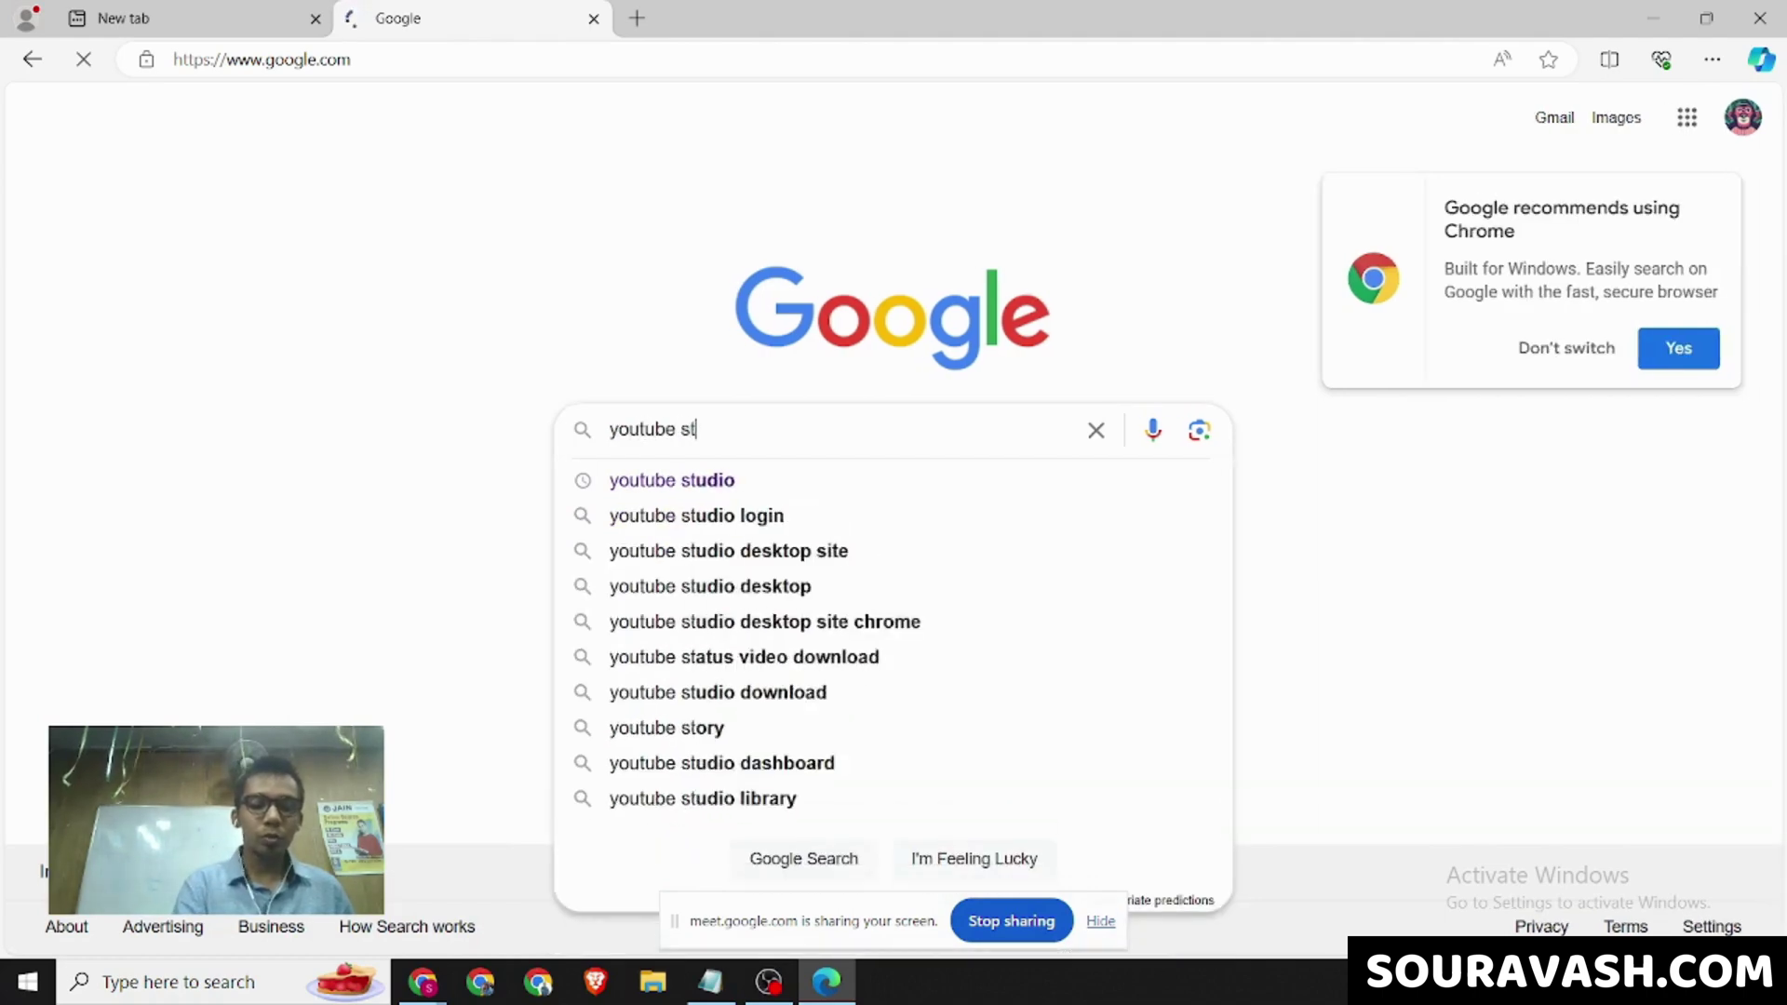
text(udio)
key(Return)
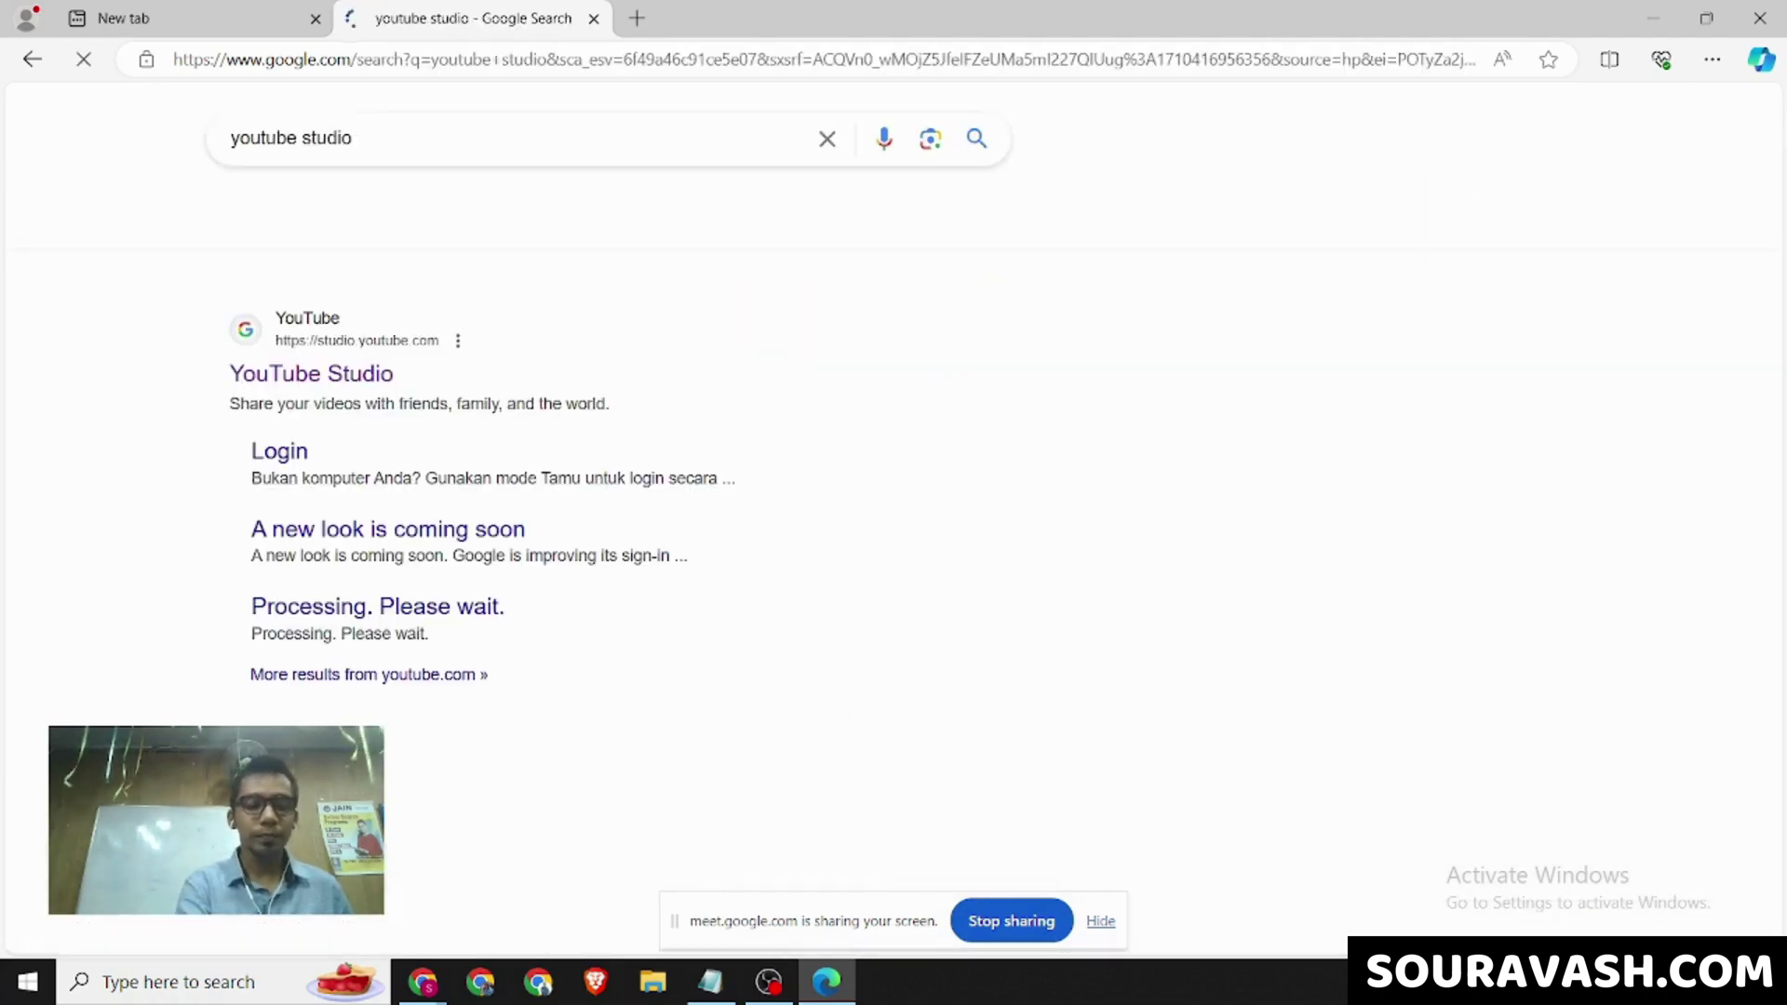
key(XF86MonBrightnessUp)
key(XF86MonBrightnessDown)
key(XF86MonBrightnessDown)
key(XF86MonBrightnessDown)
key(XF86MonBrightnessDown)
key(XF86MonBrightnessDown)
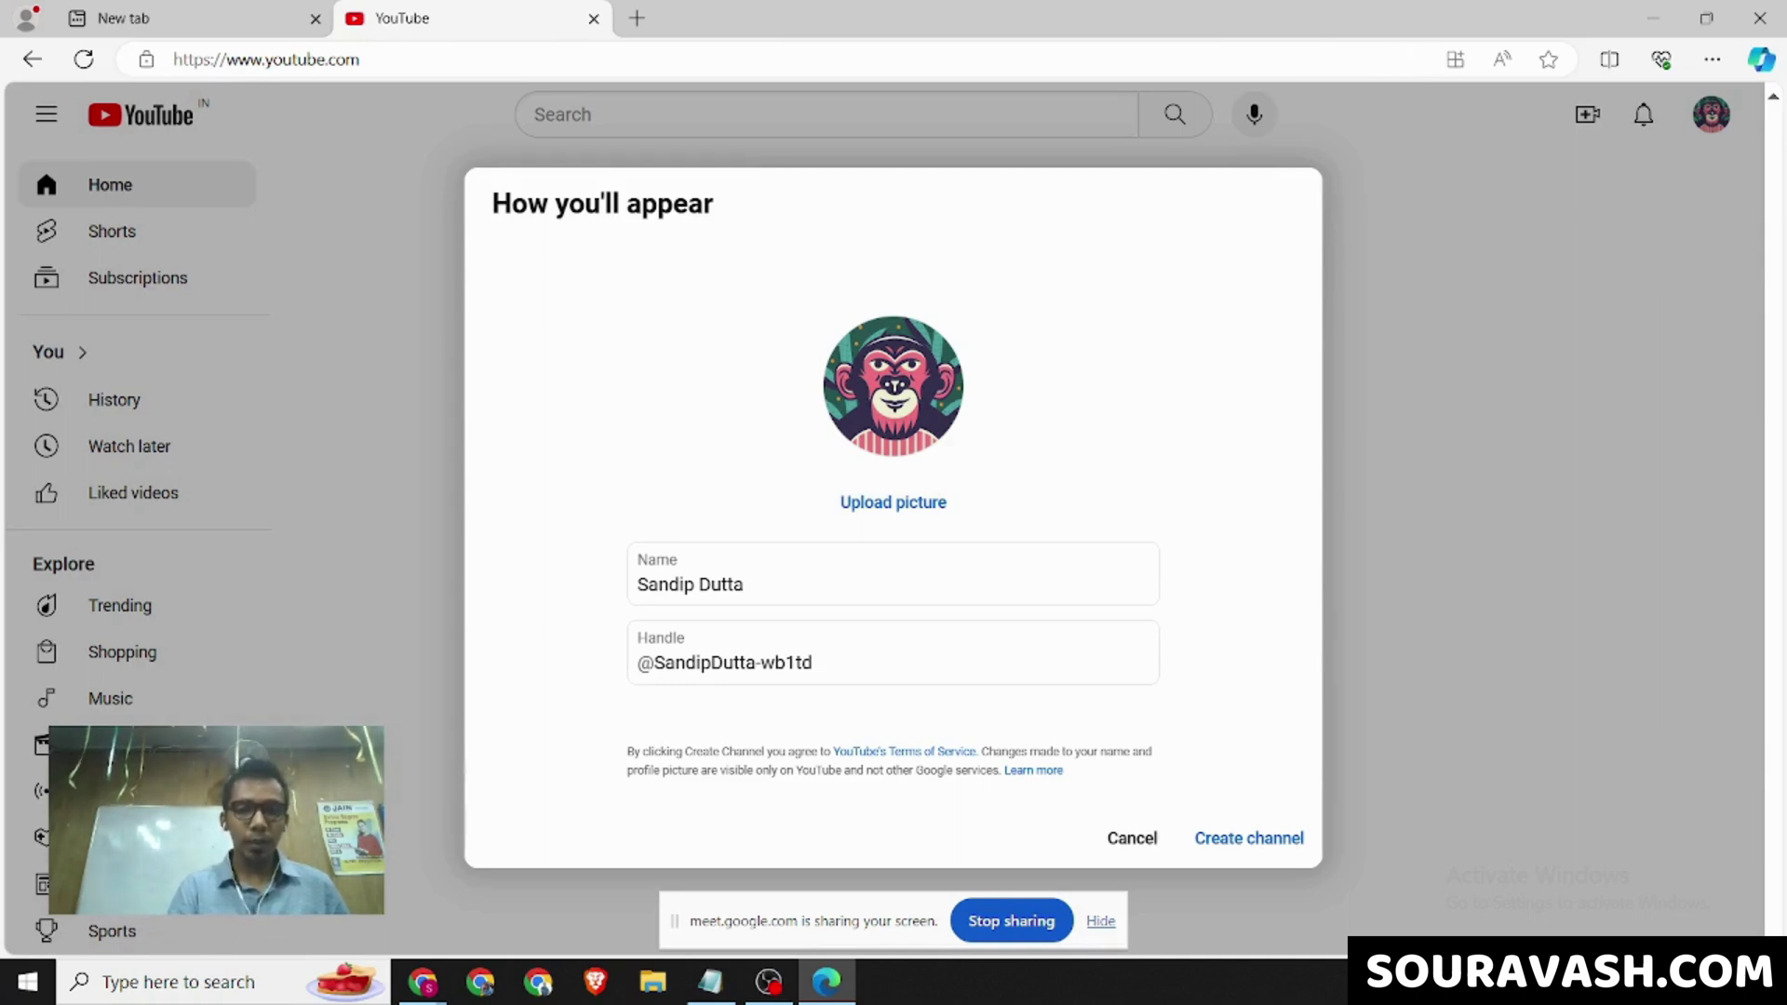
Examine the name and handle fields of the channel creation dialog, dismissing the browser's login prompt.
triple_click(638, 595)
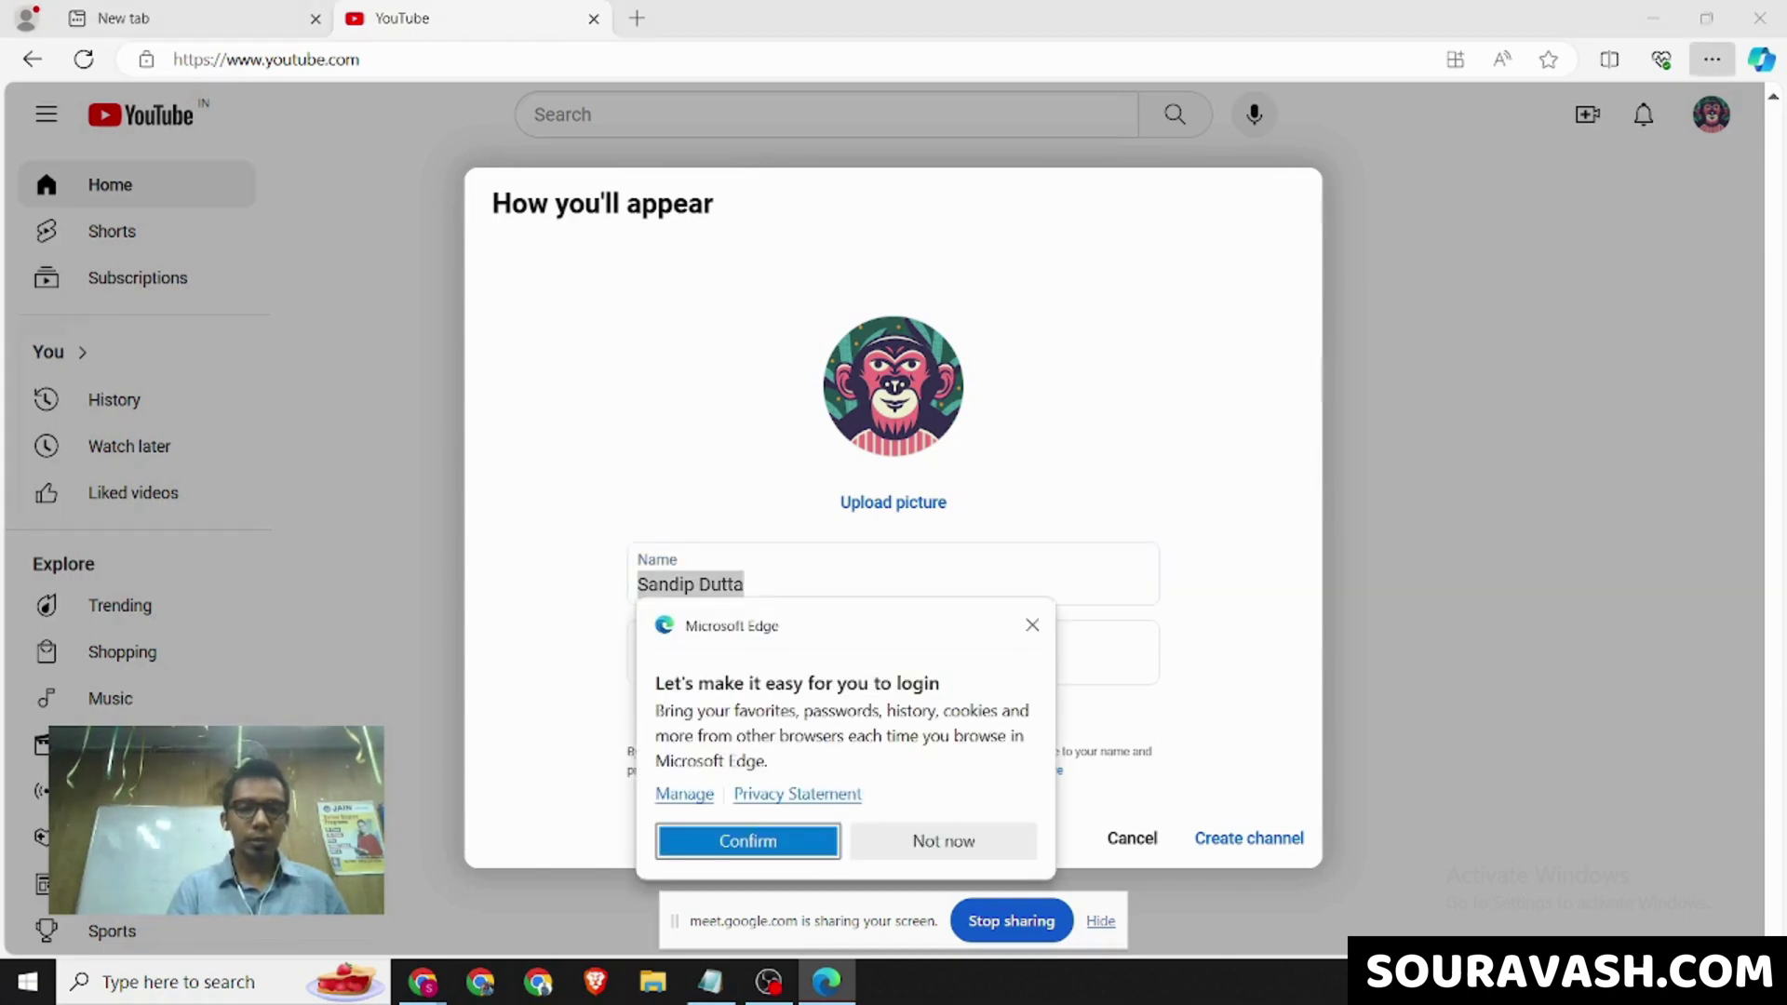
key(Escape)
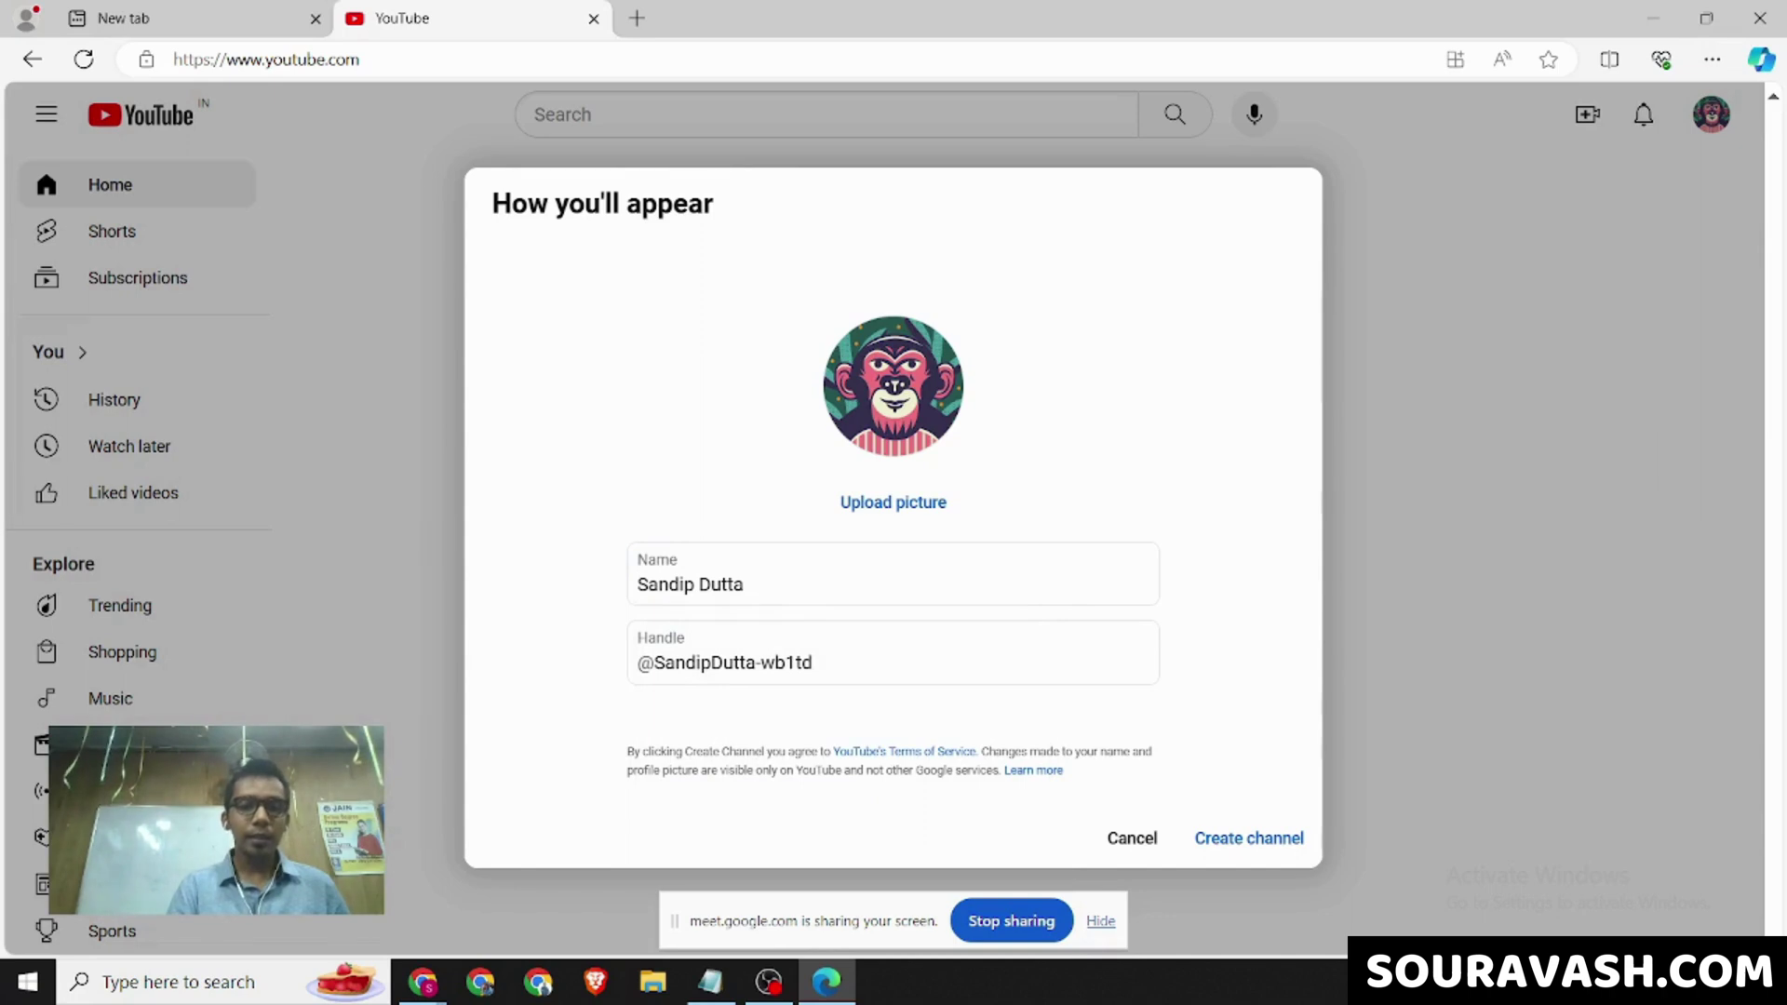
drag(812, 663, 654, 662)
key(Tab)
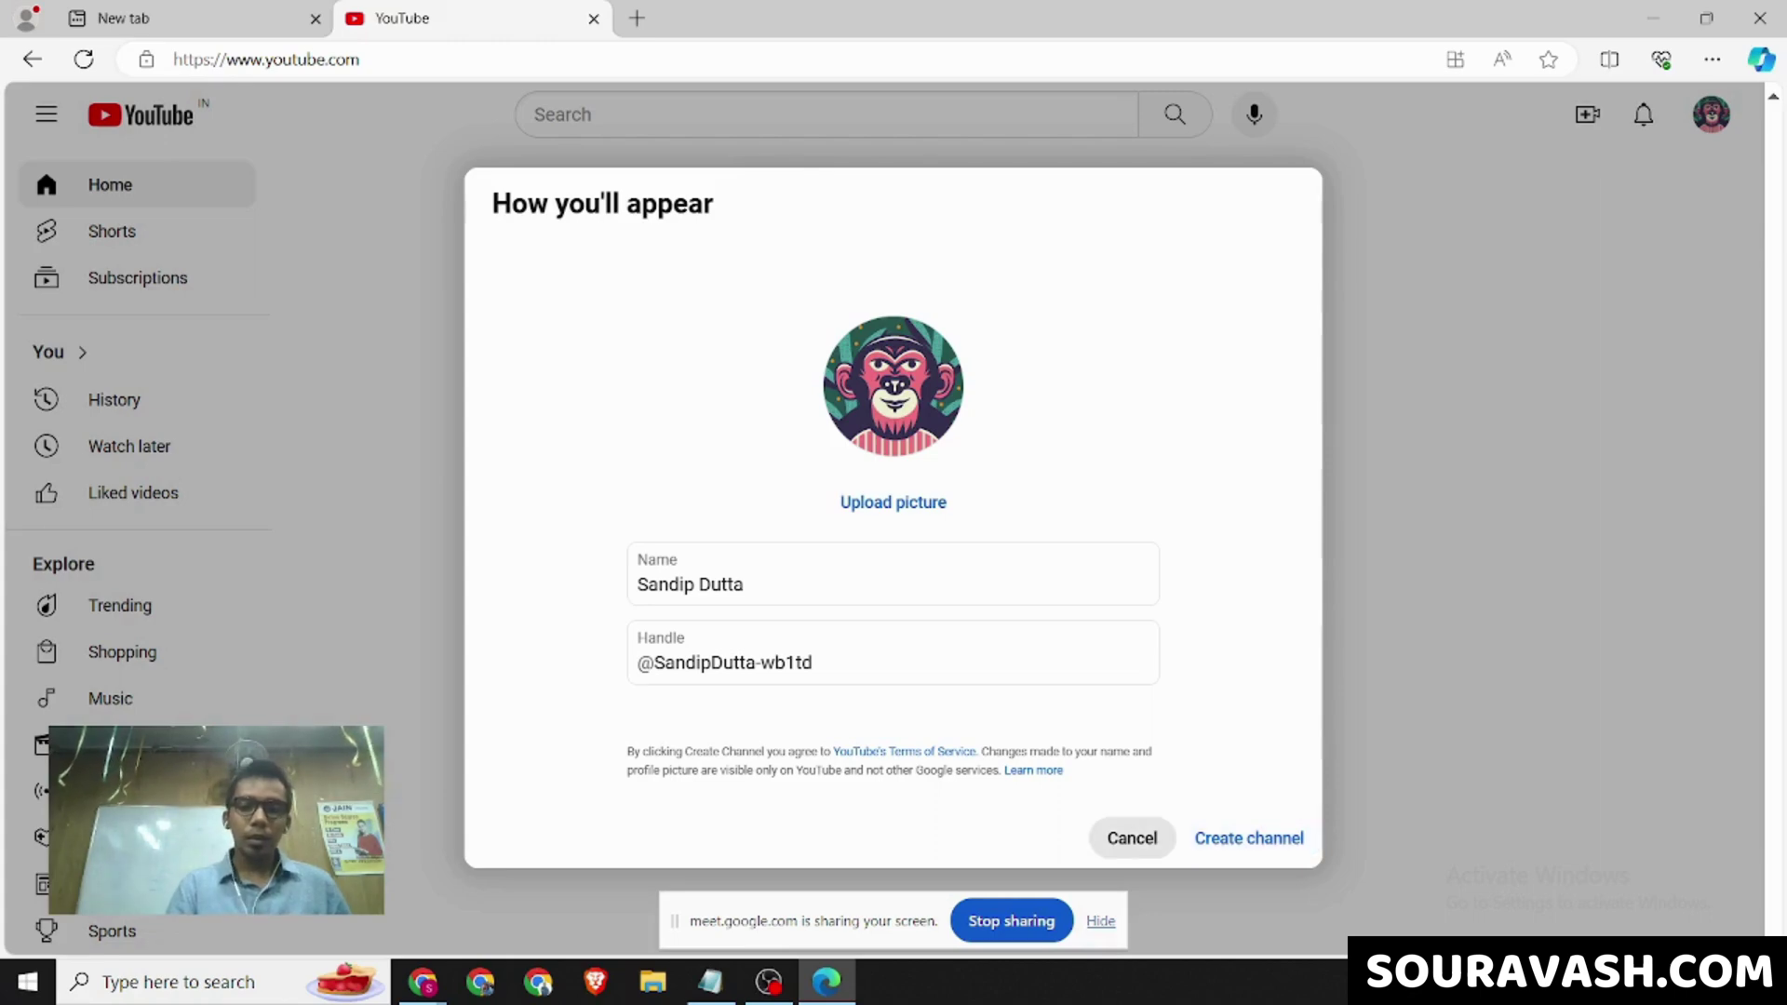
Switch to the Chrome window and open studio.youtube.com in a new tab.
mouse_move(423, 982)
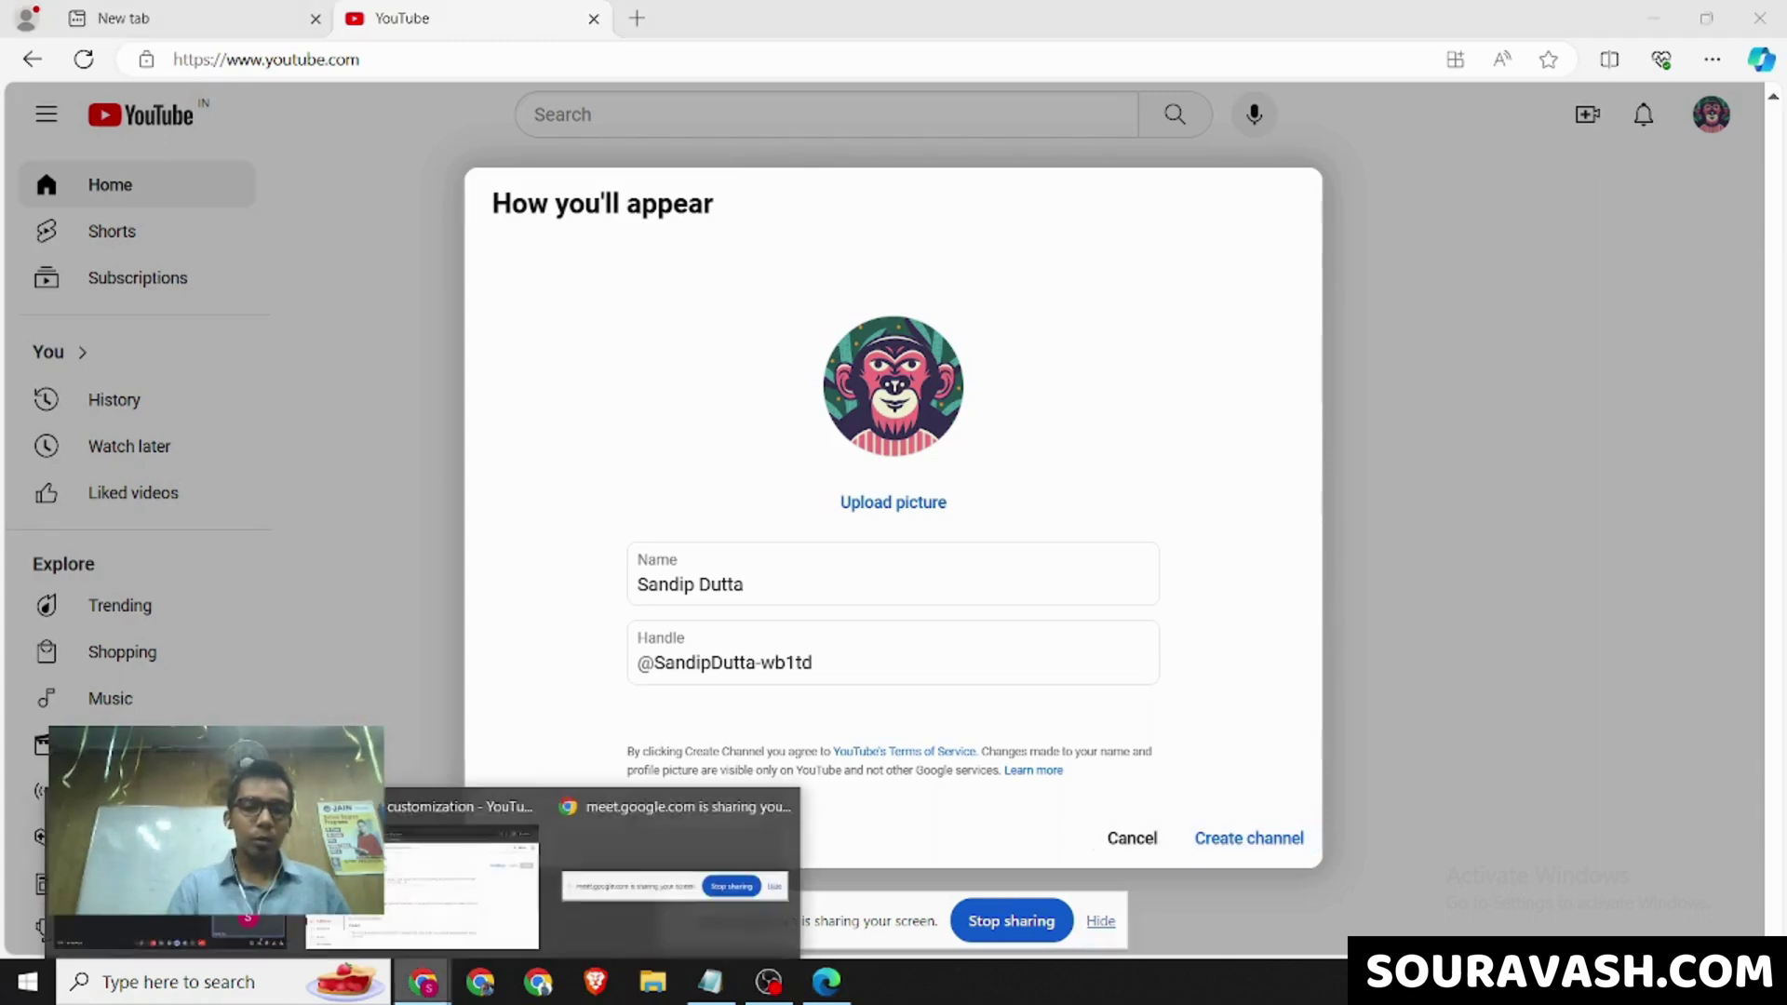
click(172, 875)
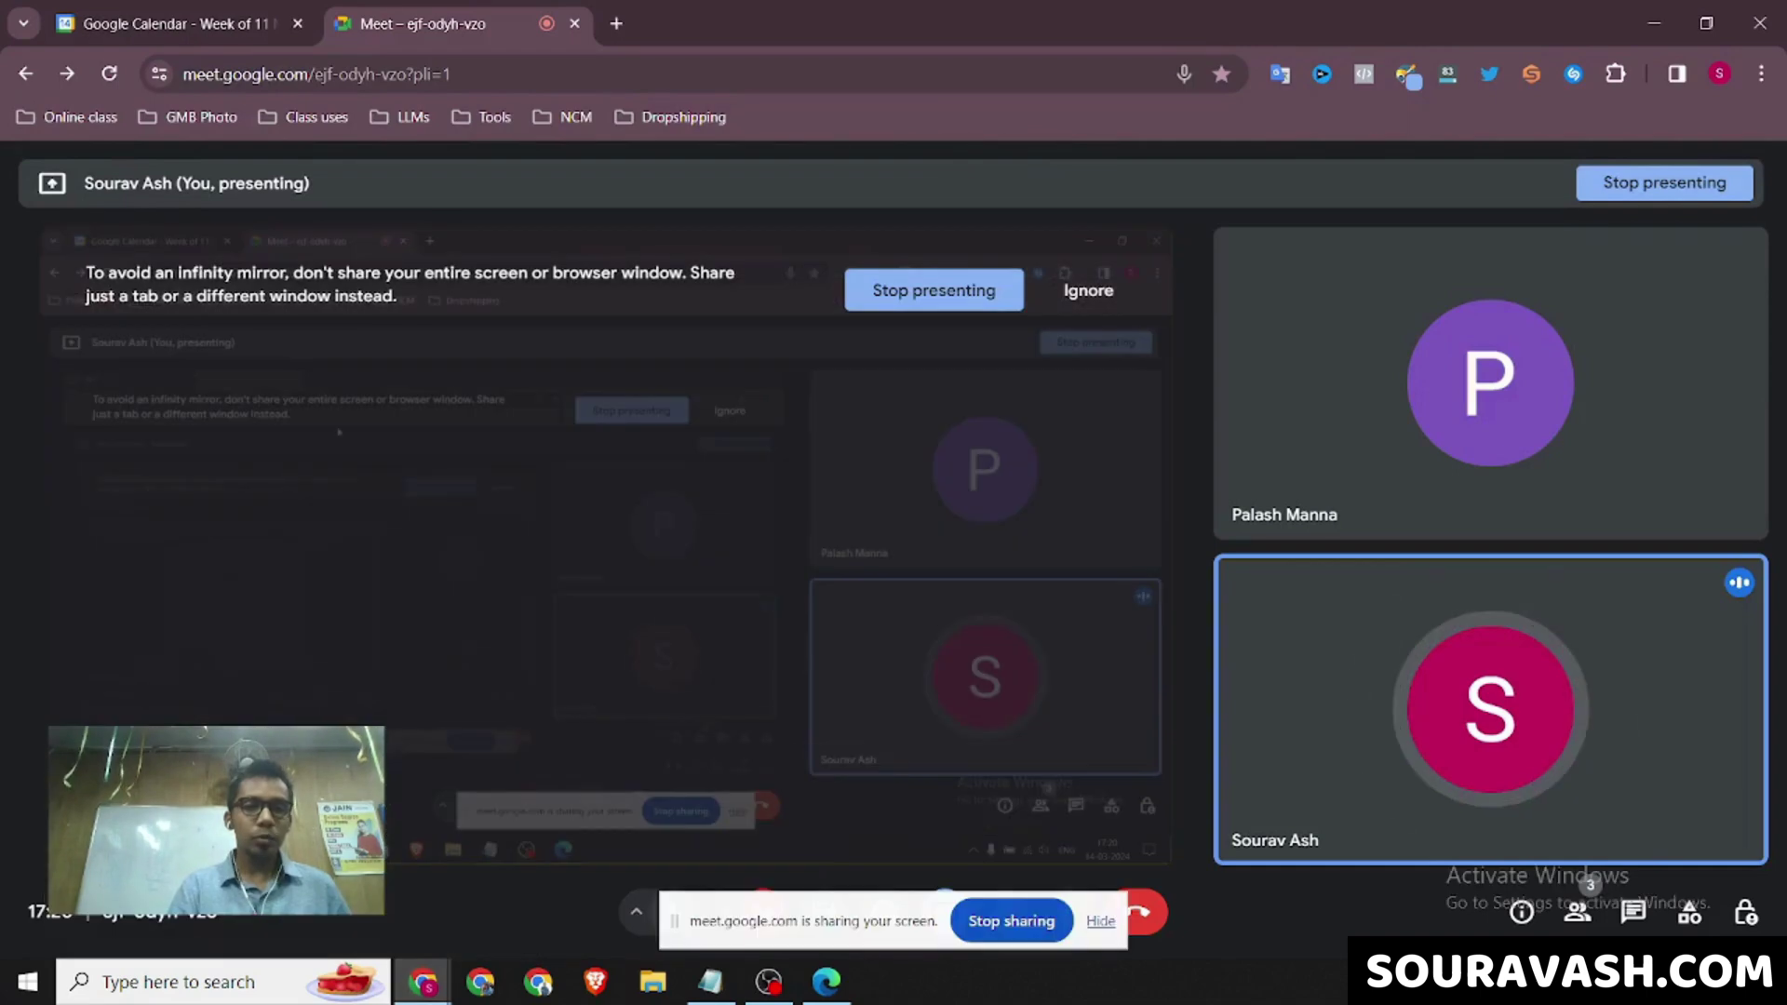
click(616, 24)
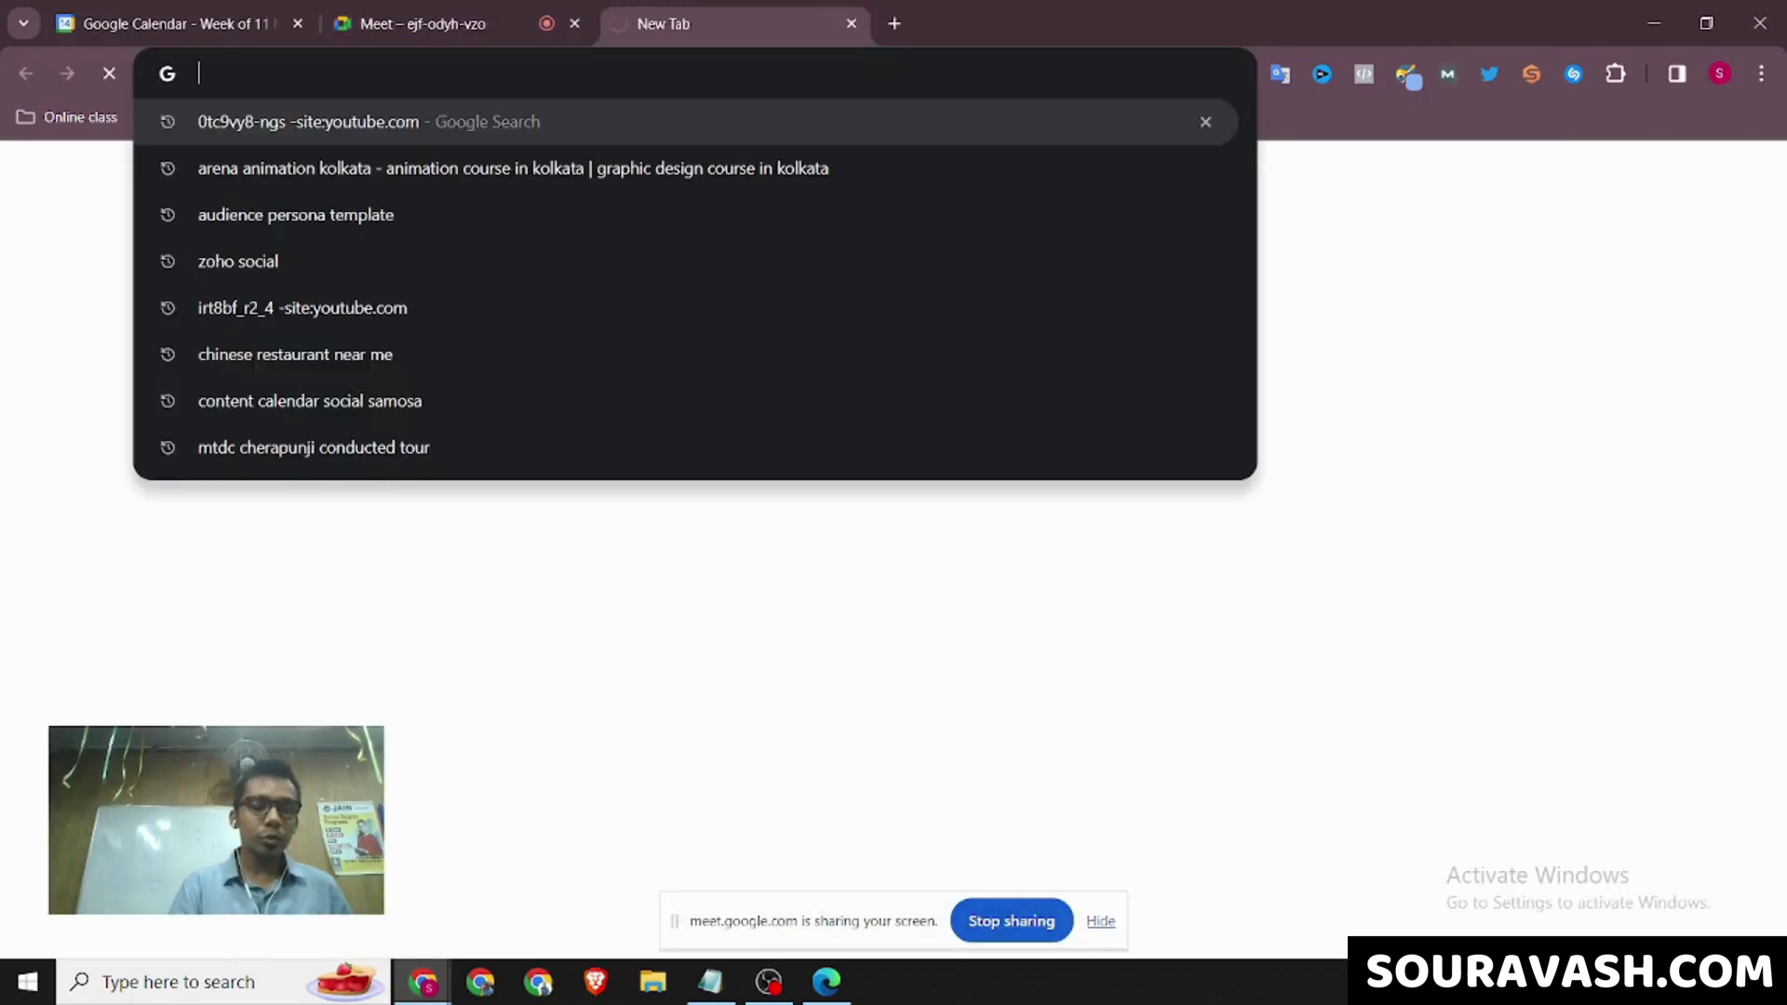
text(yo)
key(BackSpace)
key(BackSpace)
key(BackSpace)
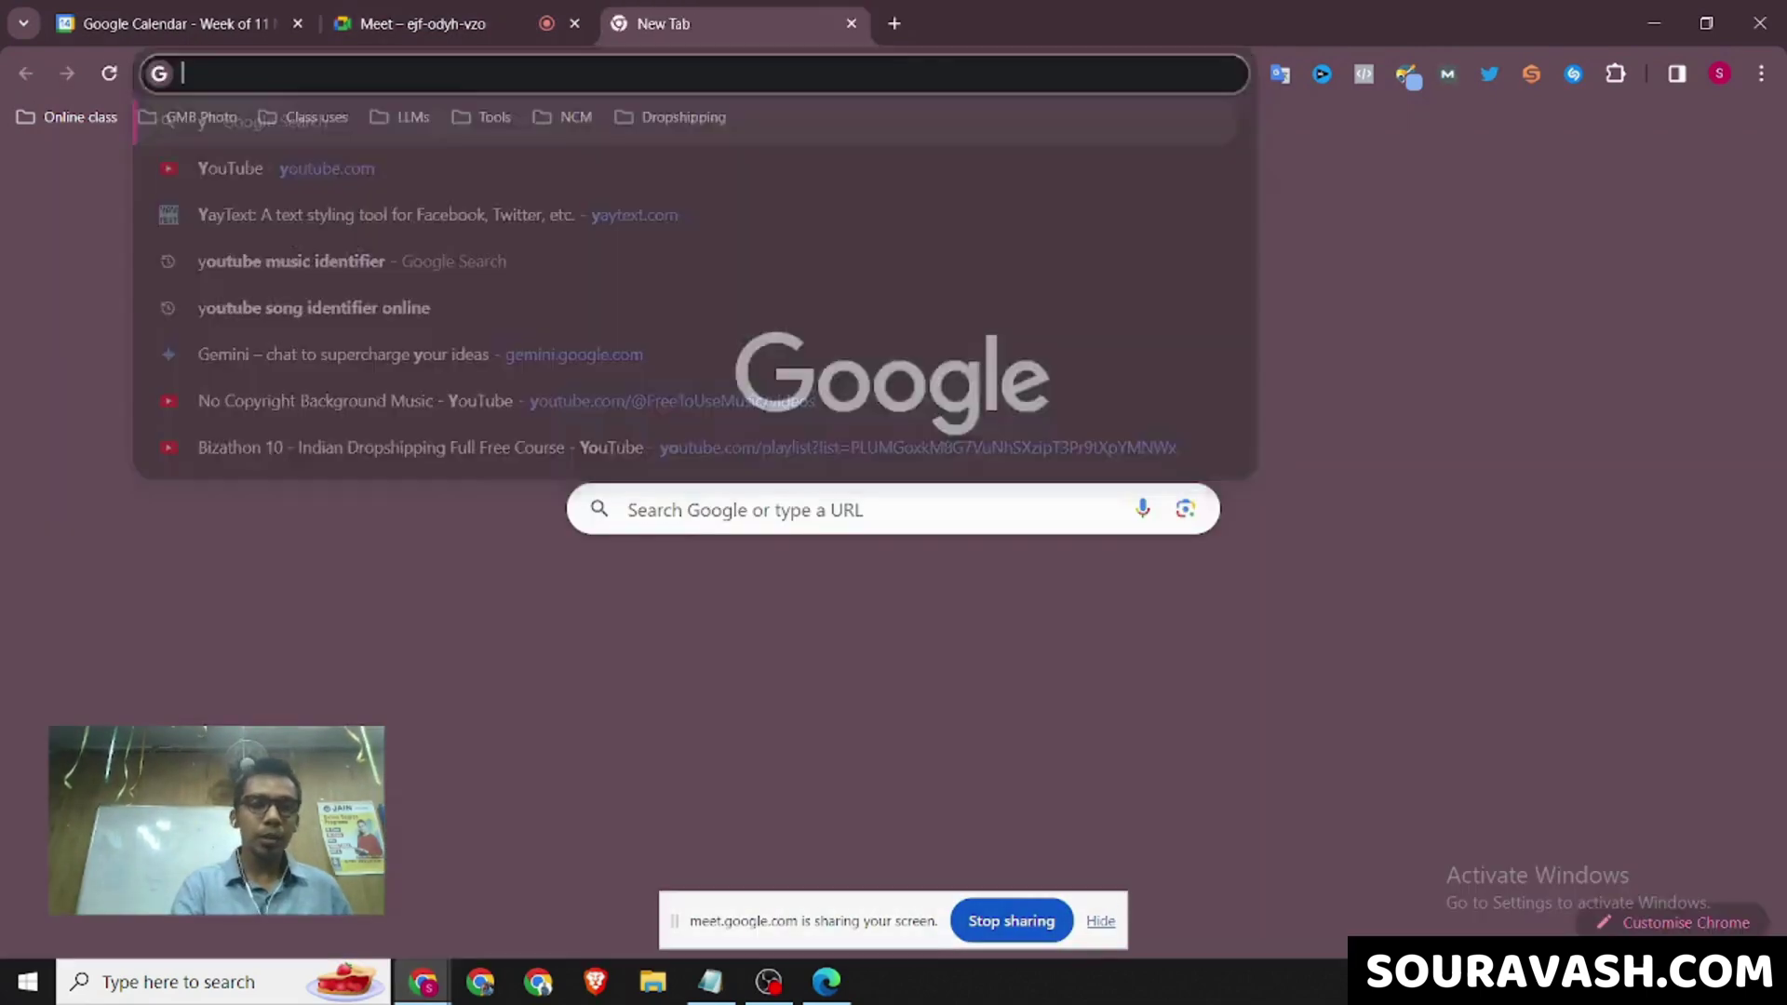
text(studio.youtube.com)
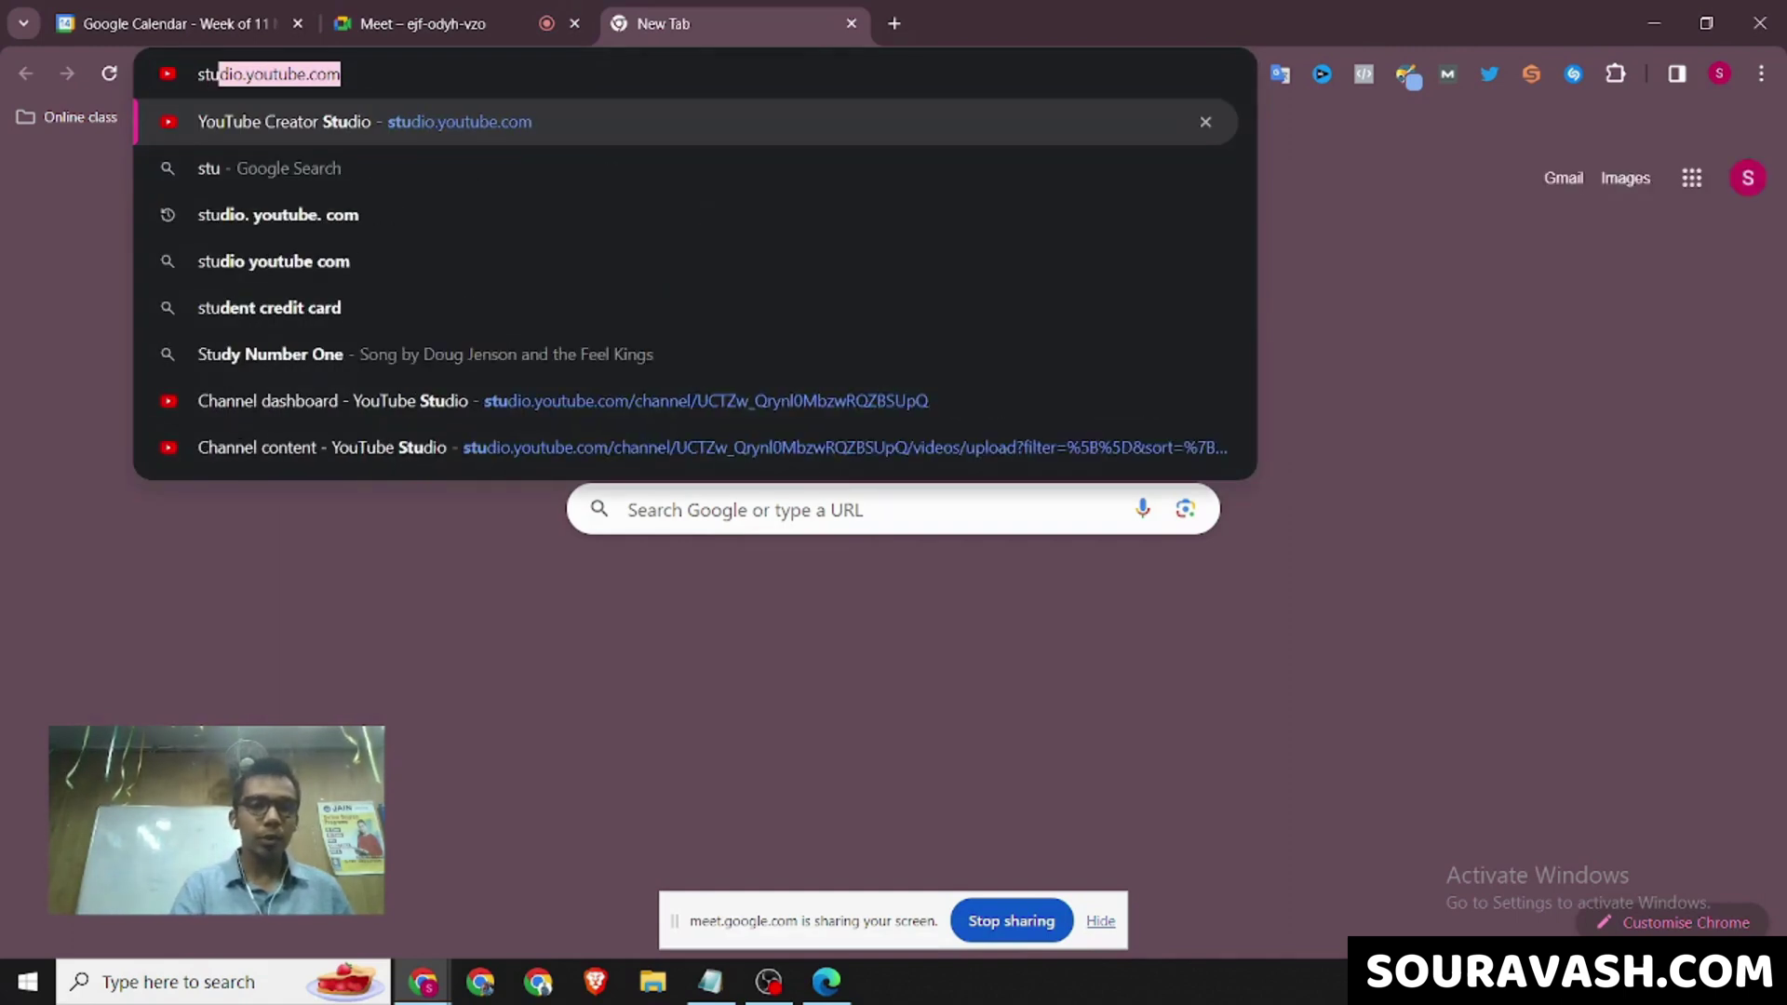
key(Return)
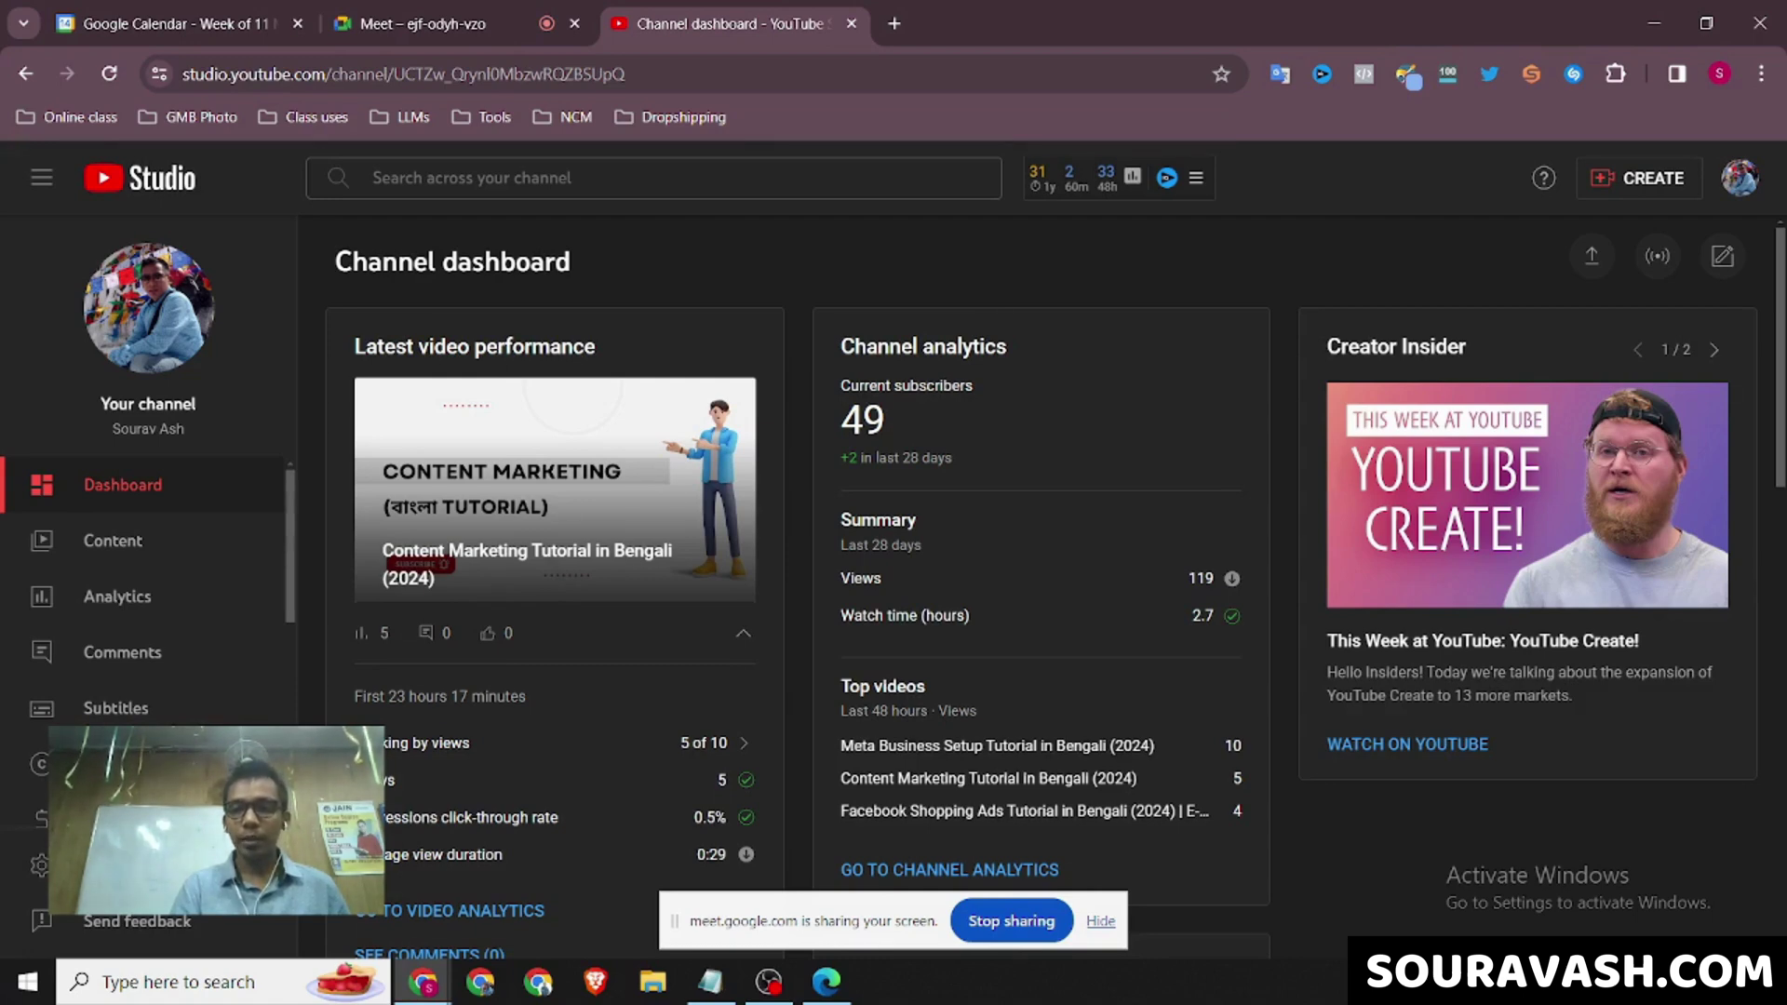
Look through the whole channel dashboard, including published videos, latest comments and recent subscribers.
scroll(1024, 587, down, 7)
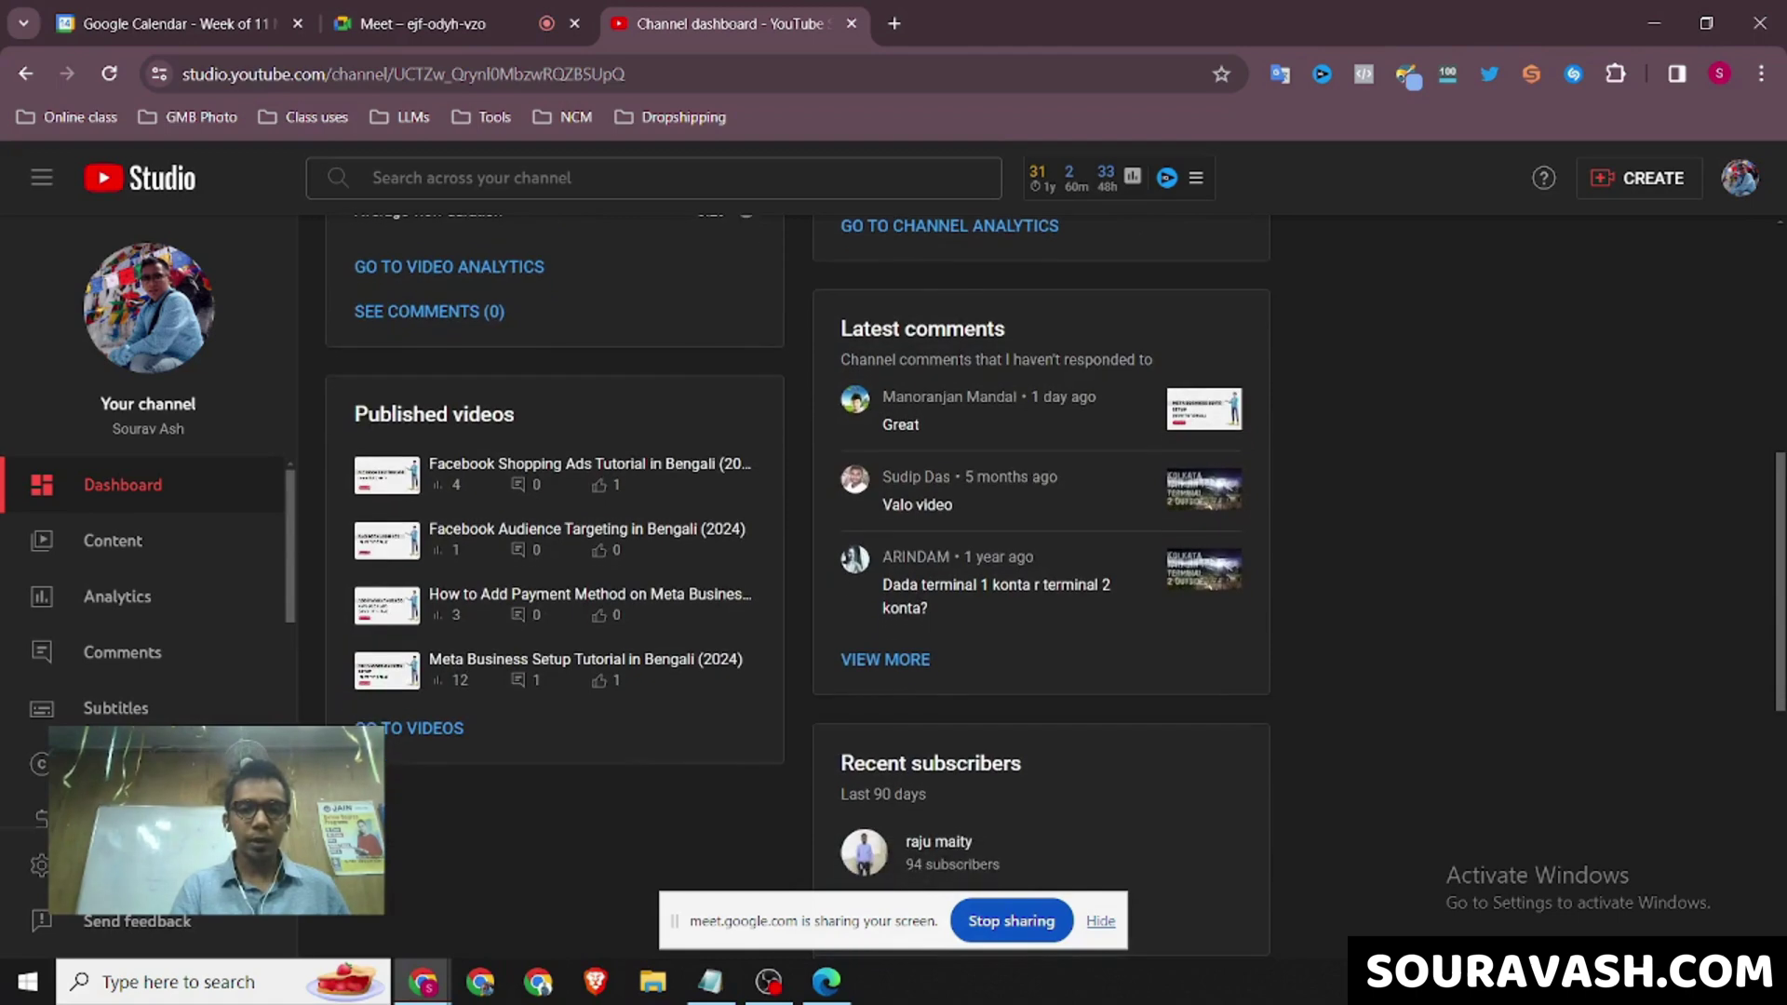
mouse_move(536, 541)
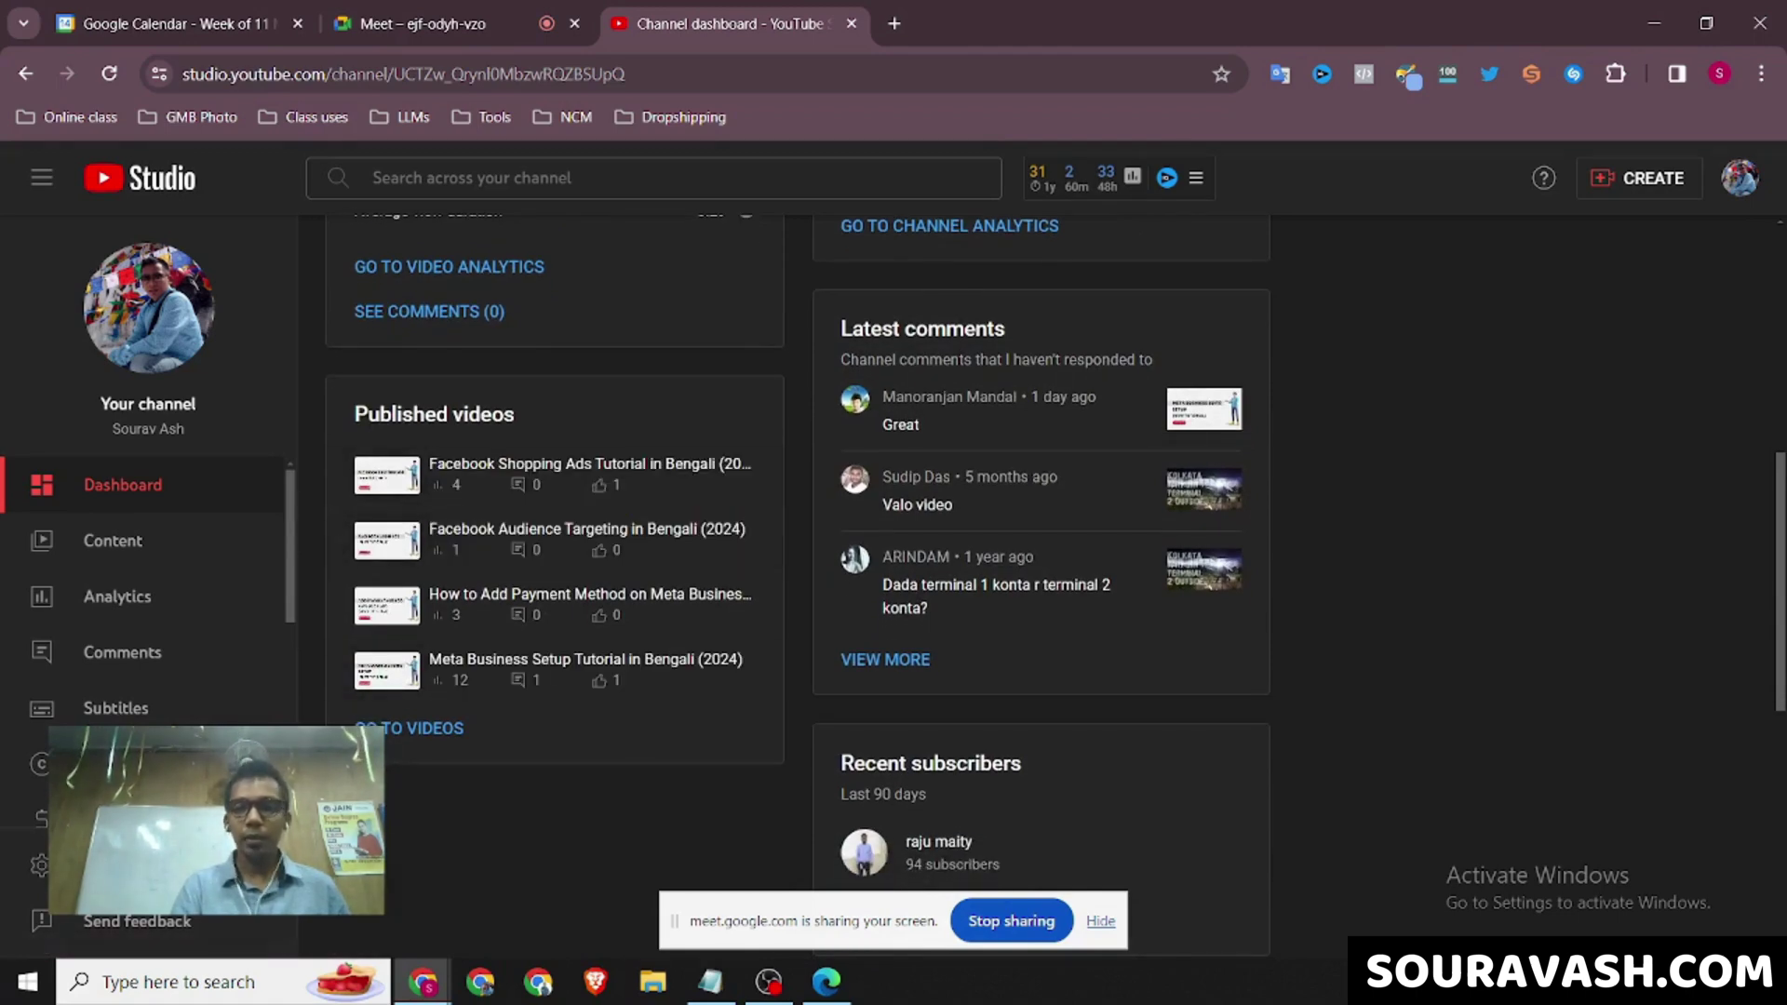
scroll(876, 691, down, 7)
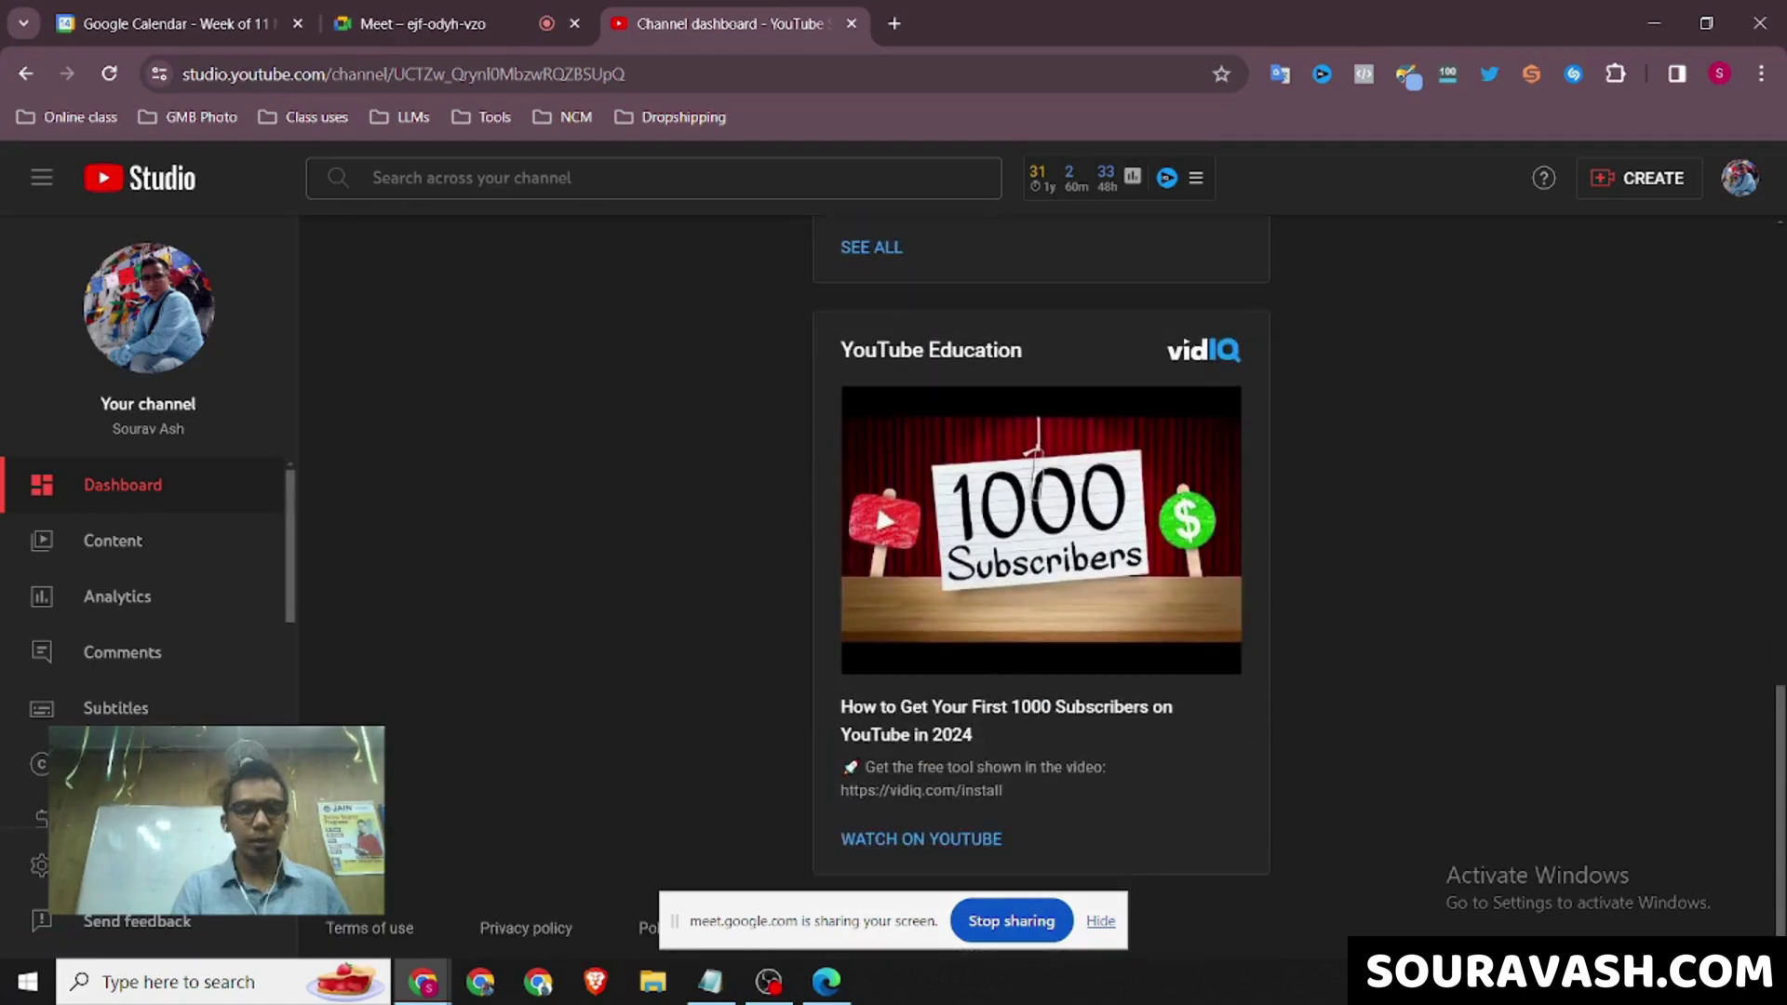
scroll(876, 504, up, 14)
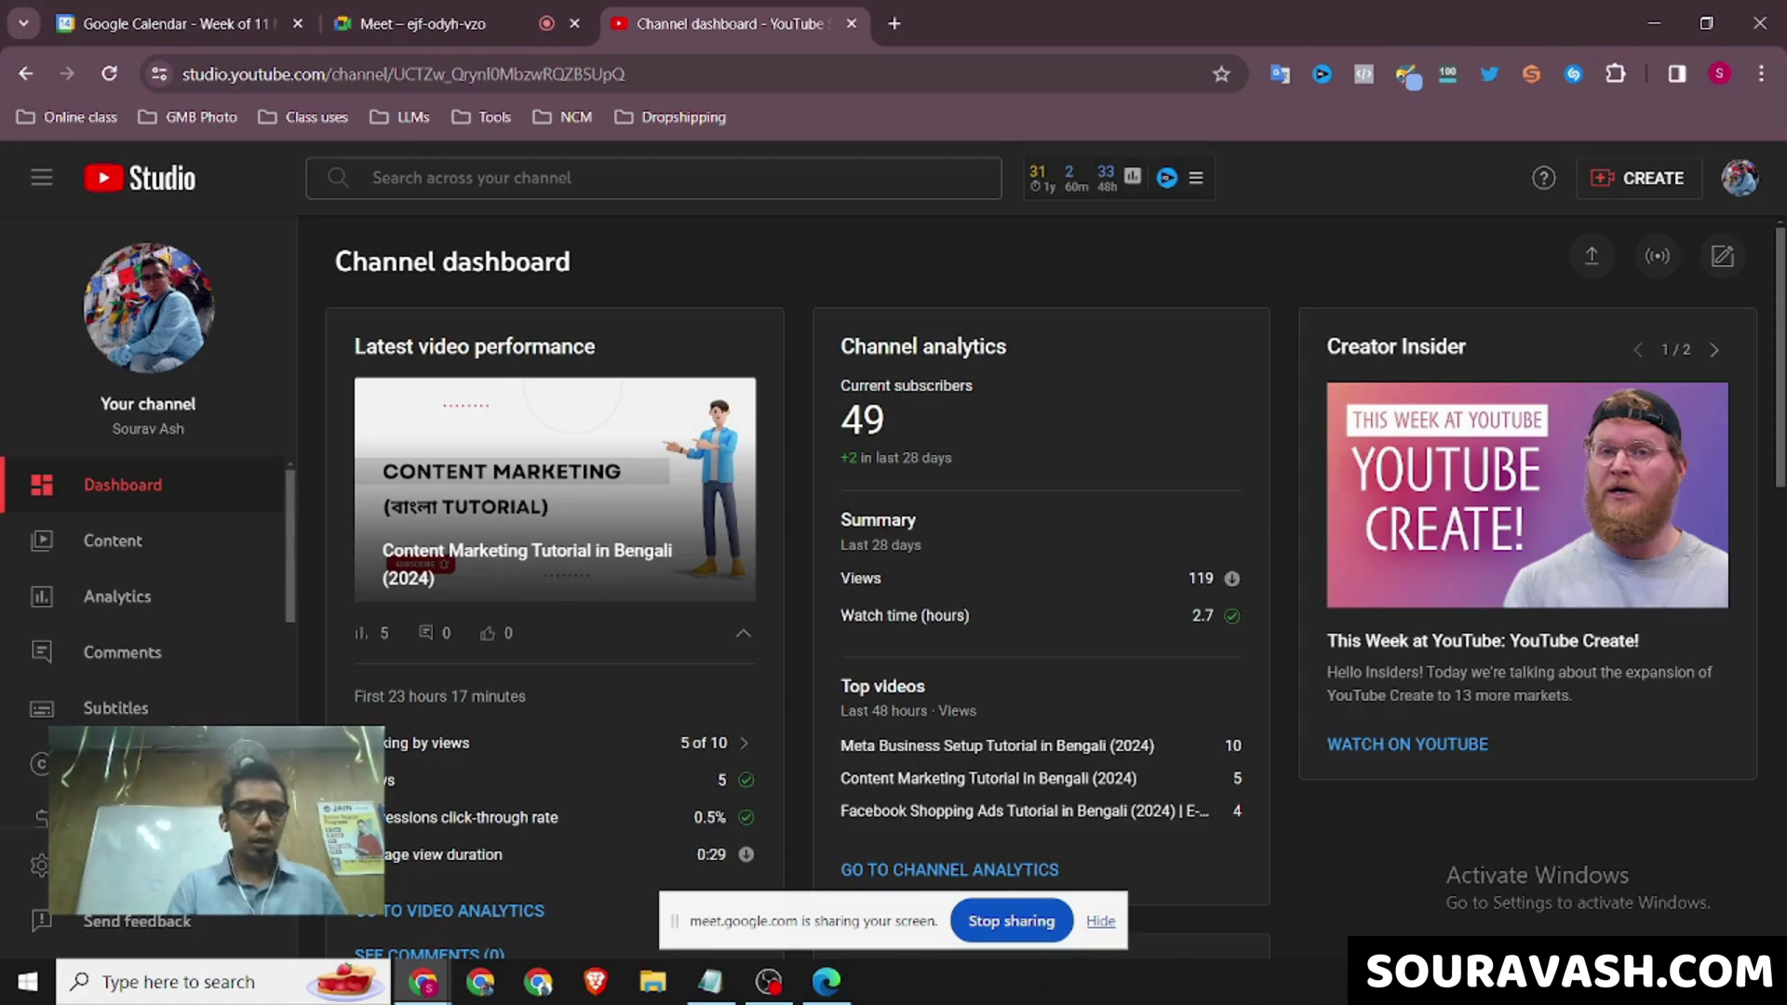
Open the Basic info section of the channel customisation settings.
scroll(149, 596, down, 3)
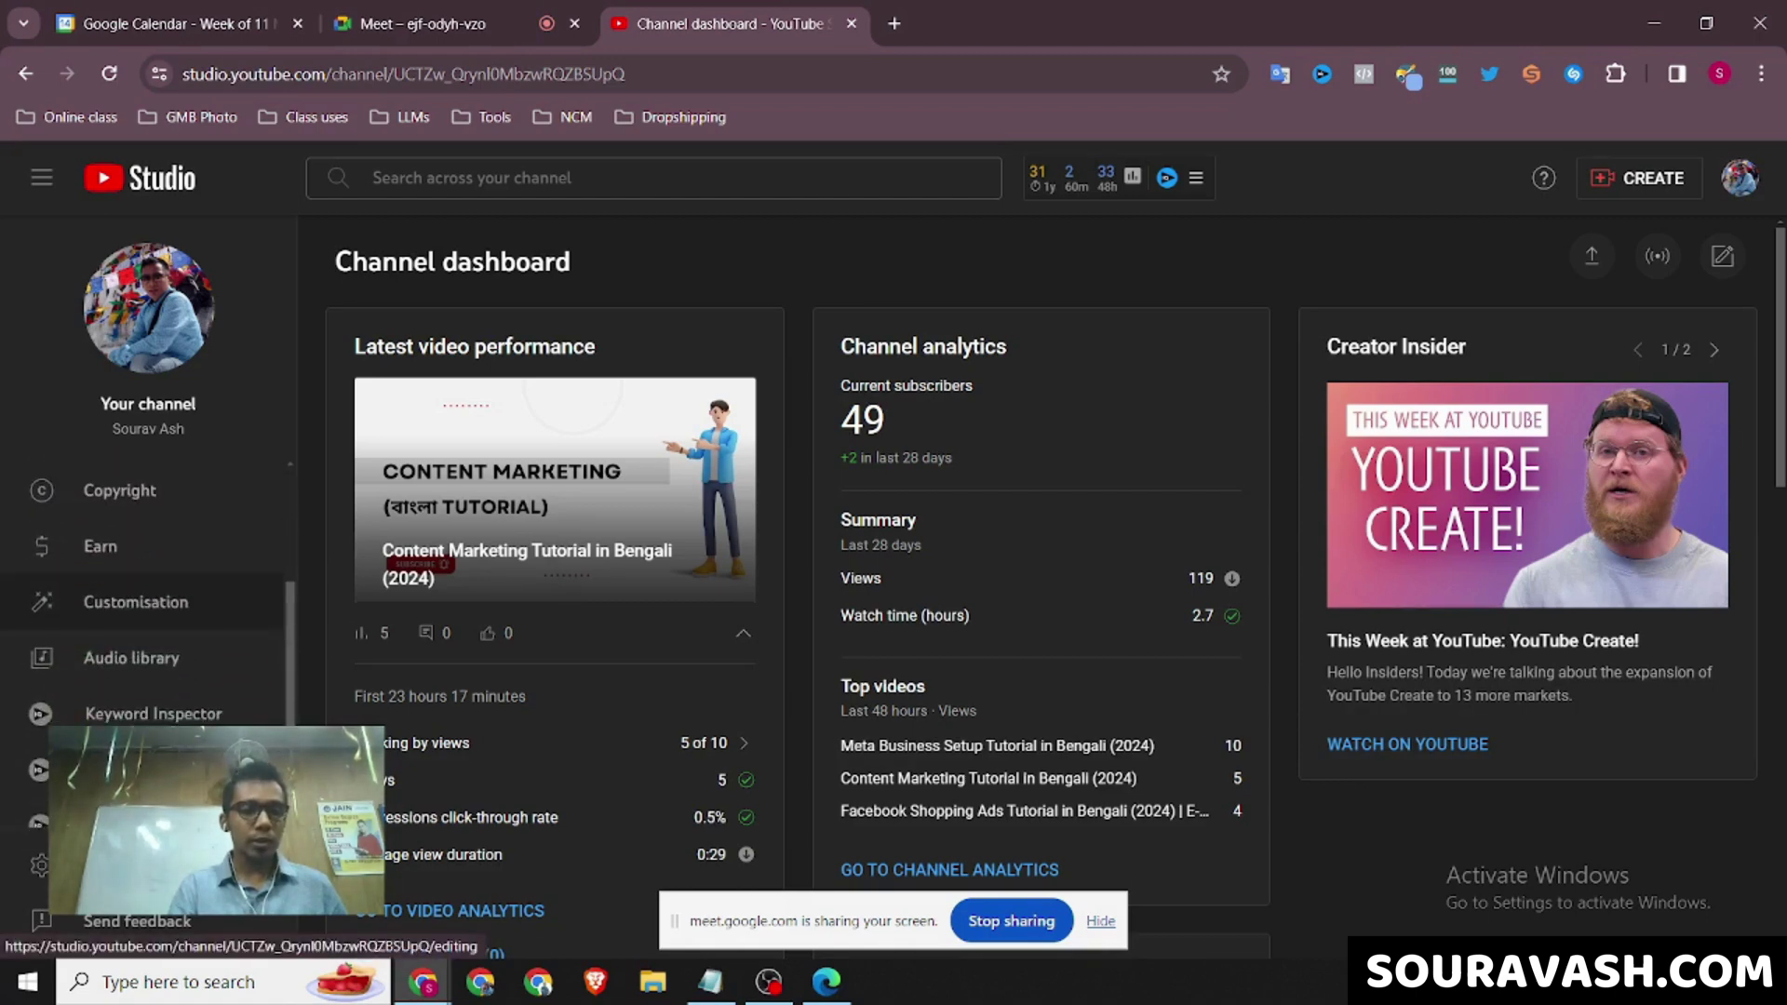
click(136, 602)
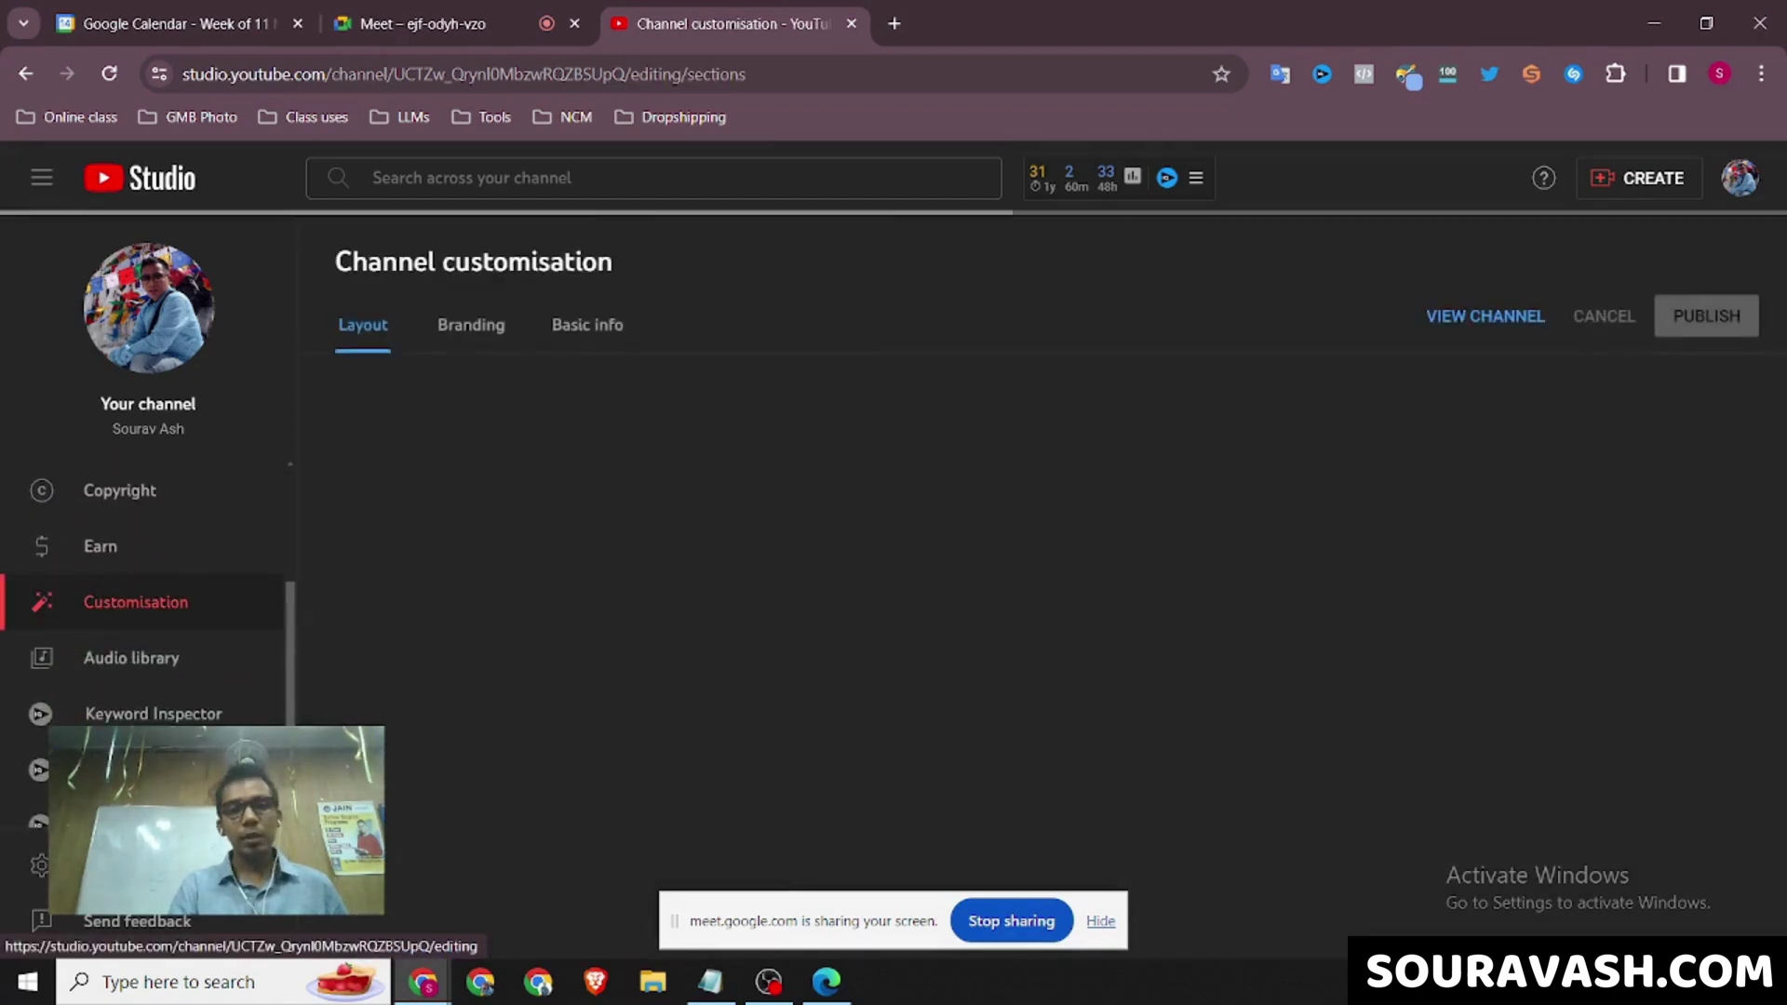
click(595, 324)
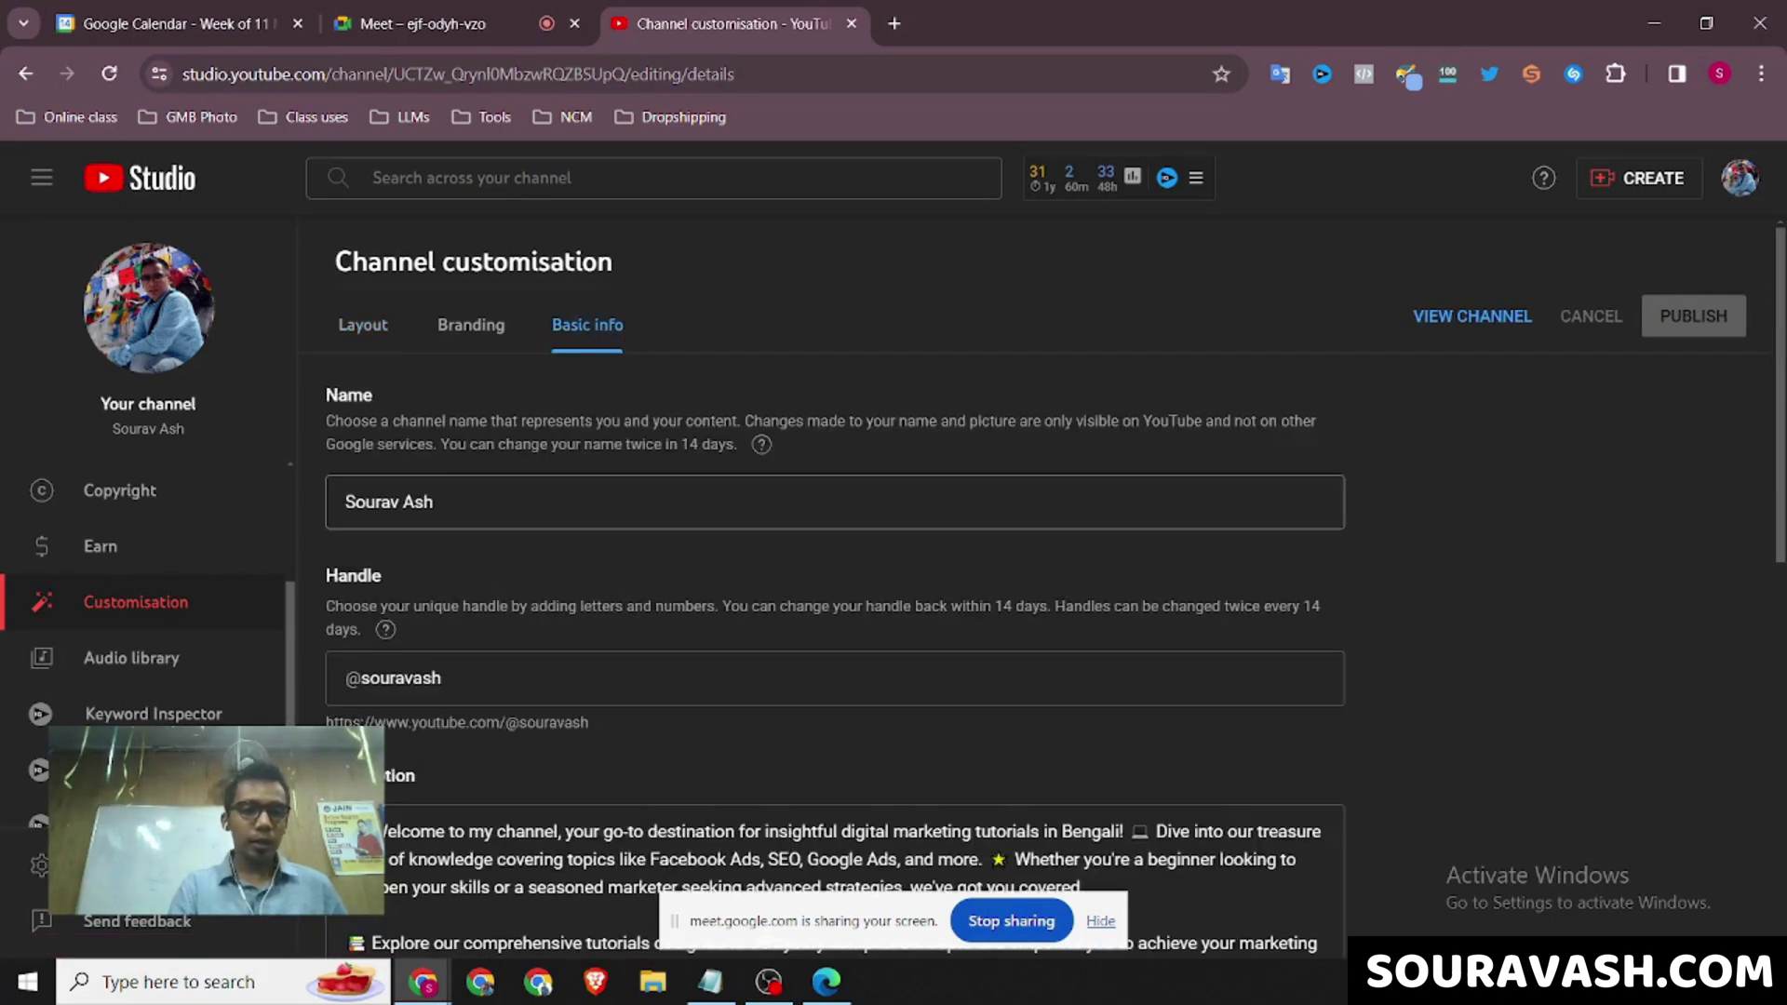
Examine the channel's name, handle, handle link and description in the basic info.
key(ctrl+a)
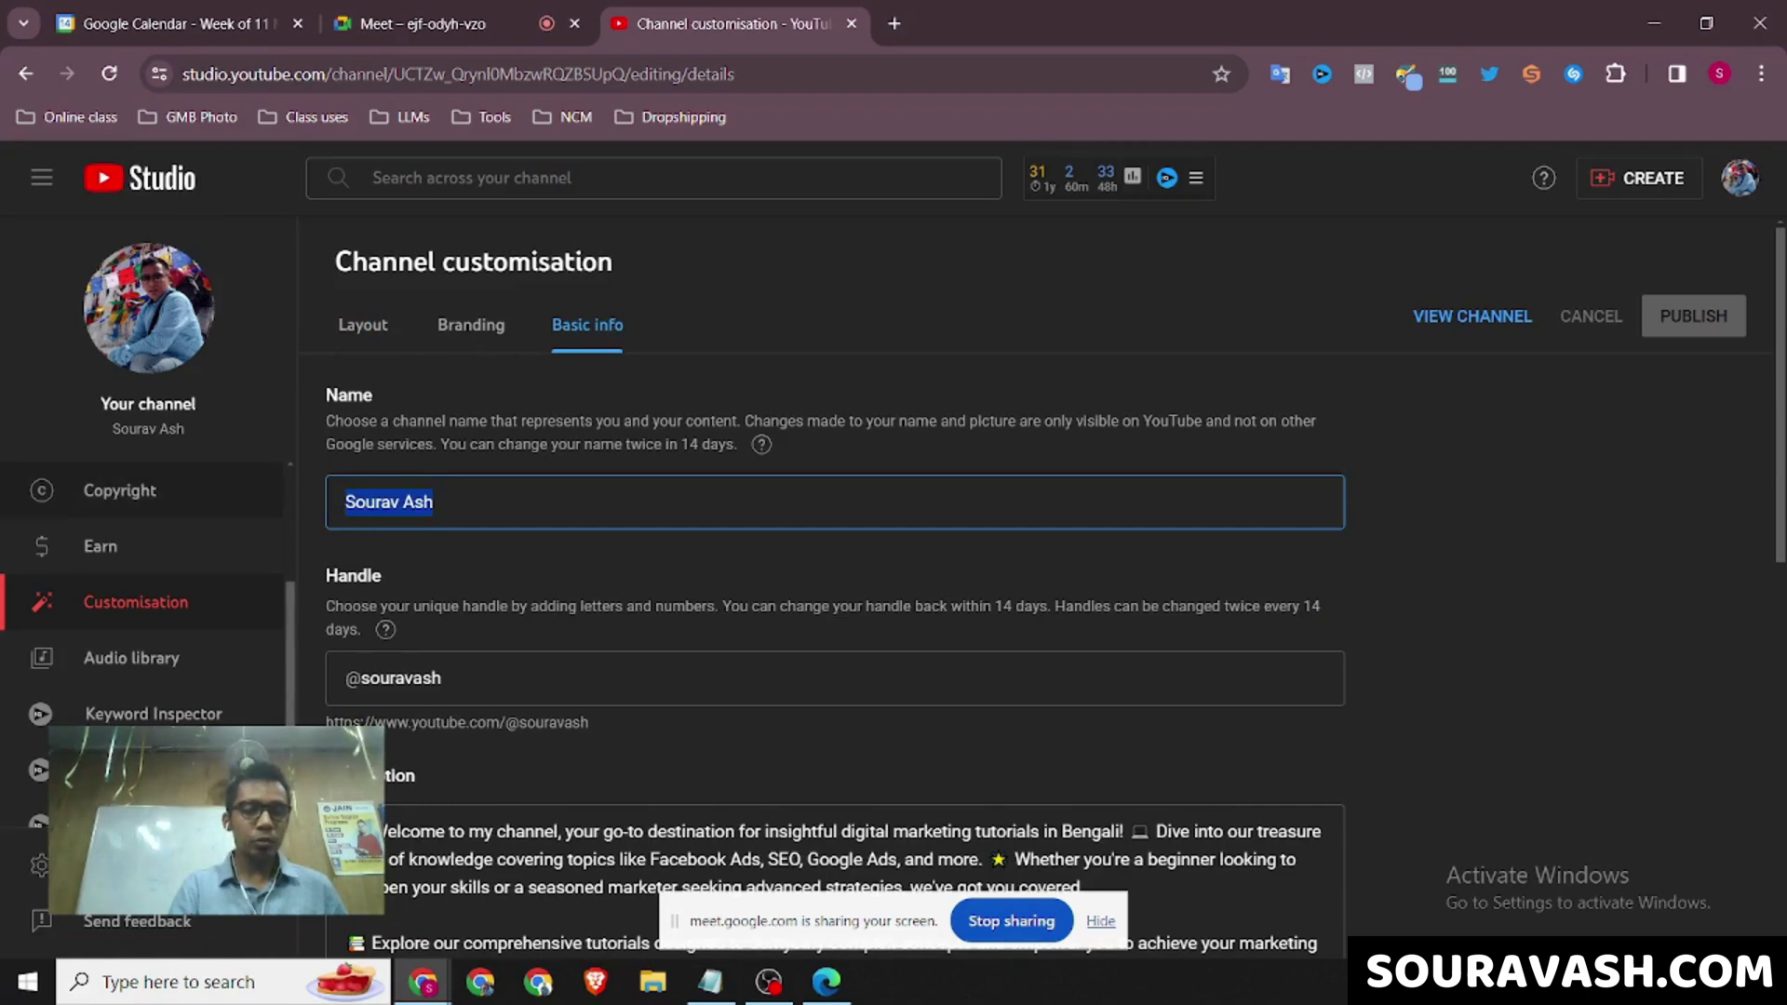
key(Tab)
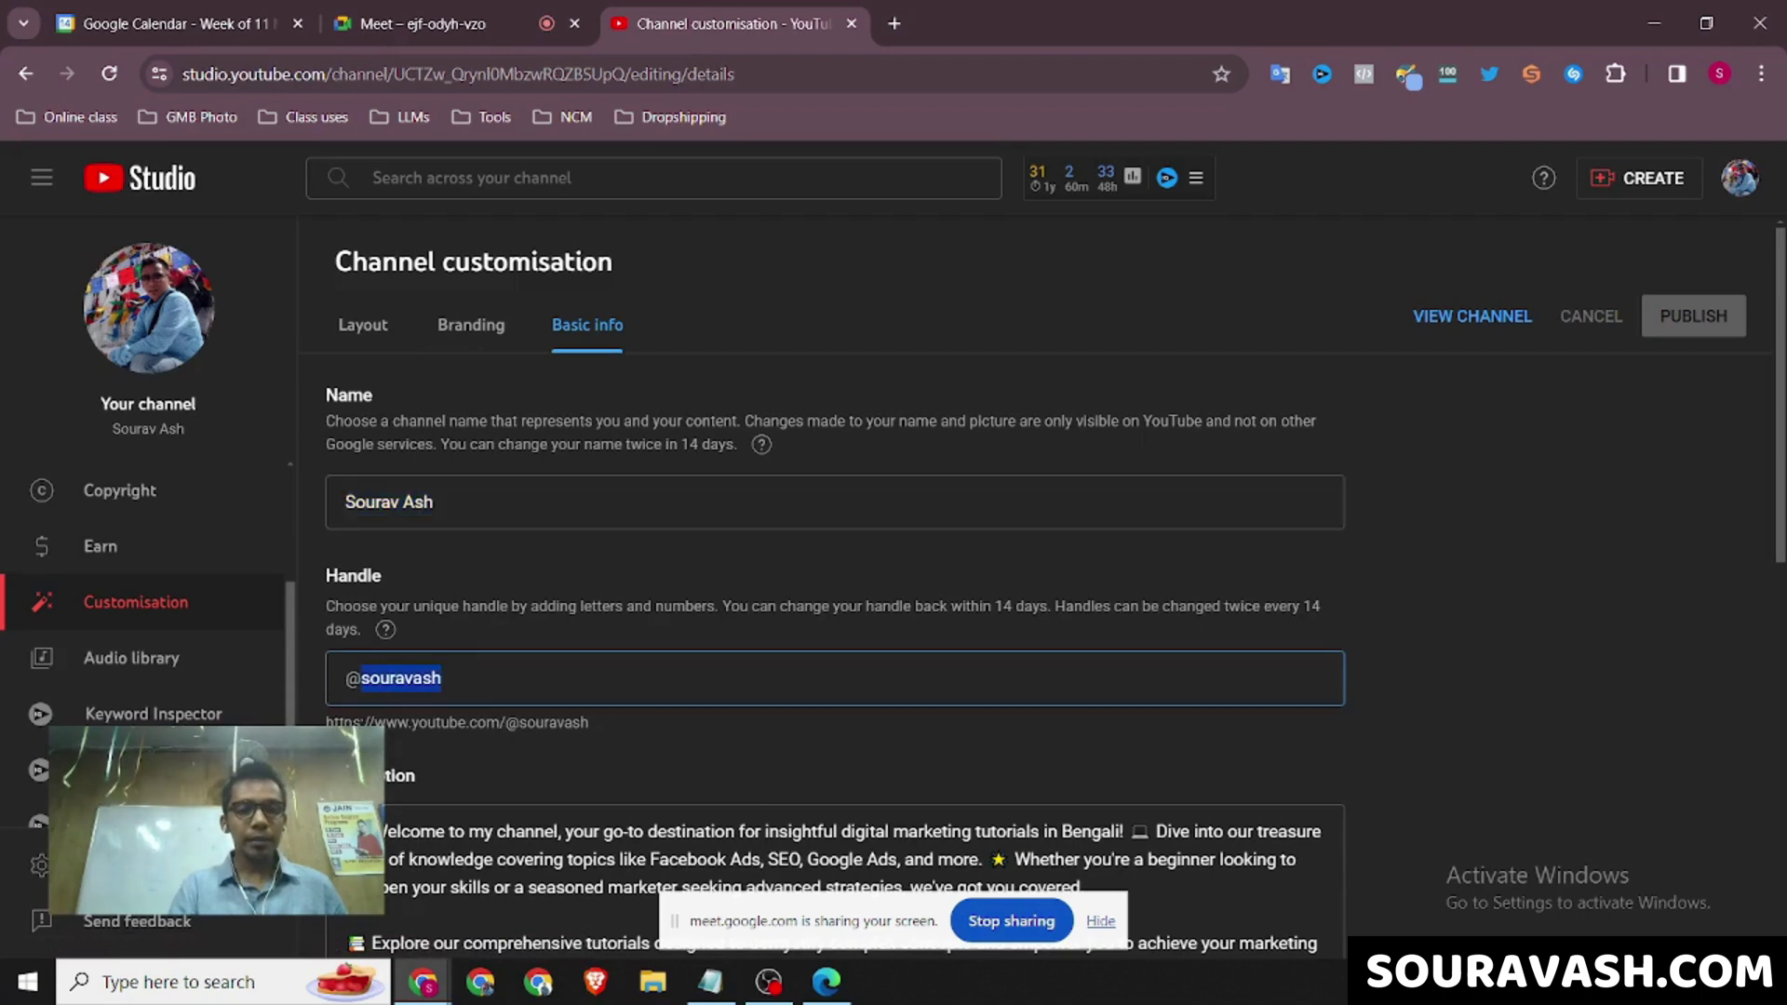
drag(325, 722, 589, 722)
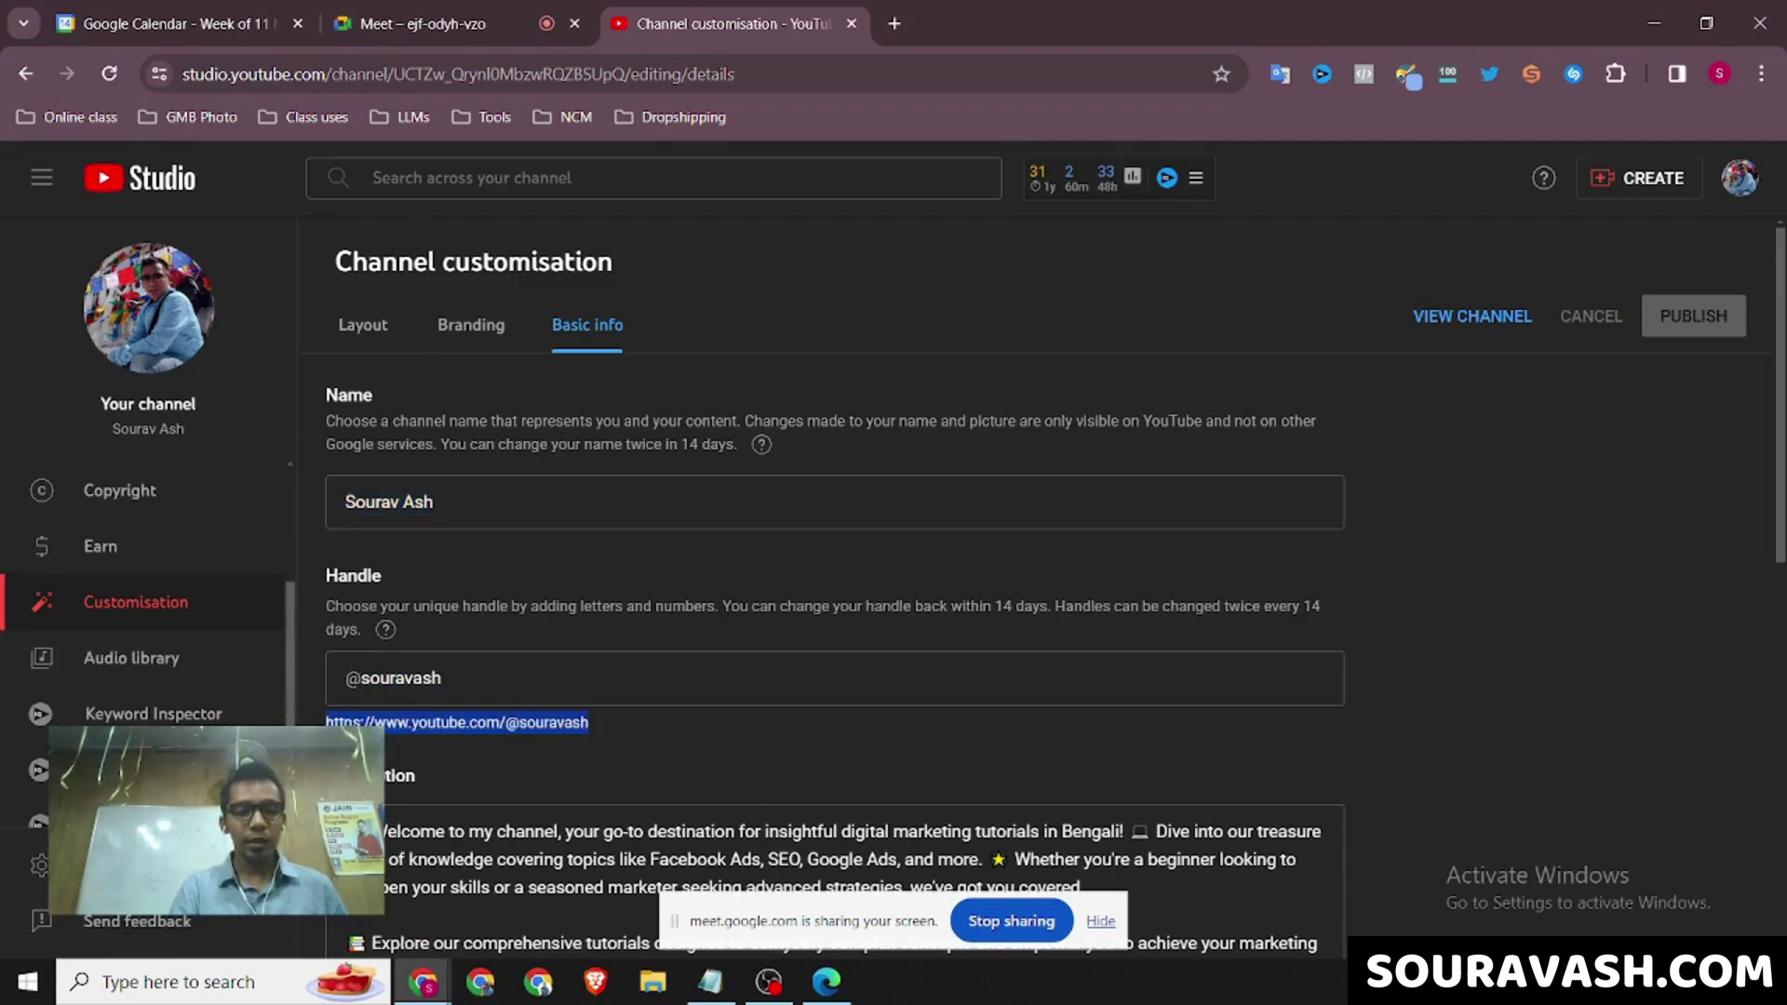
double_click(401, 678)
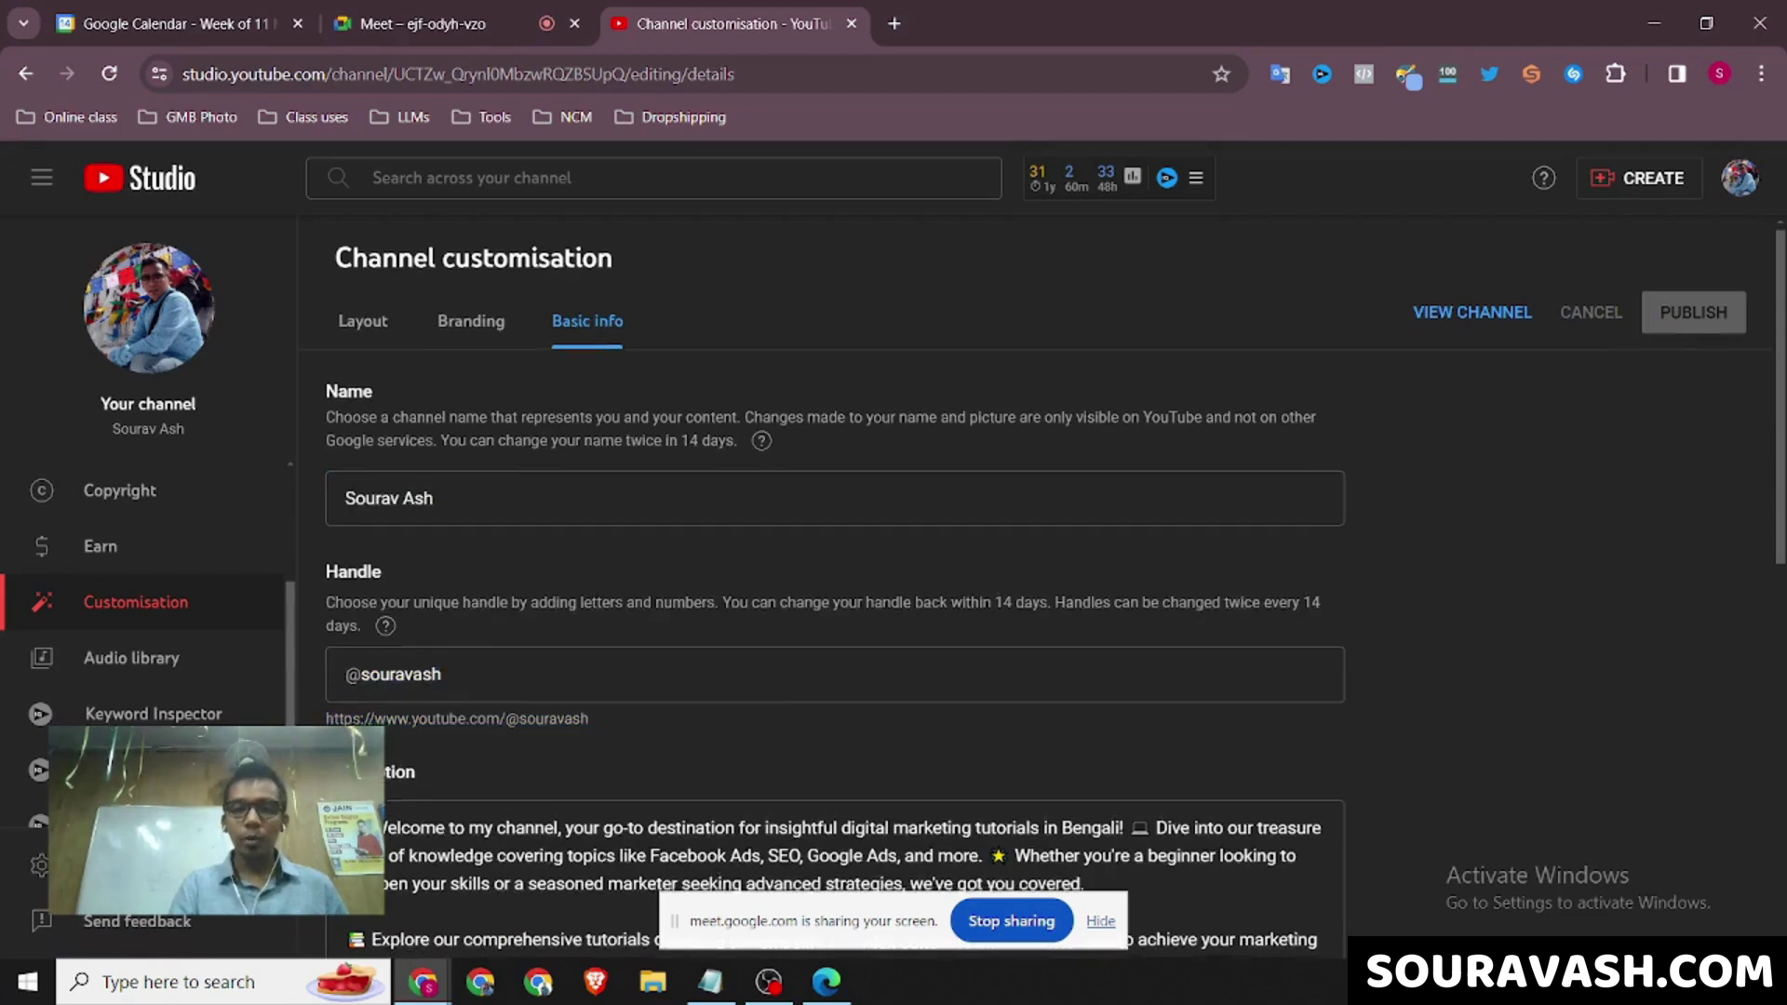
scroll(834, 605, down, 5)
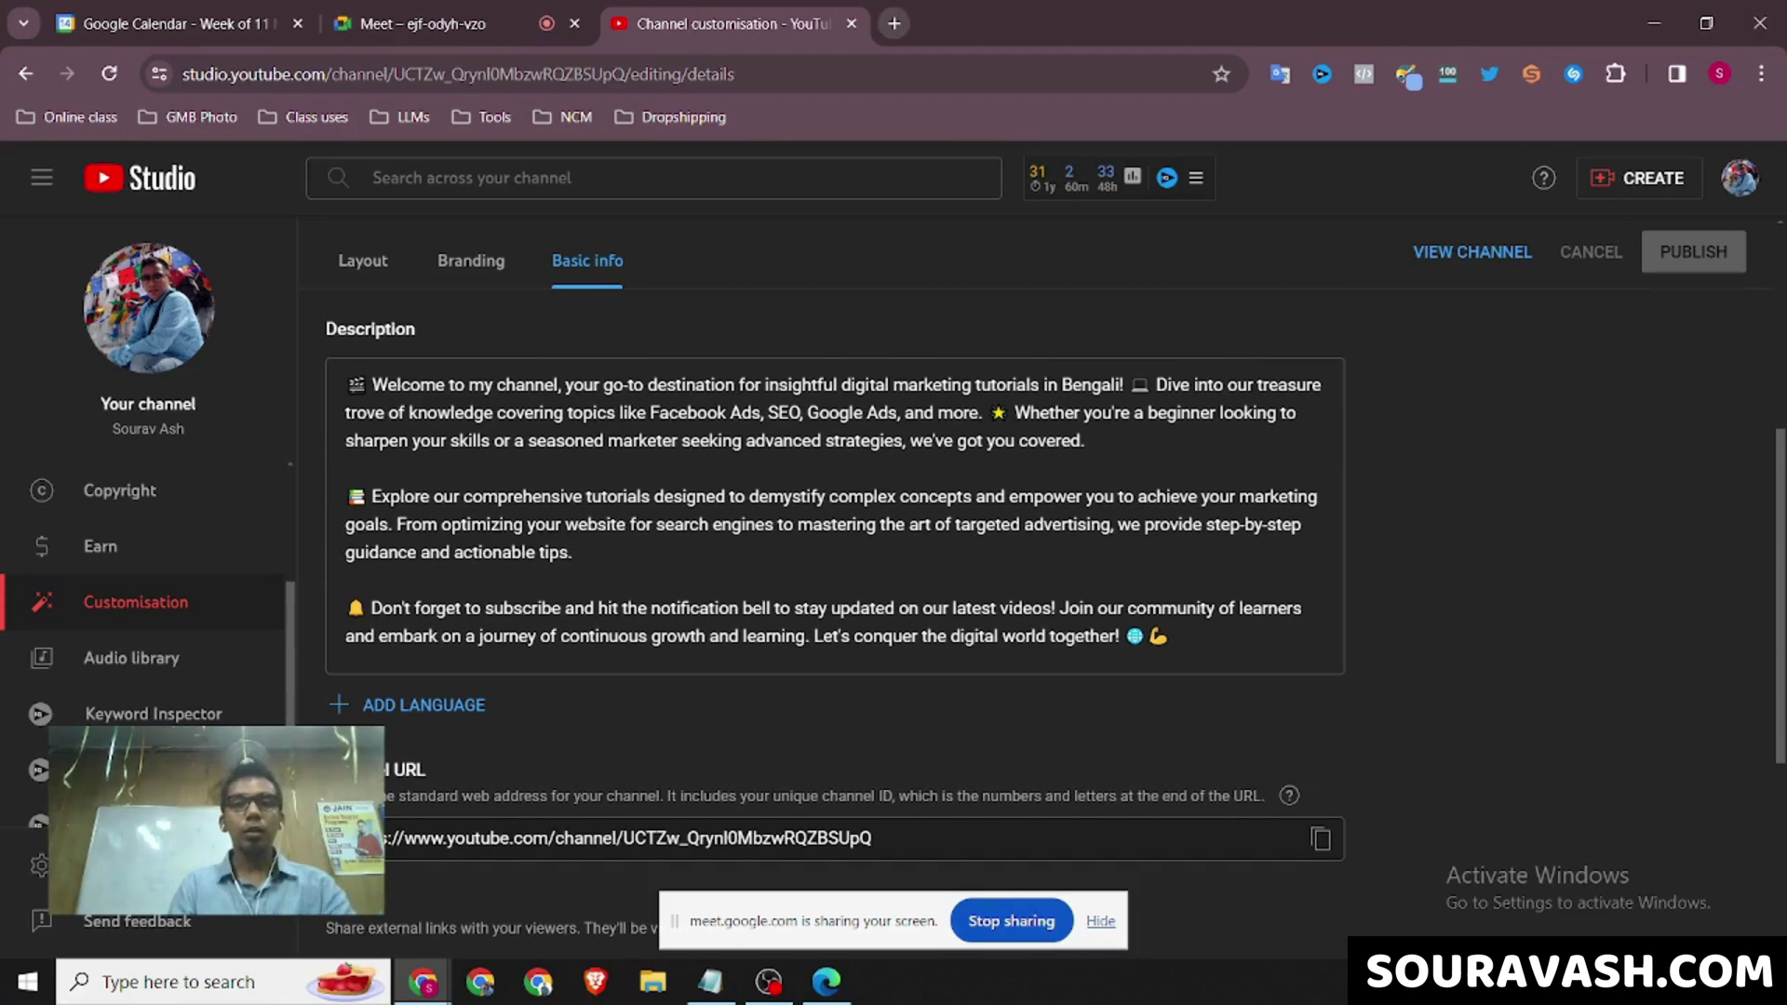
Open YouTube in a new tab, search for "warikoo" and go to that channel's page.
click(893, 23)
text(you)
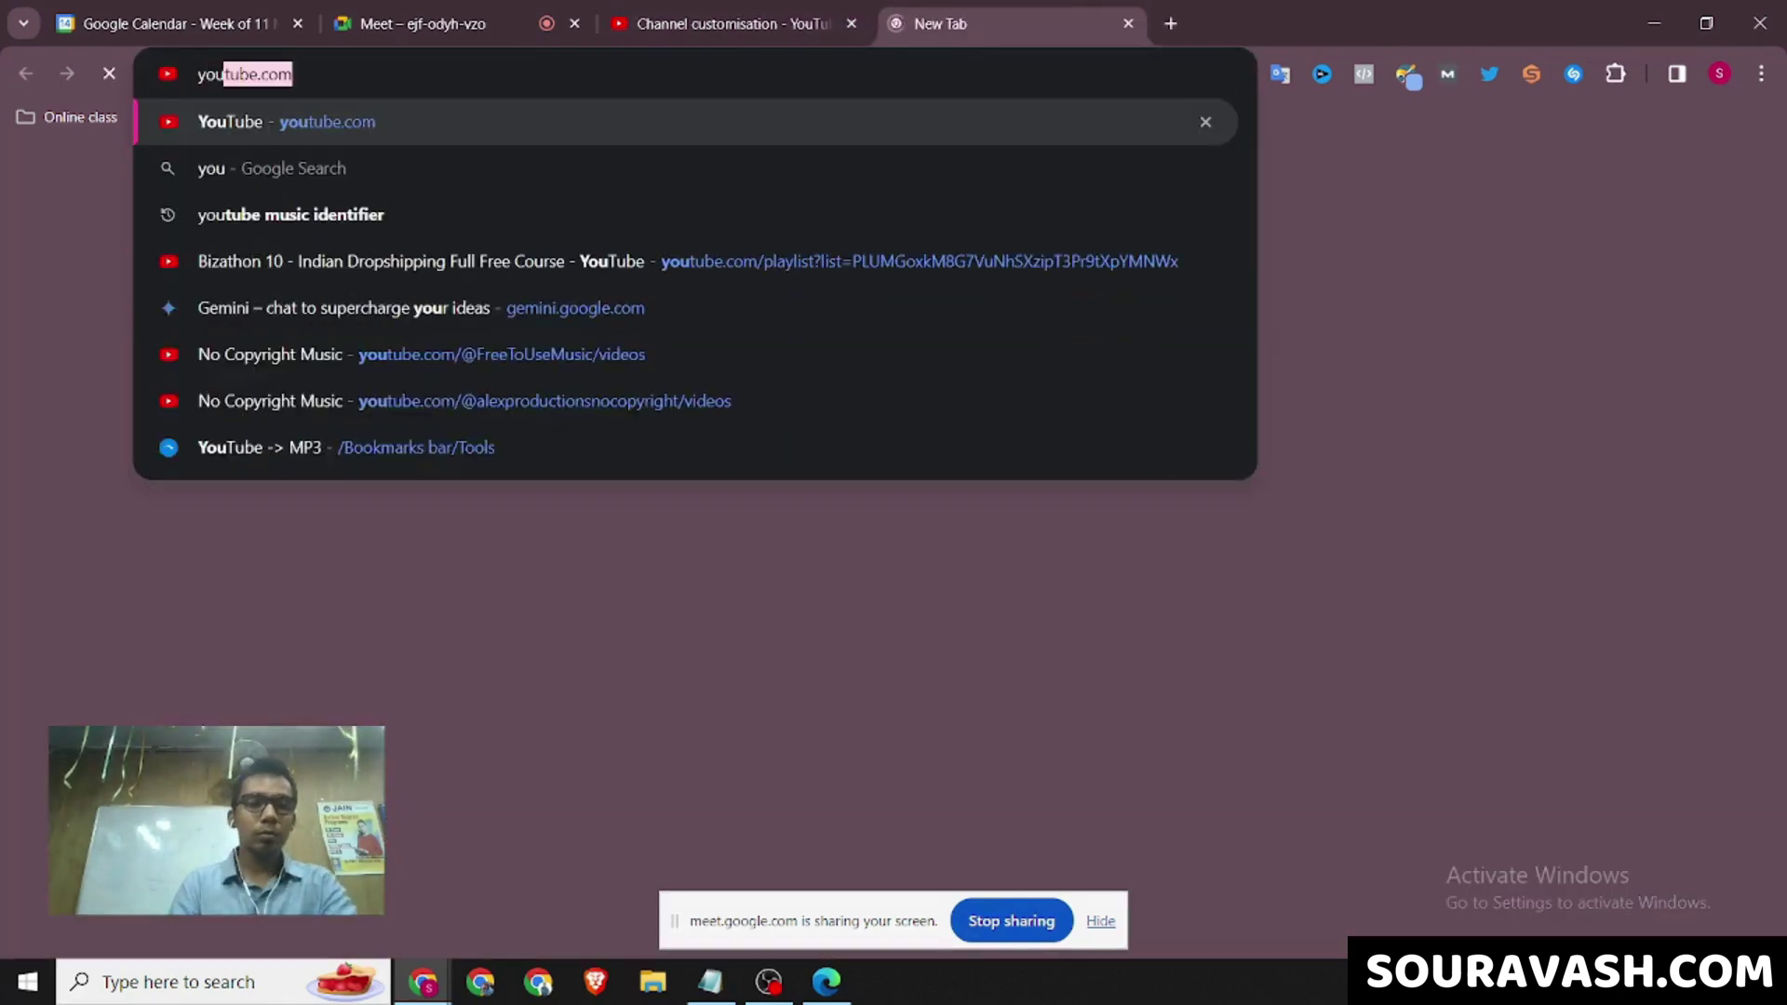
key(Return)
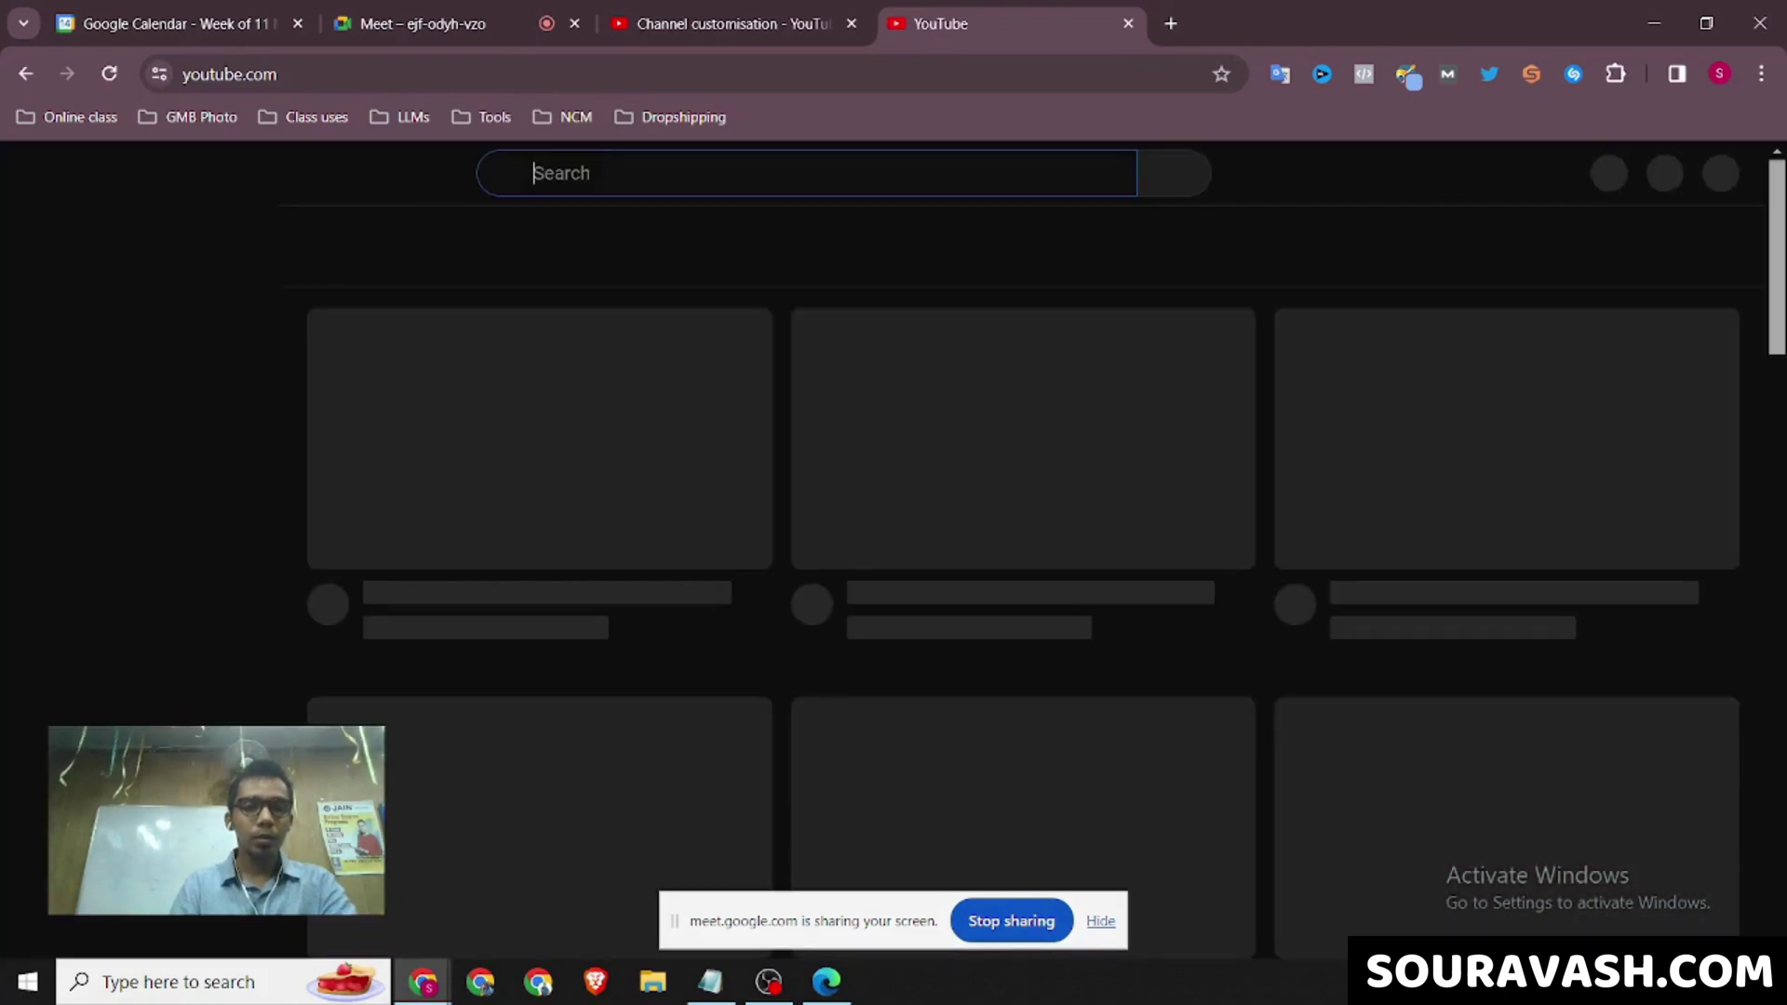
text(W)
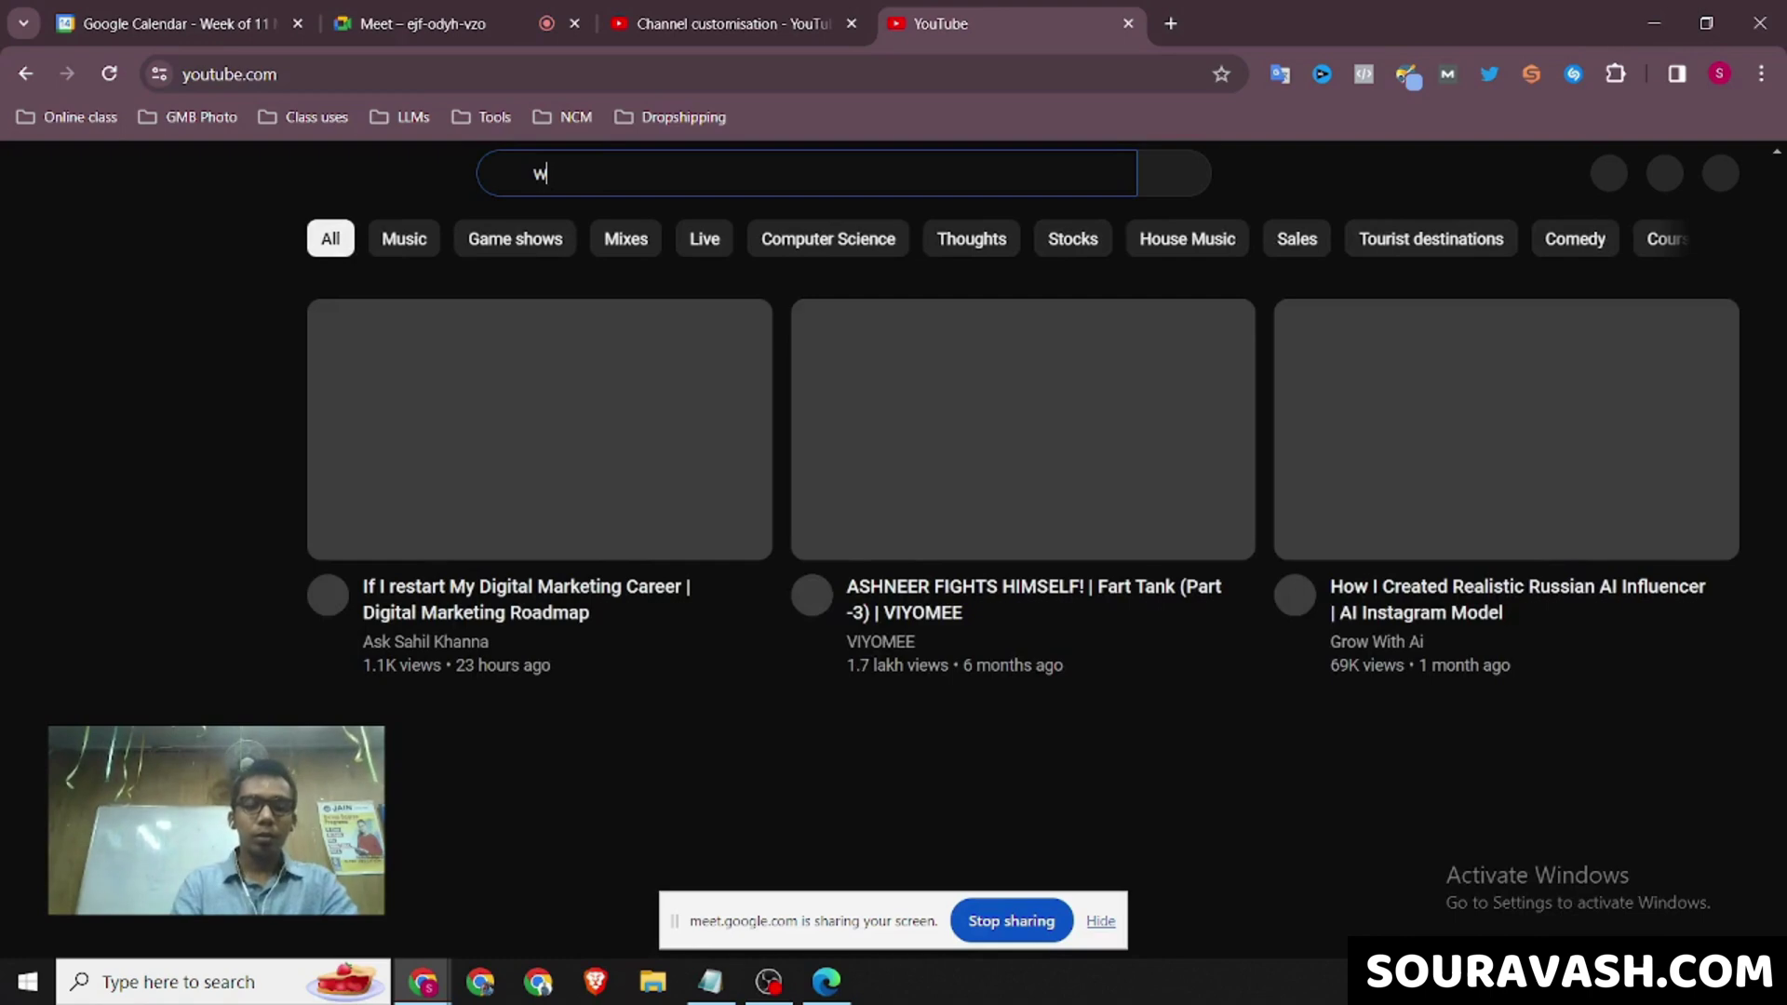
text(arikoo)
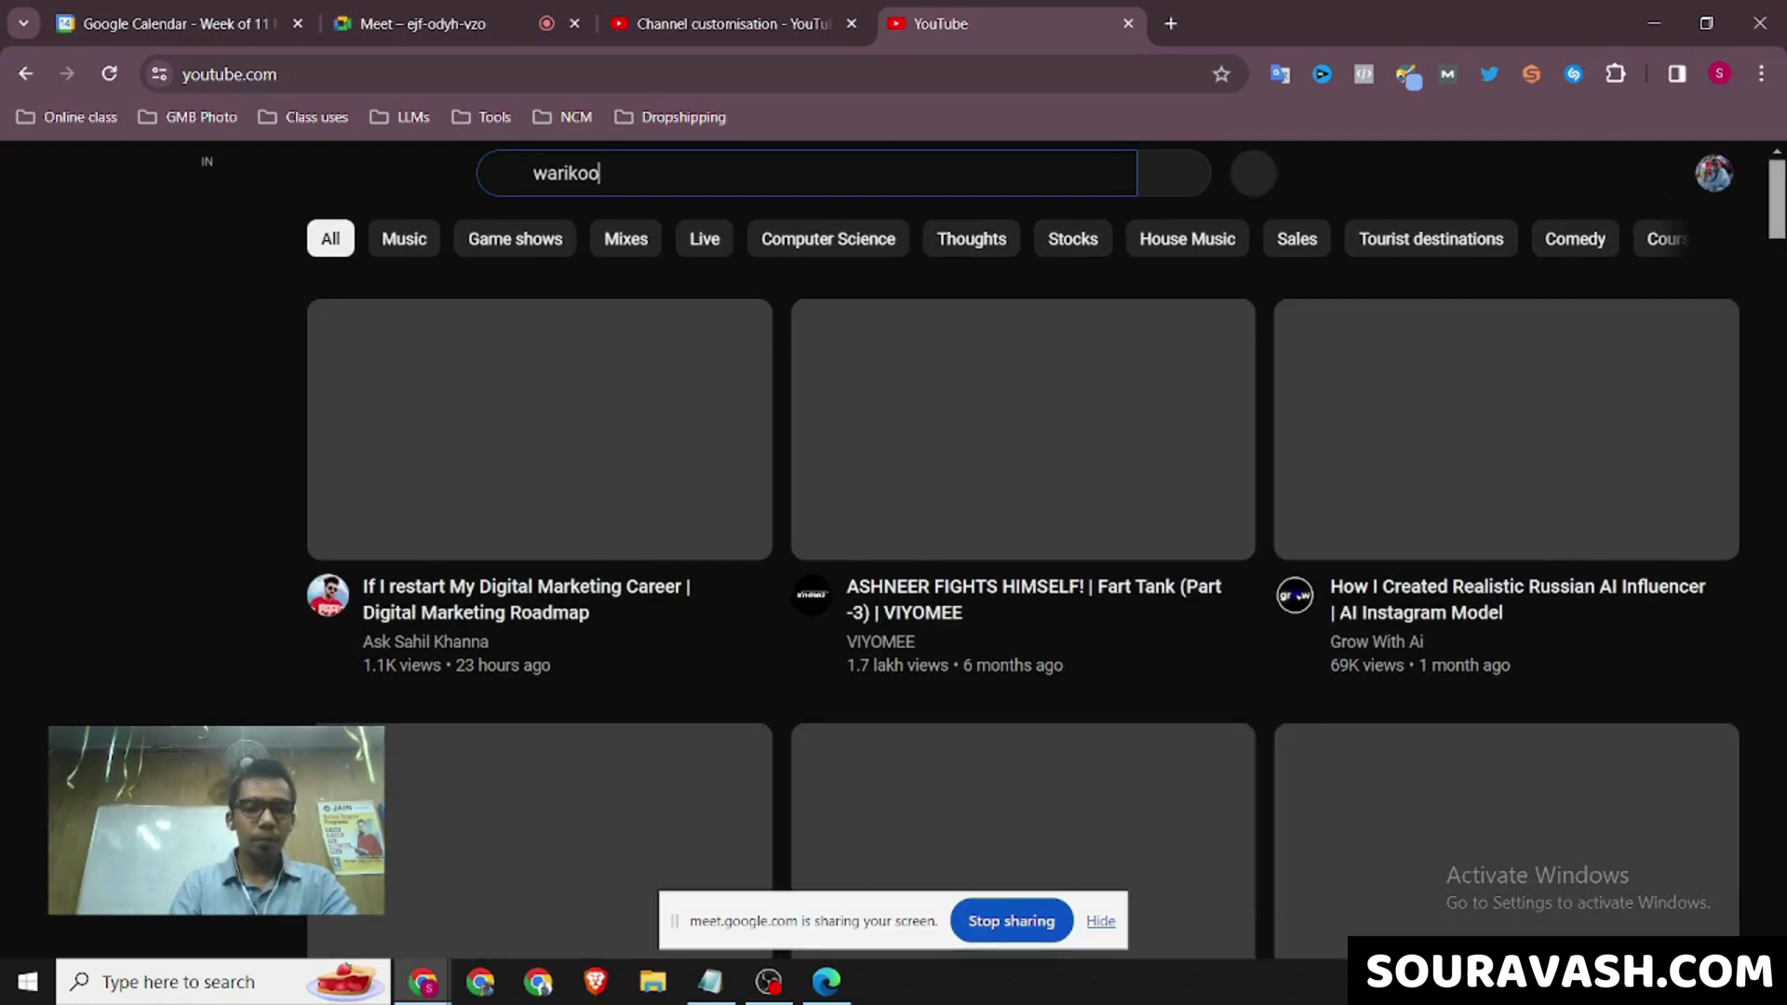
key(Return)
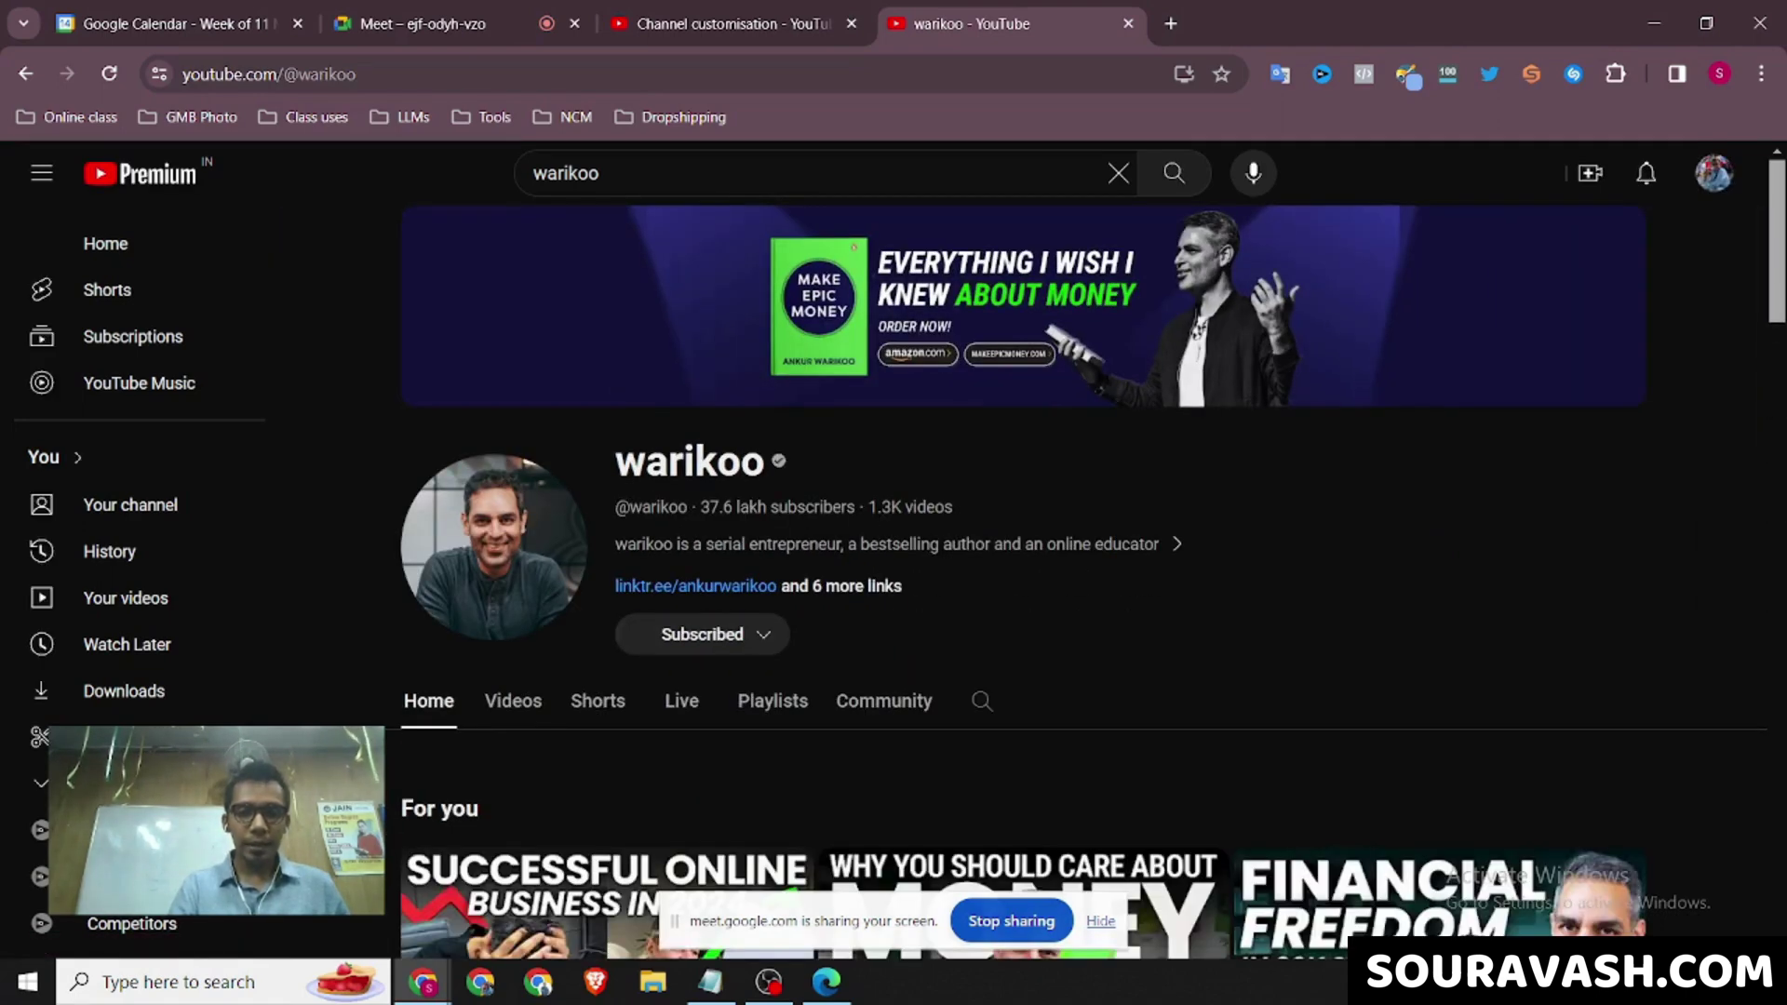
Open the full About information of the warikoo channel and read its description.
click(884, 543)
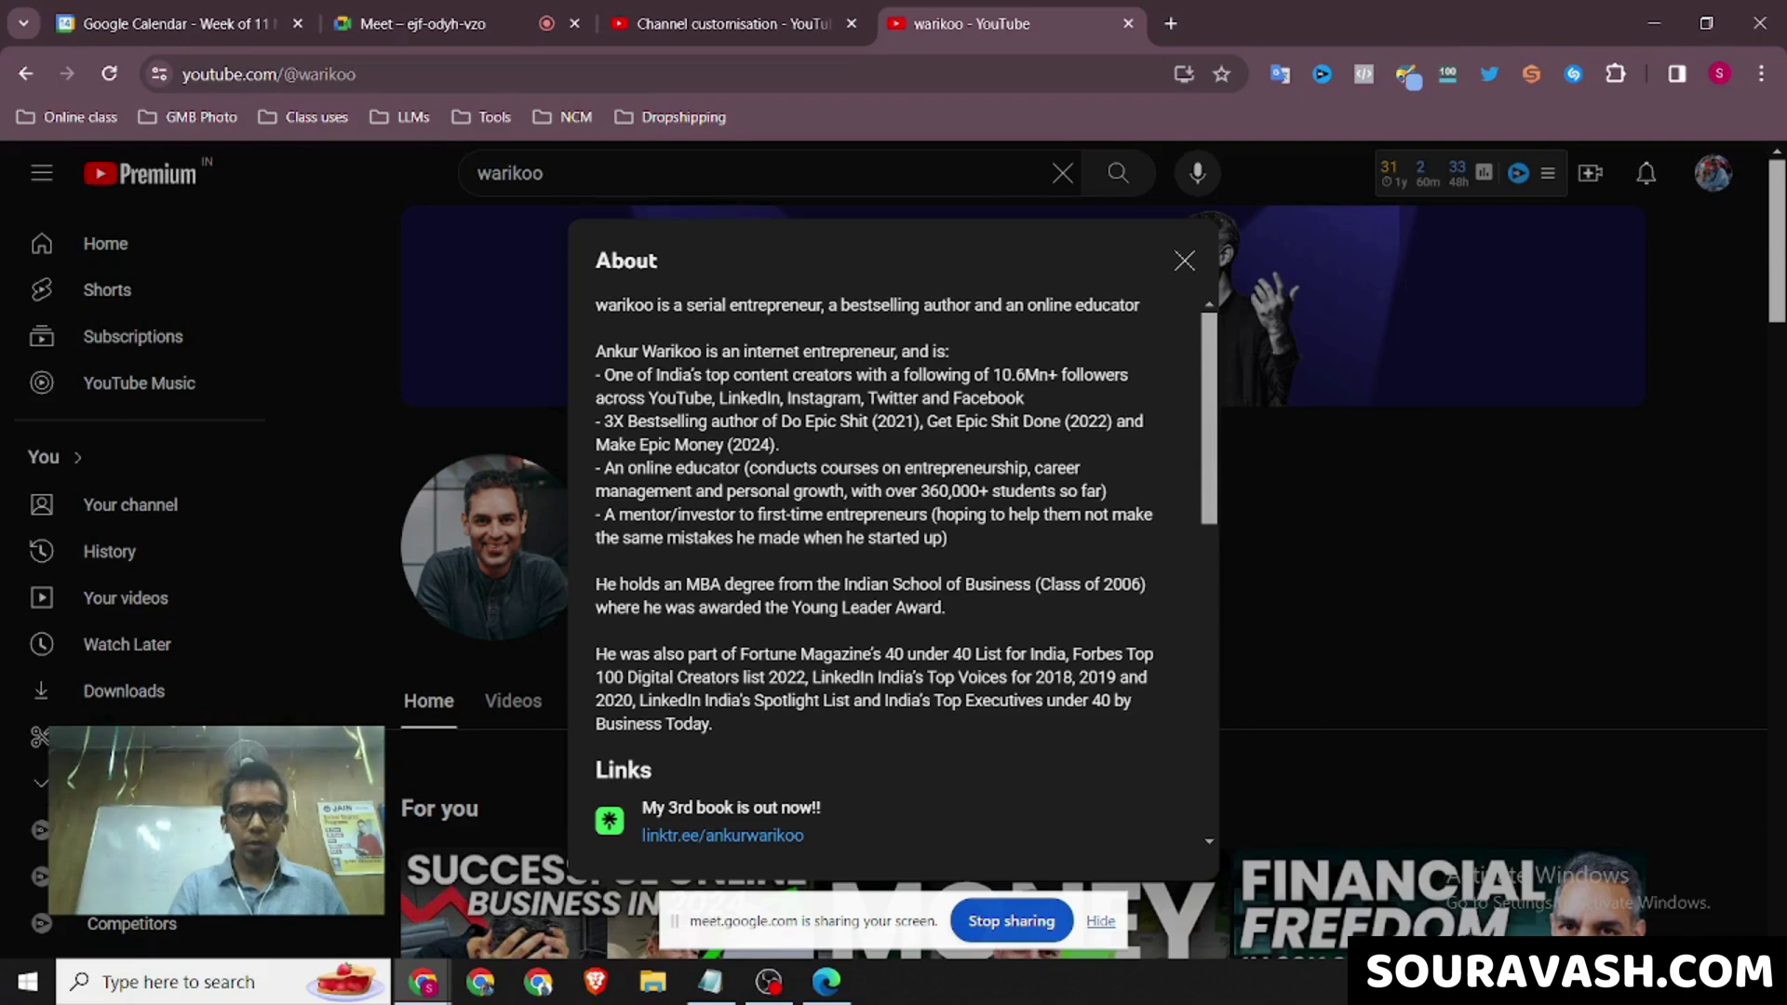
drag(595, 304, 713, 723)
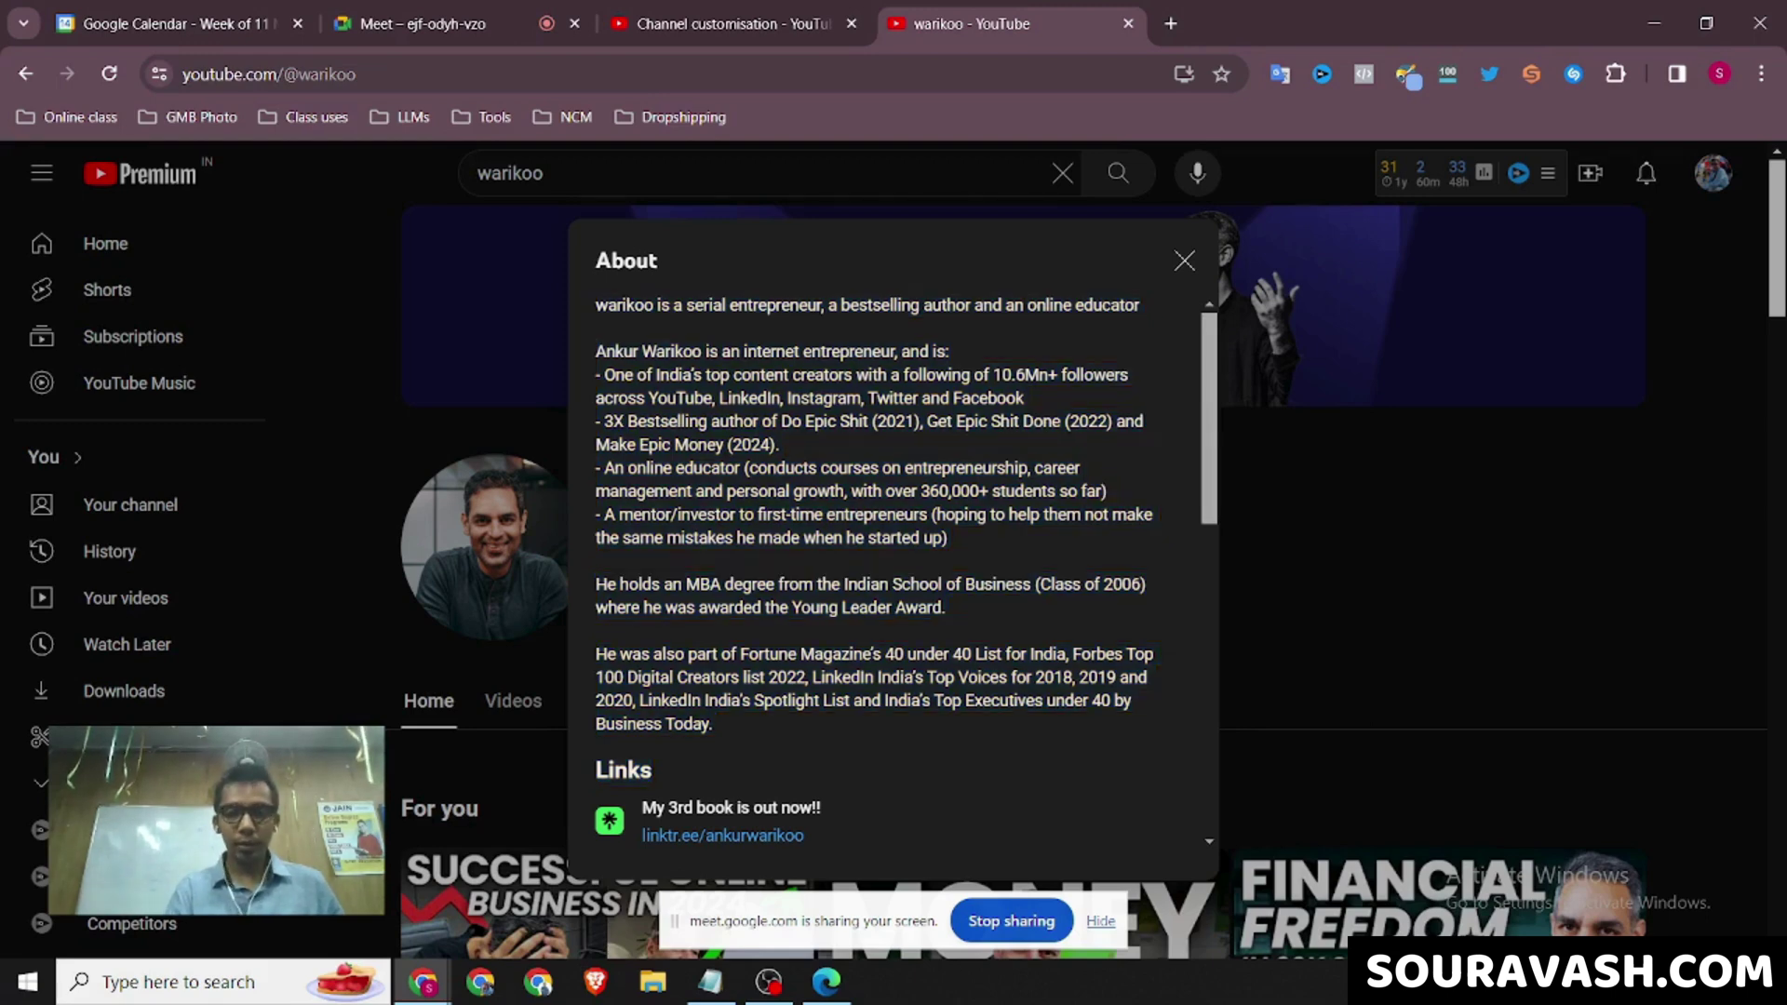
Return to the channel's basic info, look through the original and translation language choices for a channel translation, and cancel it.
click(1184, 261)
click(730, 23)
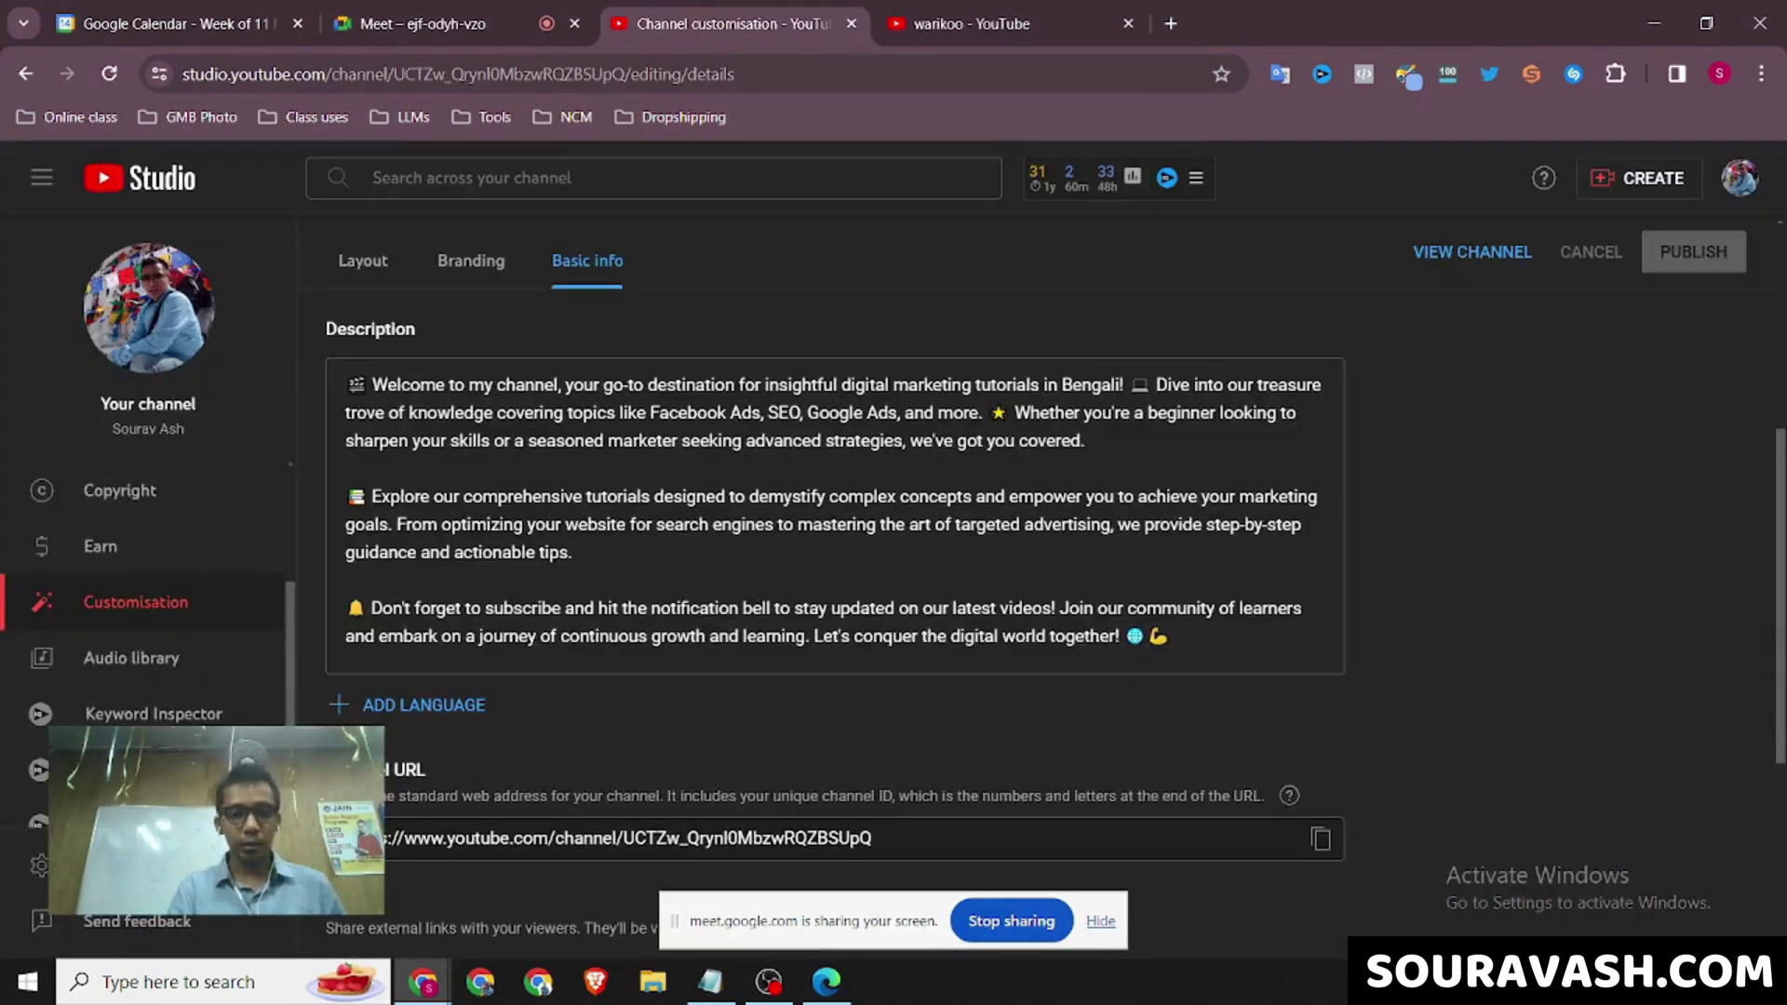
scroll(835, 577, down, 2)
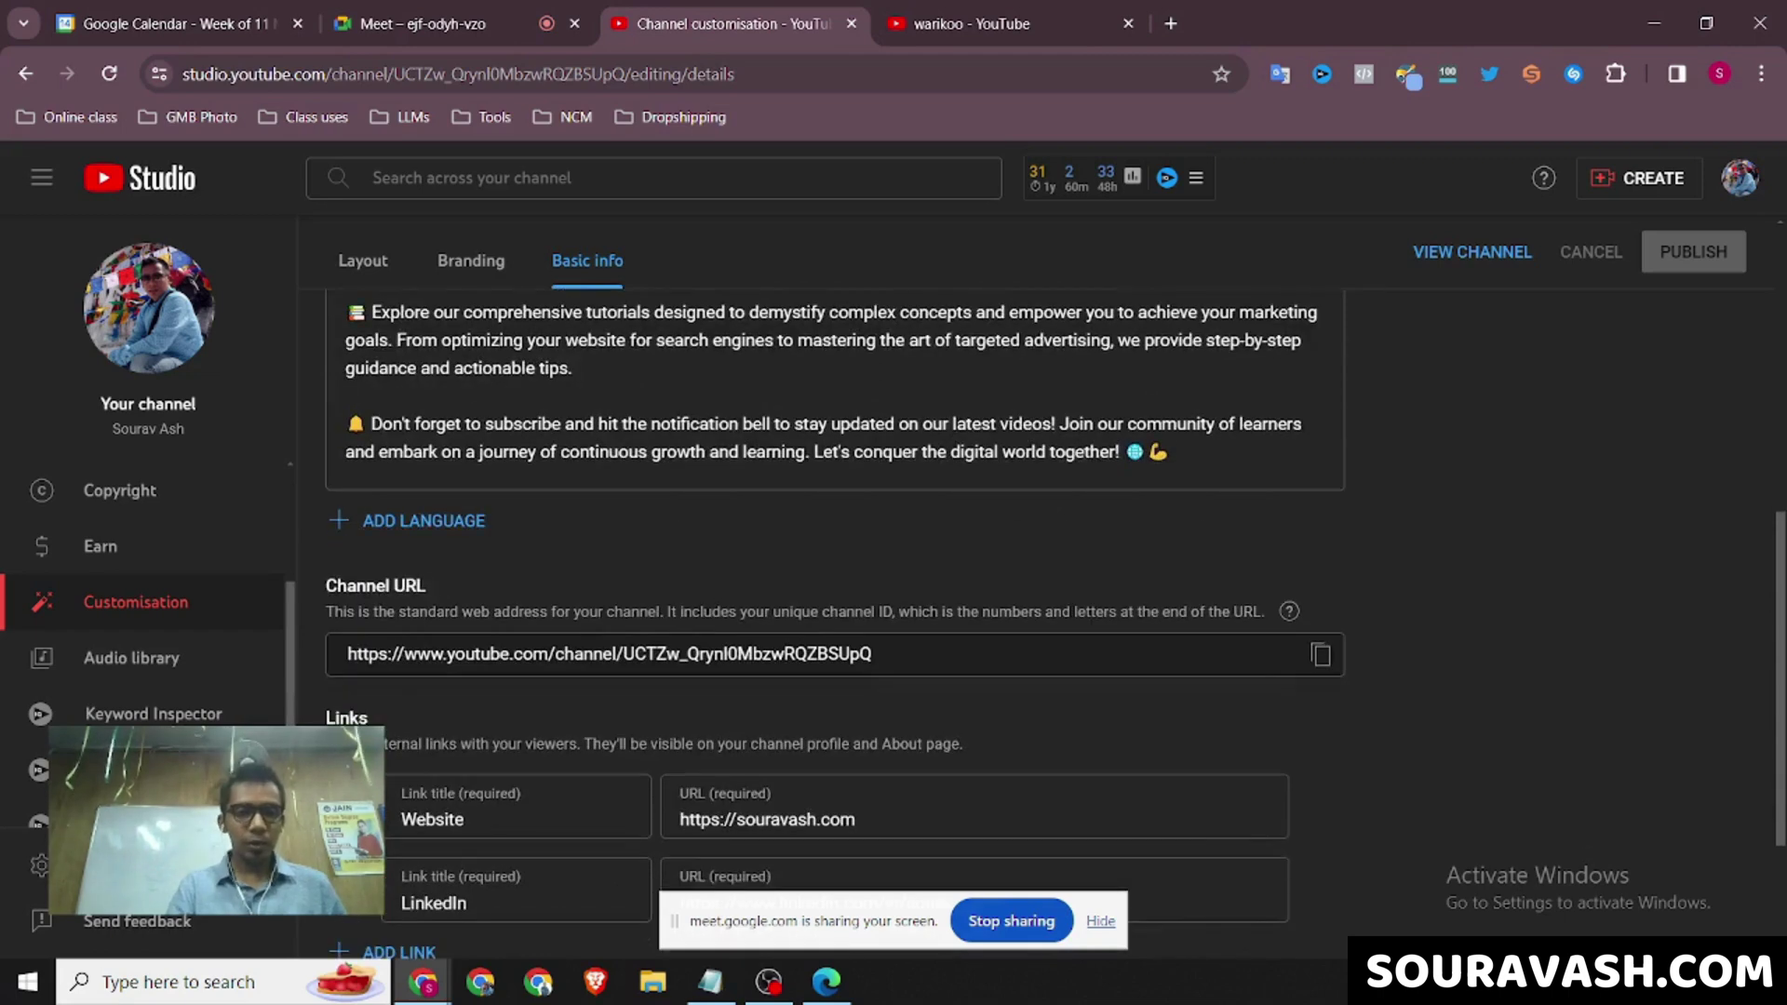
click(447, 520)
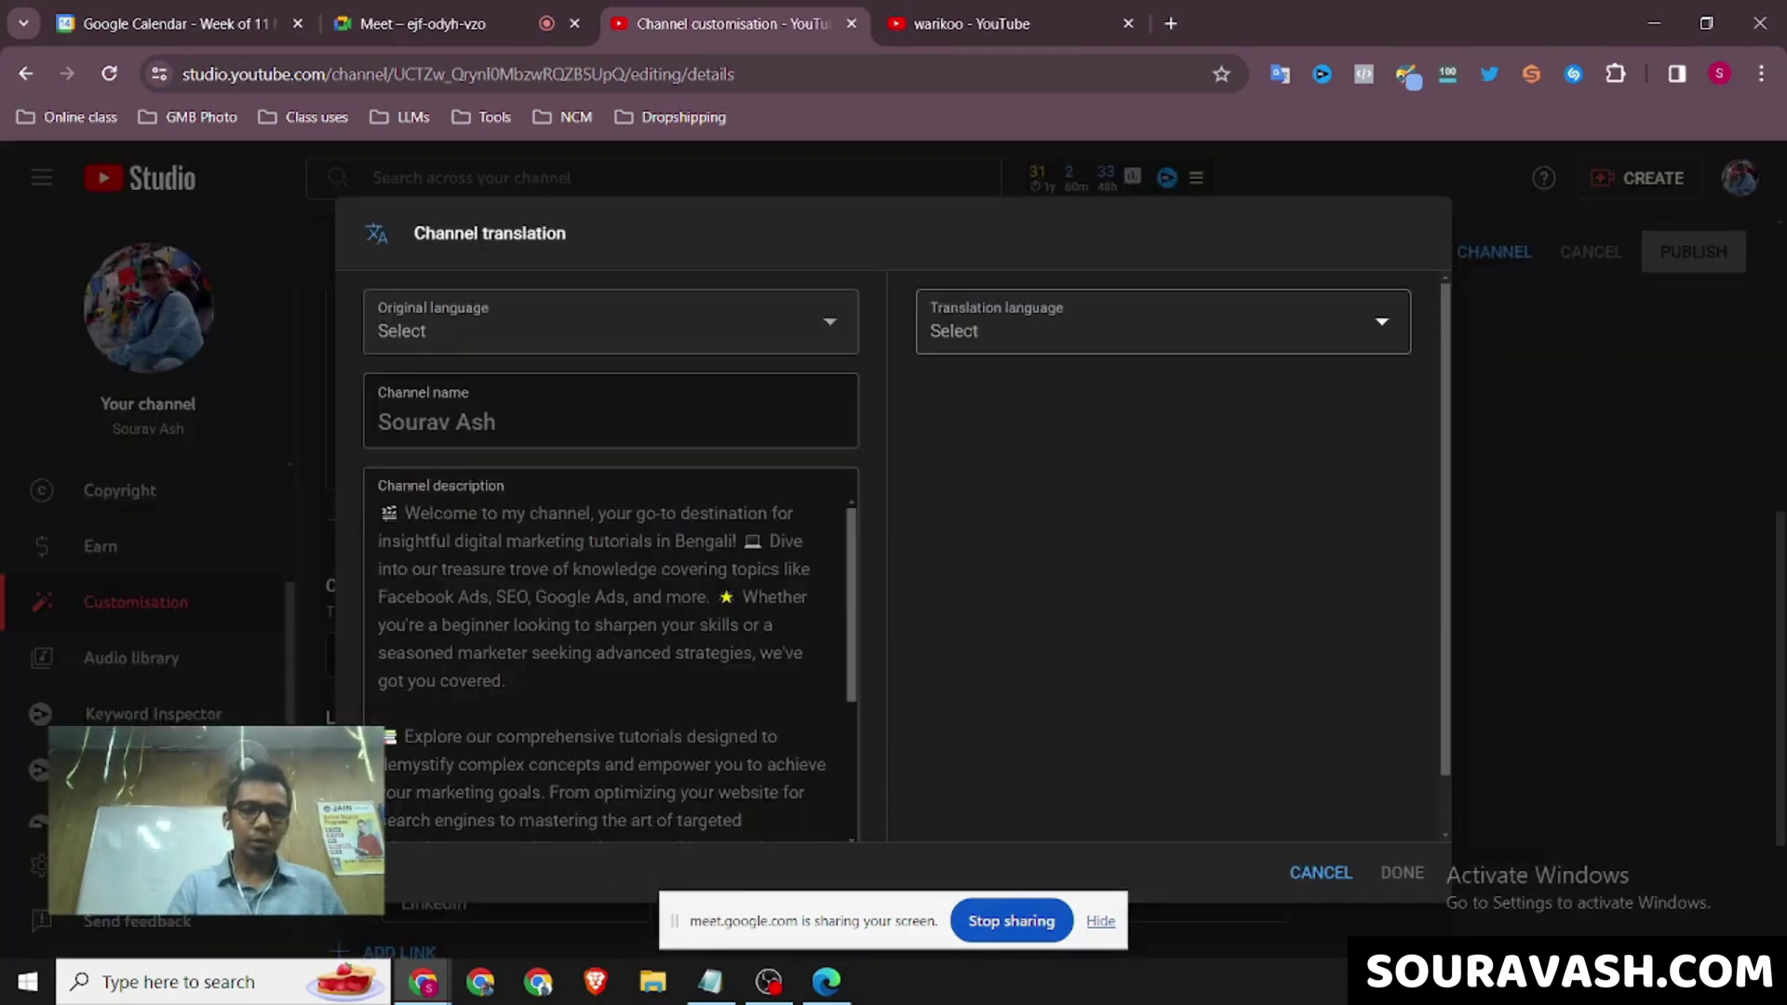
click(819, 321)
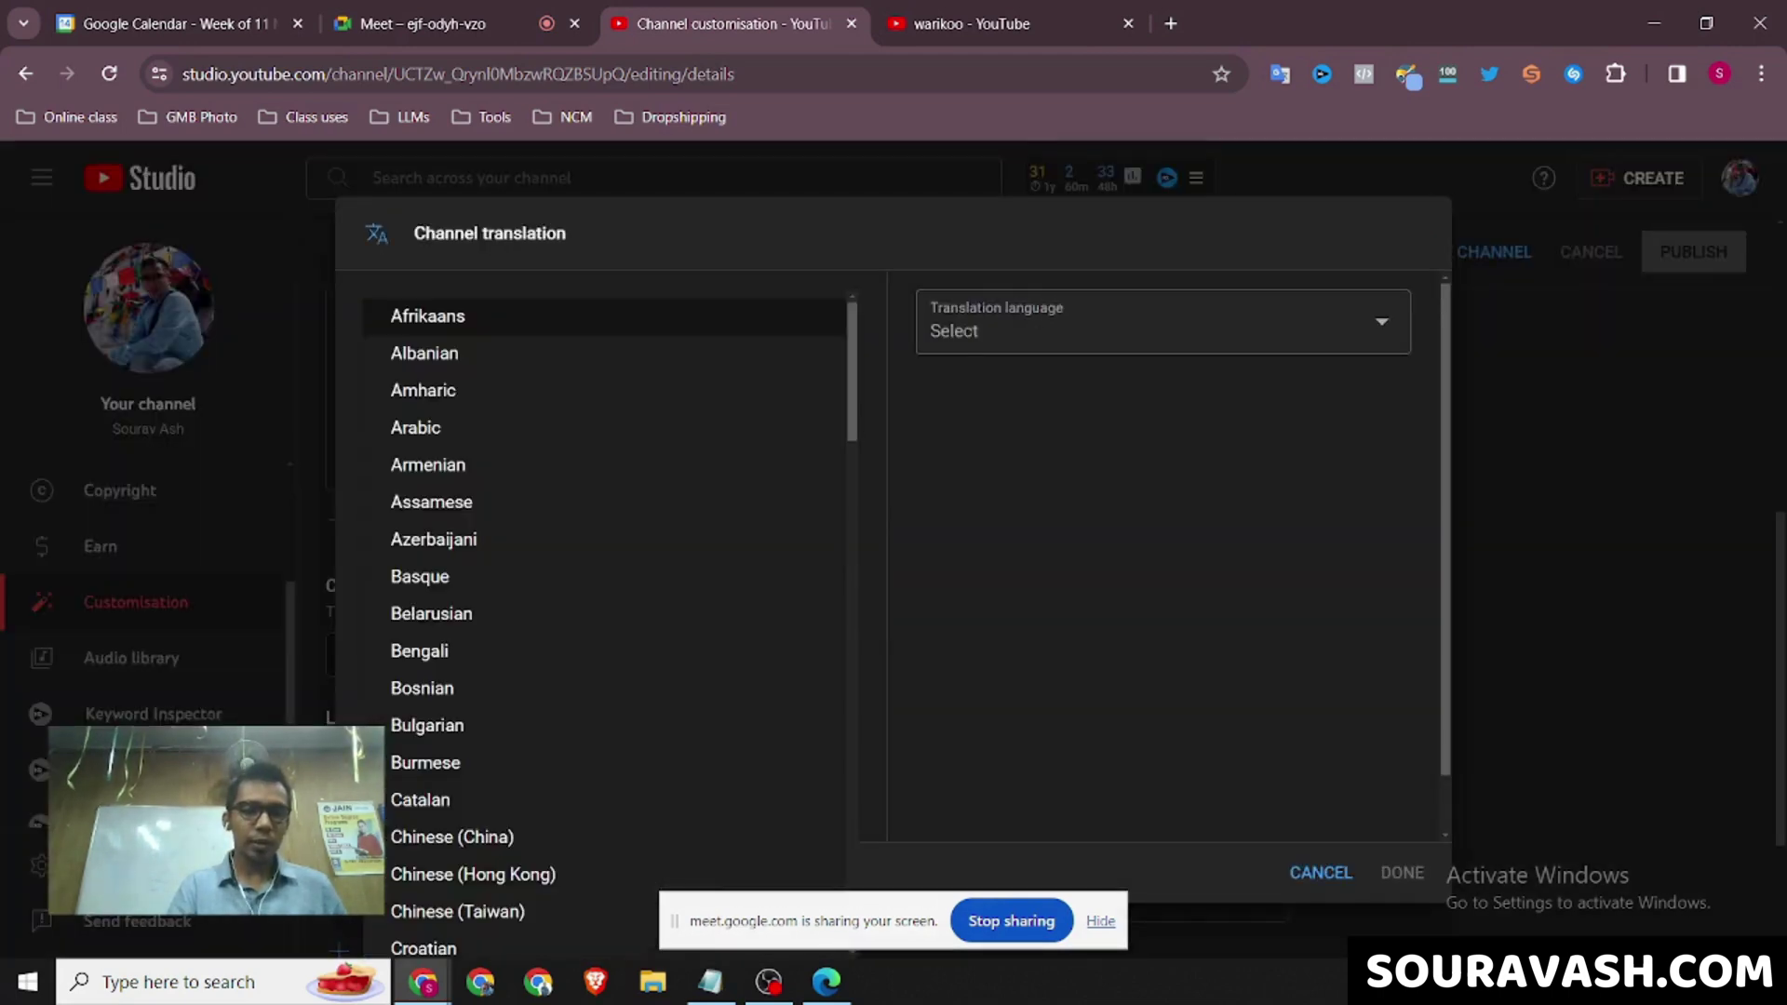
click(1144, 321)
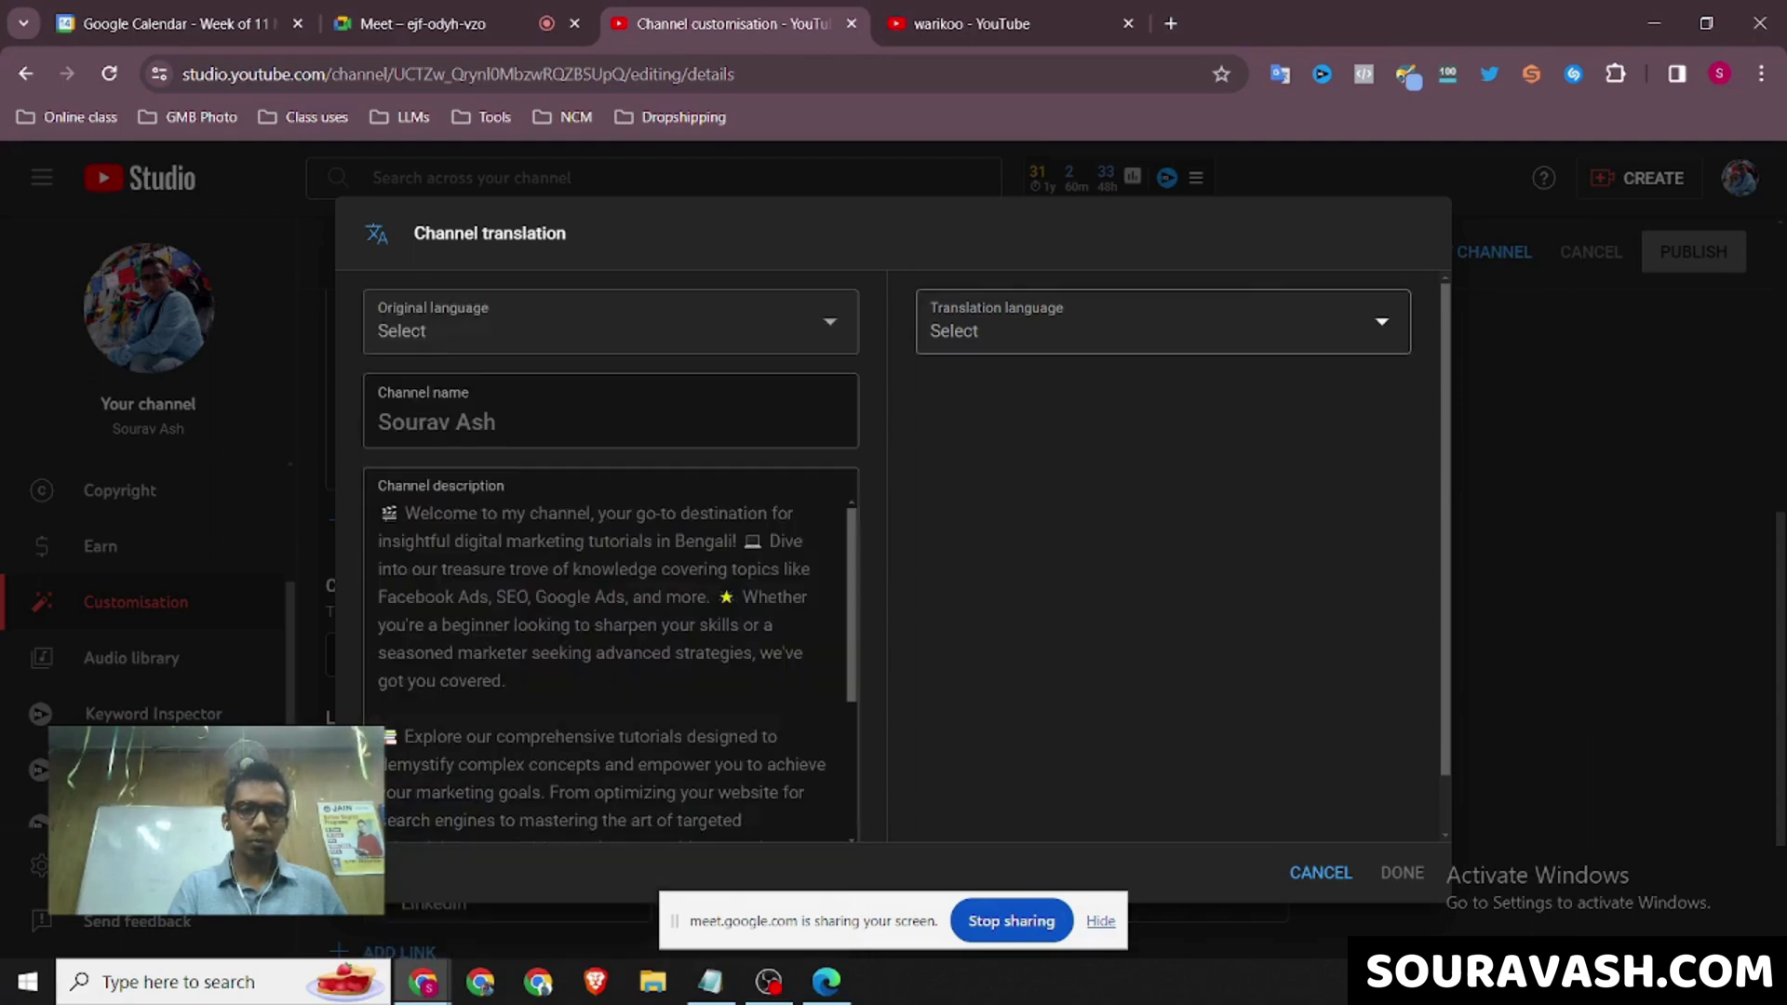
click(1145, 321)
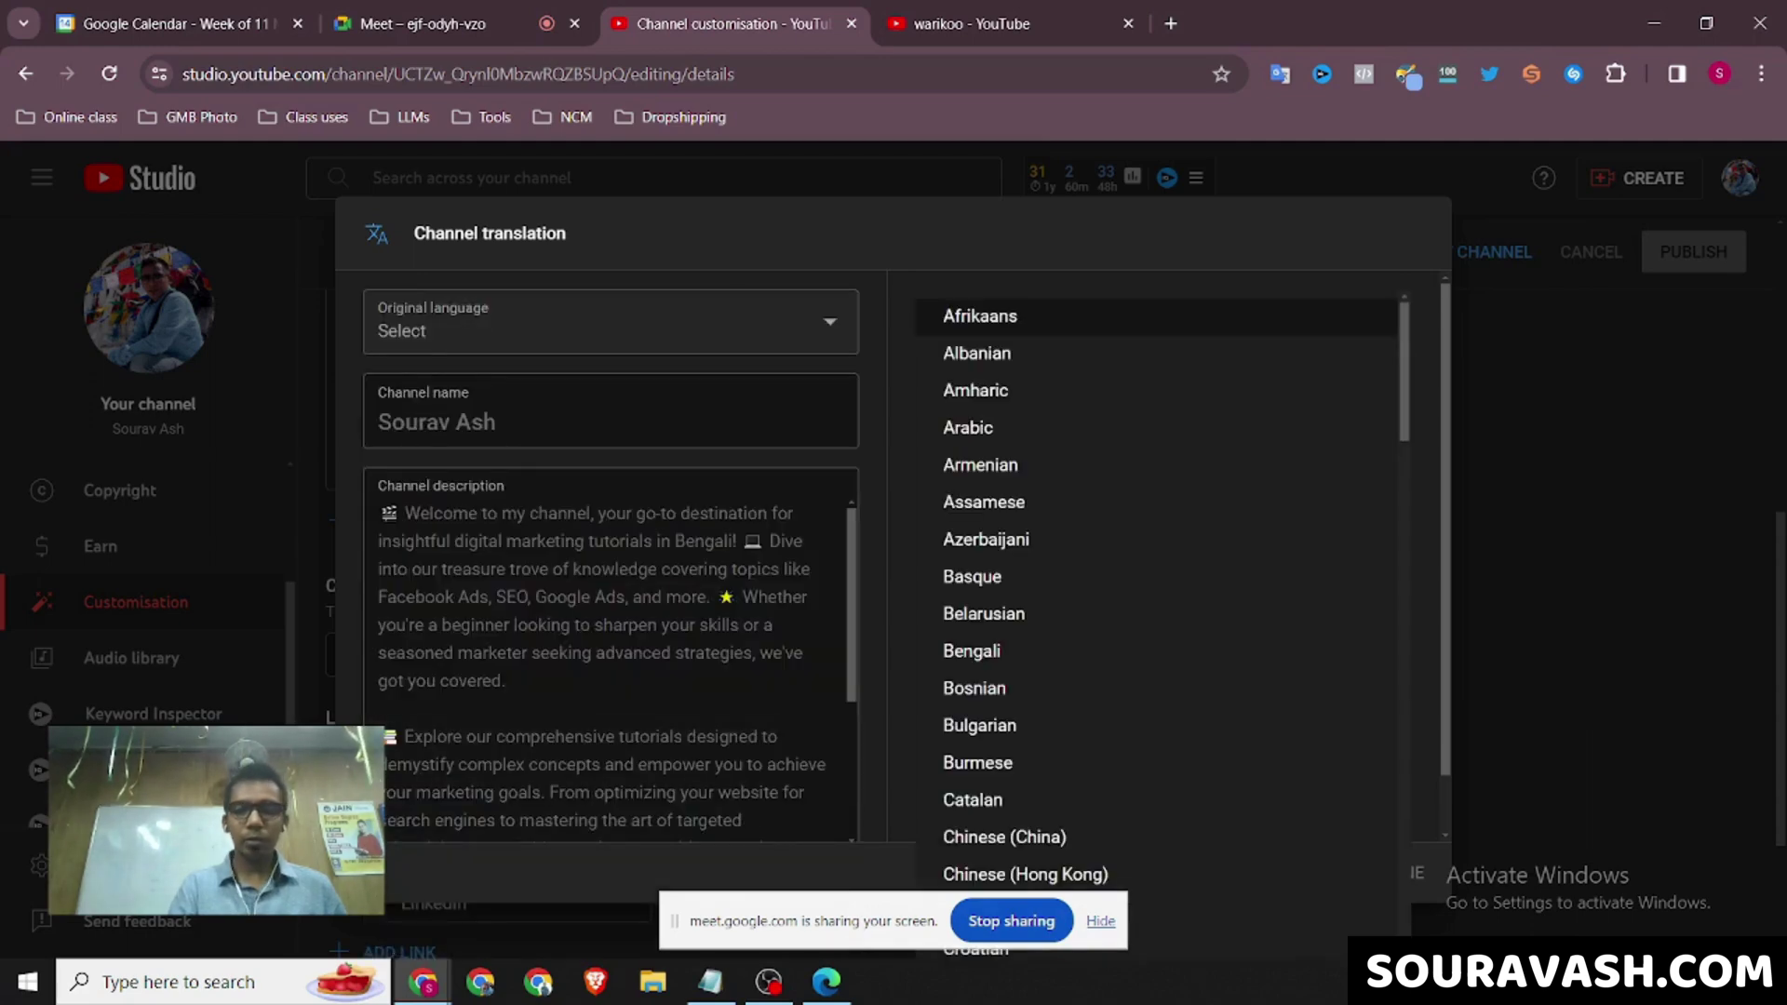
key(Escape)
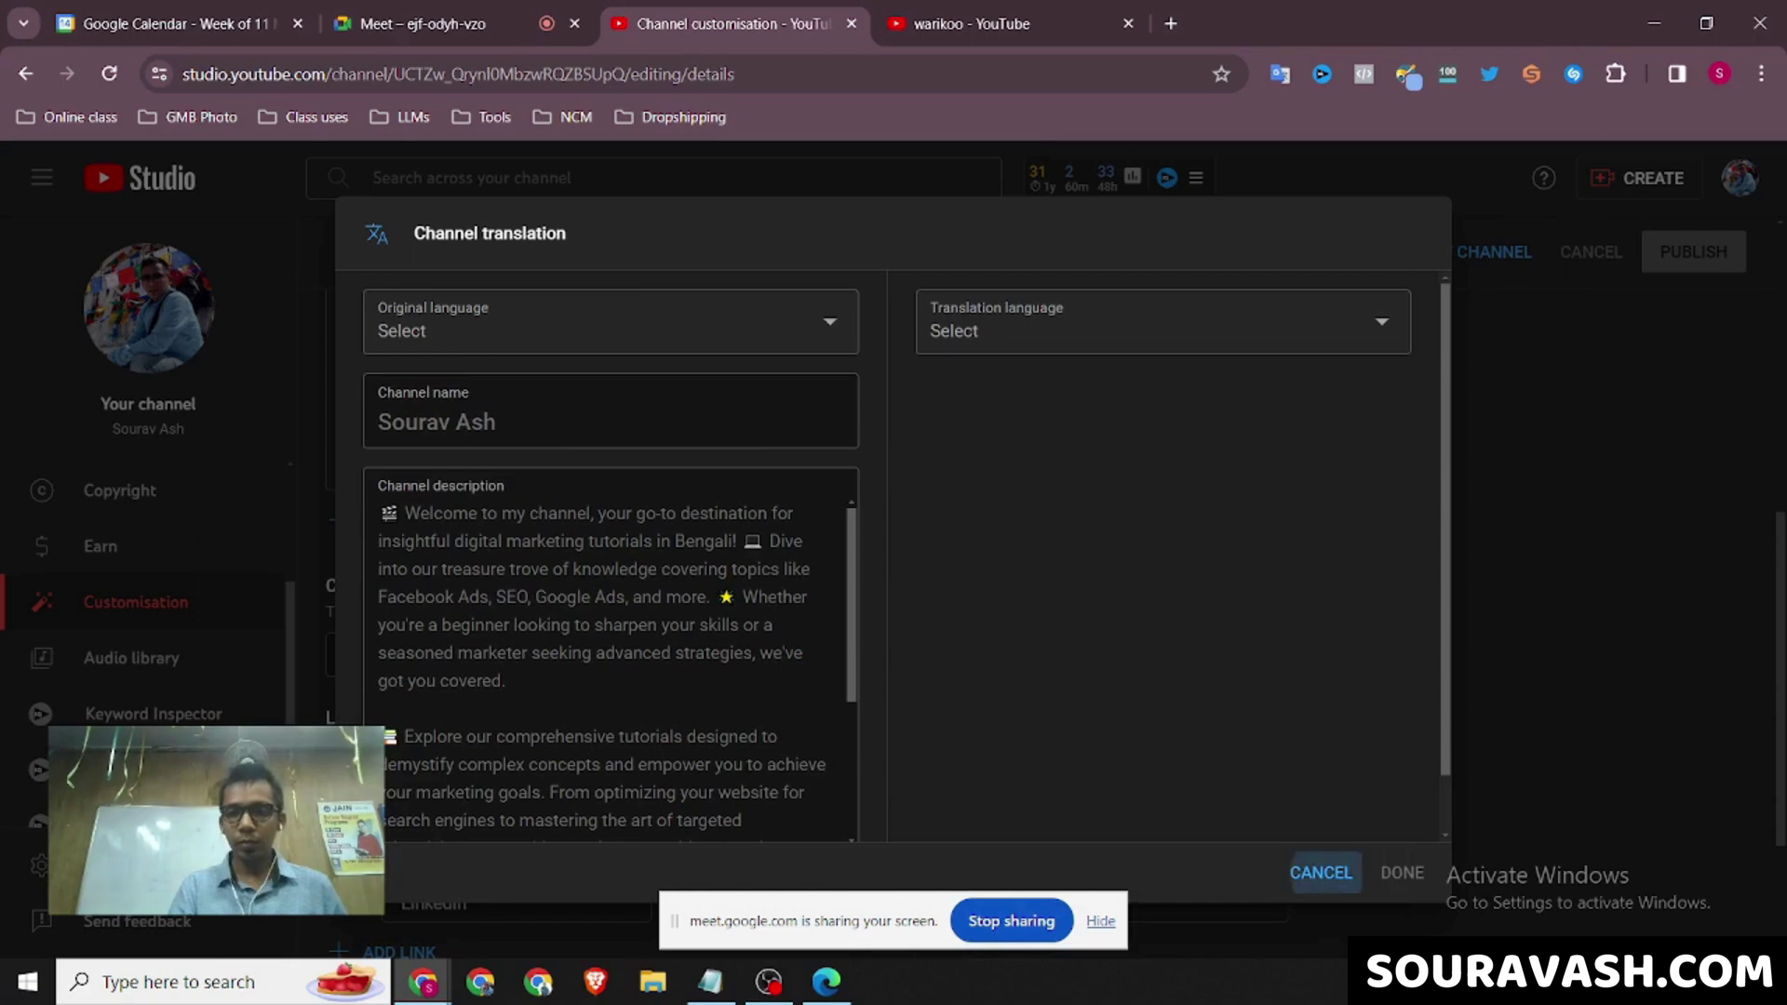
click(1320, 872)
Review the channel's own external links, and compare them with the full links list on the warikoo channel.
scroll(834, 623, down, 3)
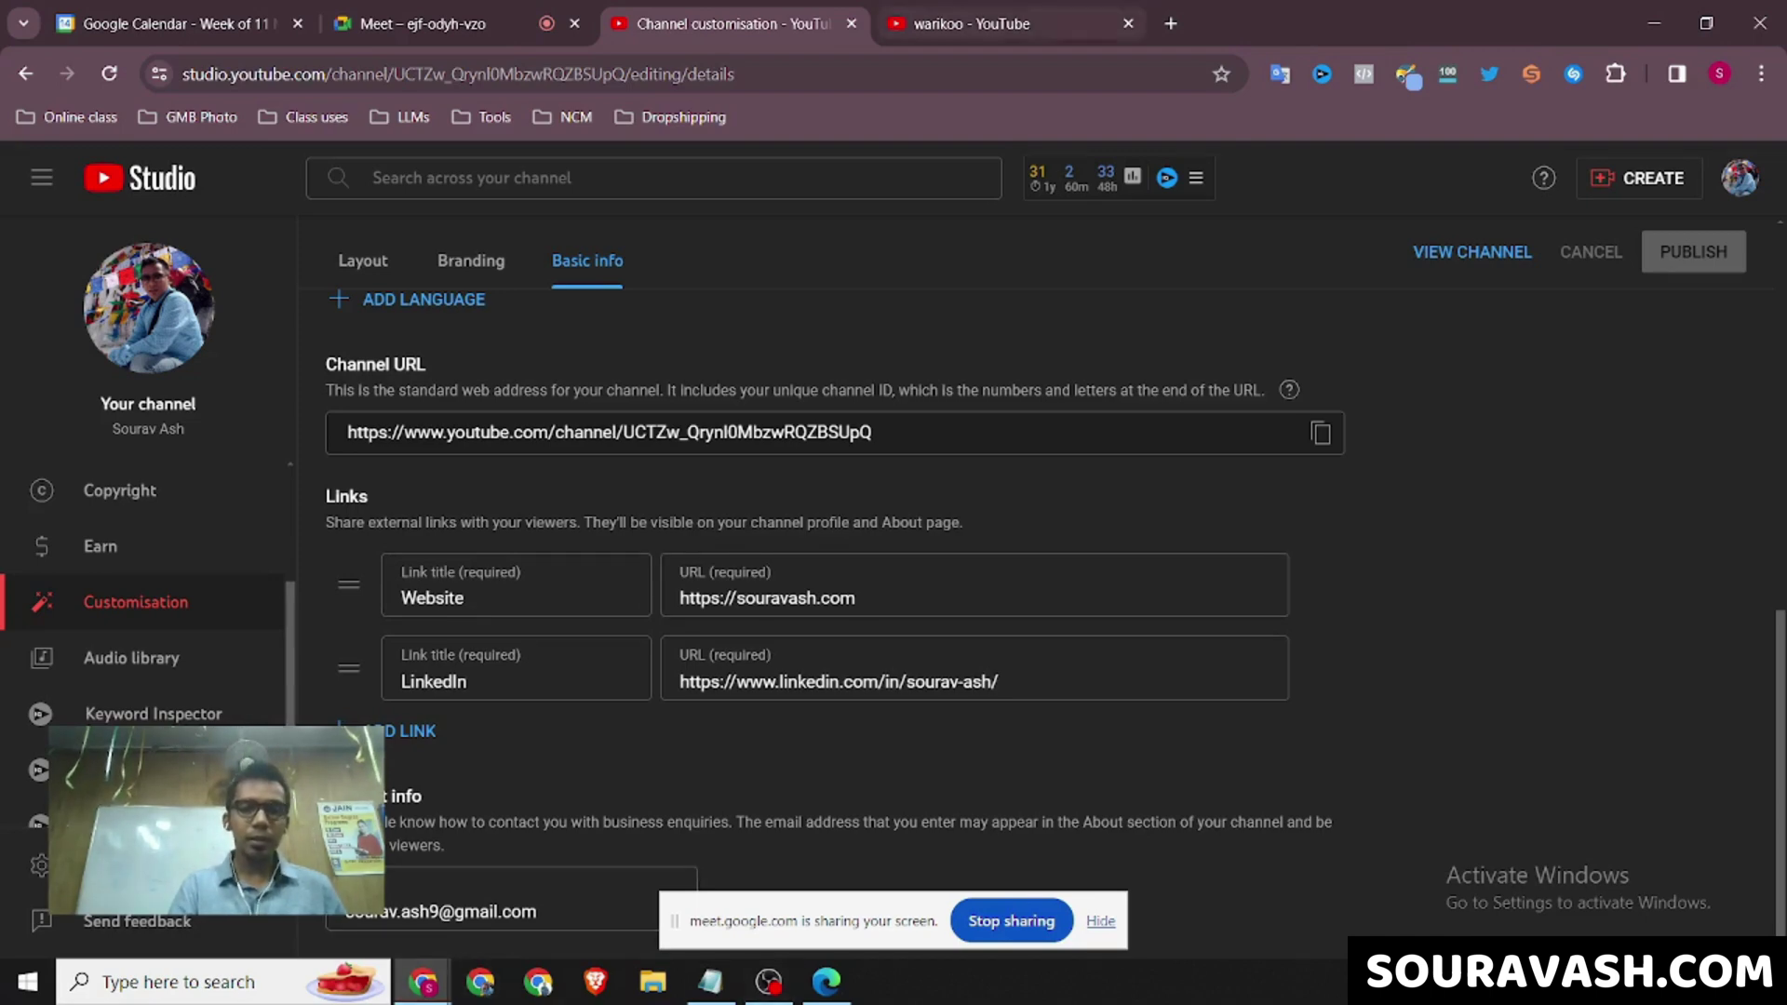
key(ctrl+Tab)
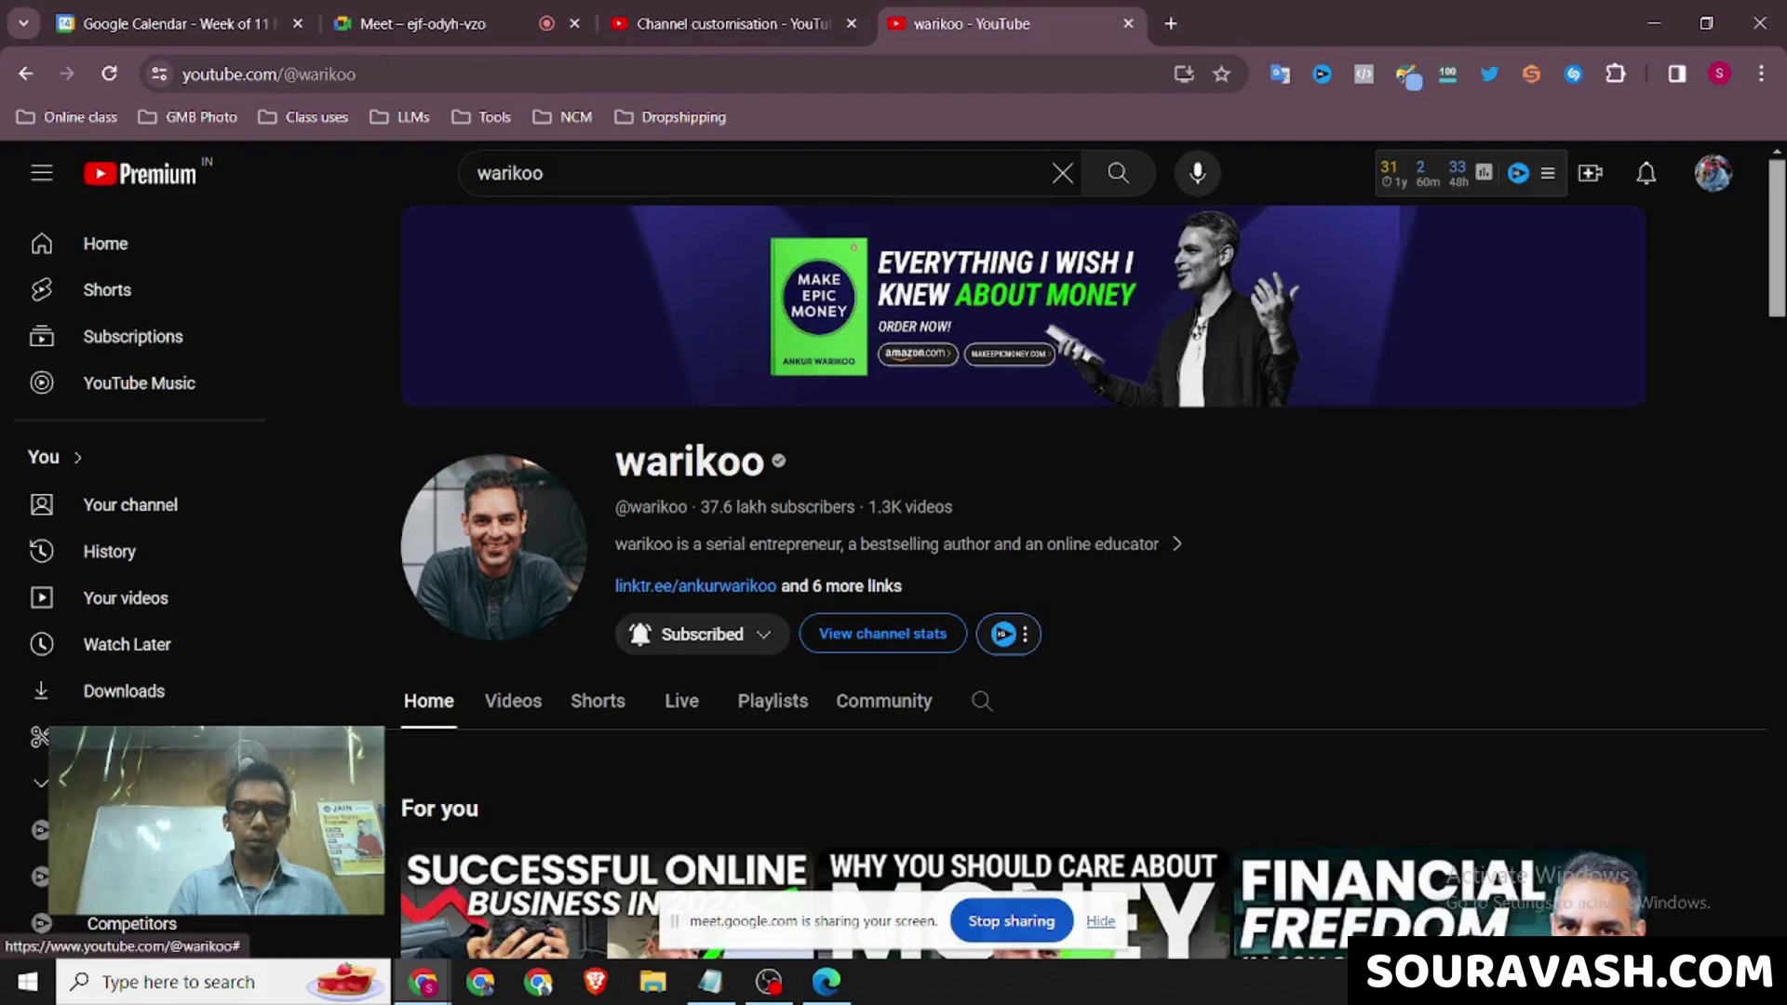
click(840, 586)
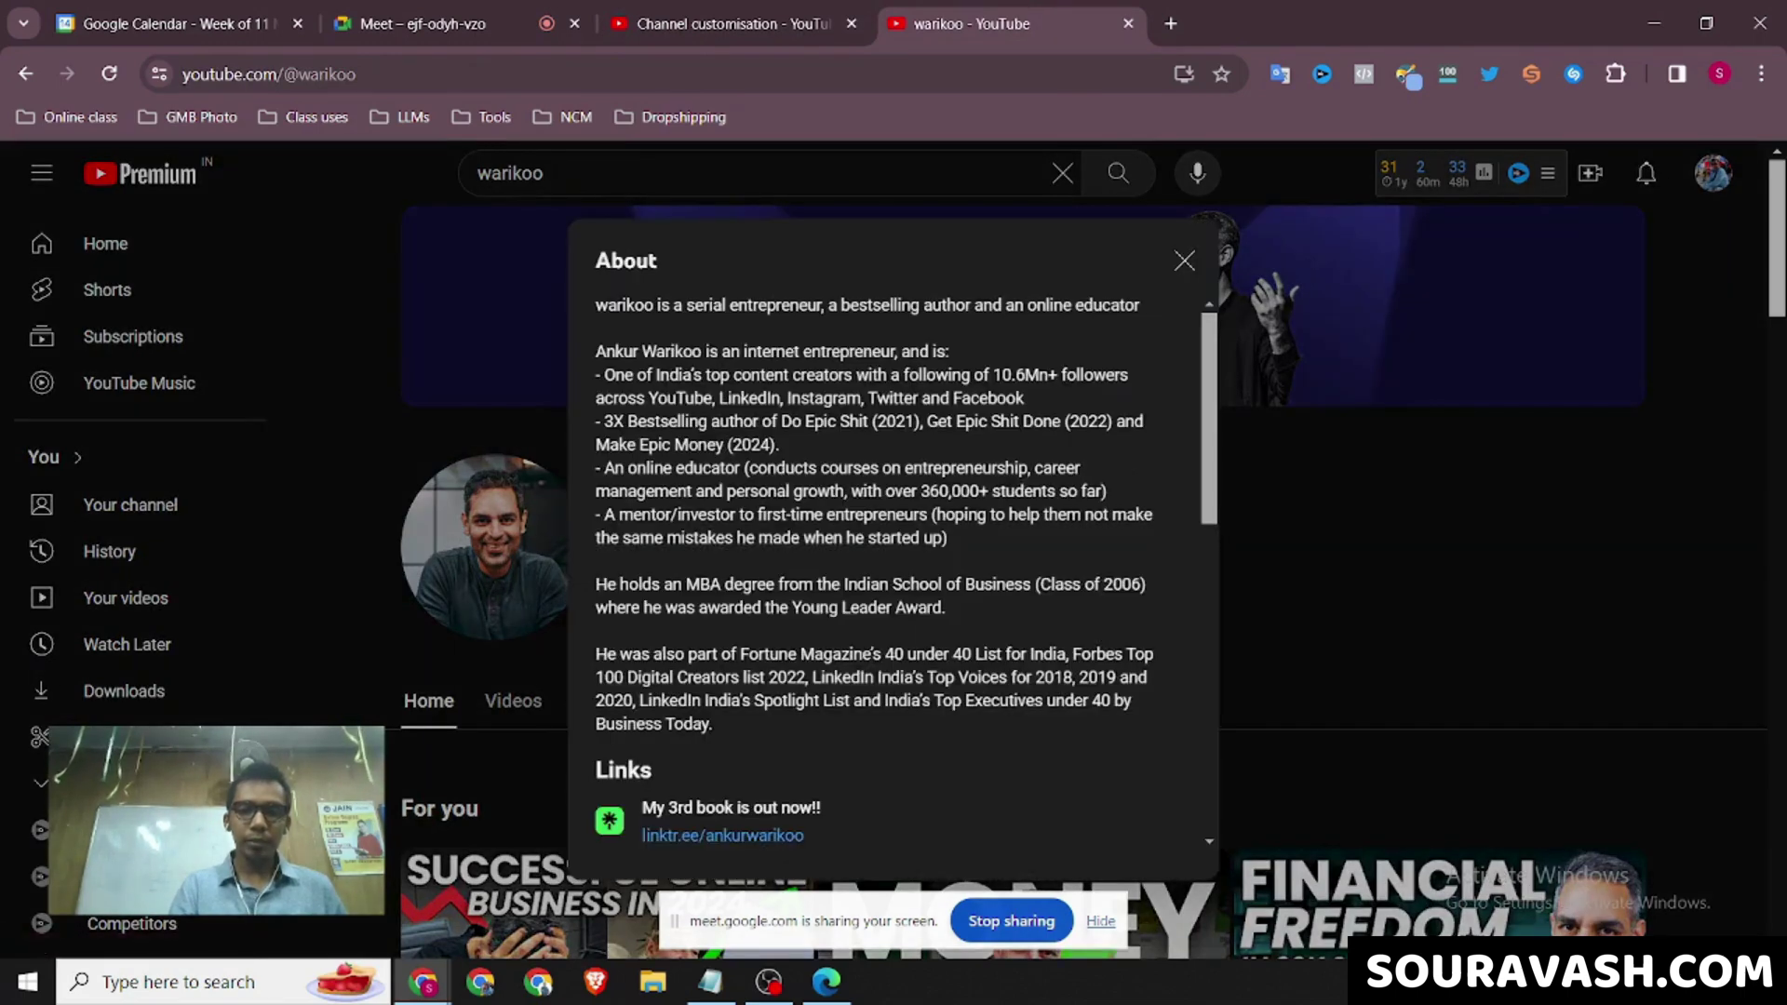
scroll(893, 558, down, 5)
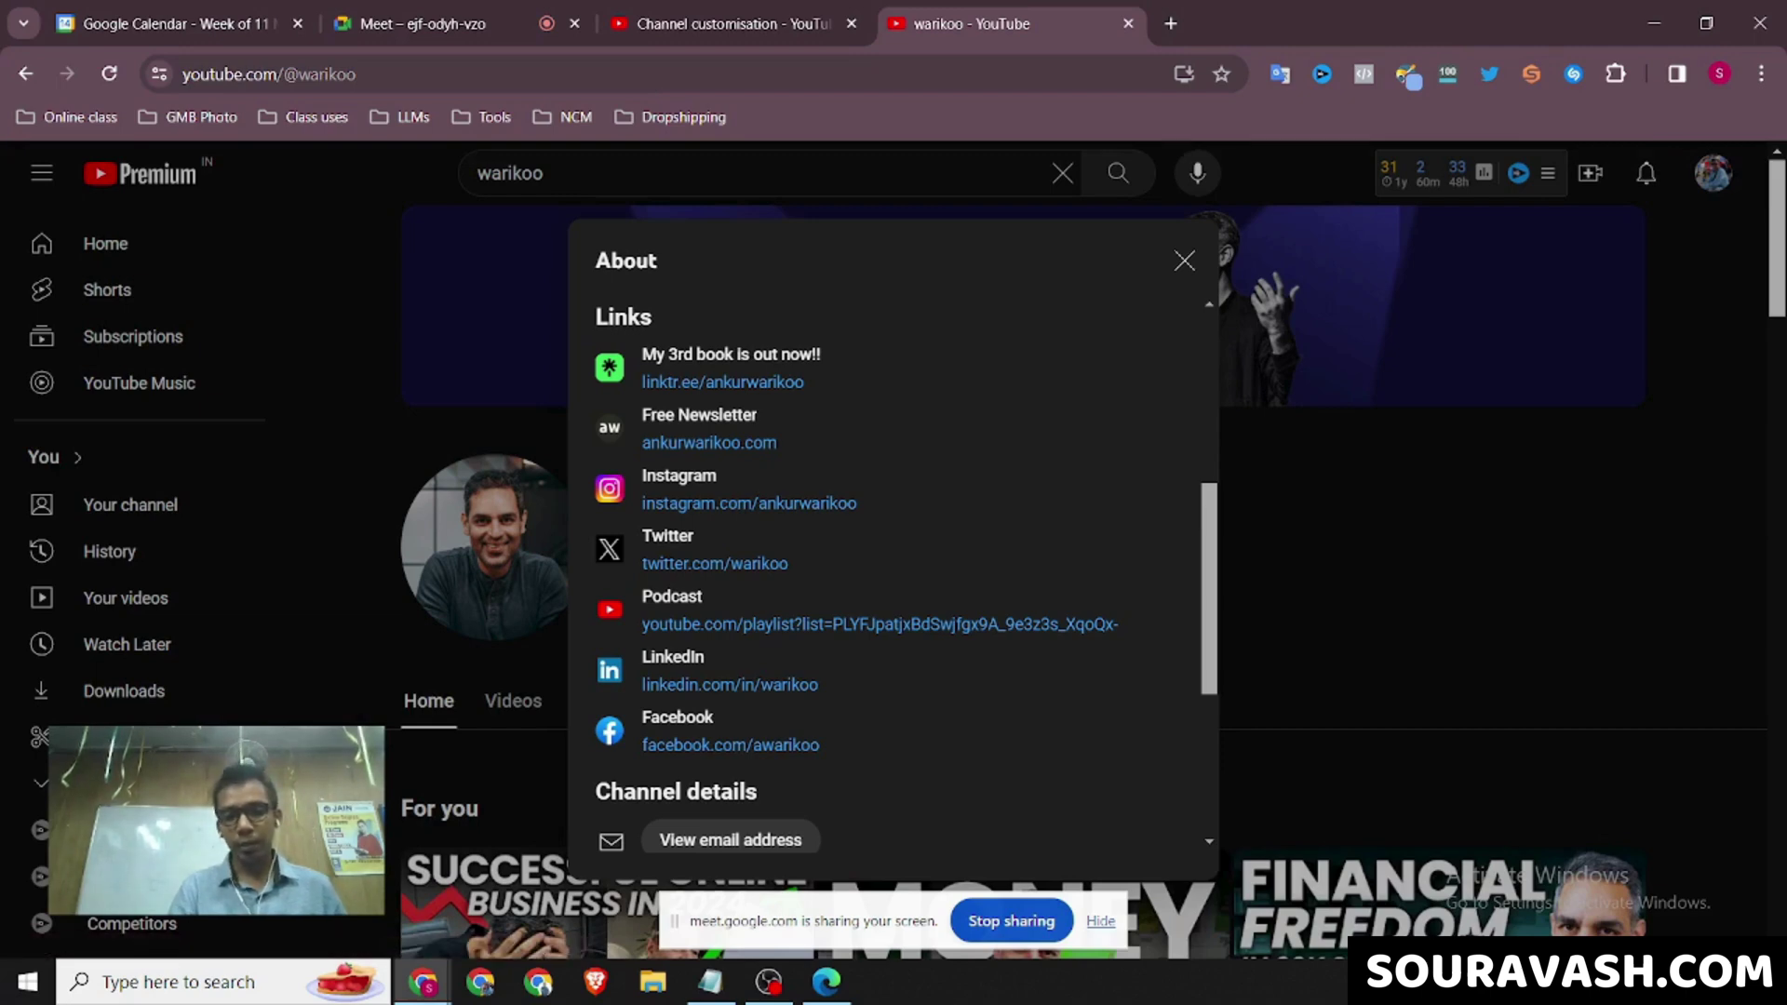
Add an empty entry to the channel's external links in the basic info and delete it again.
key(ctrl+shift+Tab)
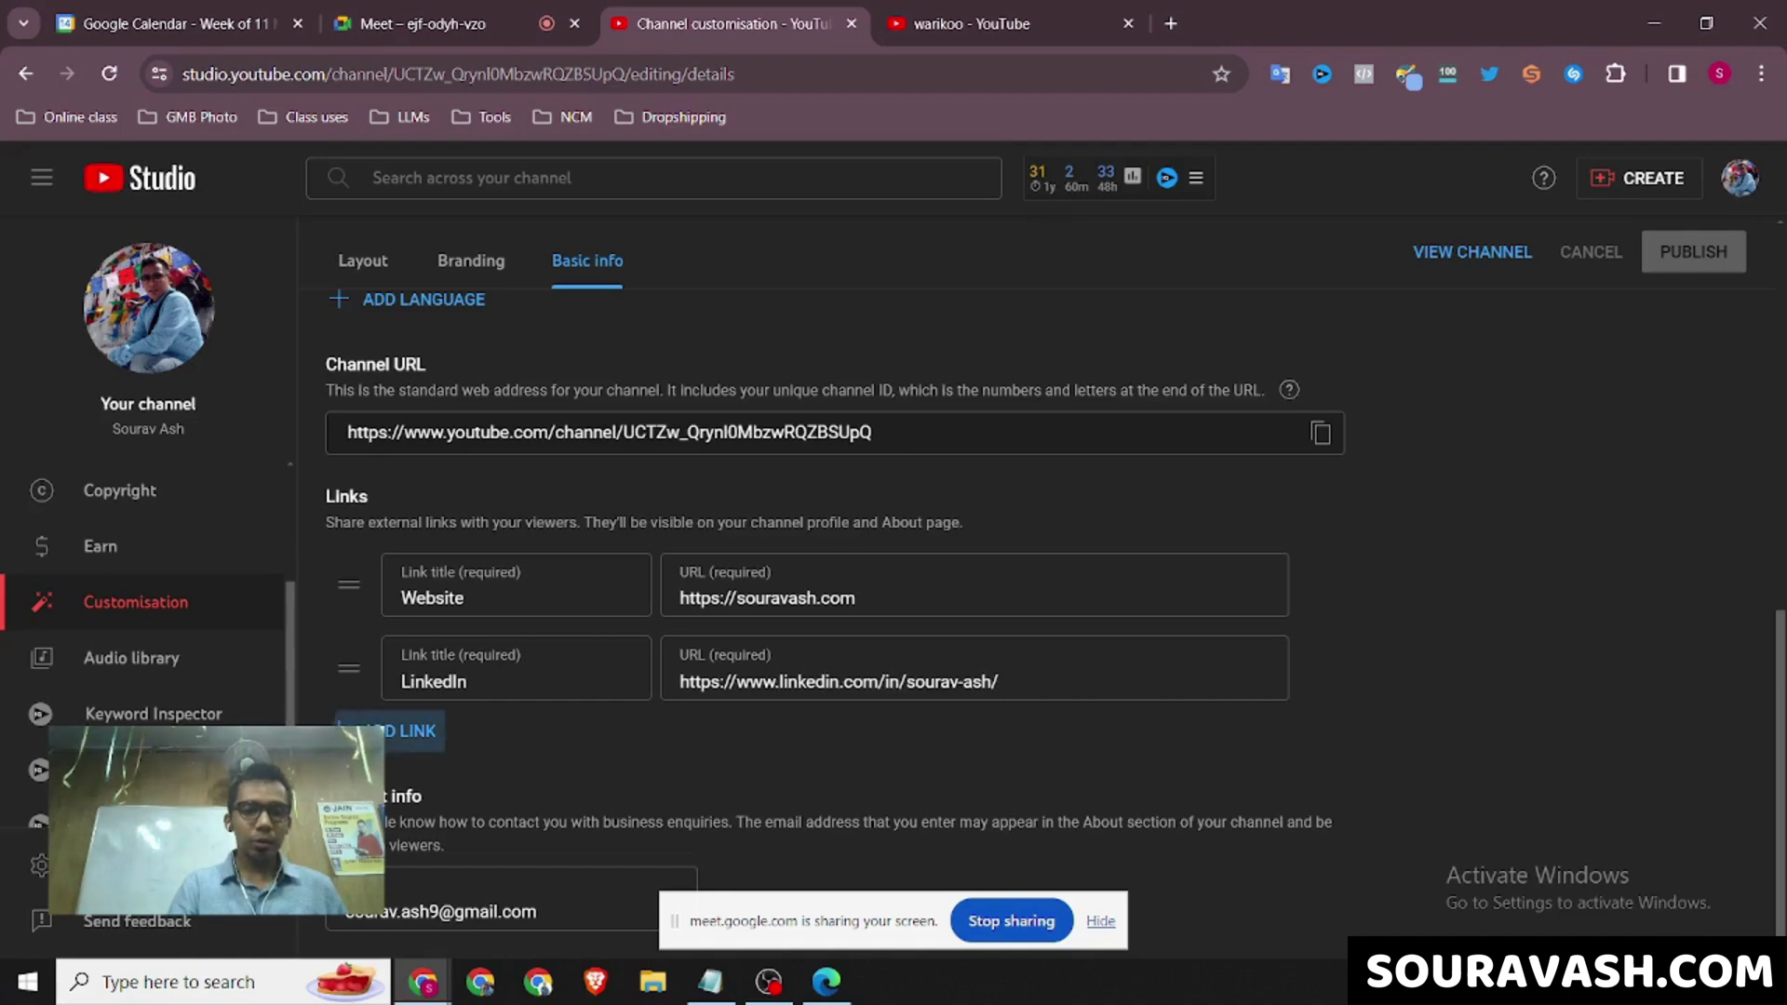
click(410, 730)
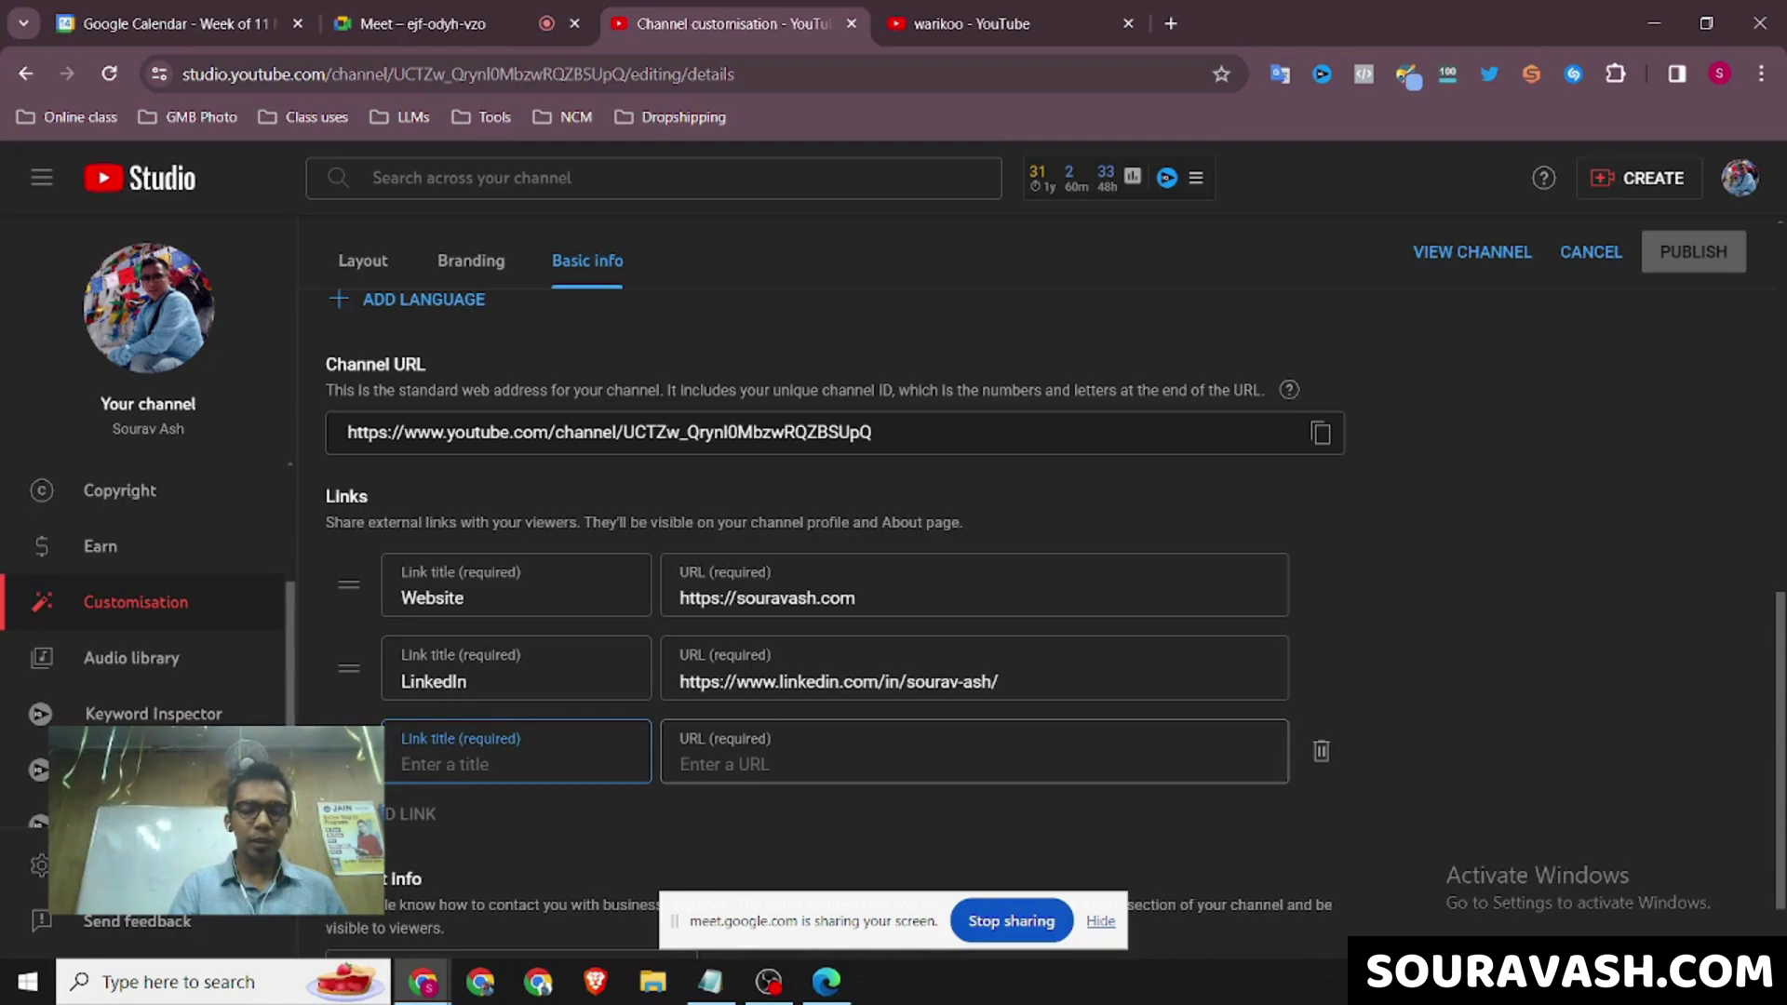
click(1321, 750)
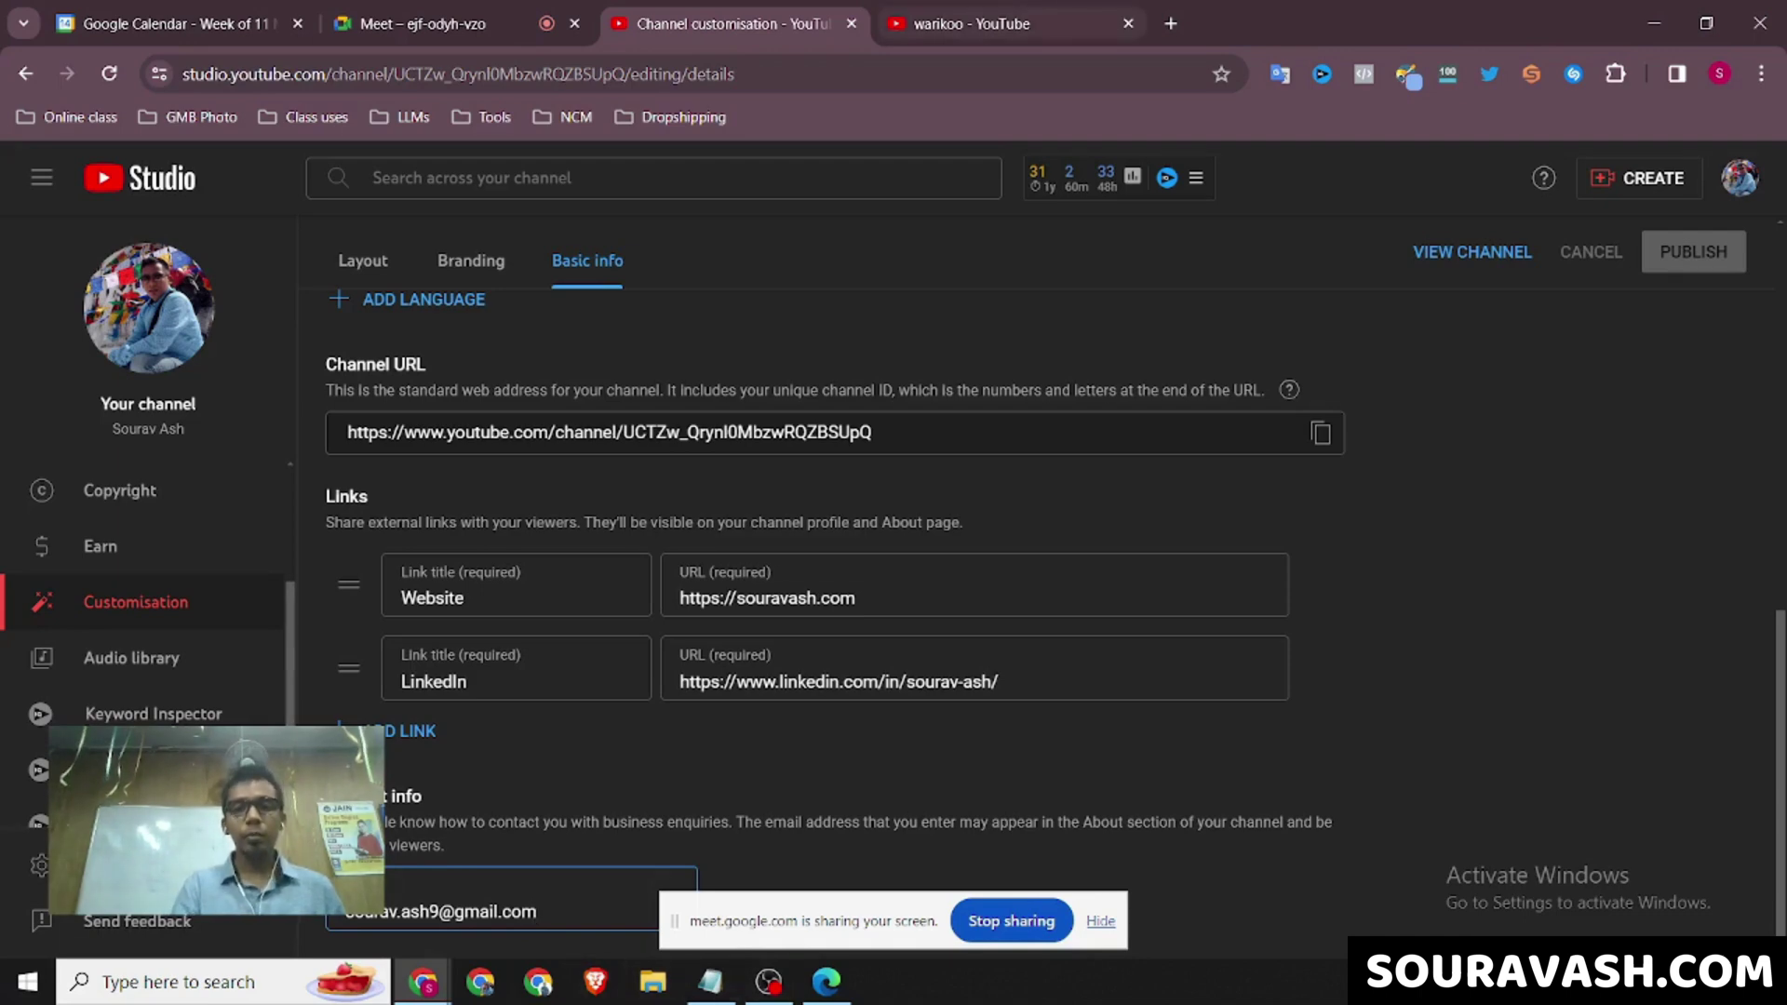
Examine the contact and channel details in warikoo's About information, and return to the channel customisation page.
click(971, 24)
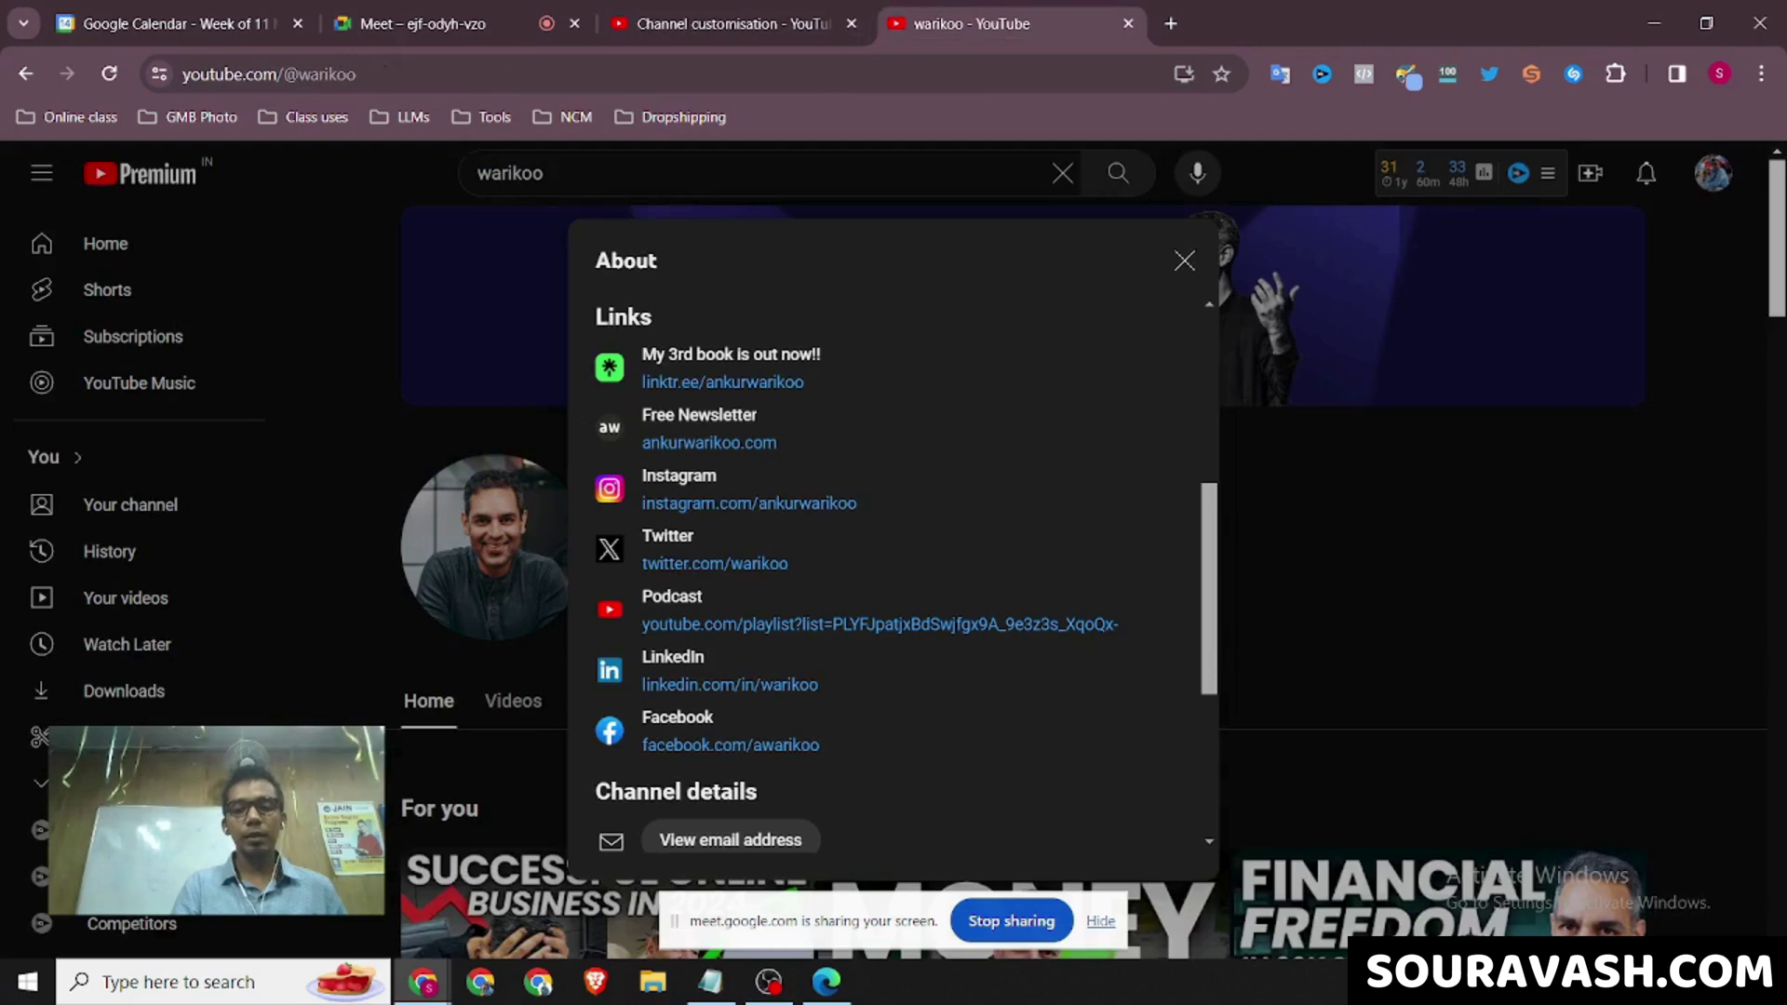
scroll(893, 558, down, 4)
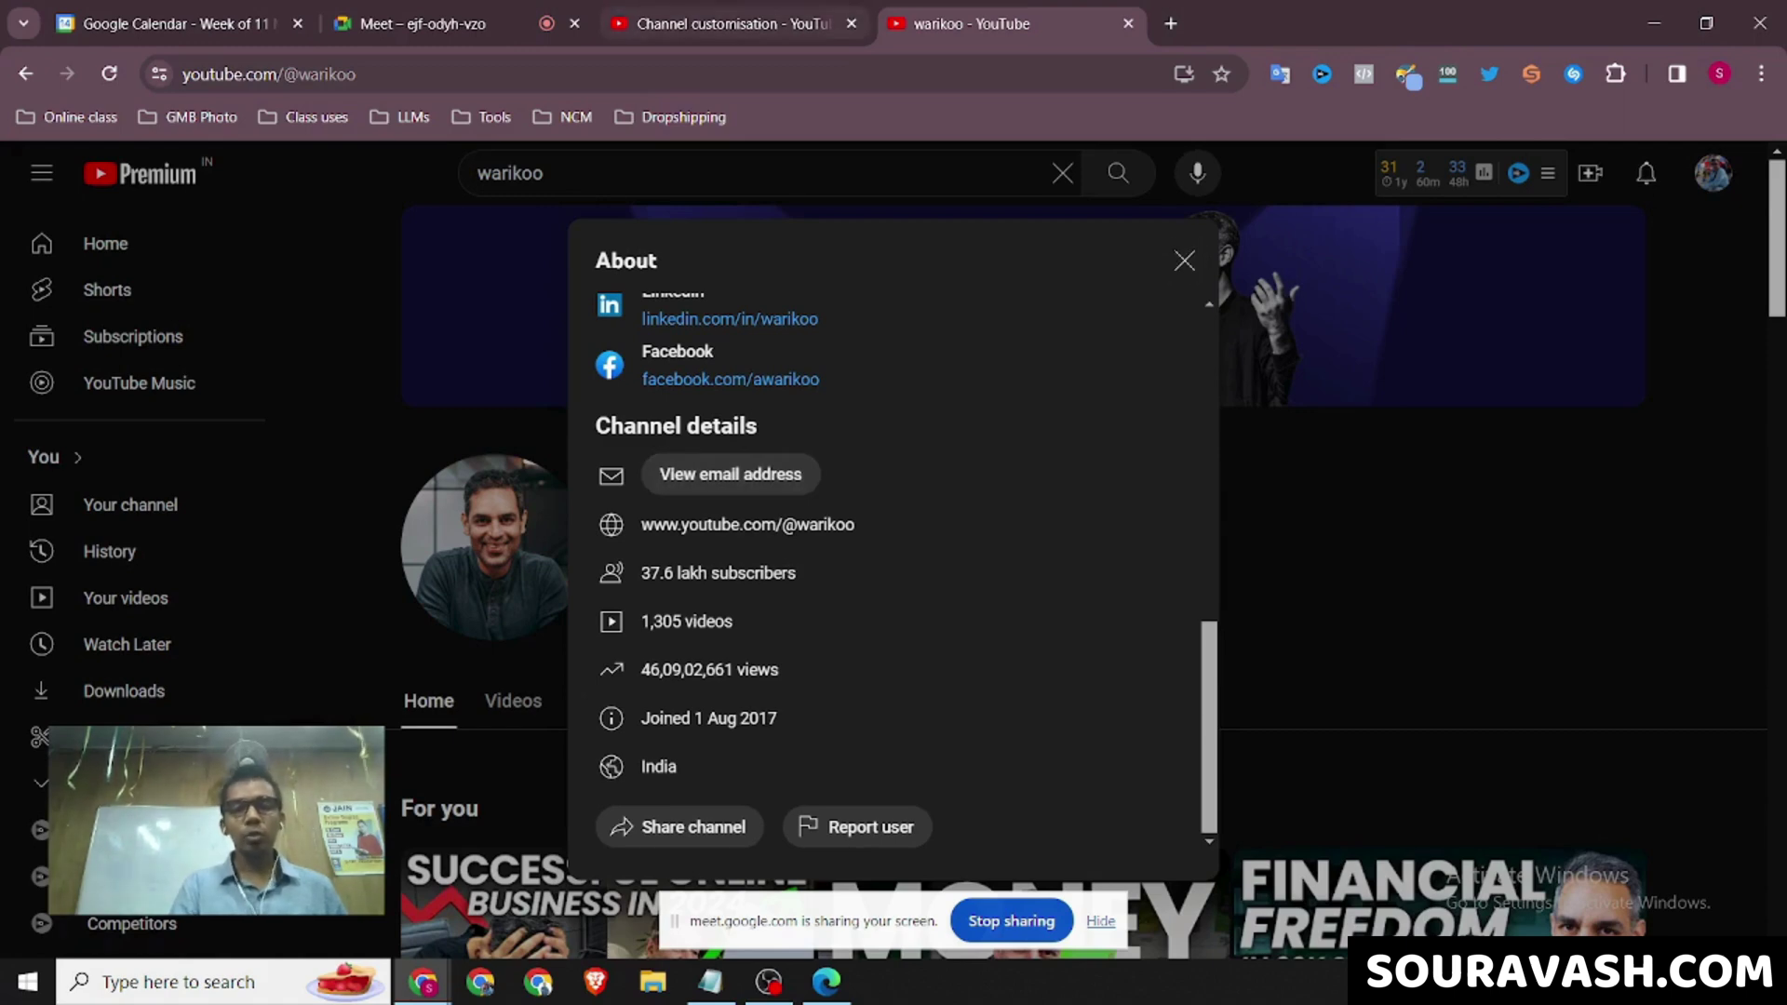
click(730, 23)
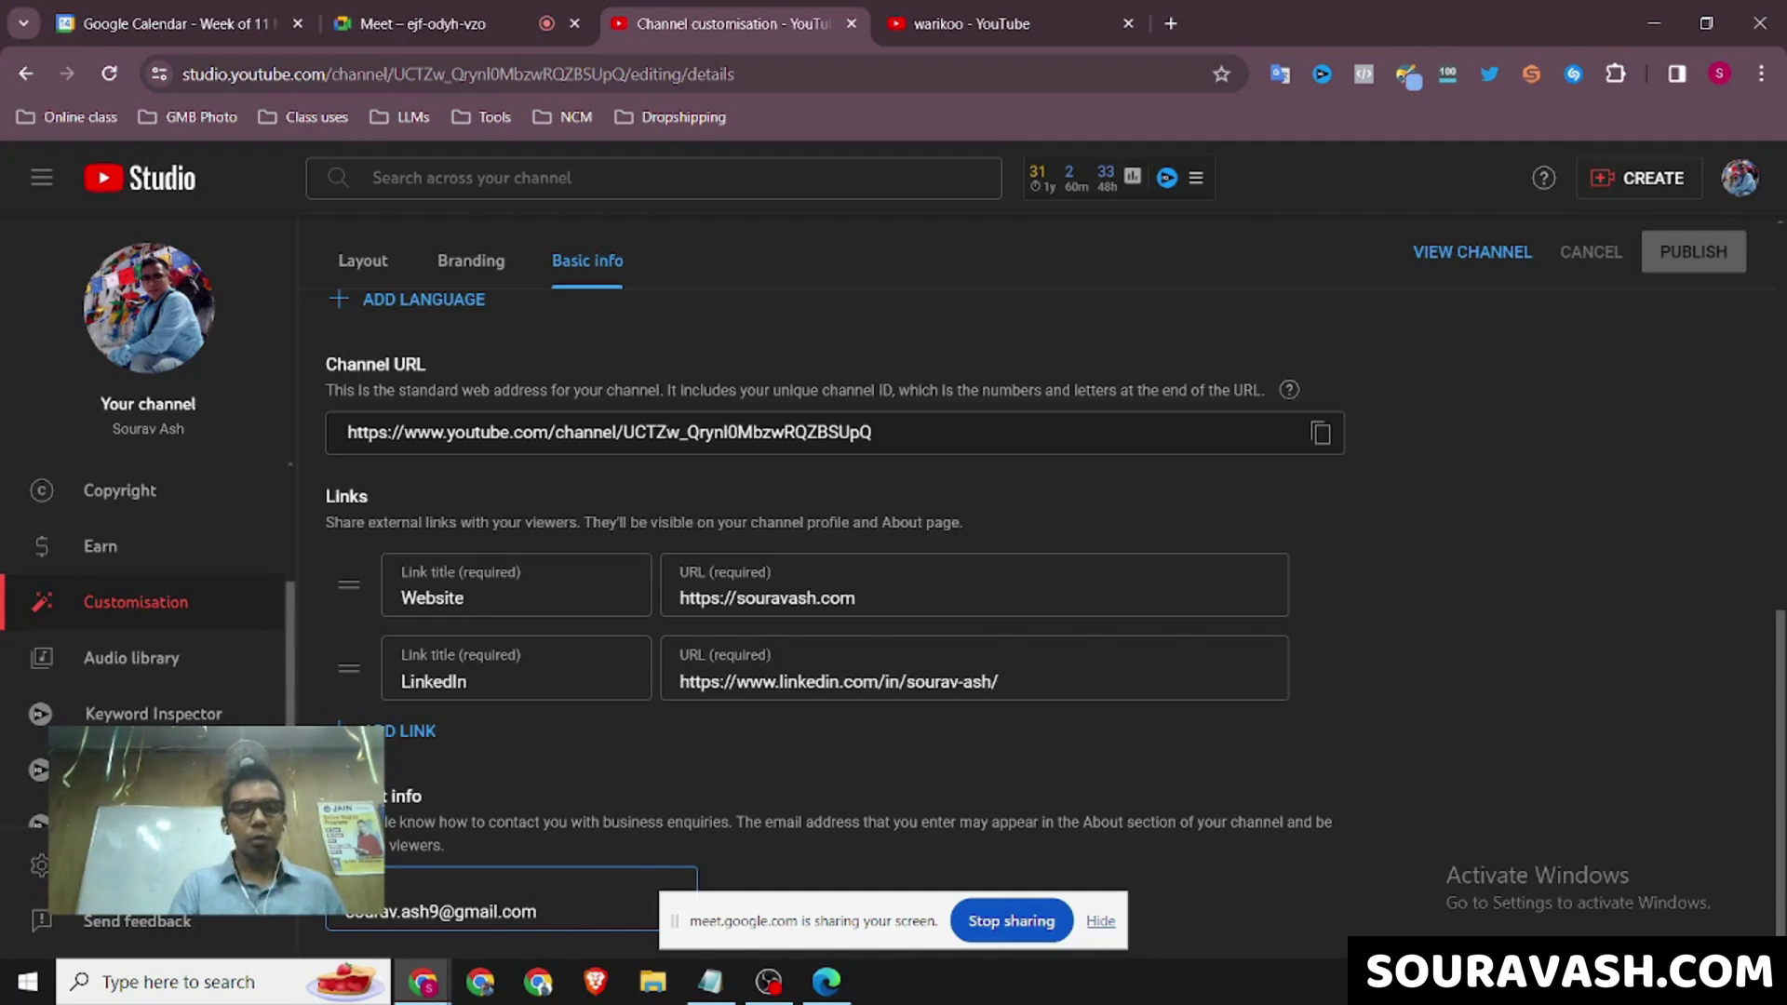
Open the Branding section of the channel customisation and examine the profile picture's recommended size.
click(471, 260)
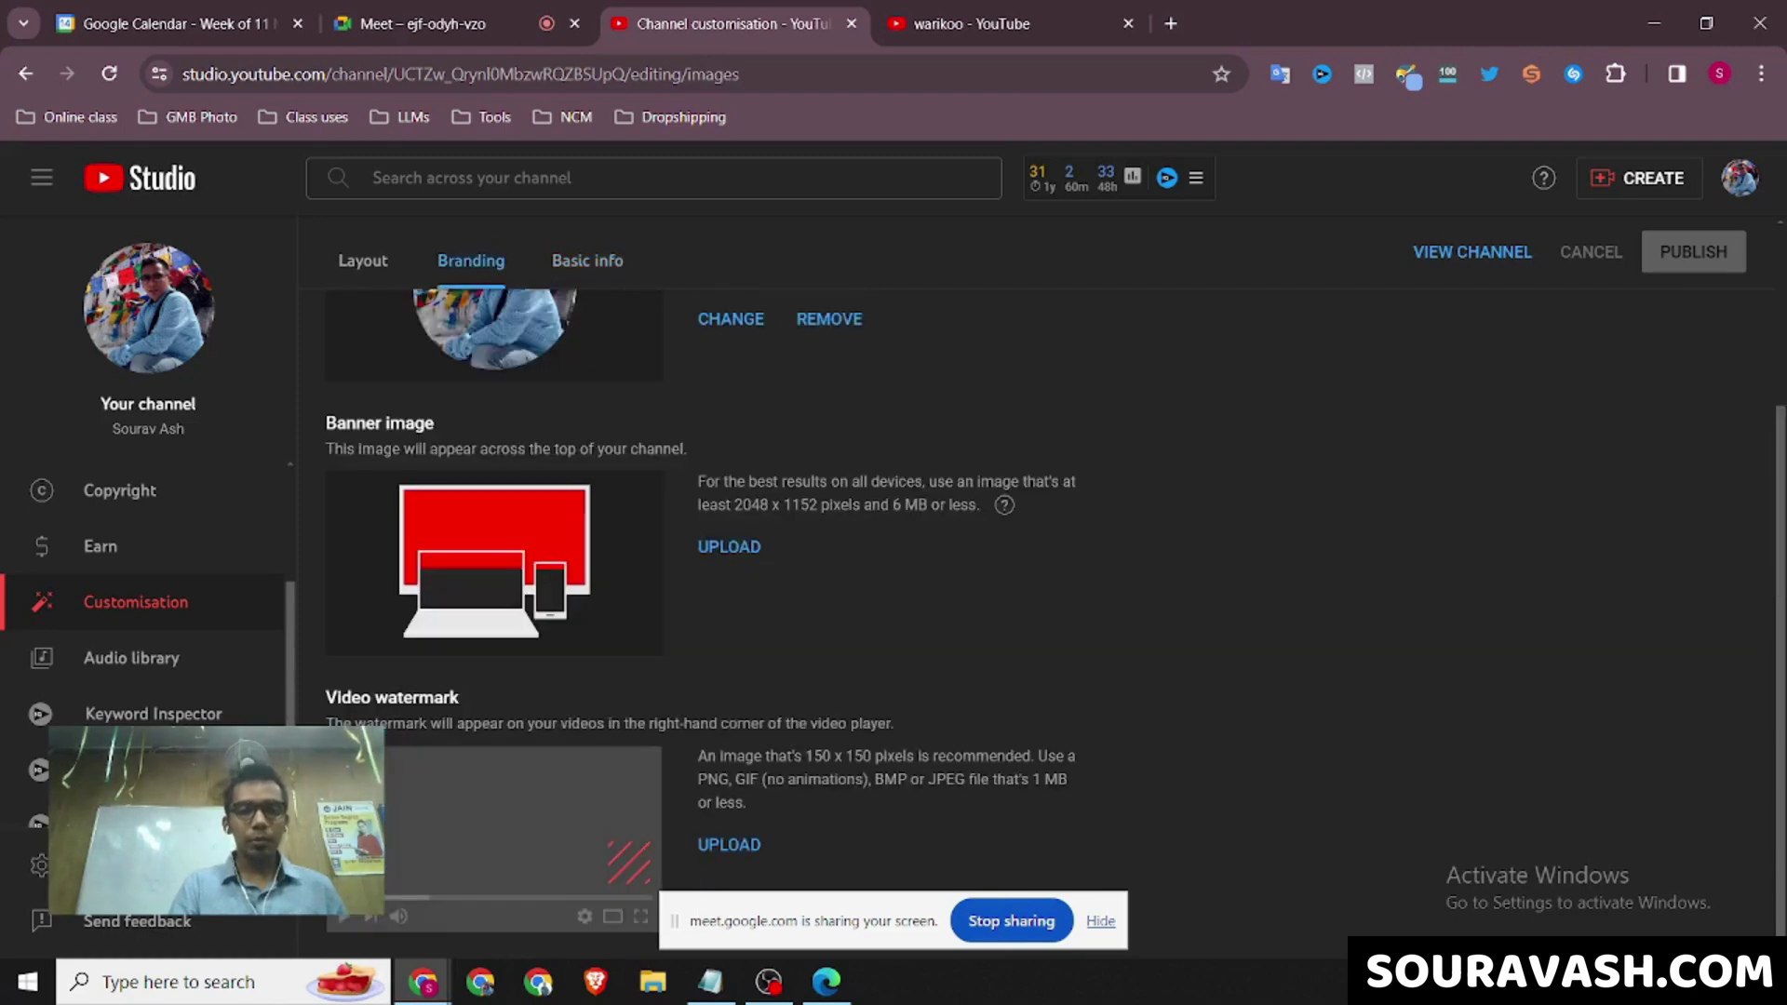
scroll(1024, 558, up, 3)
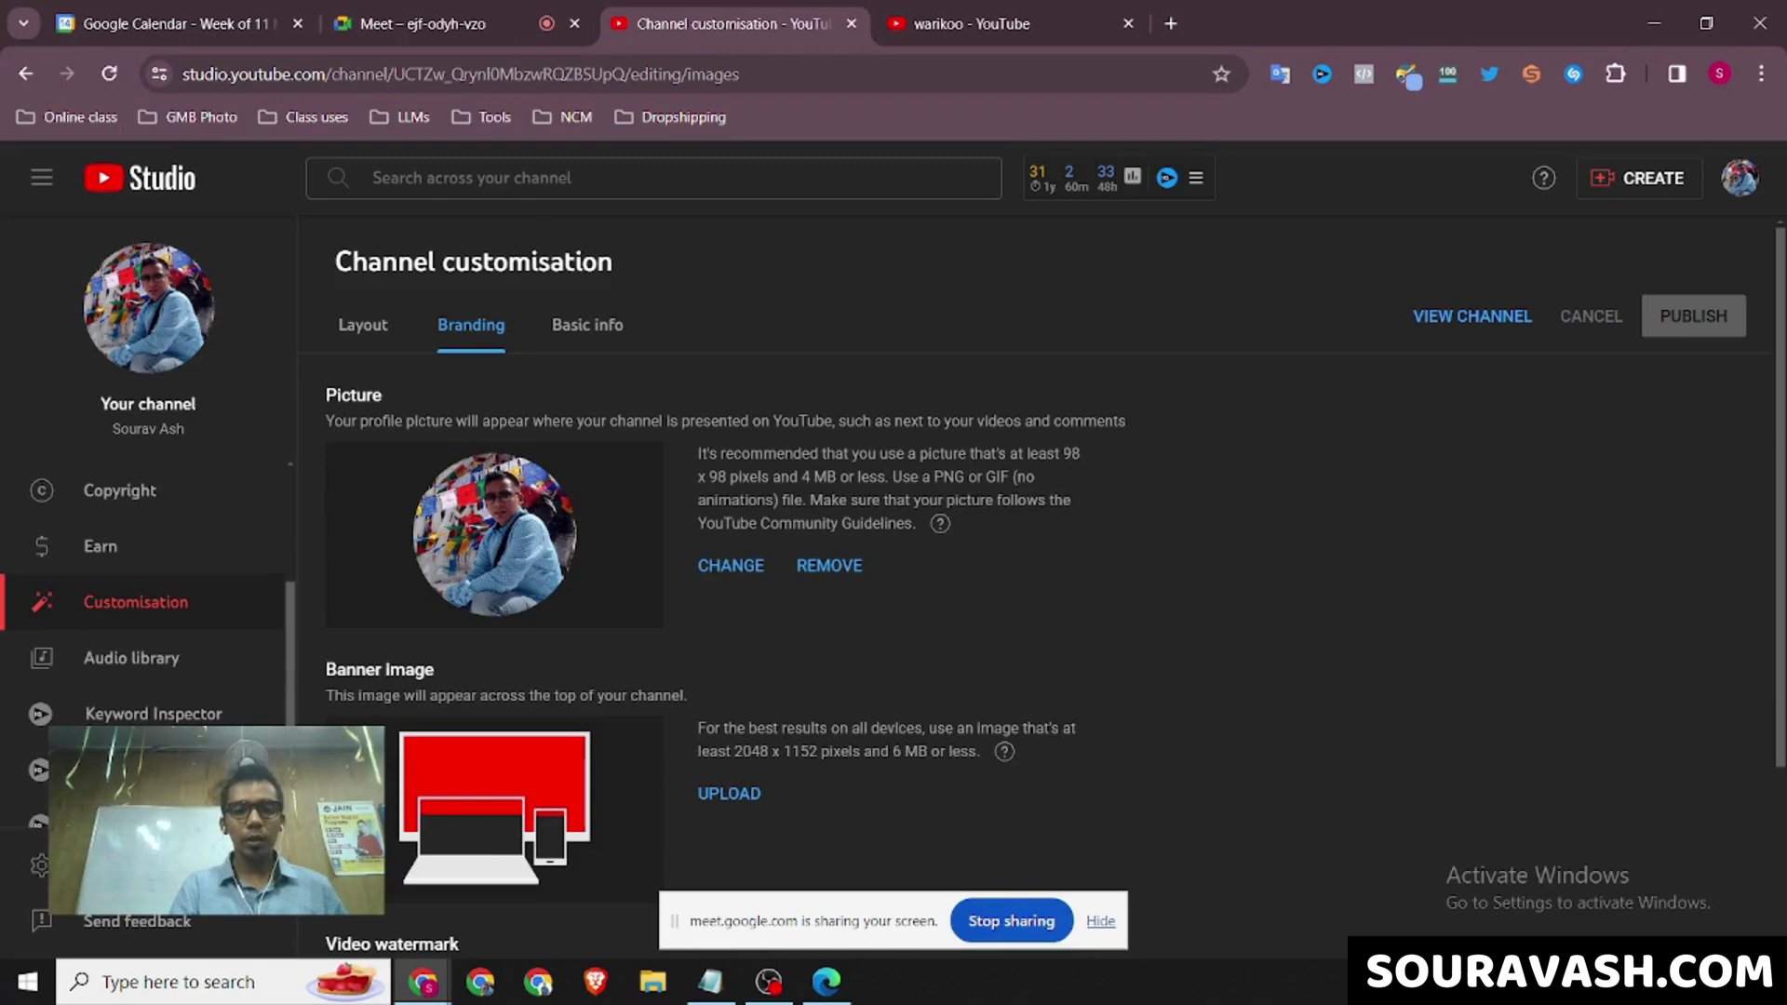
drag(1062, 453, 838, 476)
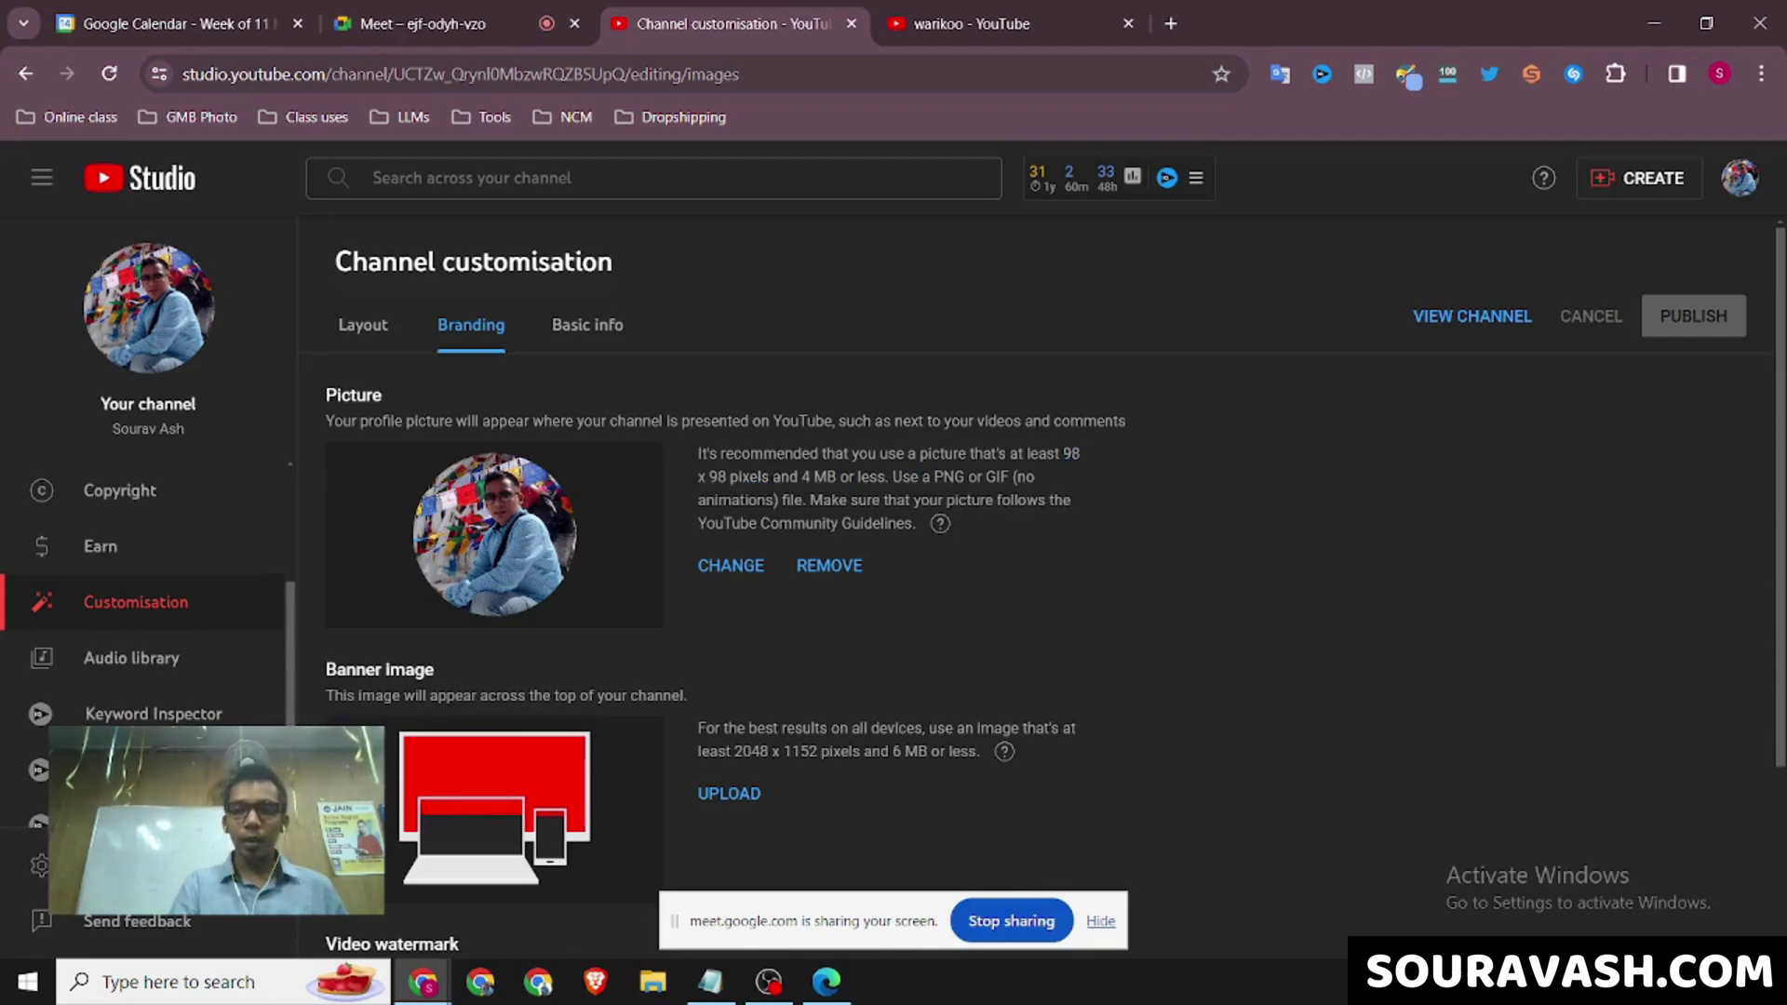
Look at warikoo's channel banner as an example, and highlight the recommended banner image dimensions in the Branding section.
scroll(1056, 621, down, 3)
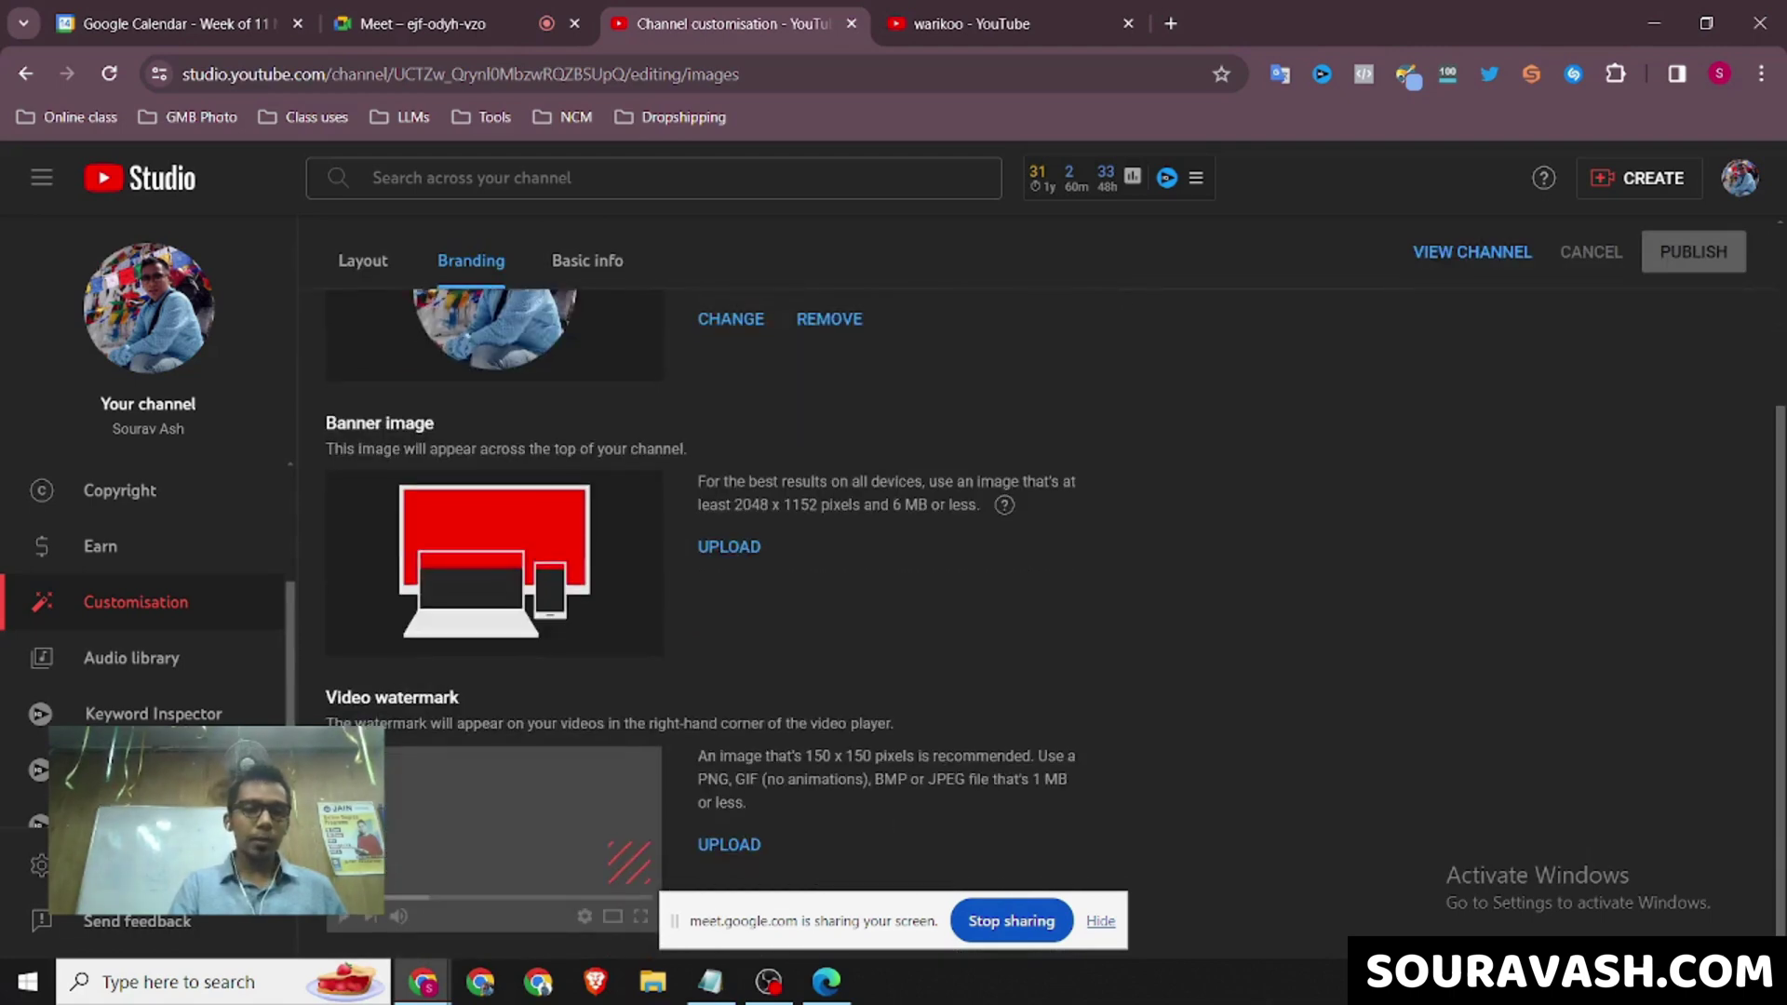
key(ctrl+Tab)
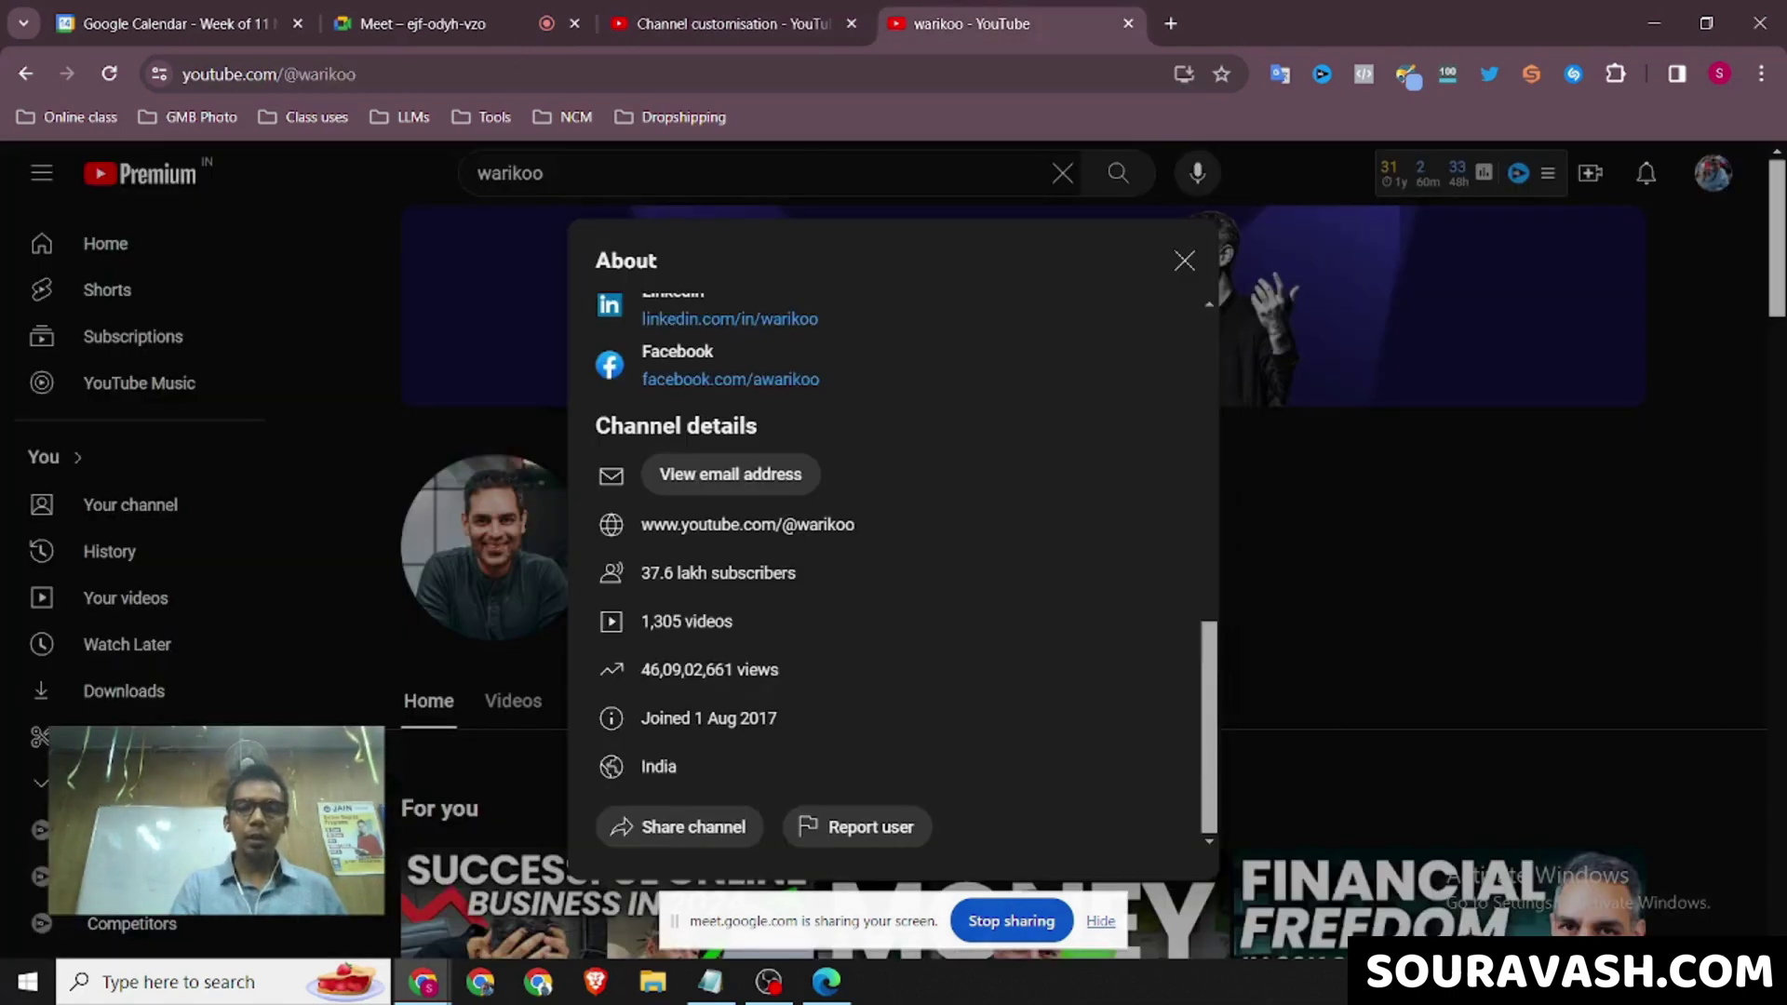
click(1184, 261)
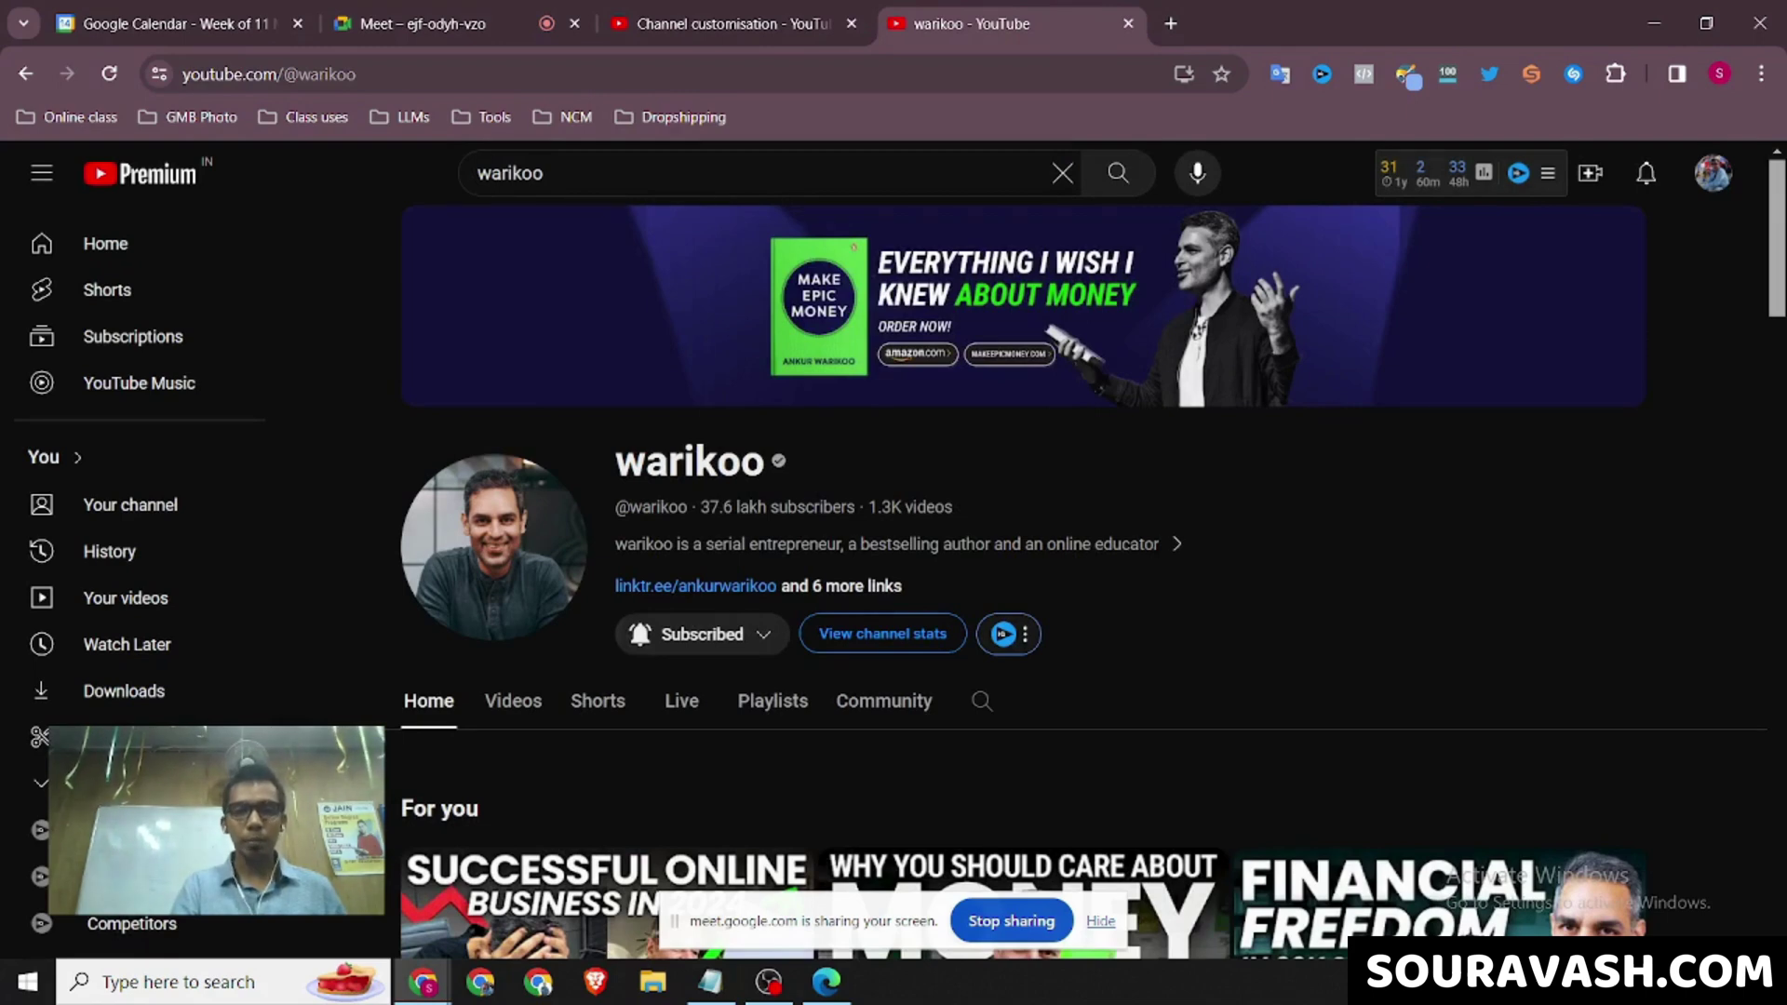
key(ctrl+shift+Tab)
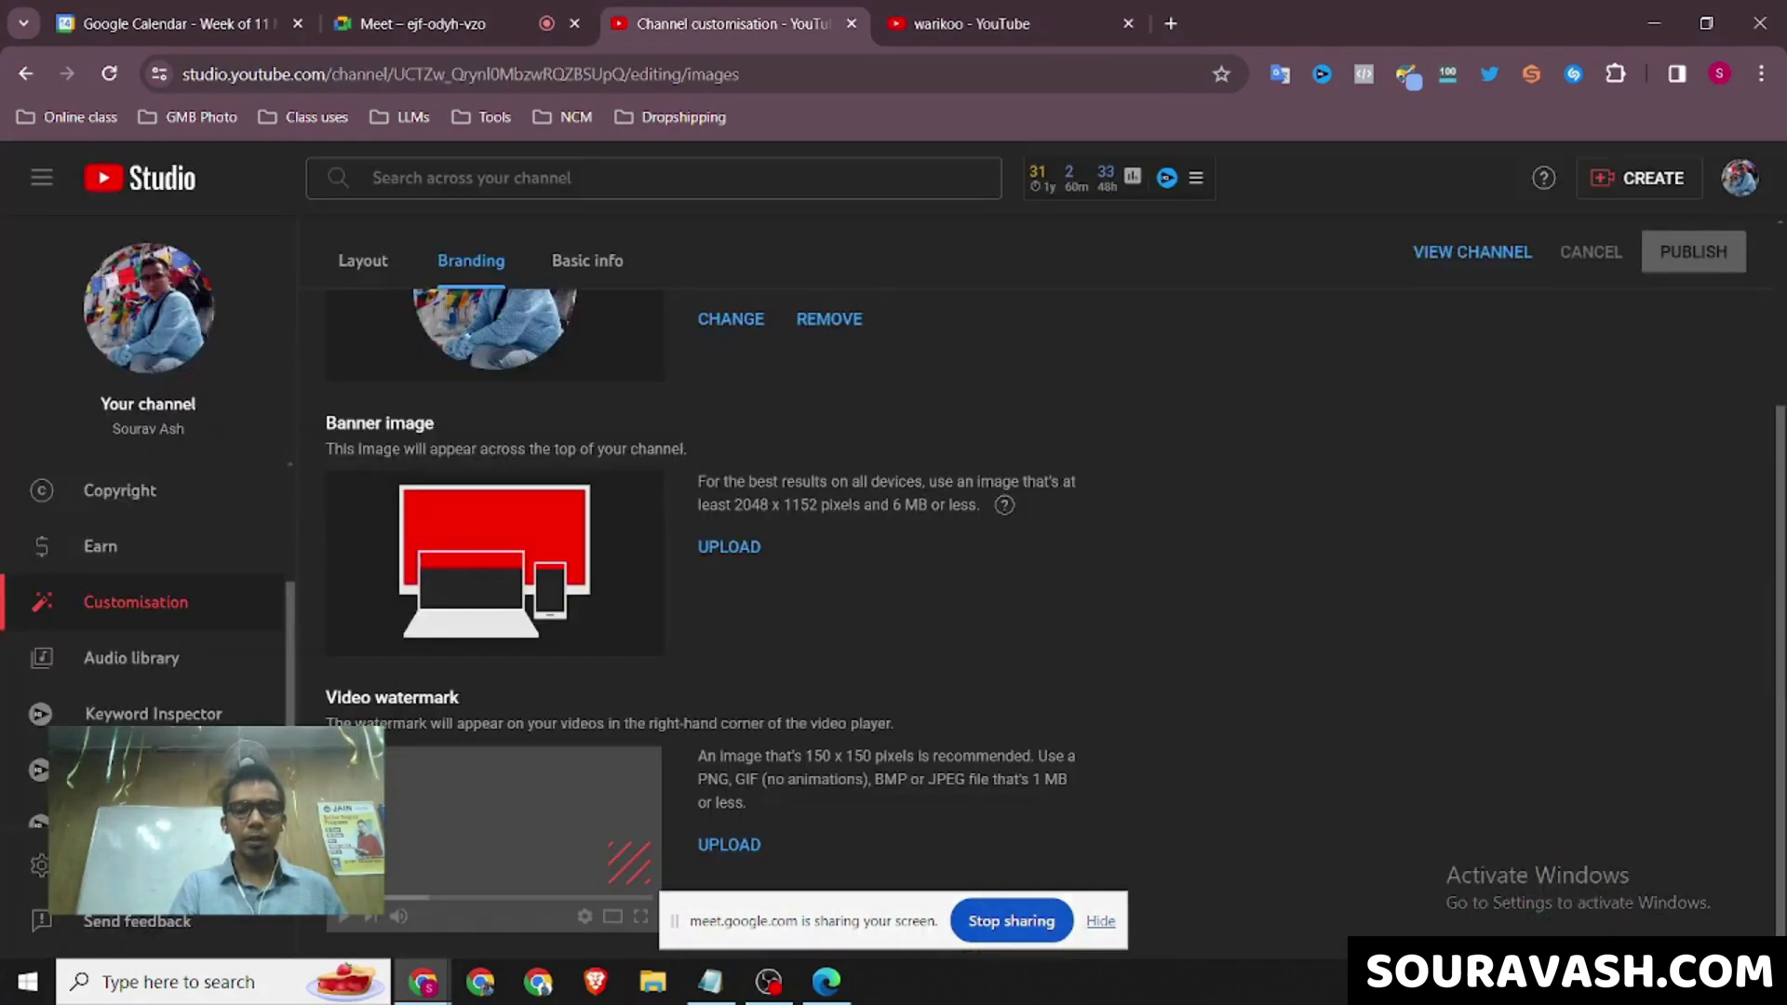
drag(735, 505, 817, 504)
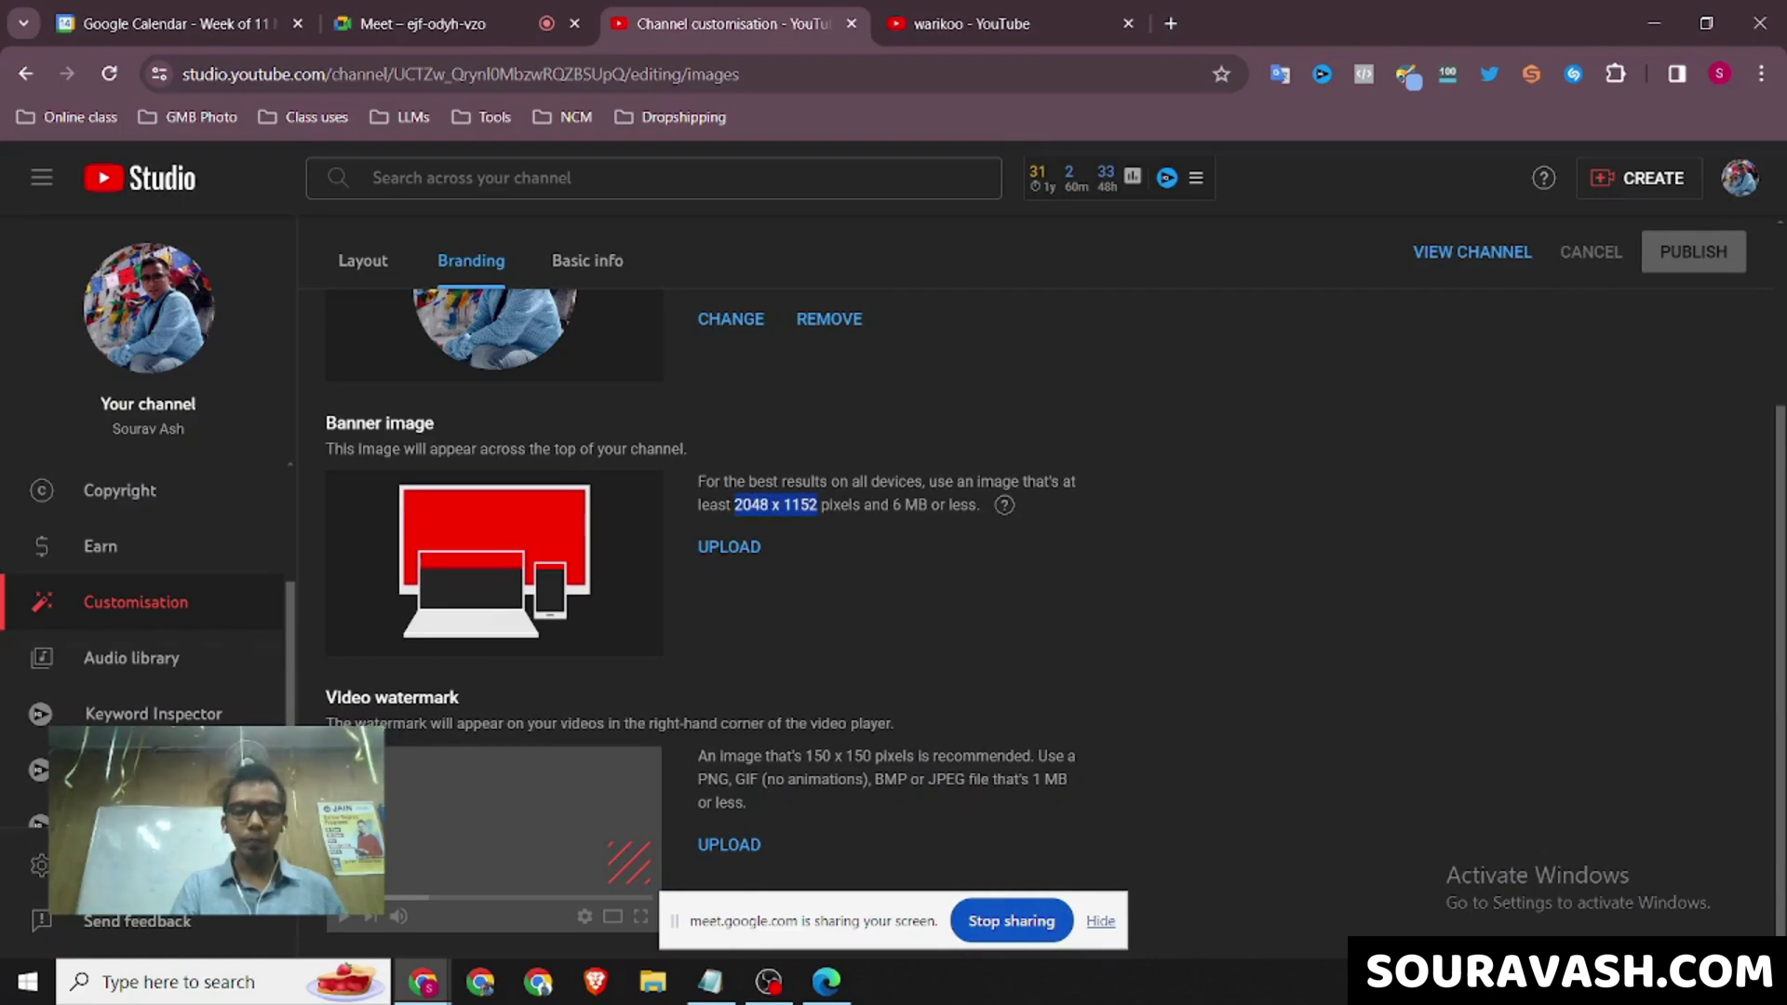
Open the Layout section of the channel customisation and examine the video spotlight and channel trailer options.
drag(672, 920, 1115, 790)
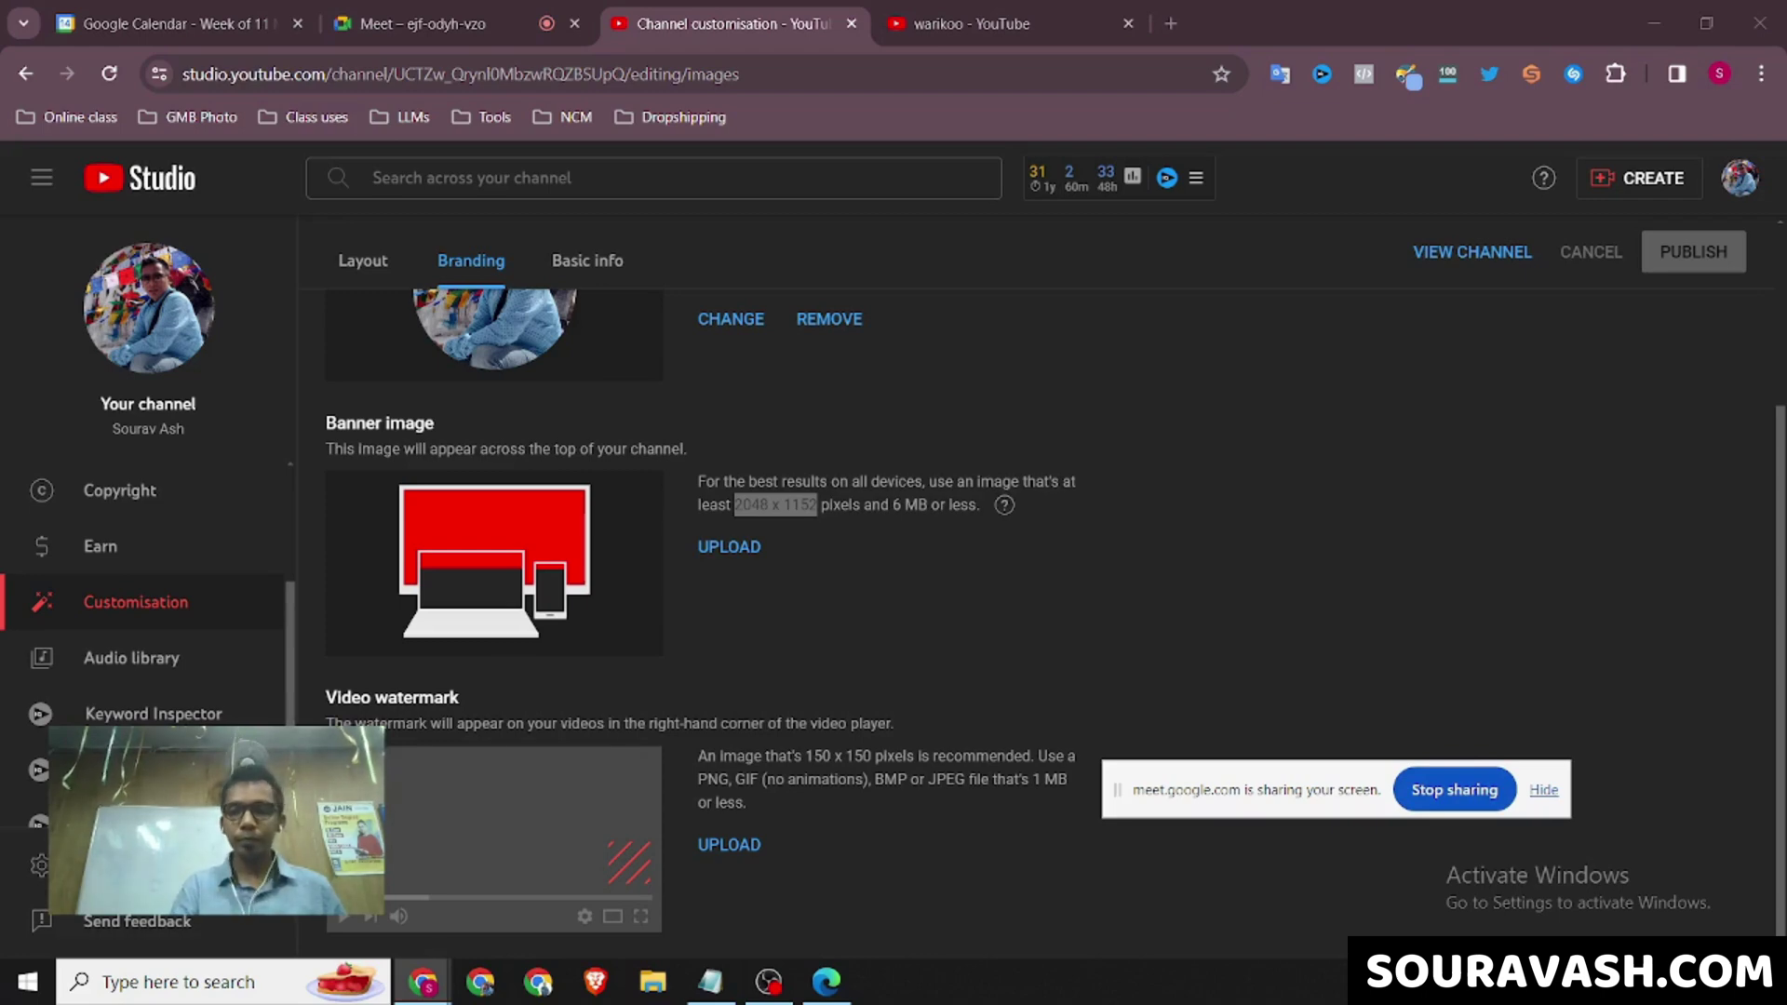
scroll(931, 558, up, 3)
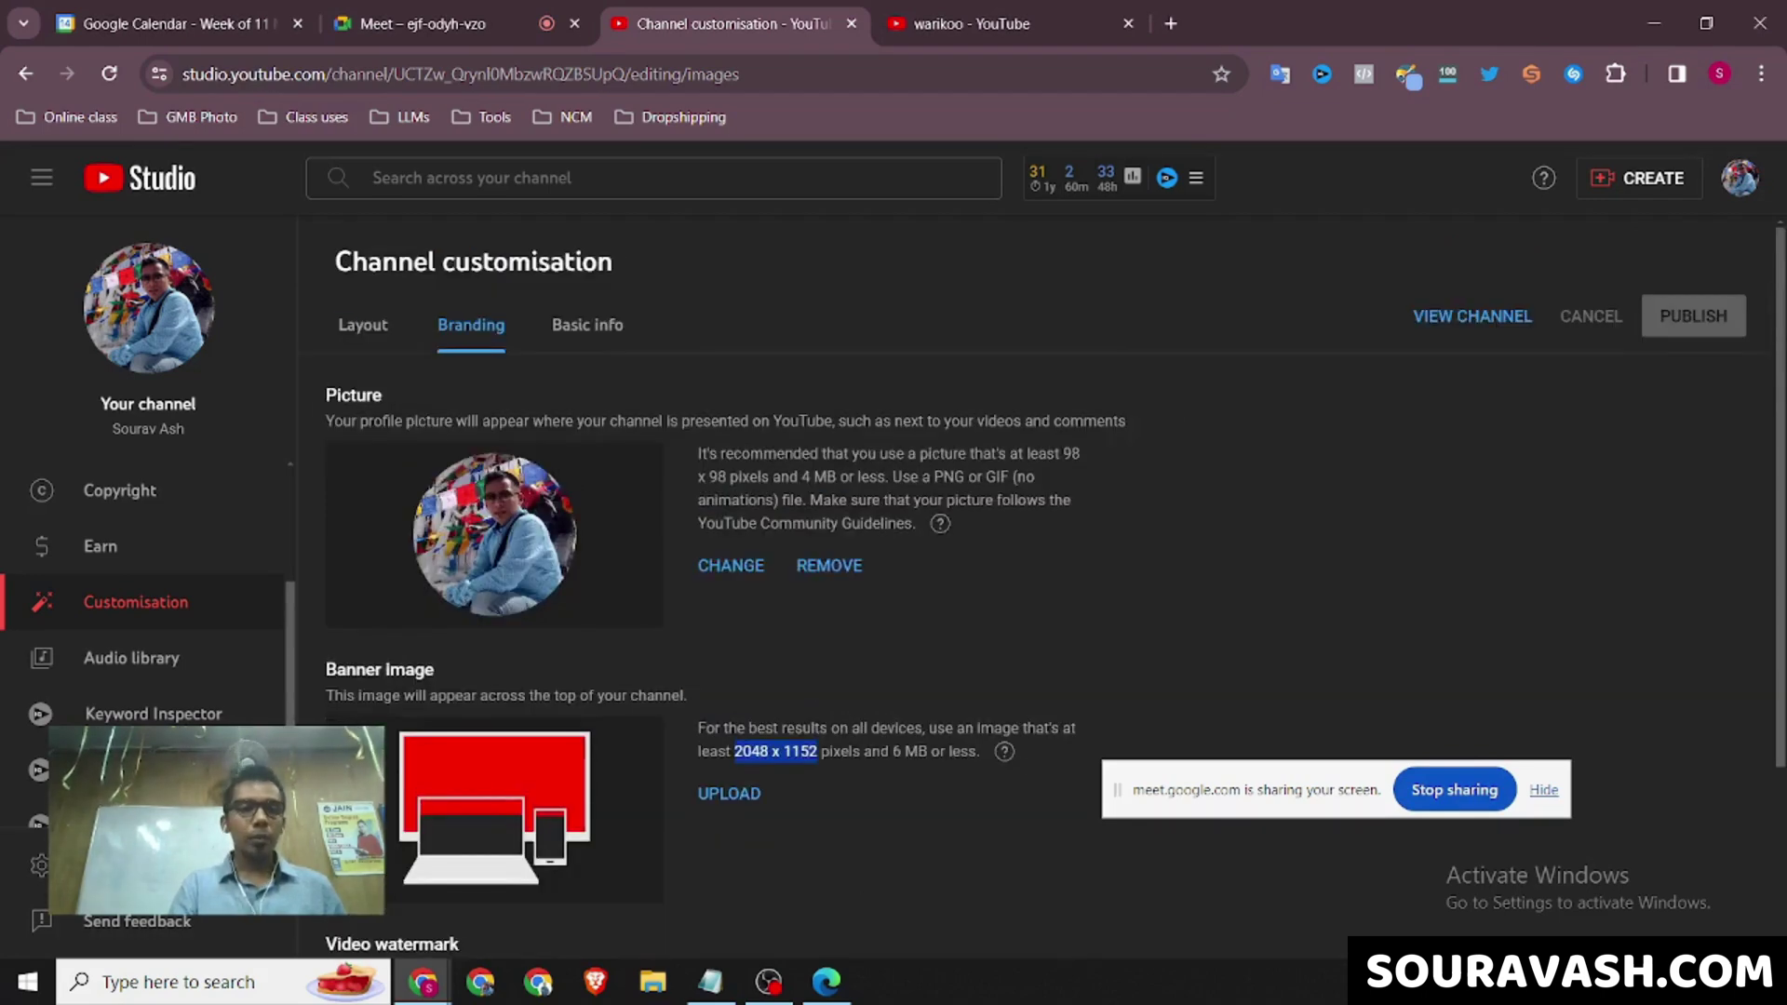
click(362, 324)
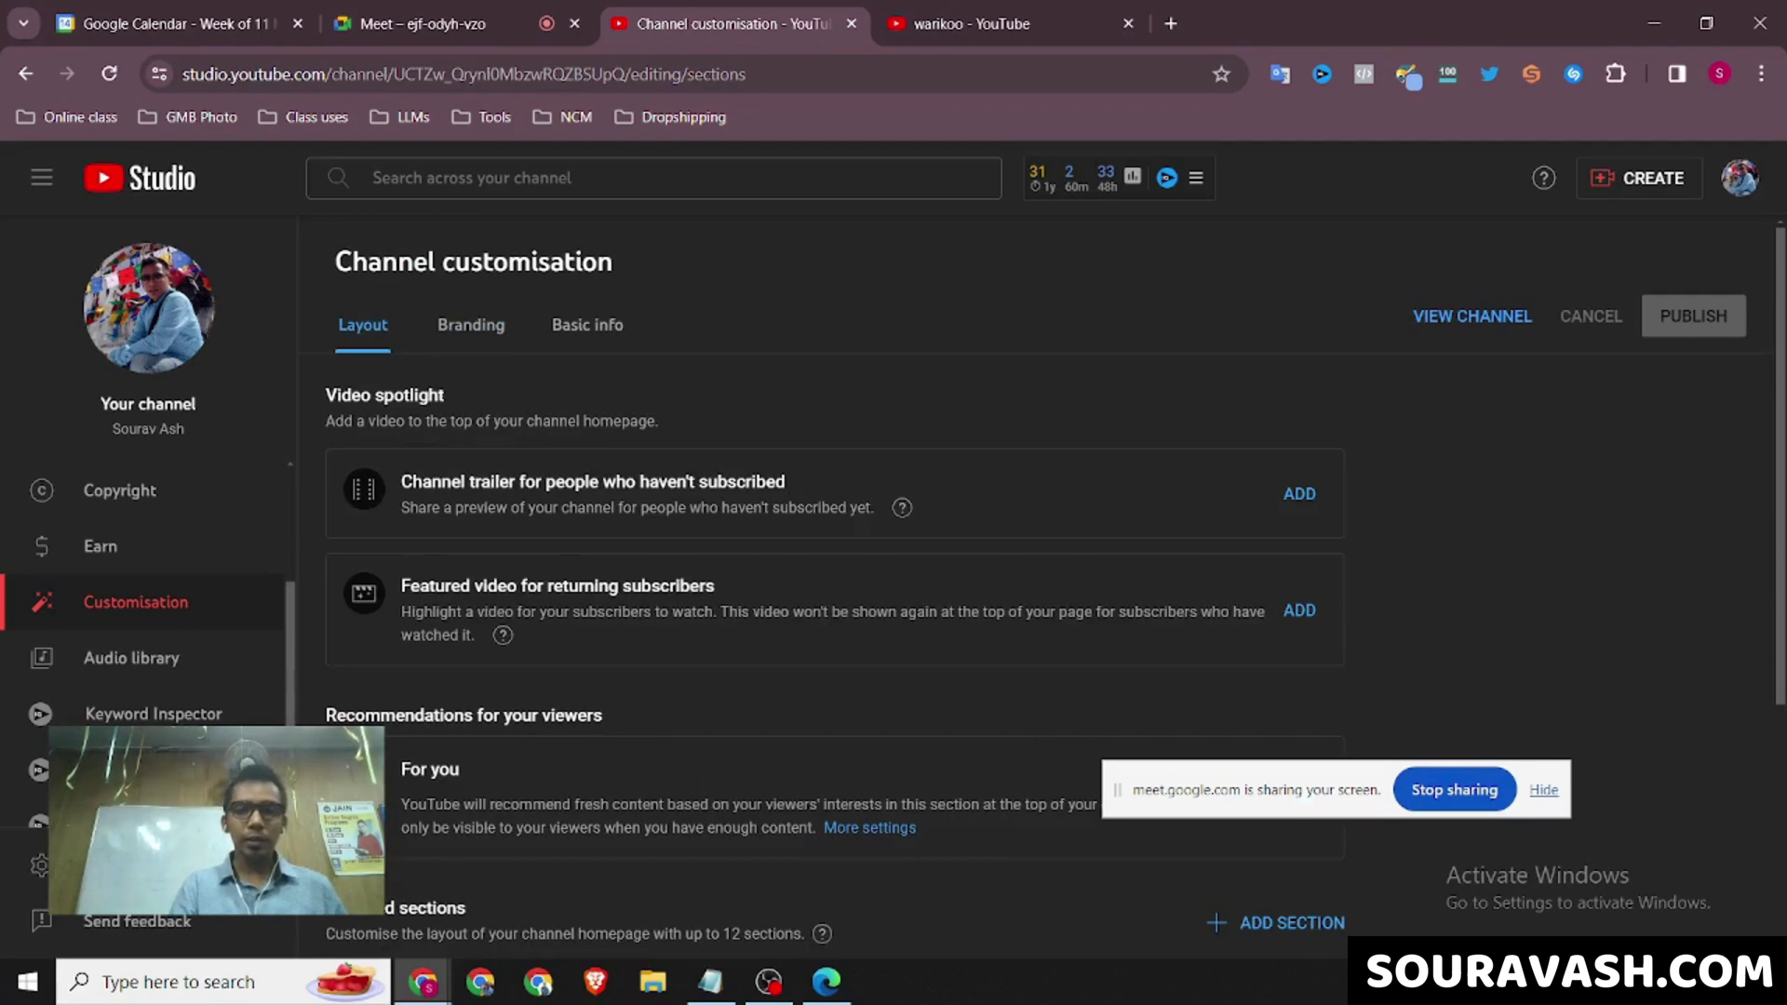
drag(325, 395, 445, 395)
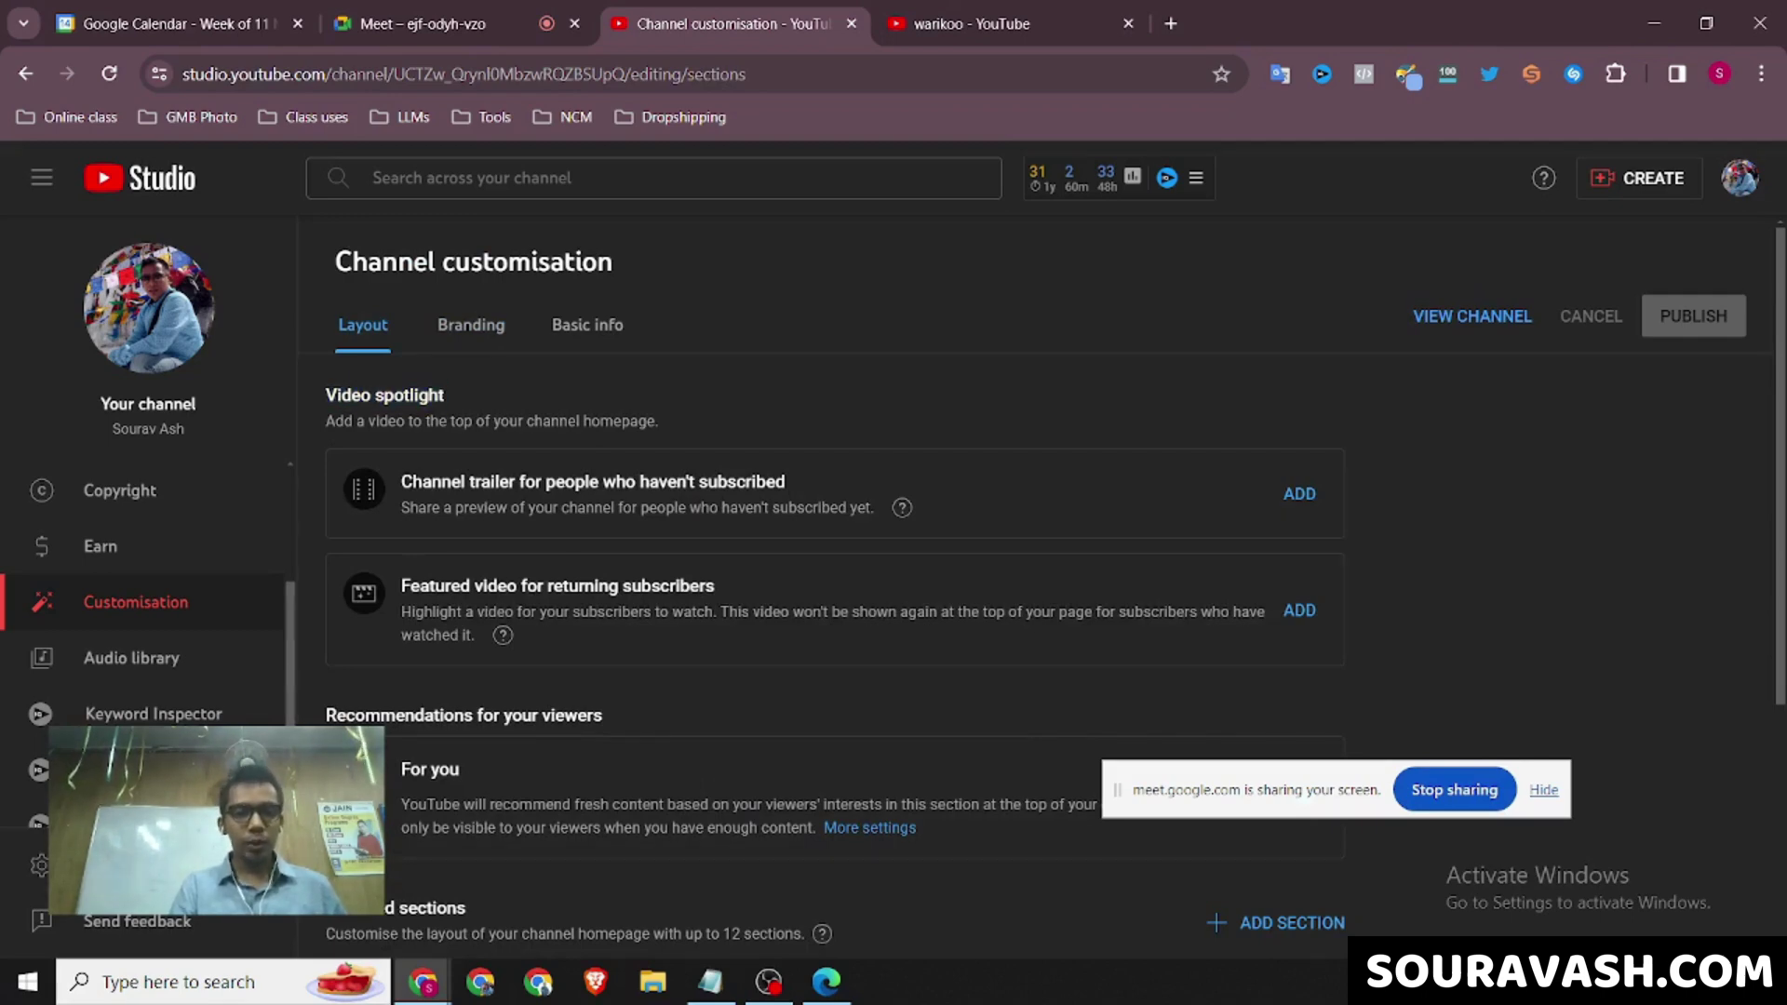
drag(401, 481, 514, 481)
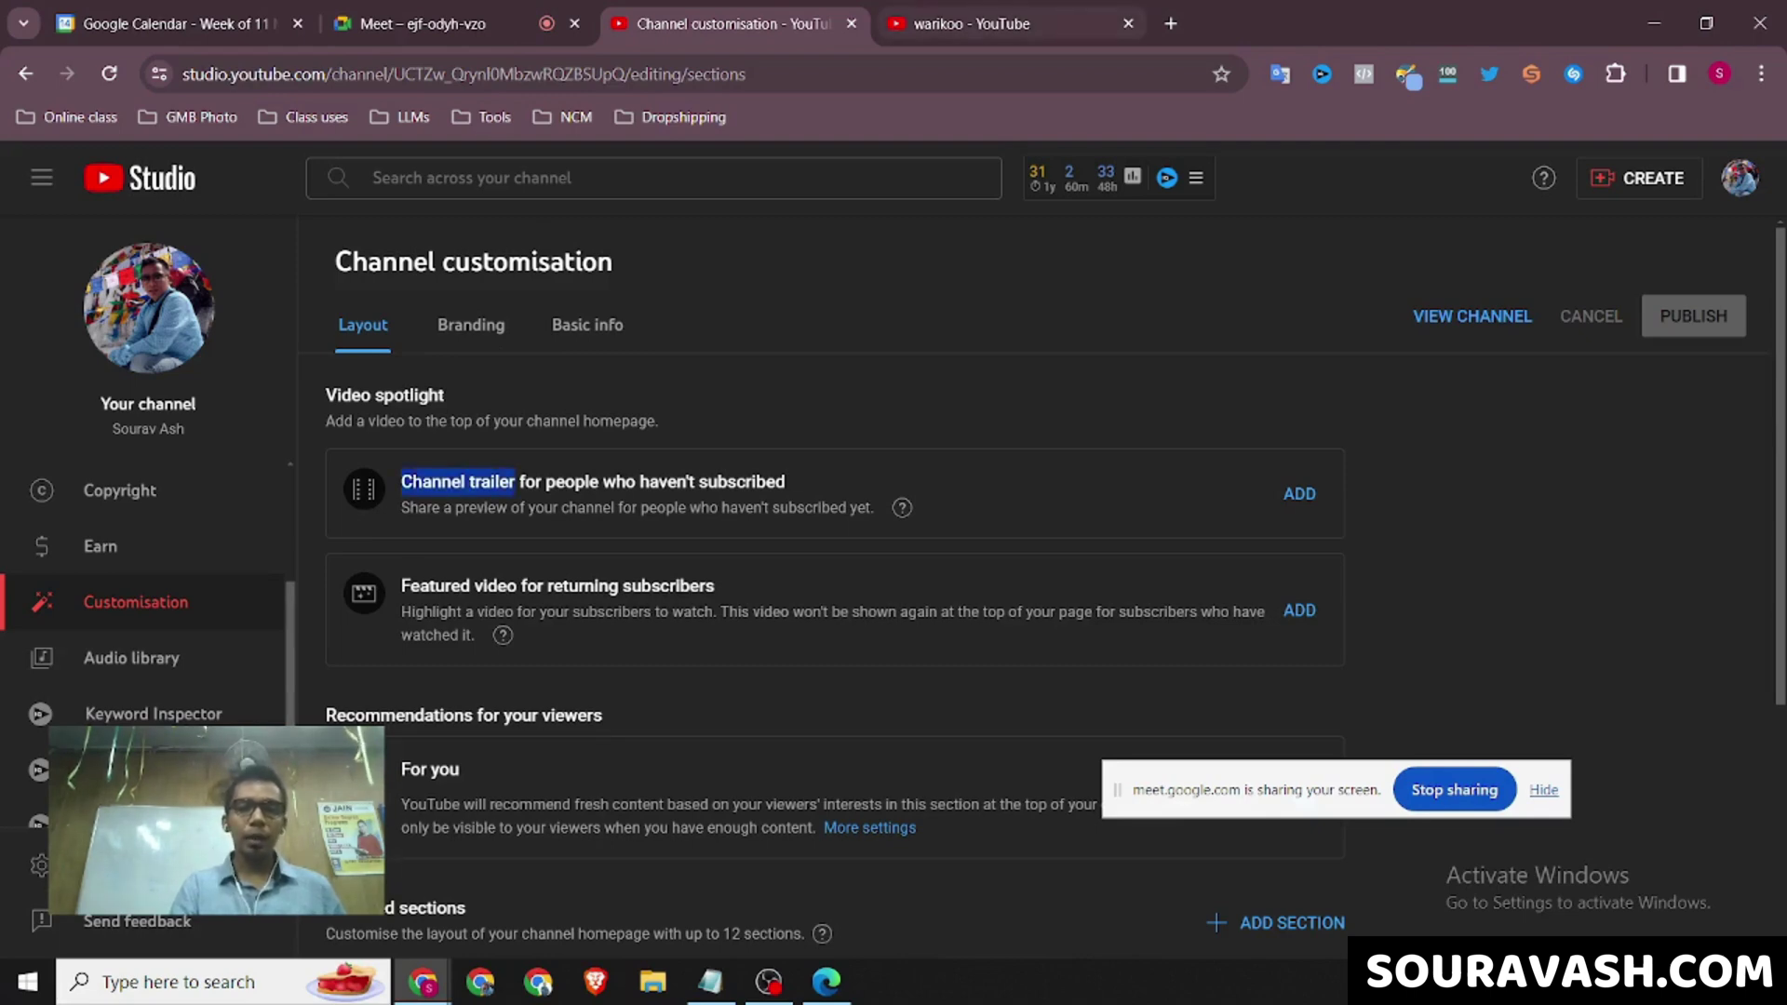
Copy the address of the warikoo channel page and open a new incognito window.
key(ctrl+Tab)
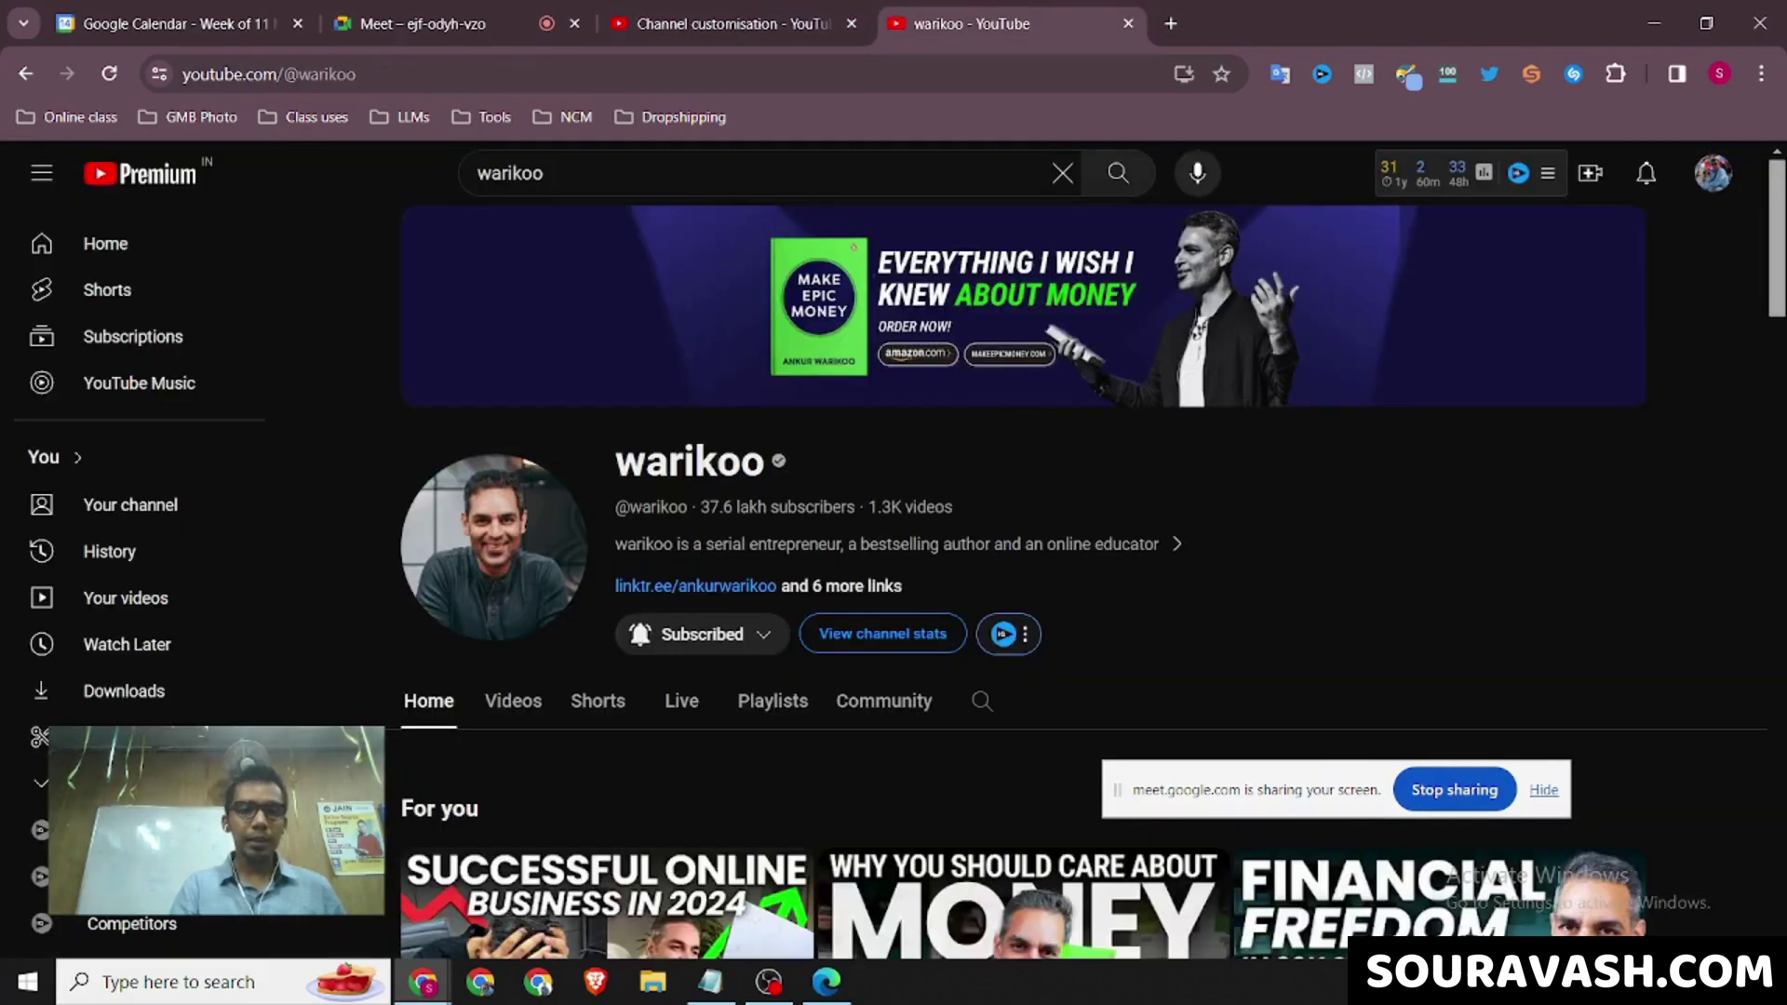
key(ctrl+l)
key(ctrl+c)
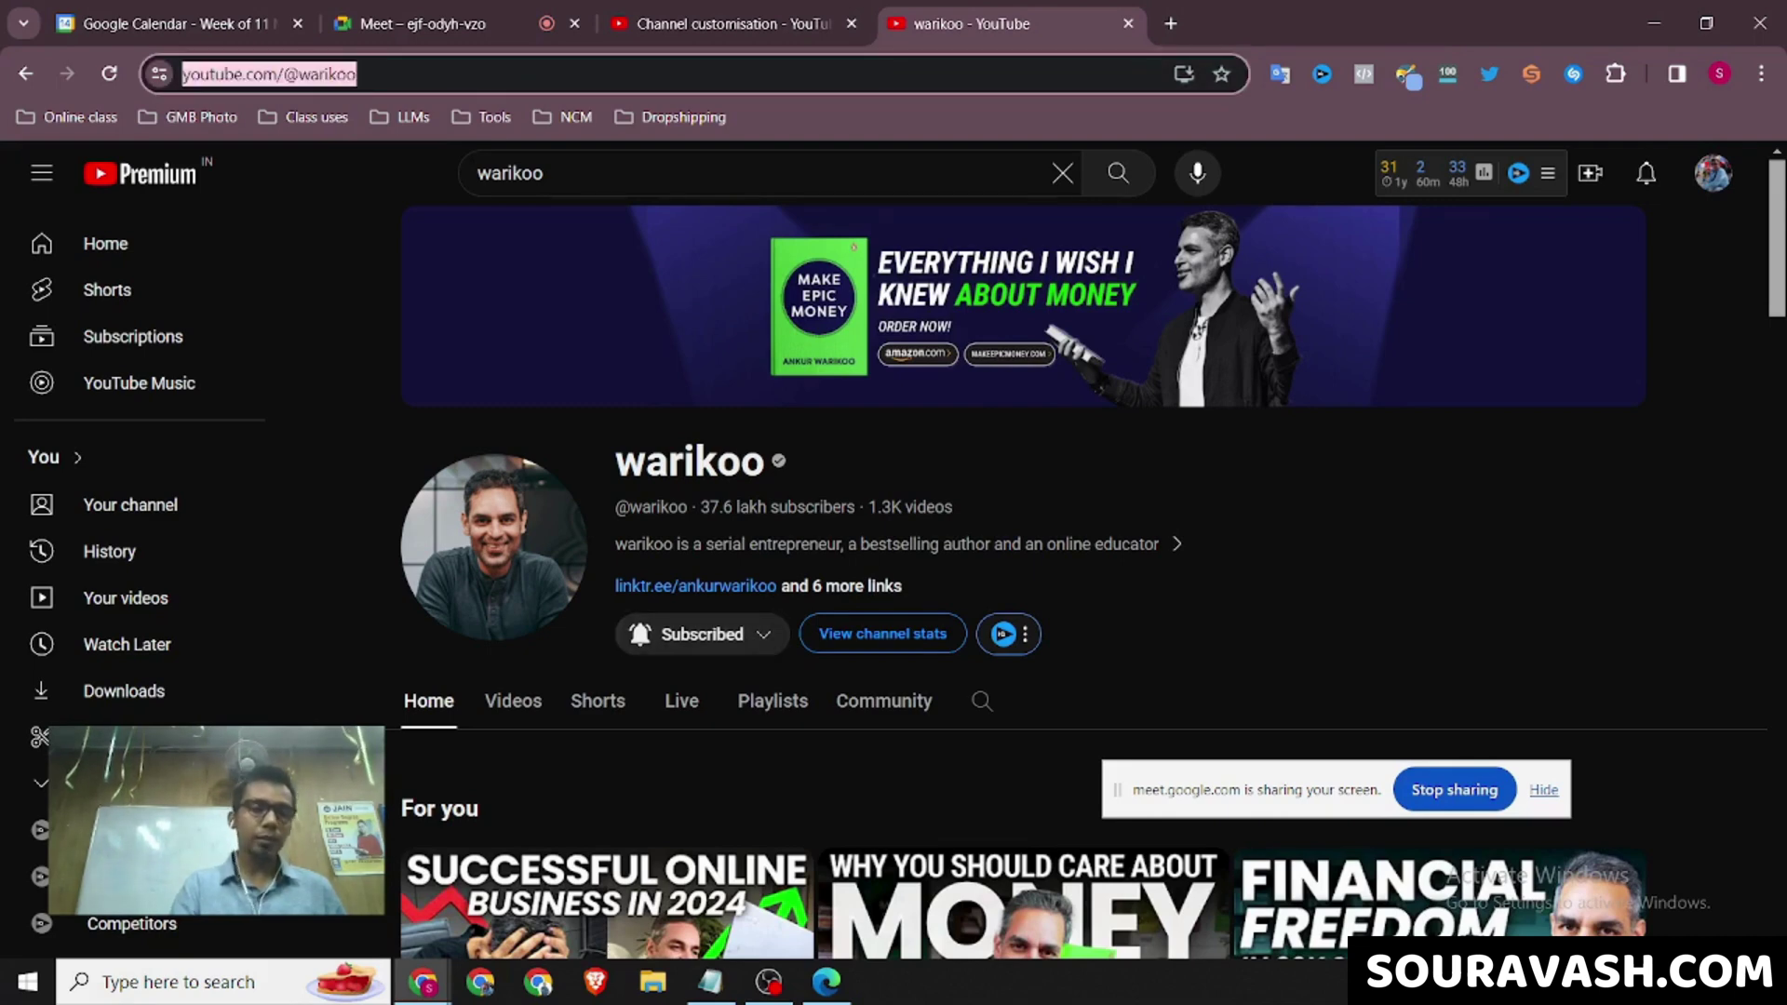
key(BackSpace)
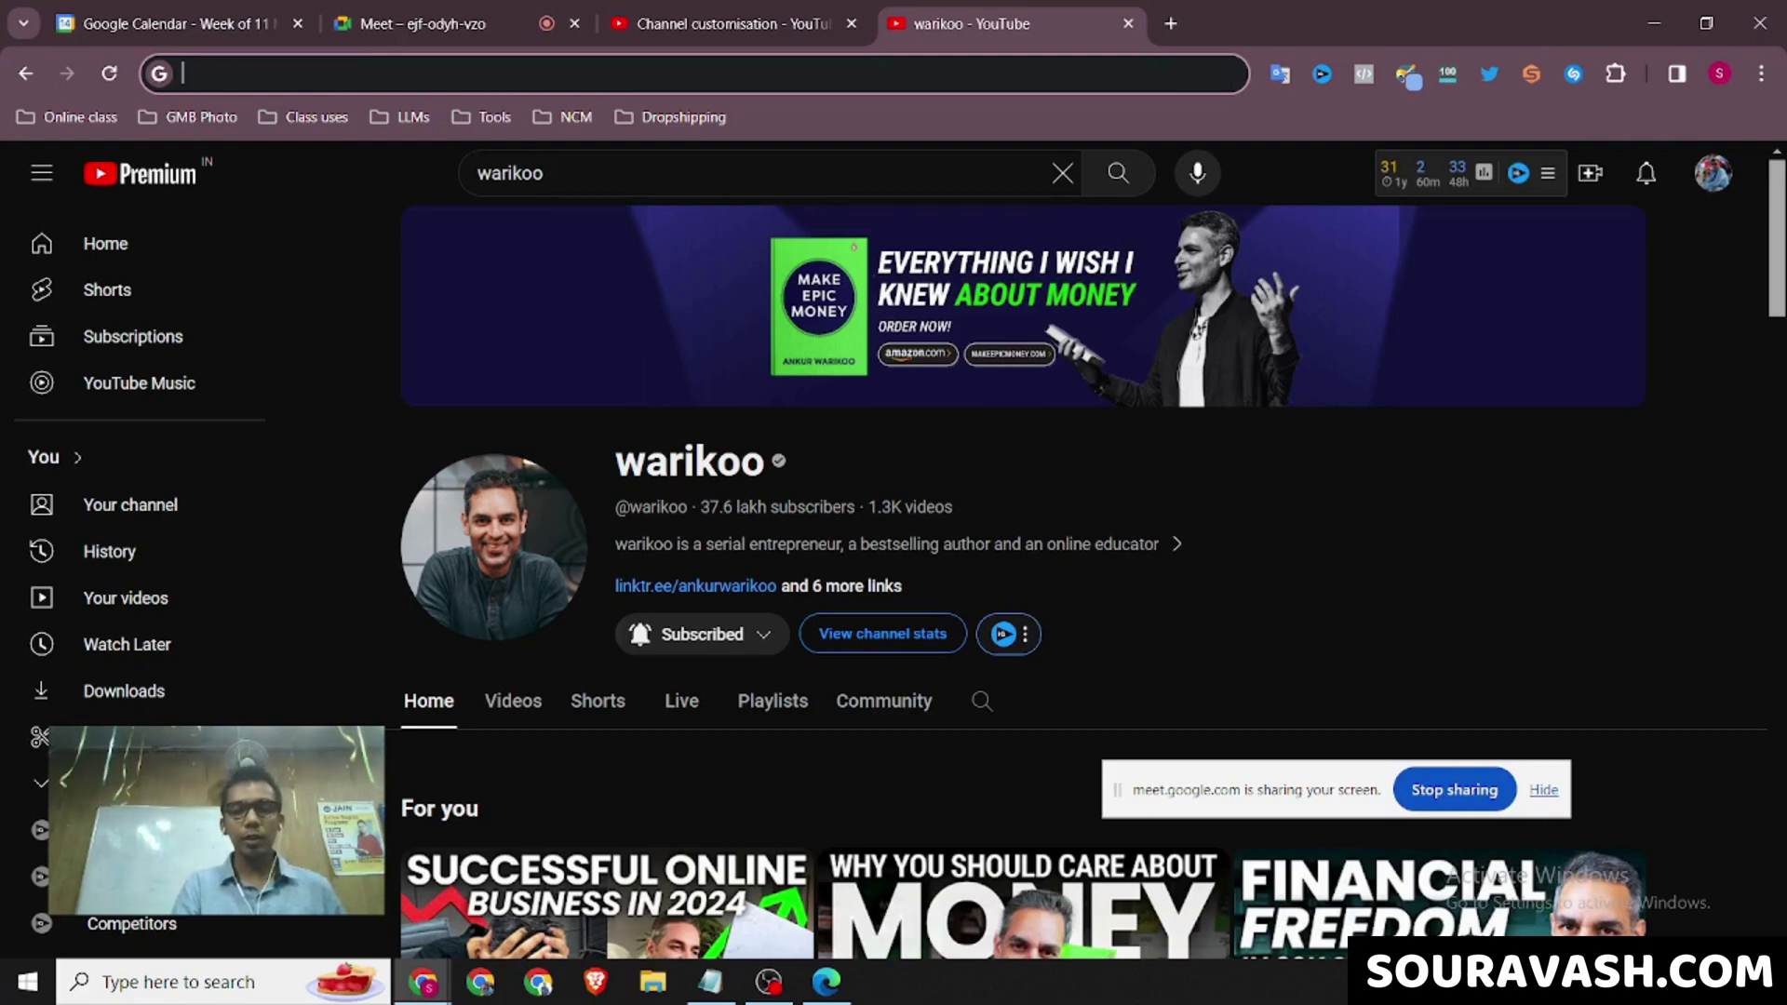
click(1761, 74)
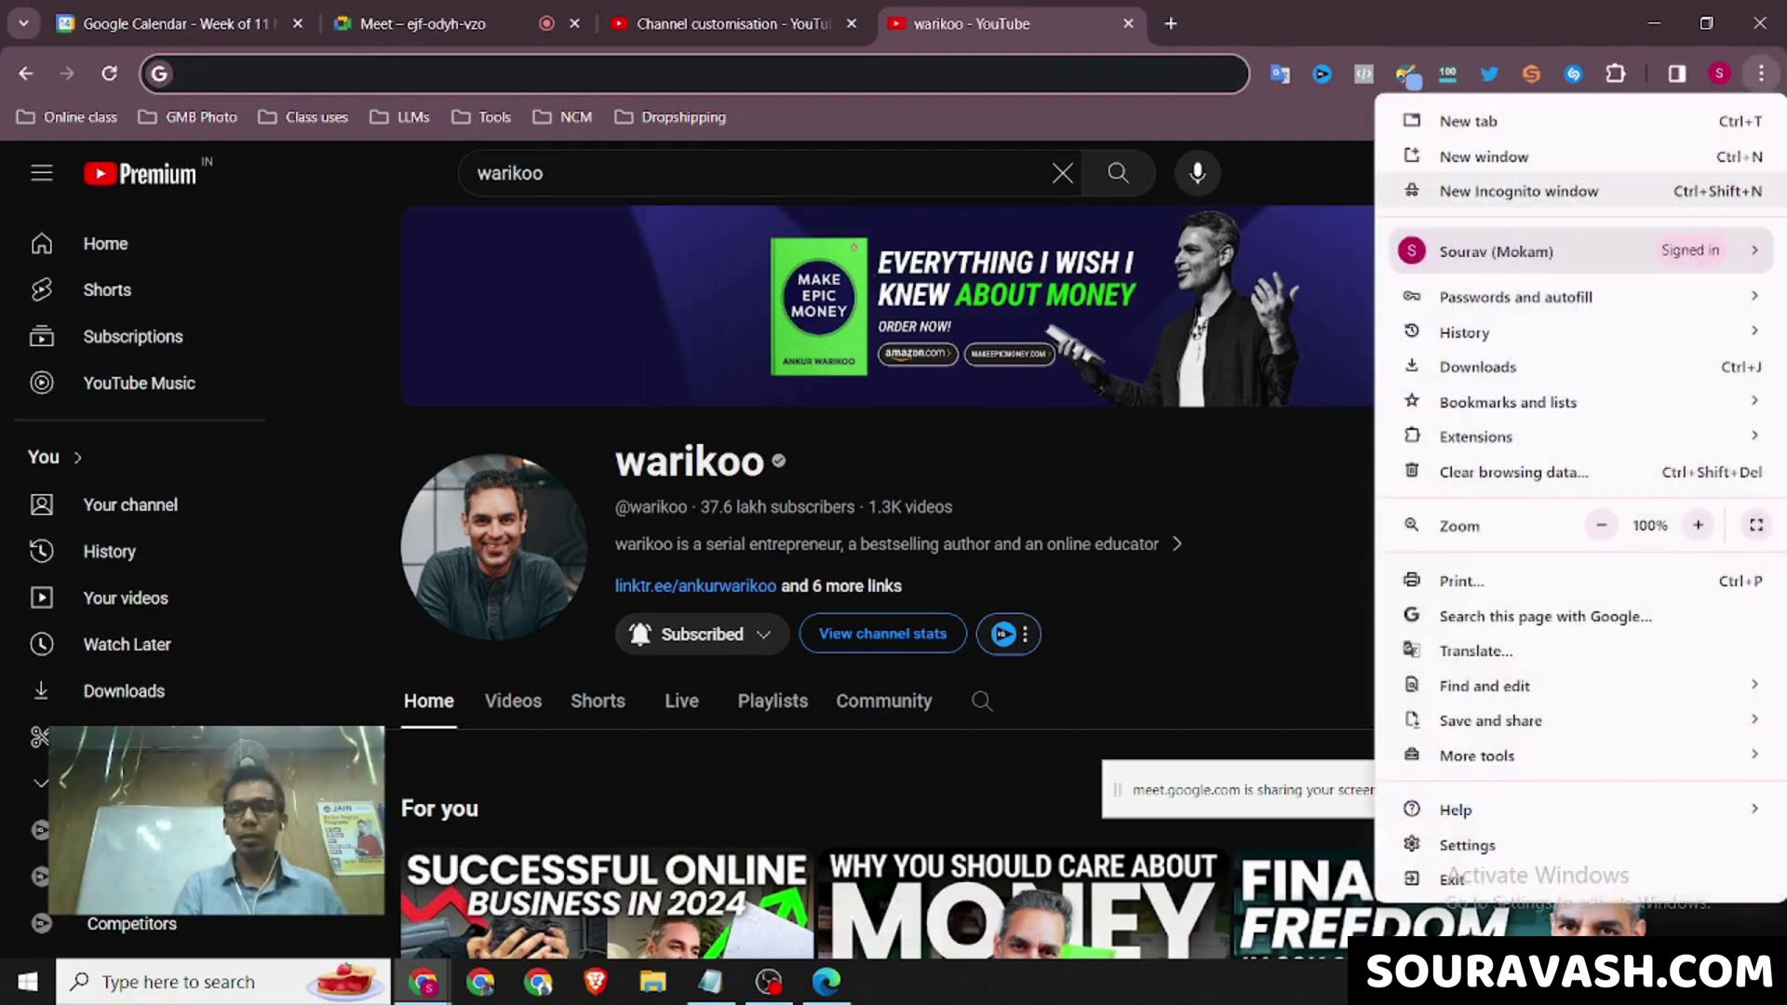
click(1518, 191)
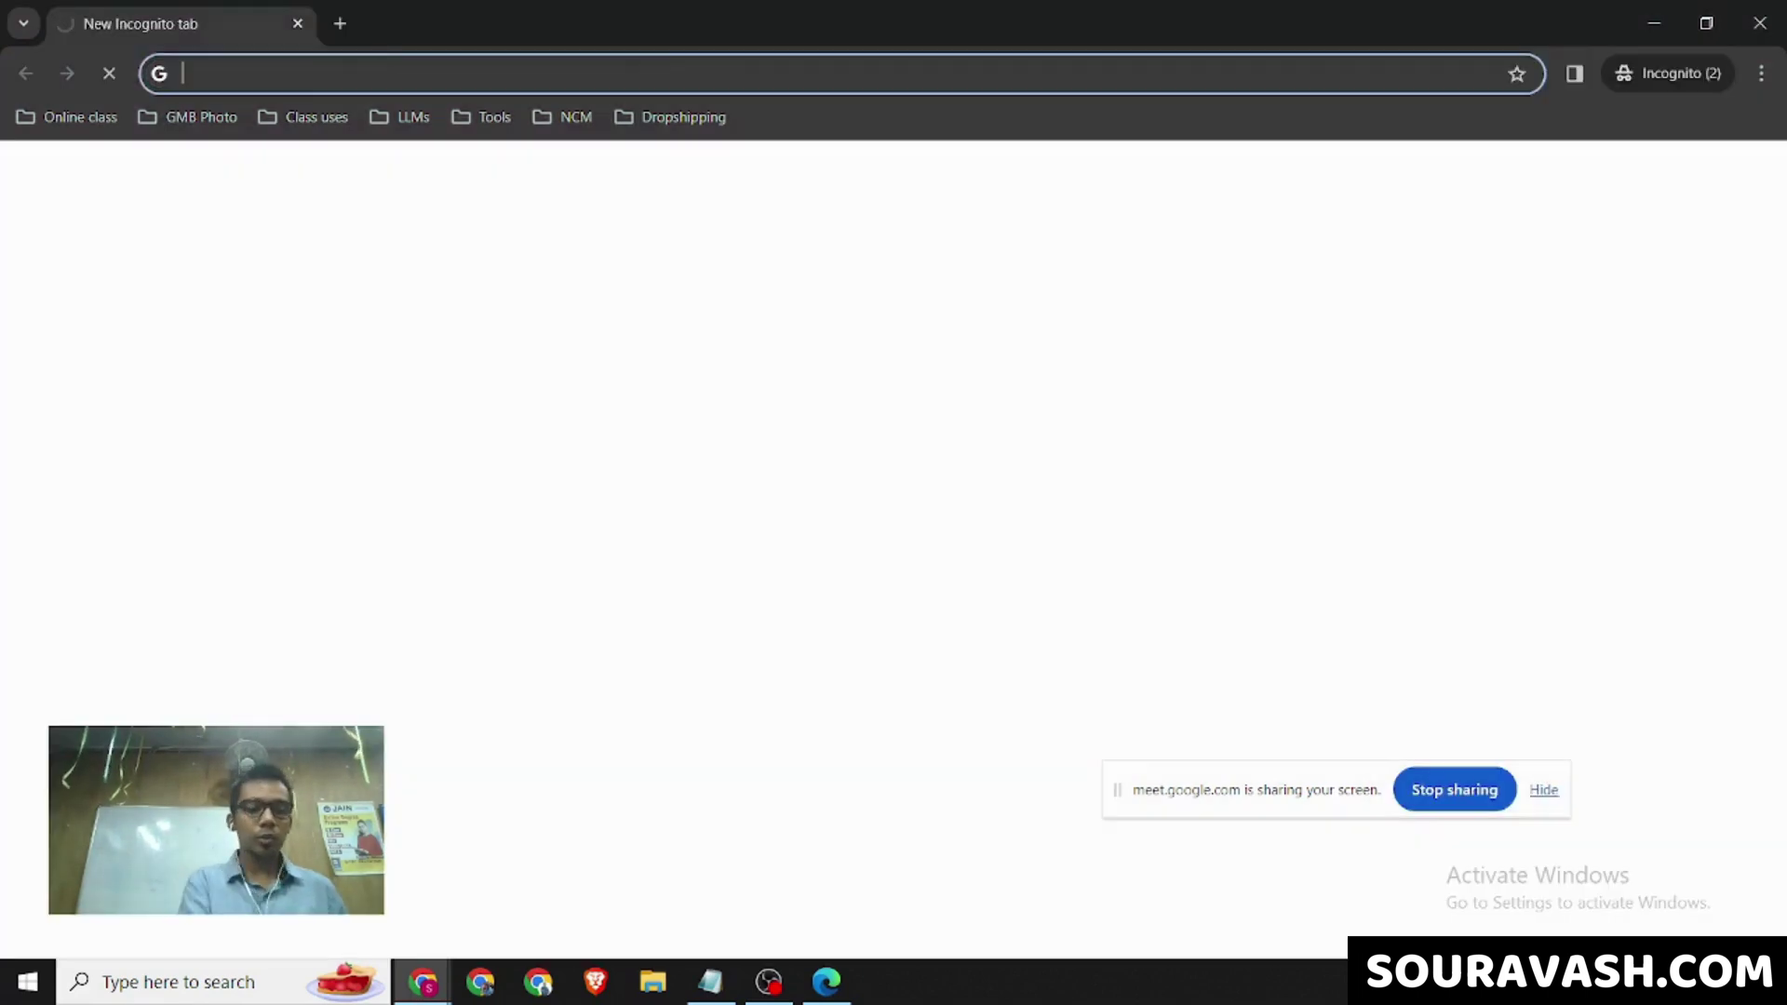
Load the copied warikoo channel page in the incognito window and examine its channel trailer and home page sections.
key(ctrl+v)
key(Return)
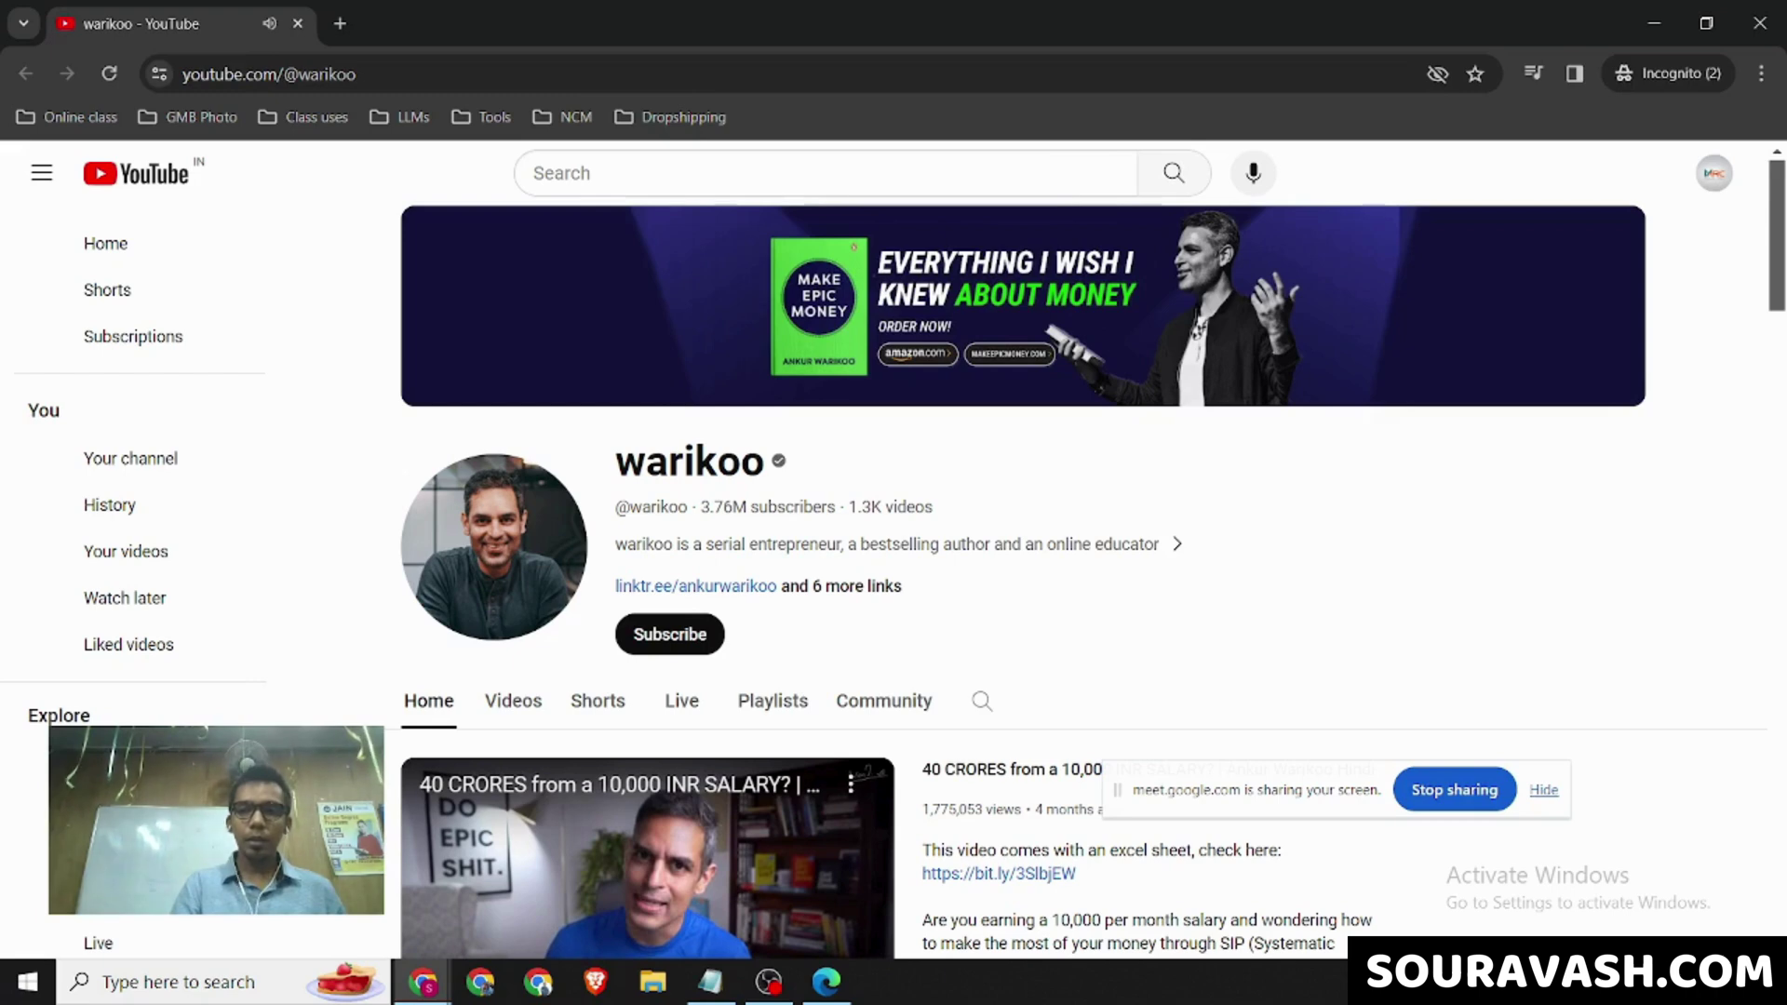
scroll(1093, 582, down, 3)
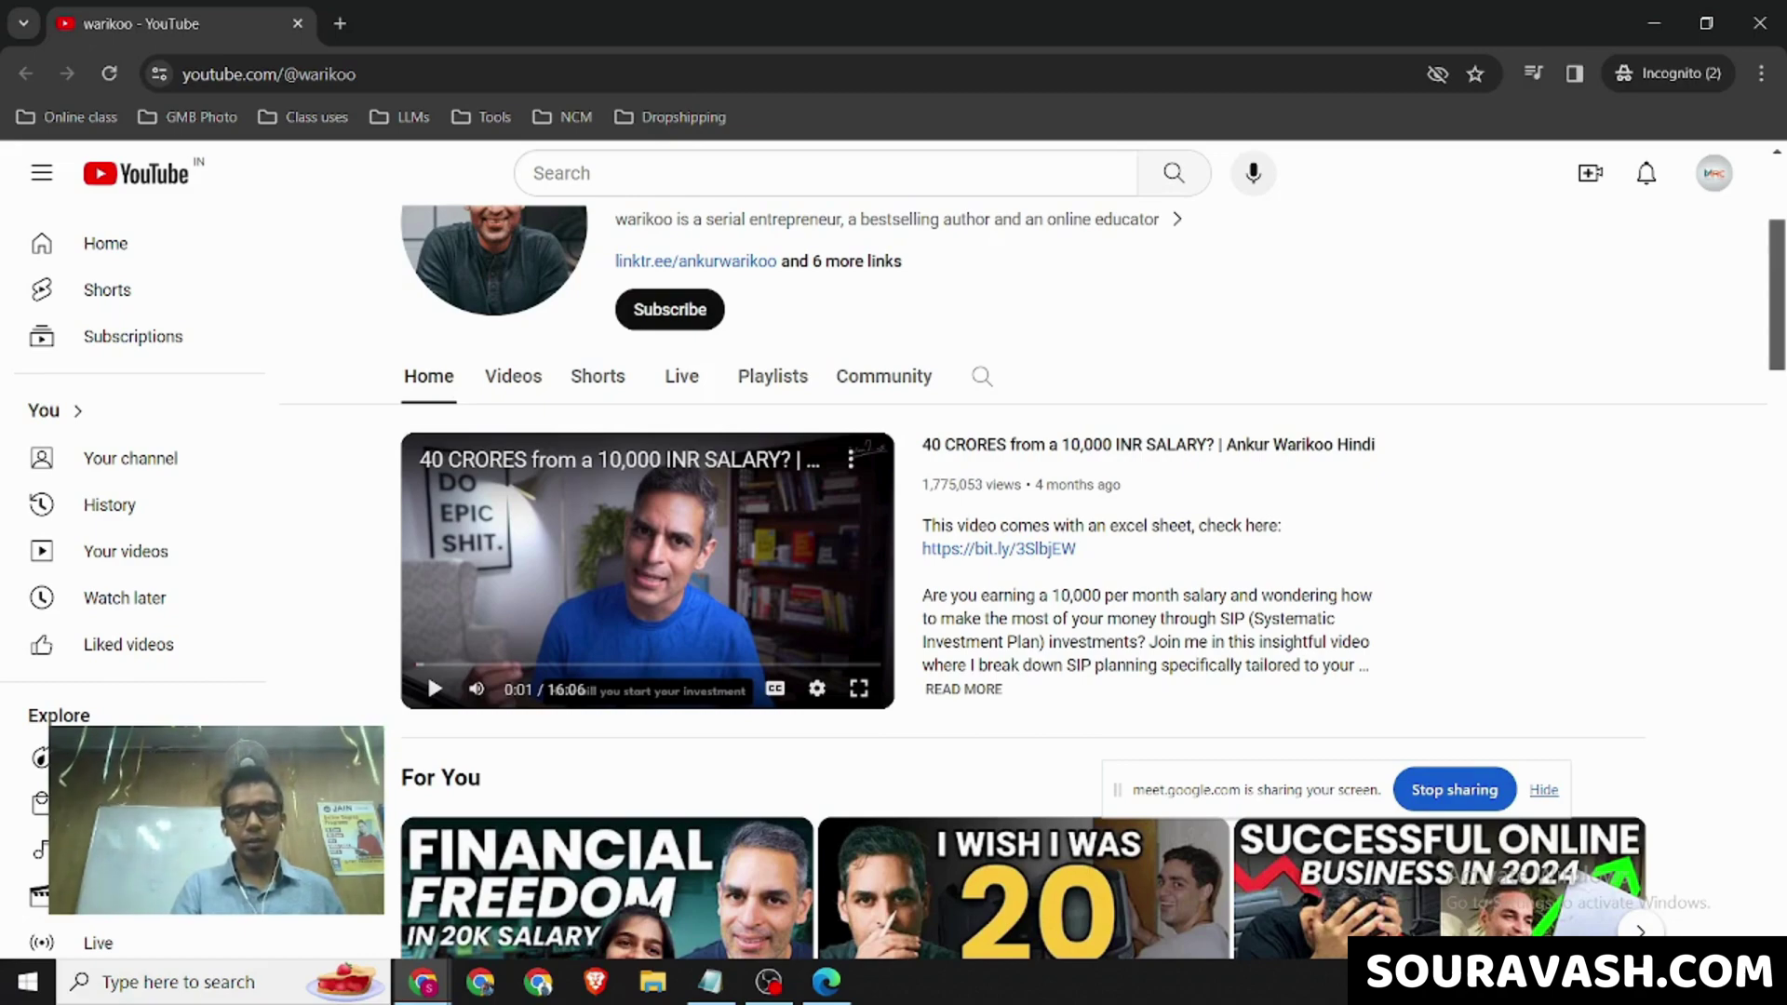
scroll(579, 817, down, 8)
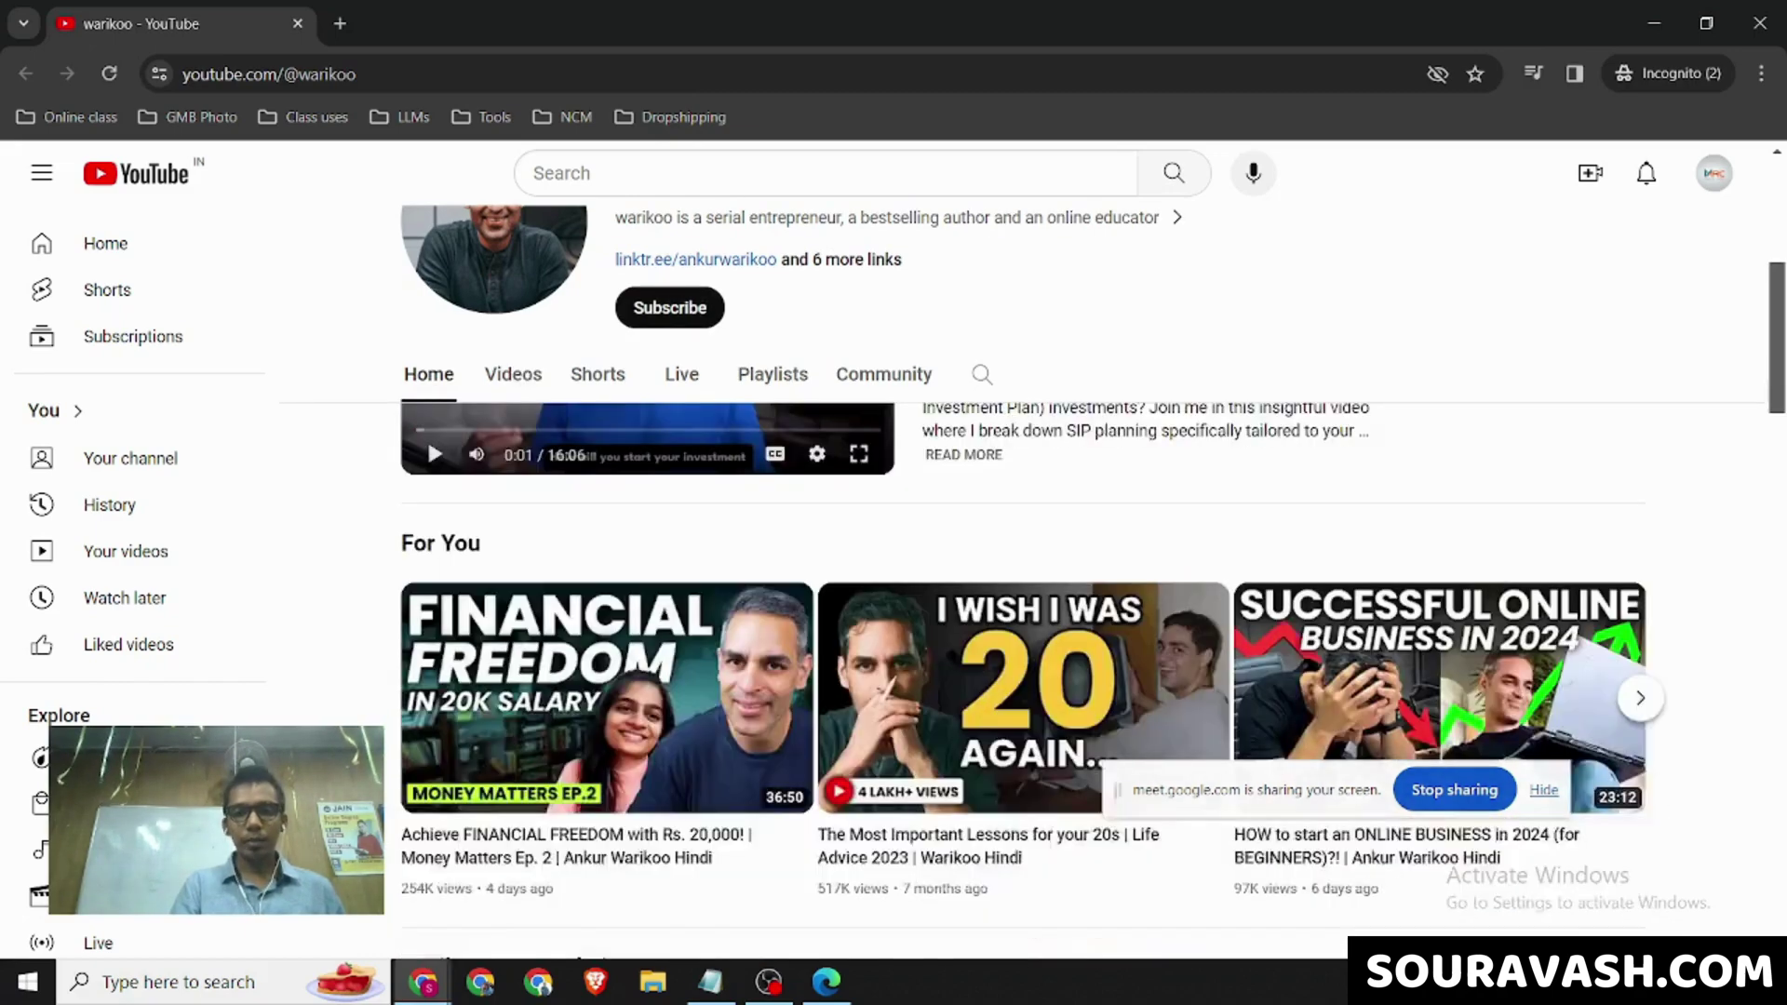
scroll(1024, 558, down, 3)
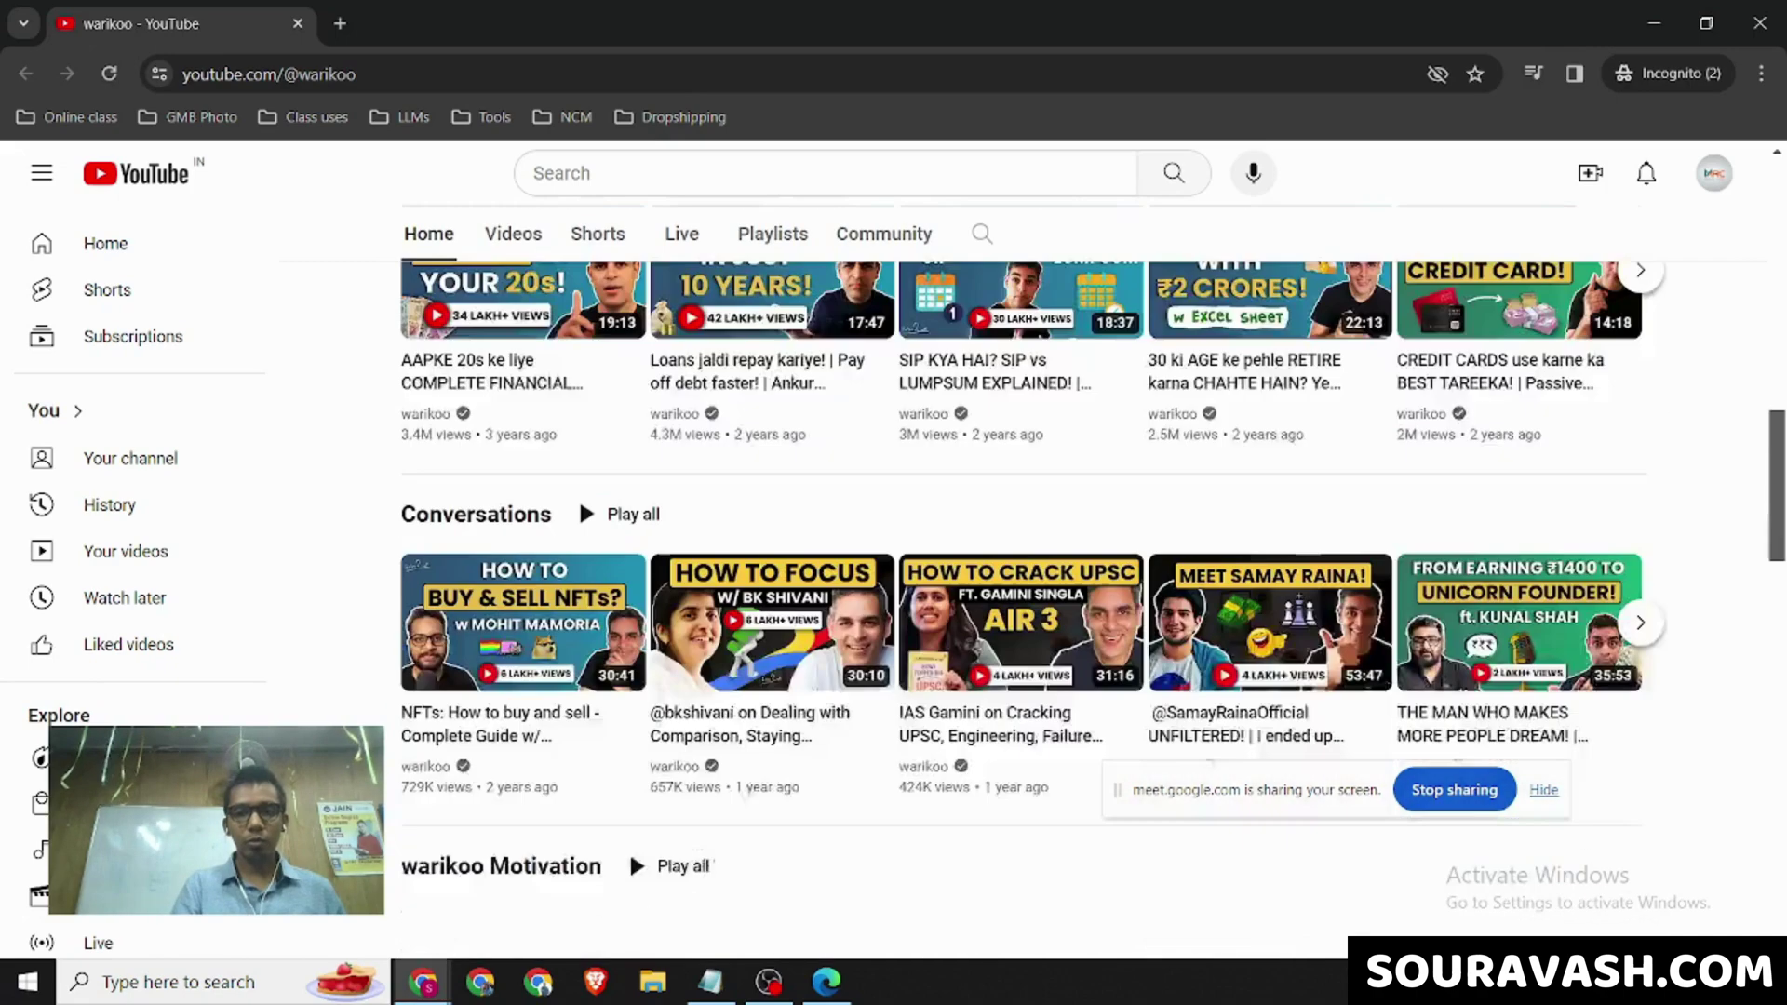
scroll(1024, 558, up, 15)
scroll(1024, 558, down, 1)
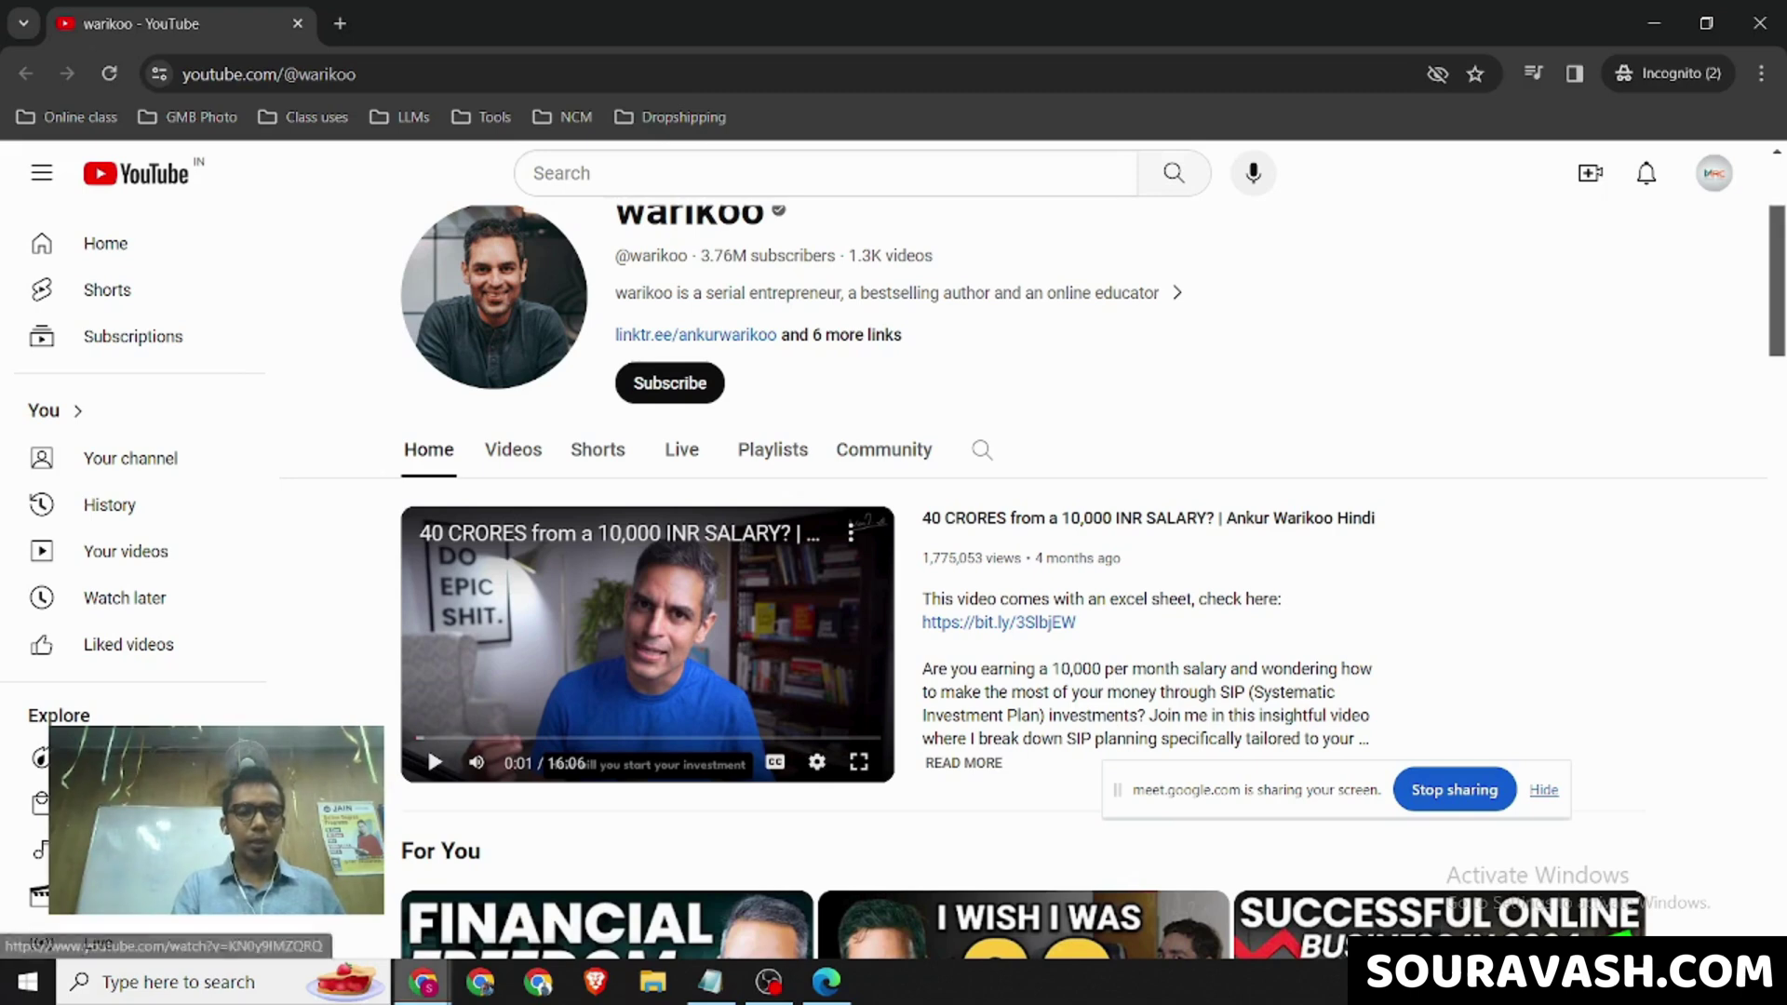
Return to the Layout section of the channel customisation and highlight the text of the featured video for returning subscribers option.
click(423, 982)
mouse_move(377, 880)
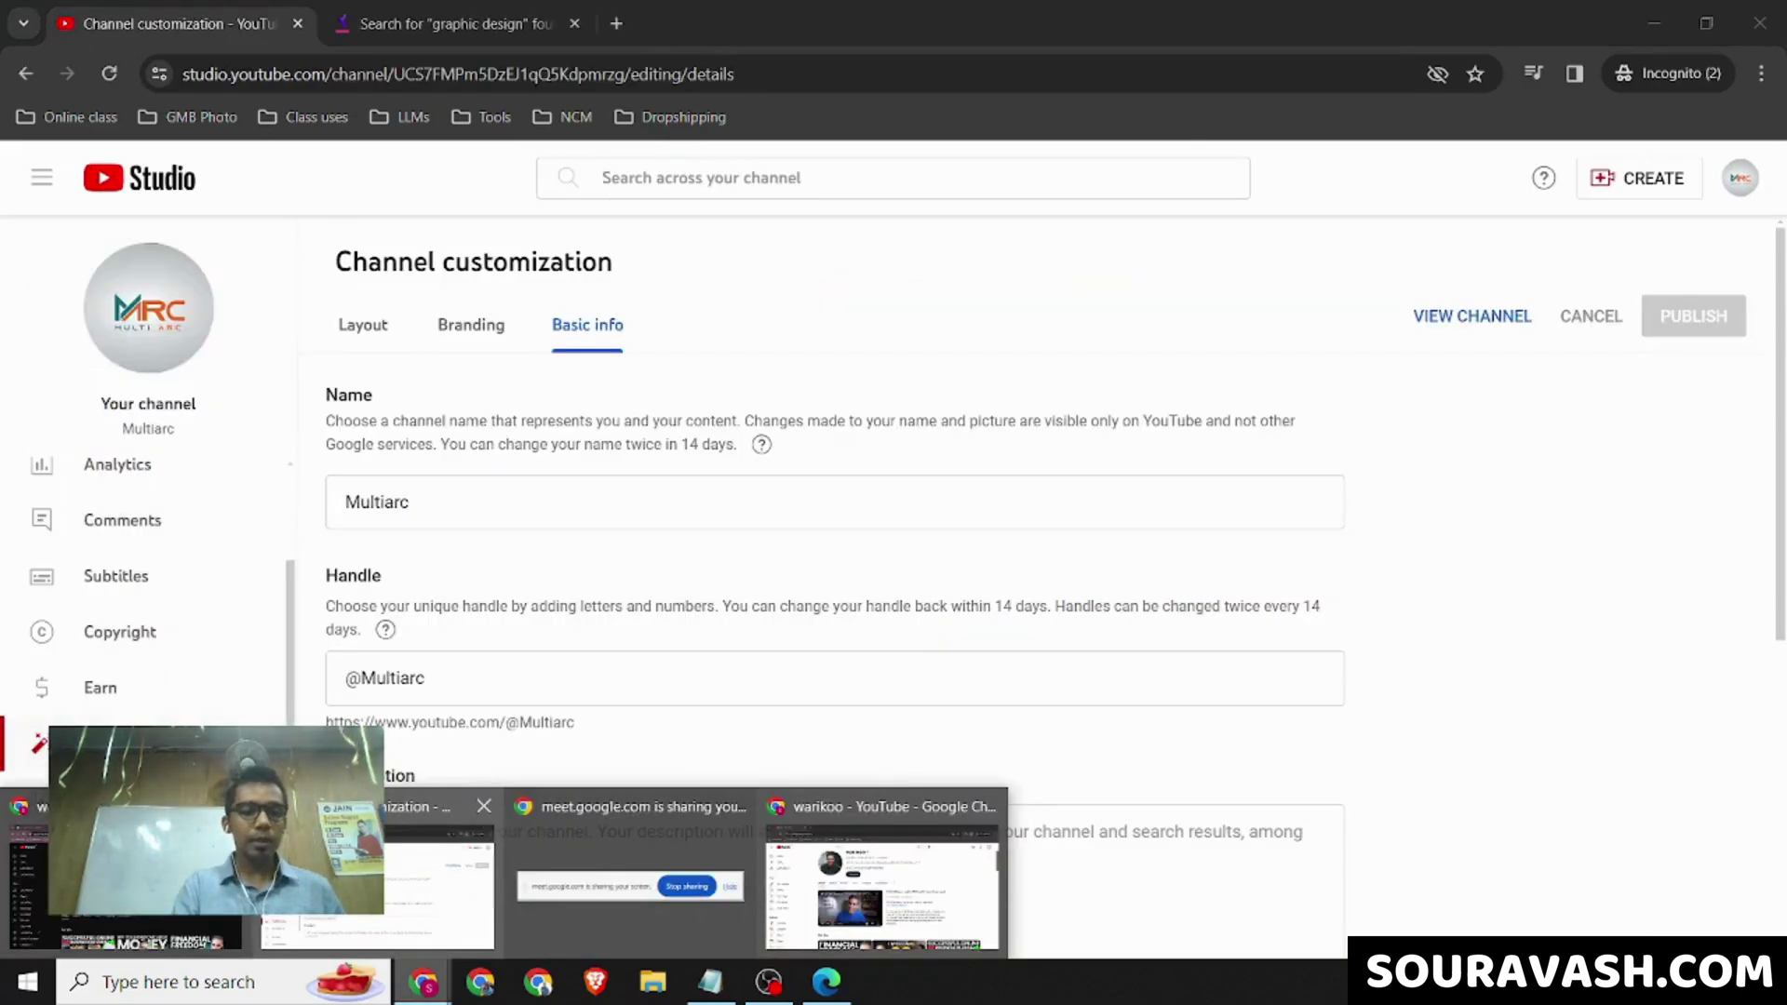
mouse_move(56, 838)
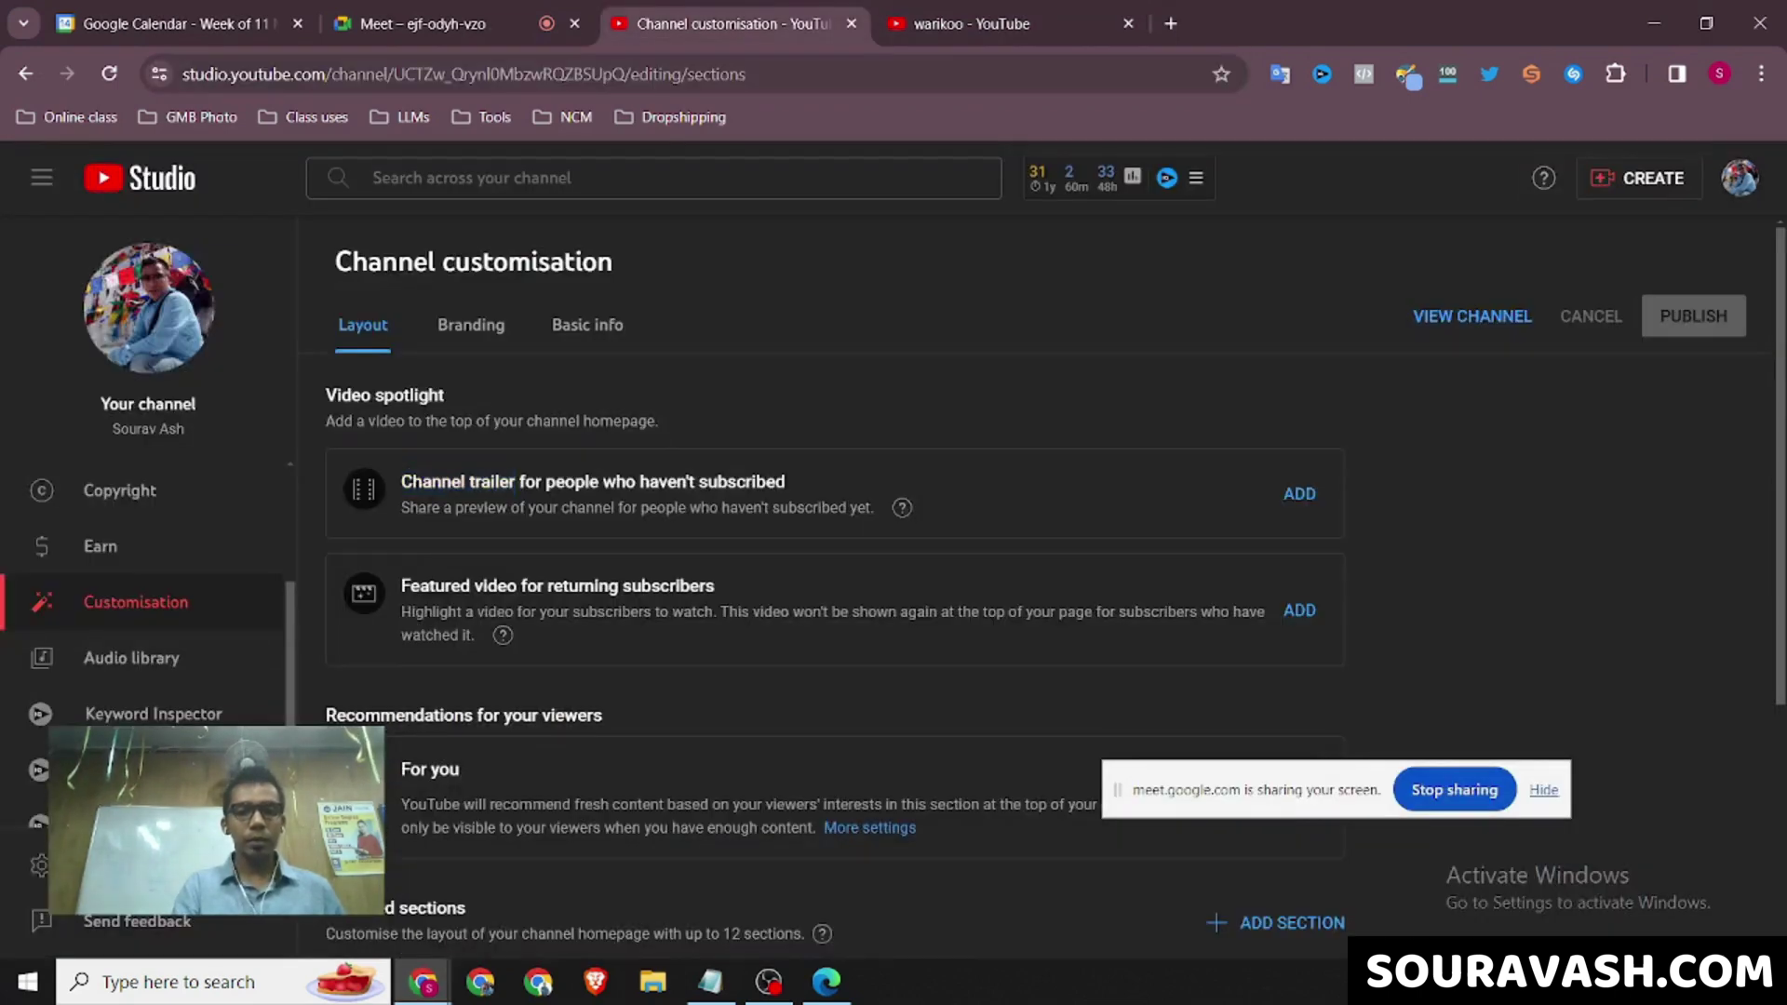
scroll(837, 615, down, 1)
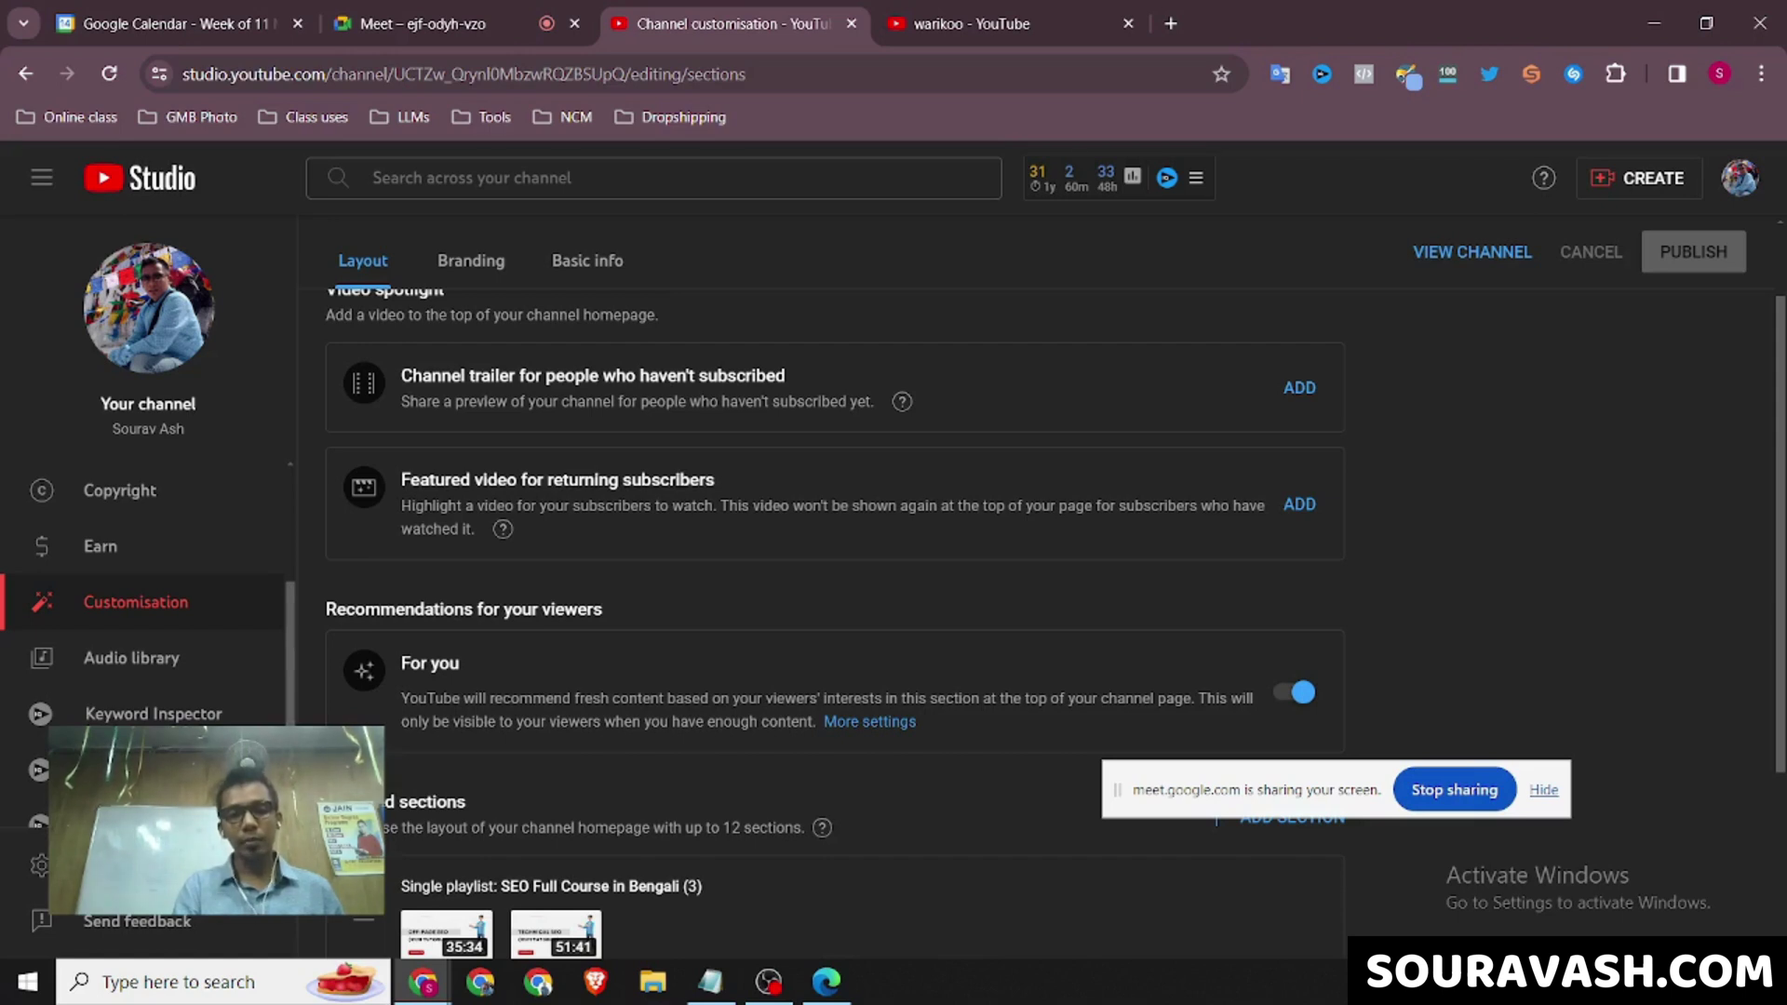
drag(572, 505, 714, 506)
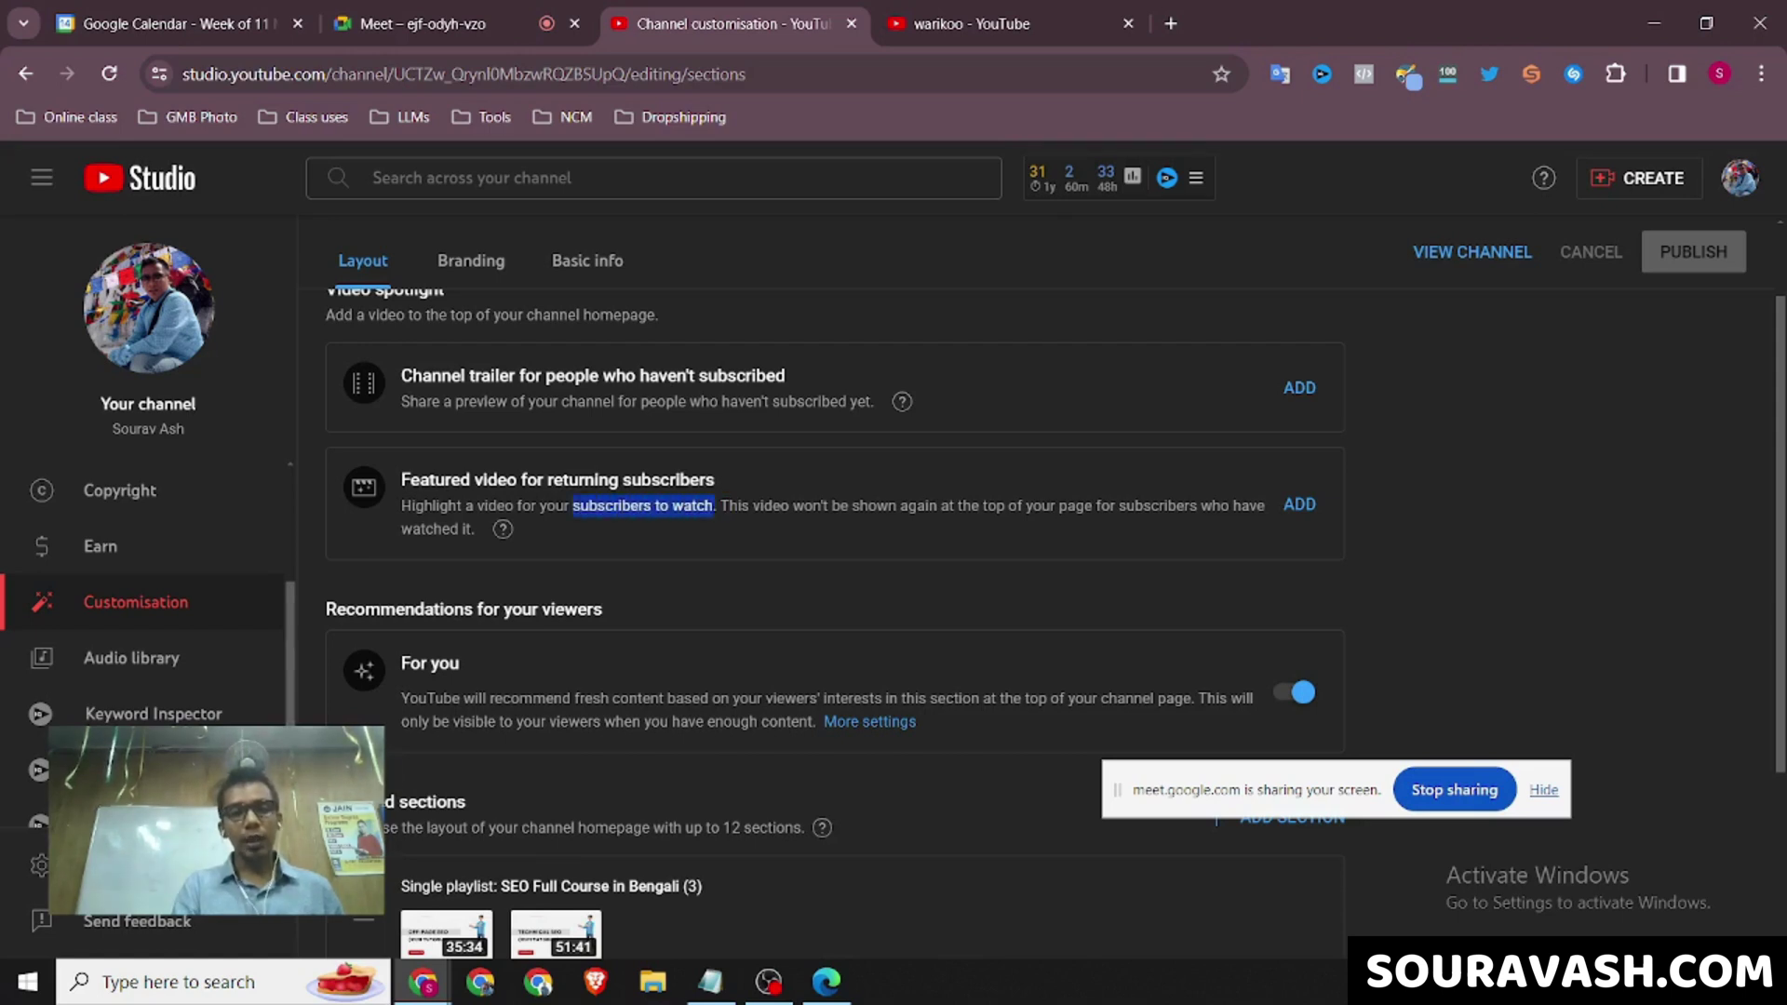
drag(401, 479, 714, 480)
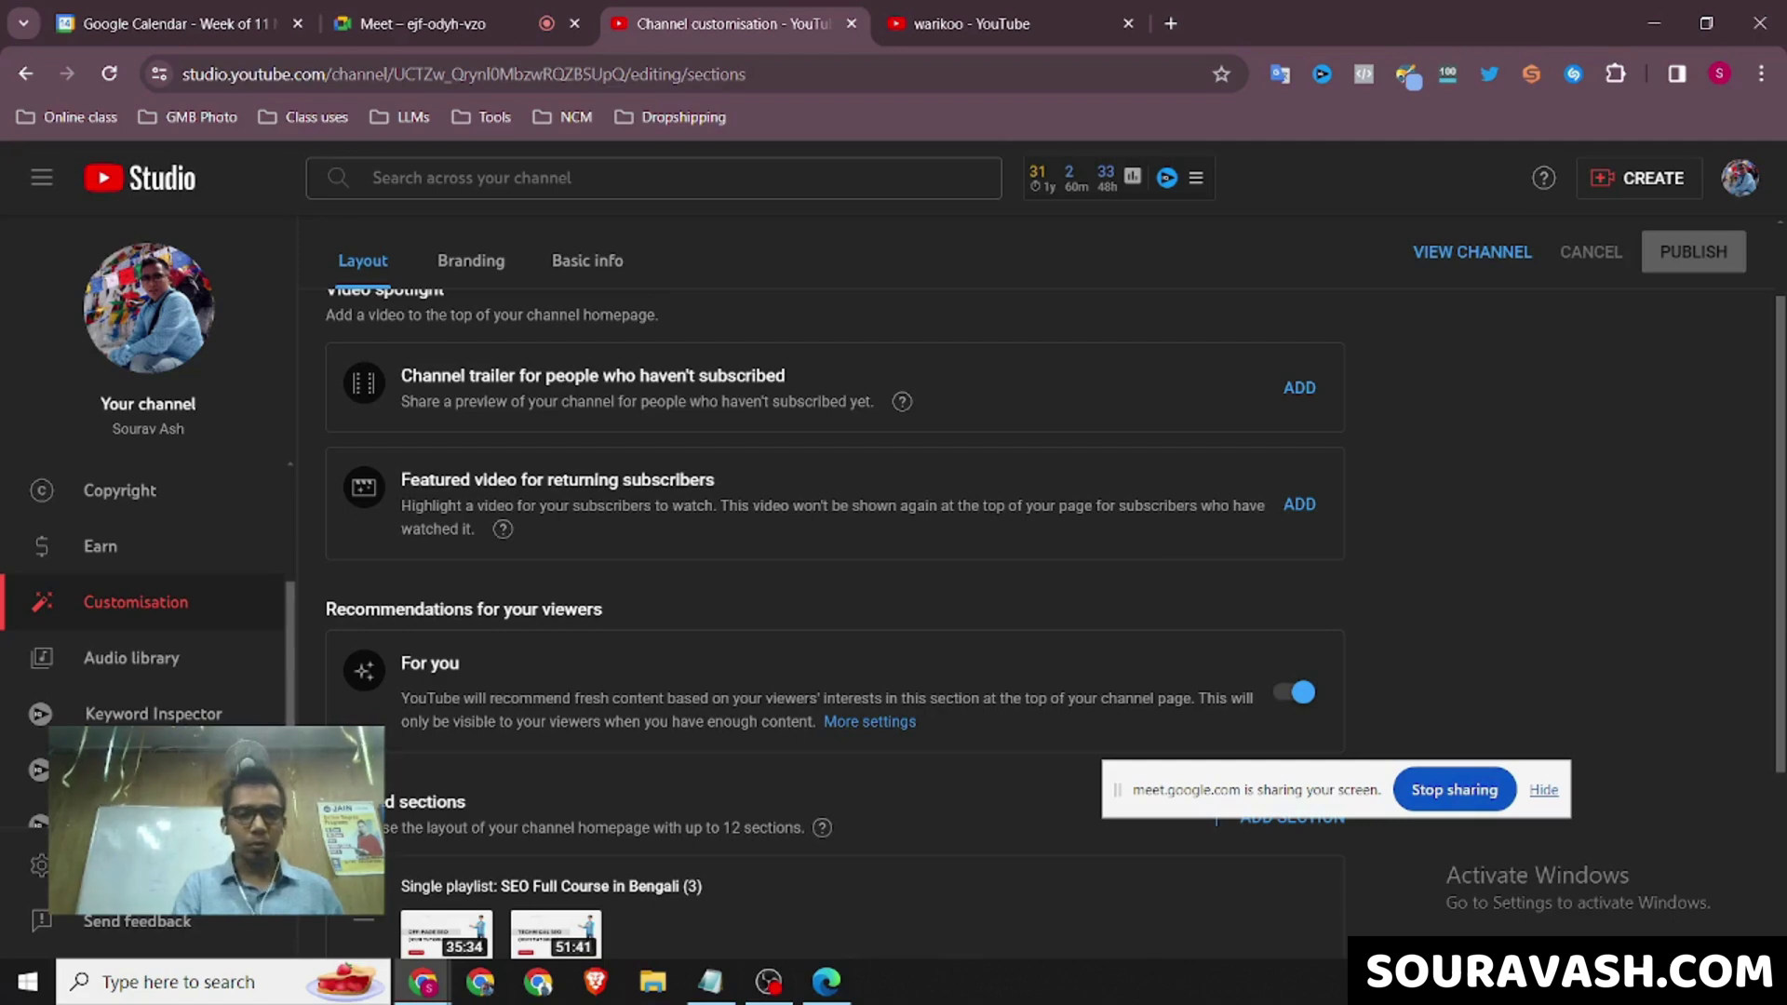
Examine the For you recommendations option in the Layout section and compare it with the For you row on warikoo's channel page.
scroll(835, 614, up, 1)
scroll(835, 614, down, 2)
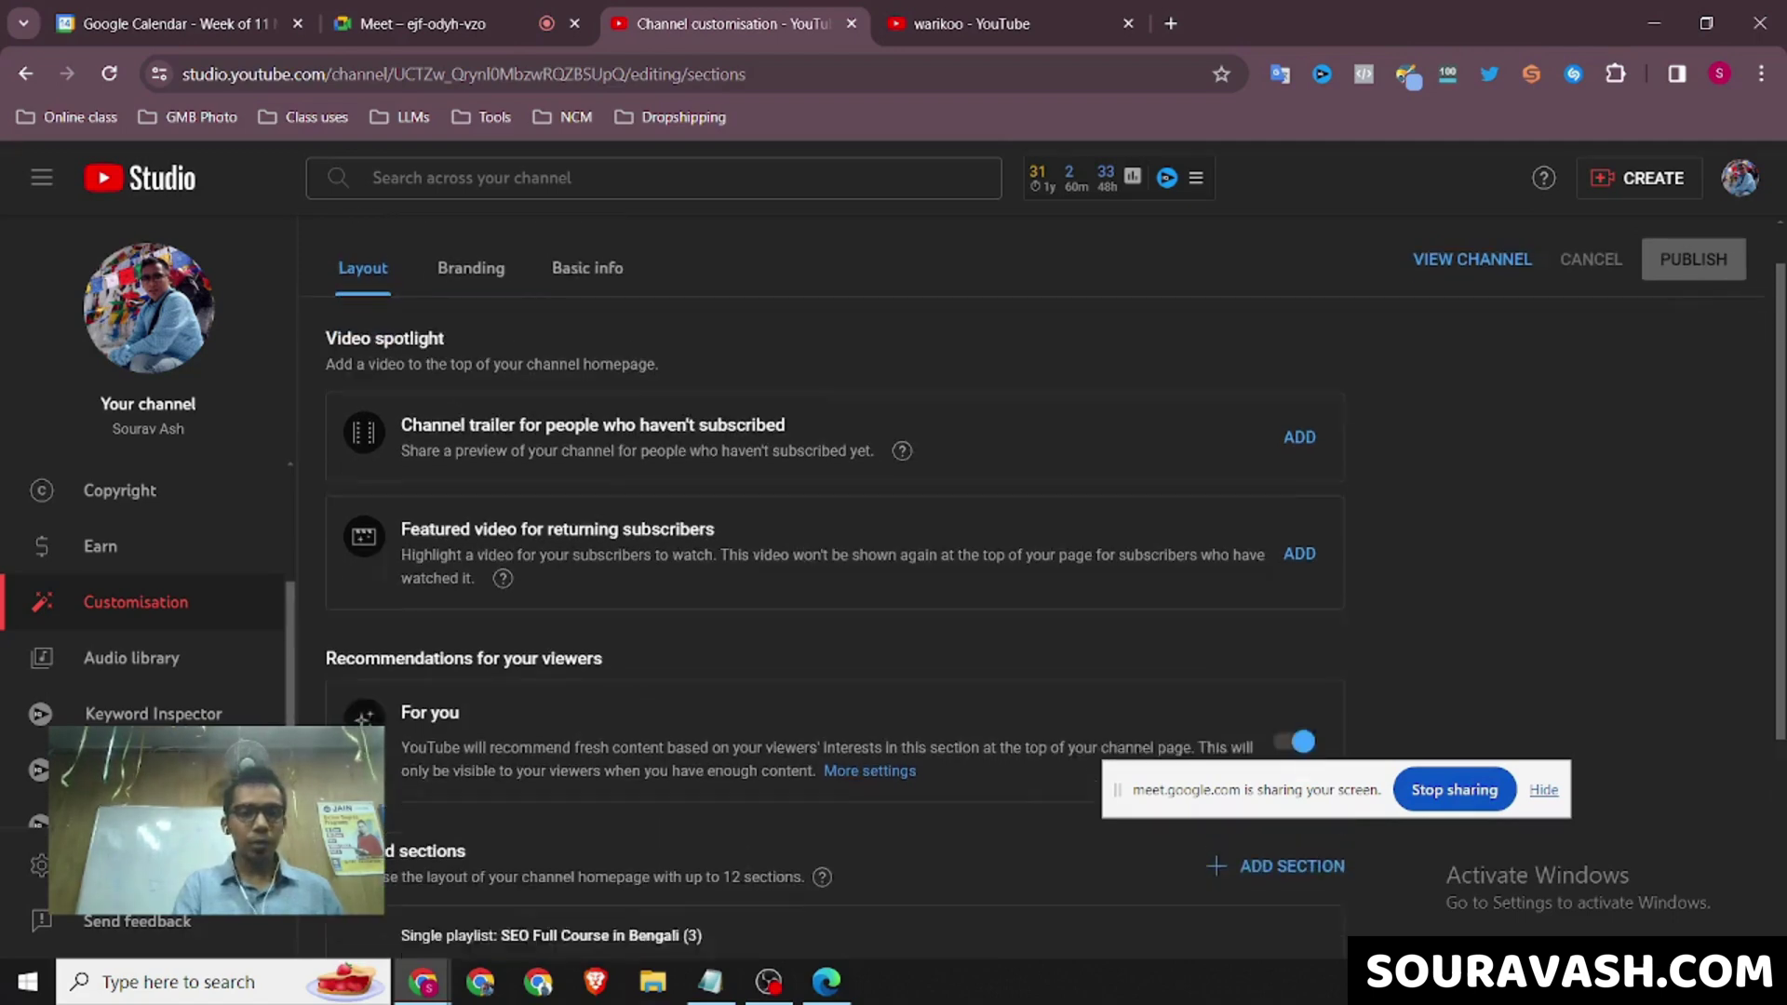
scroll(835, 615, down, 2)
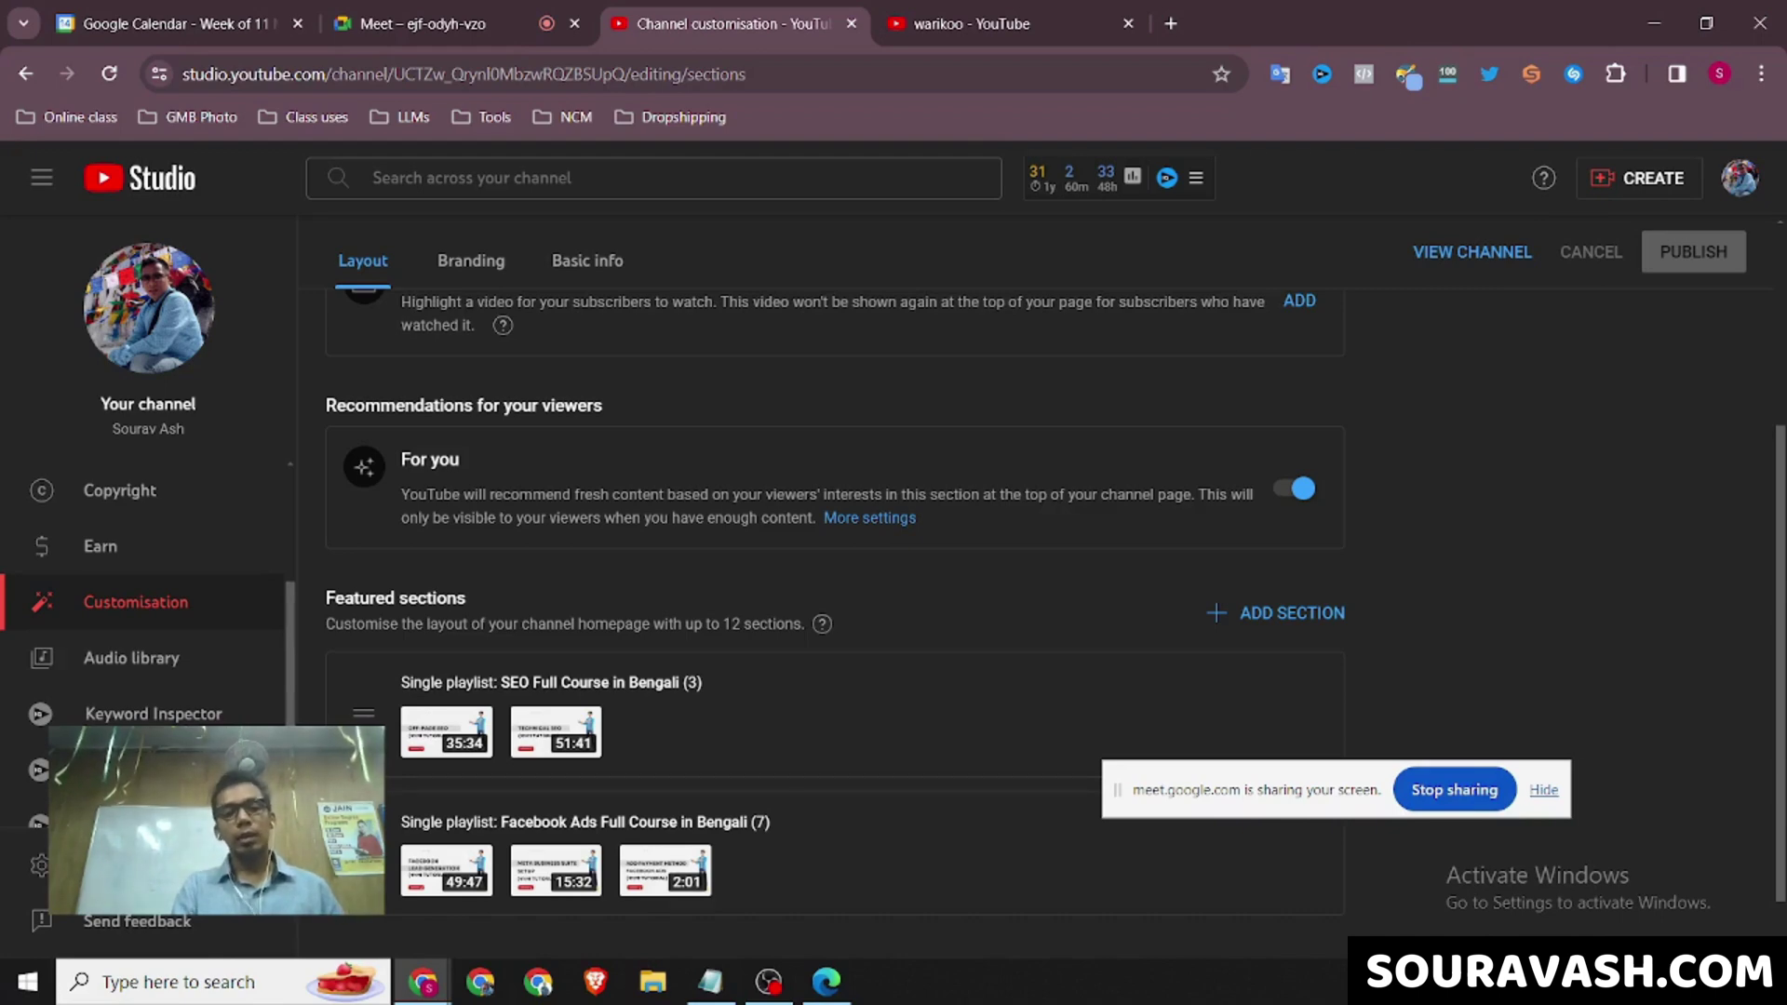
key(ctrl+Tab)
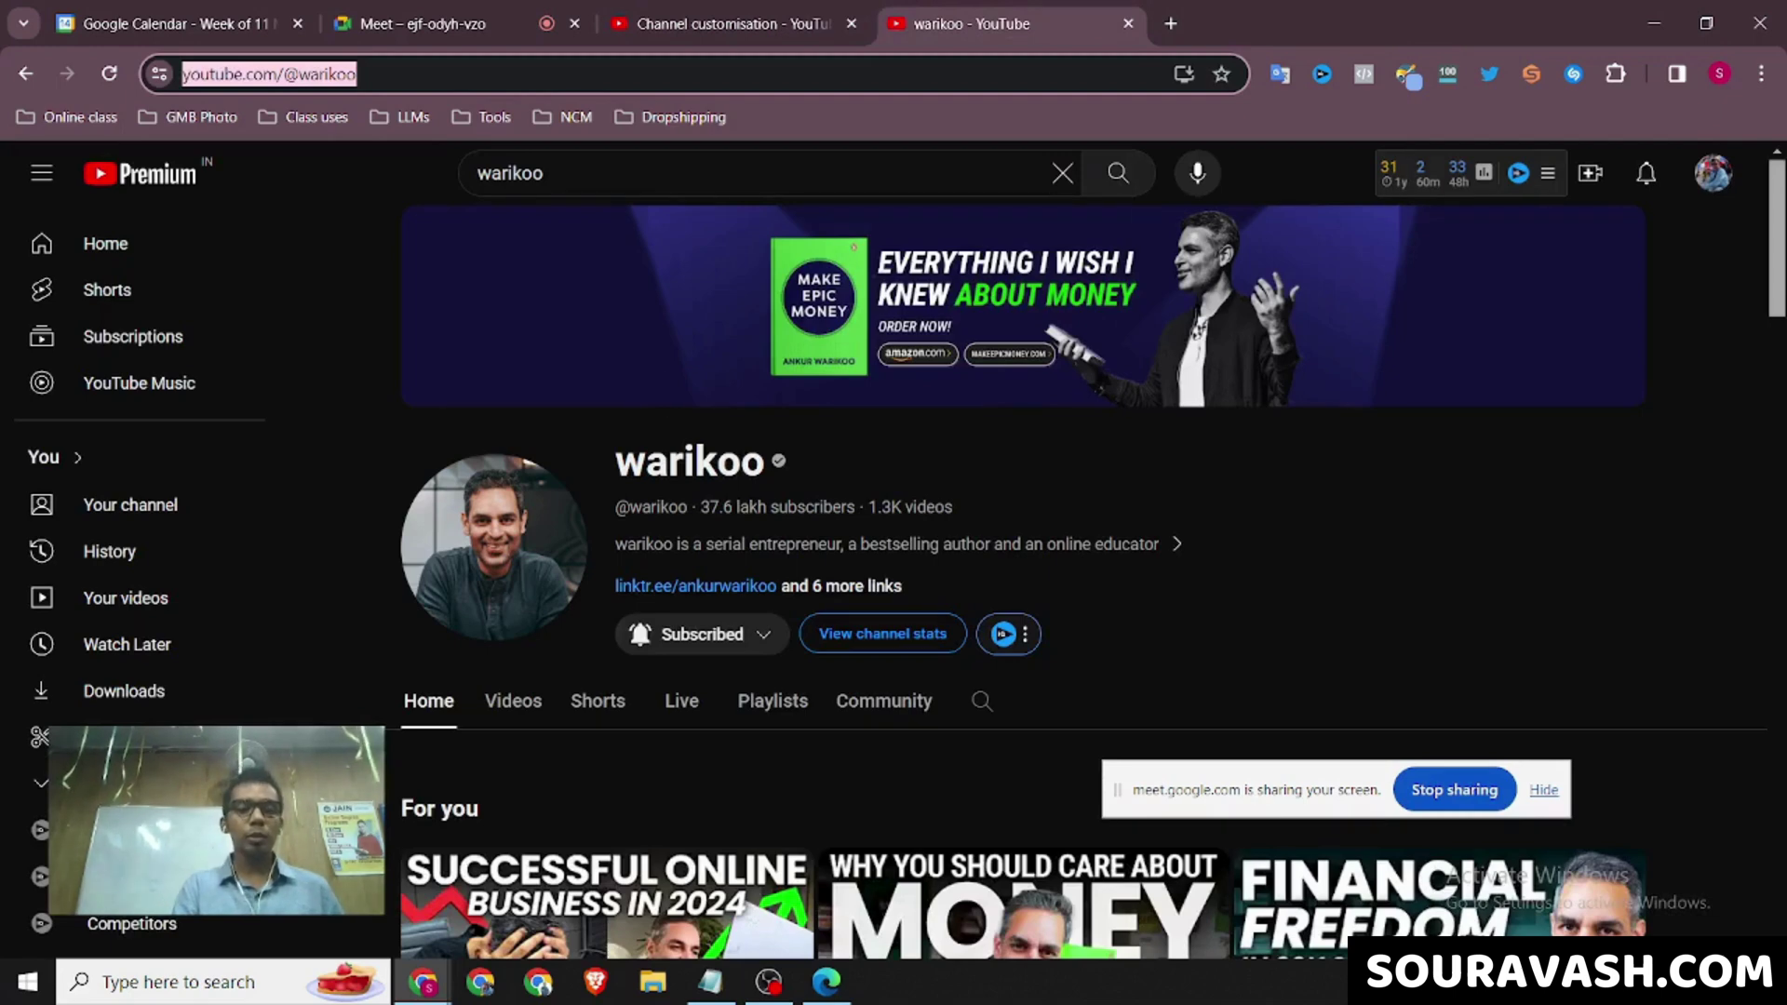
scroll(696, 849, down, 4)
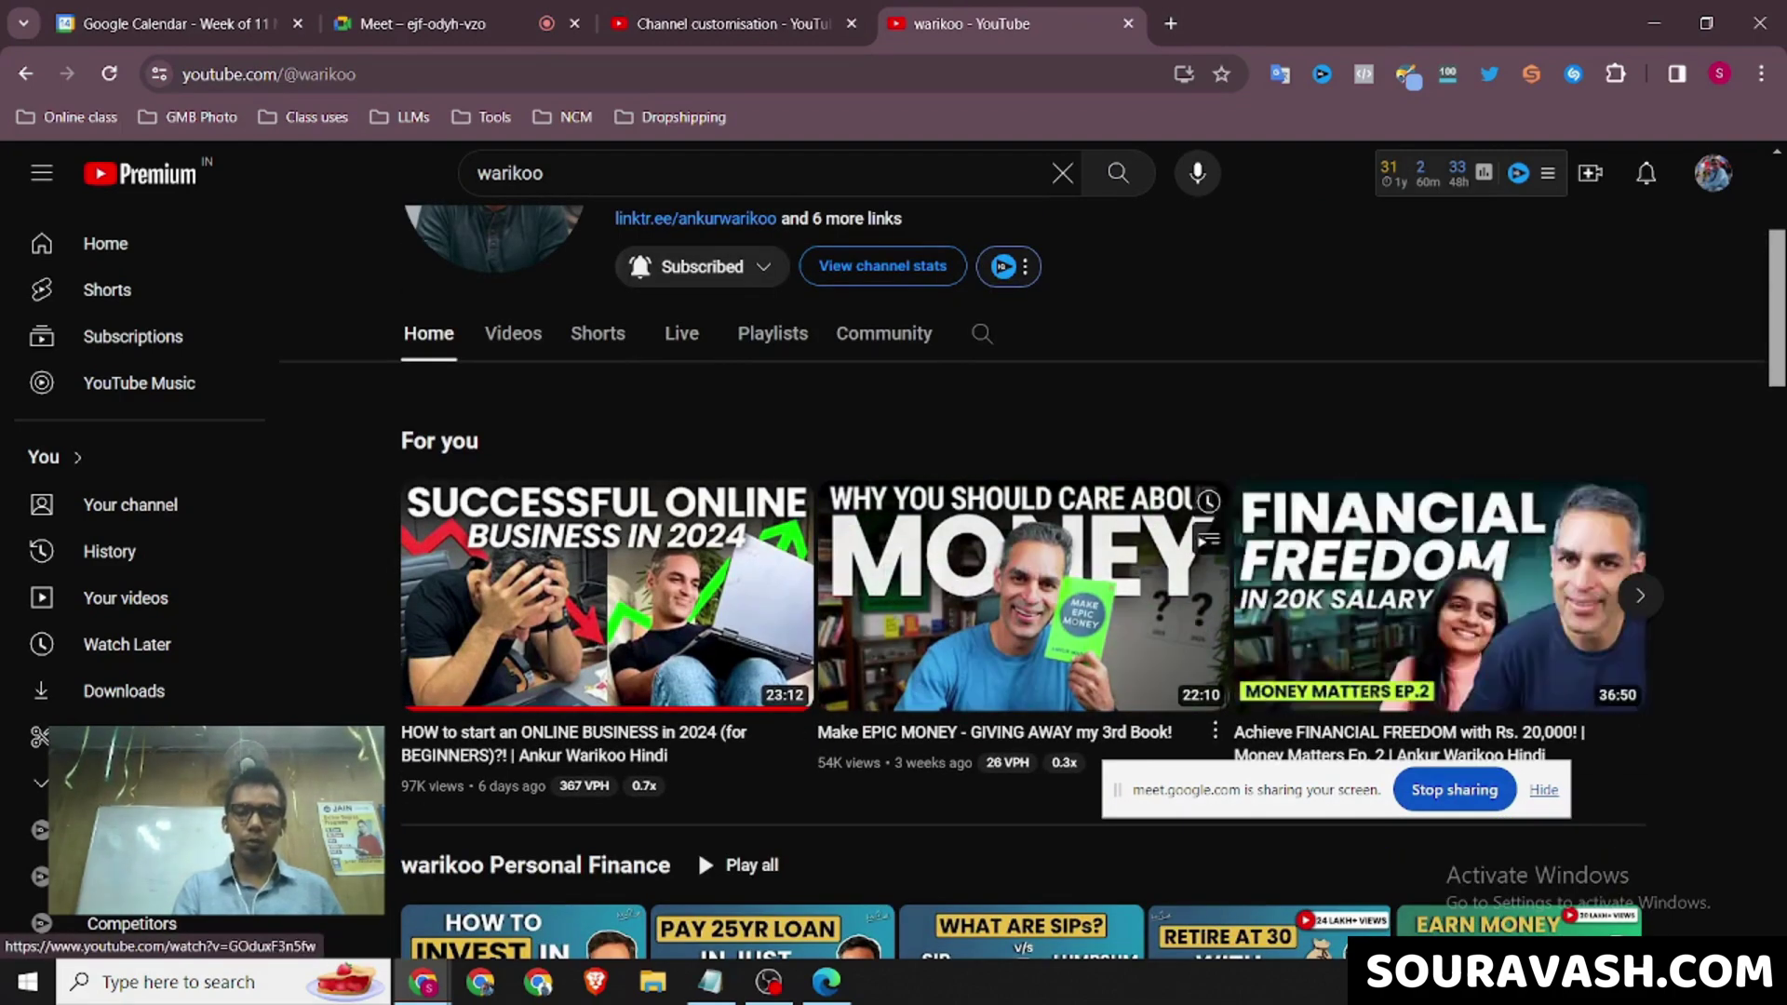
click(730, 23)
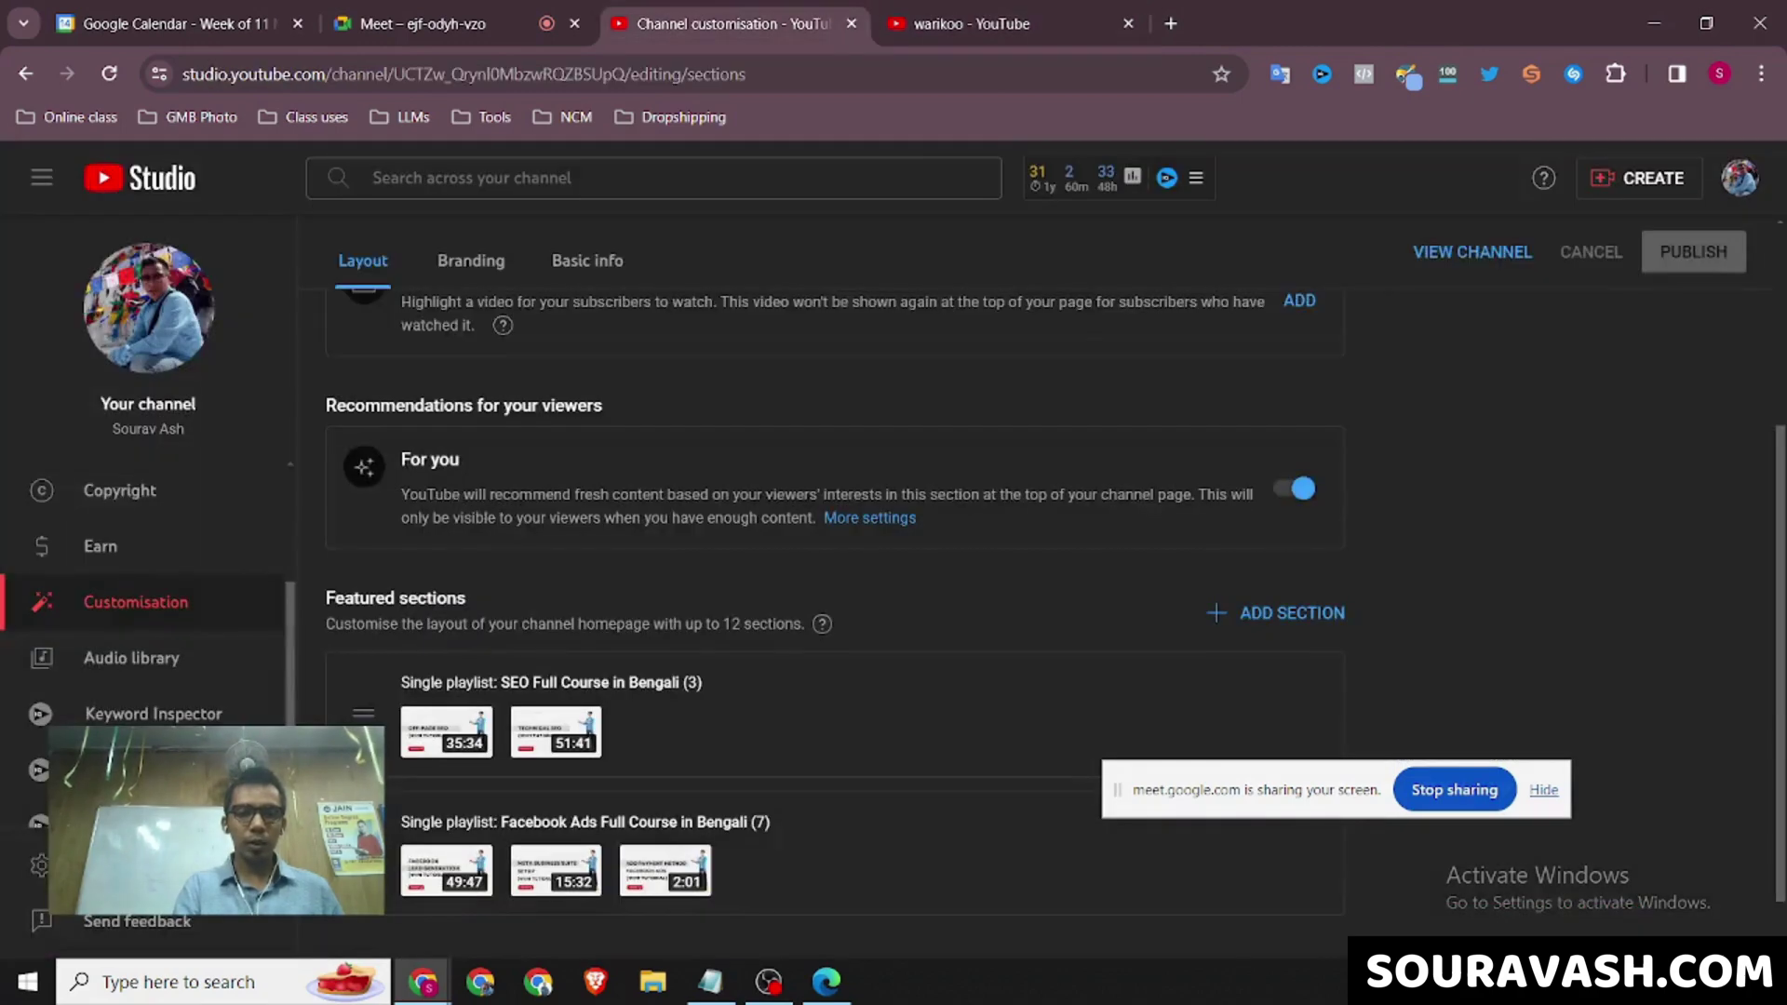
click(967, 23)
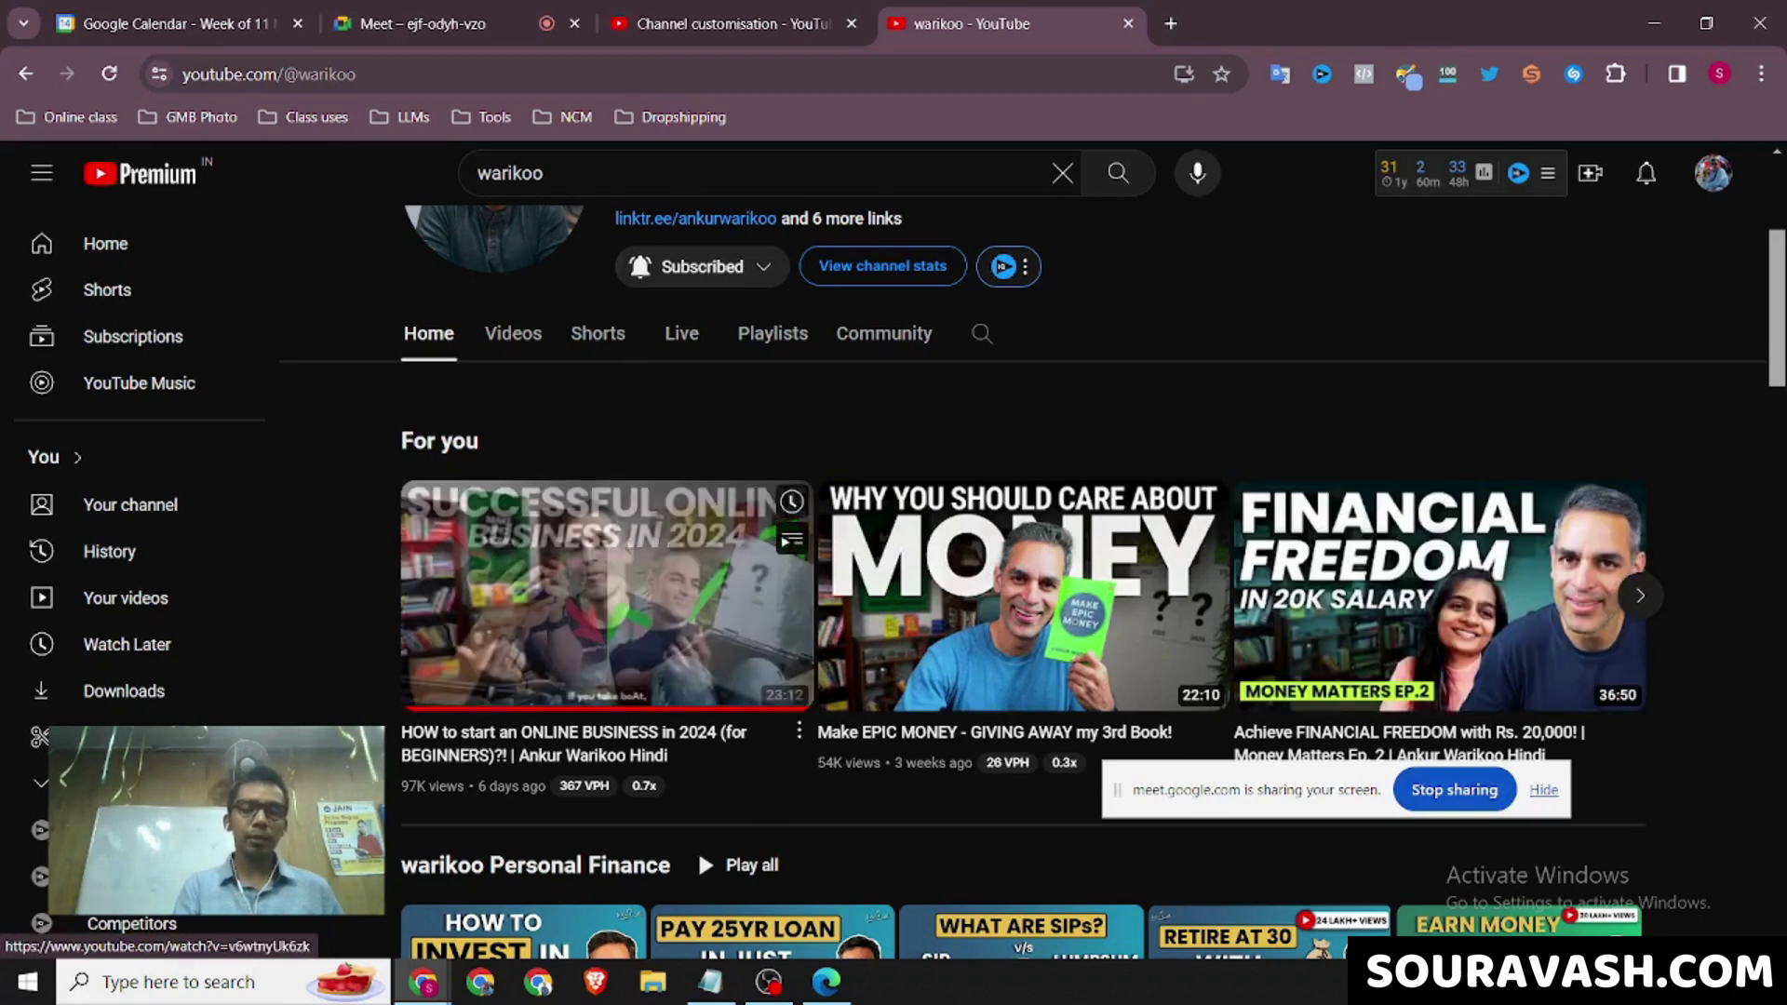
click(726, 23)
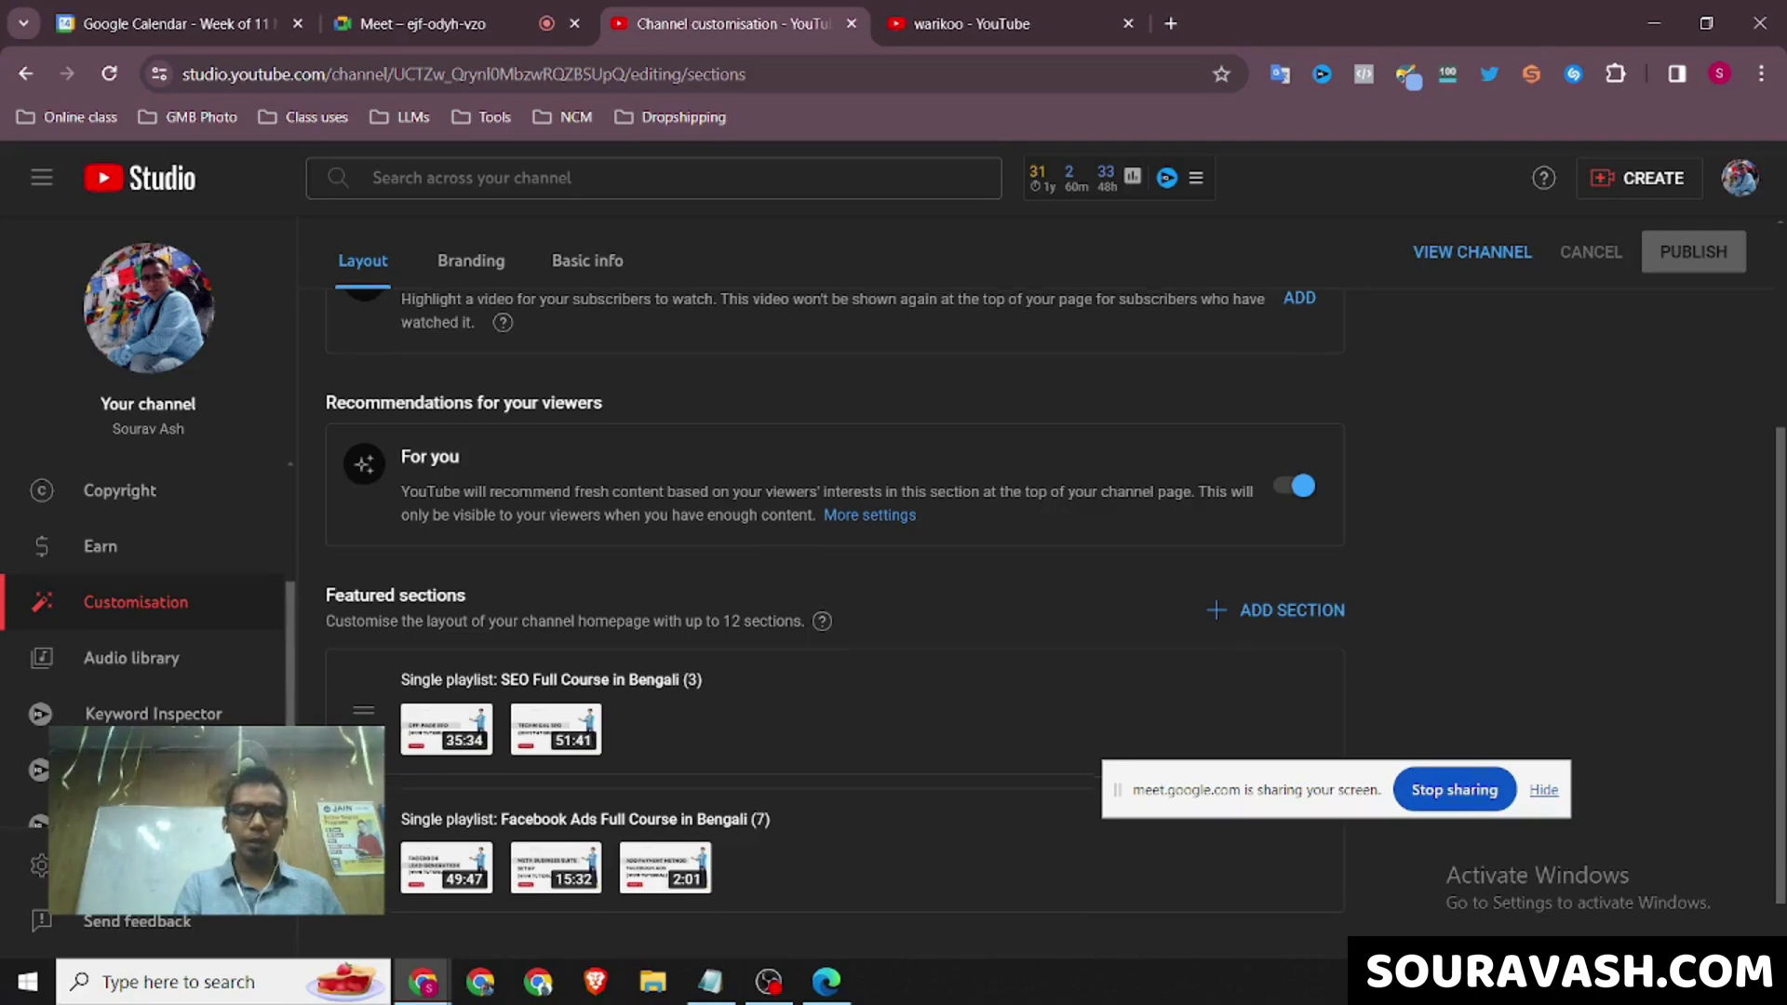
View the Featured sections in the Layout section and look through the playlist rows on warikoo's channel home page as an example.
scroll(835, 608, down, 1)
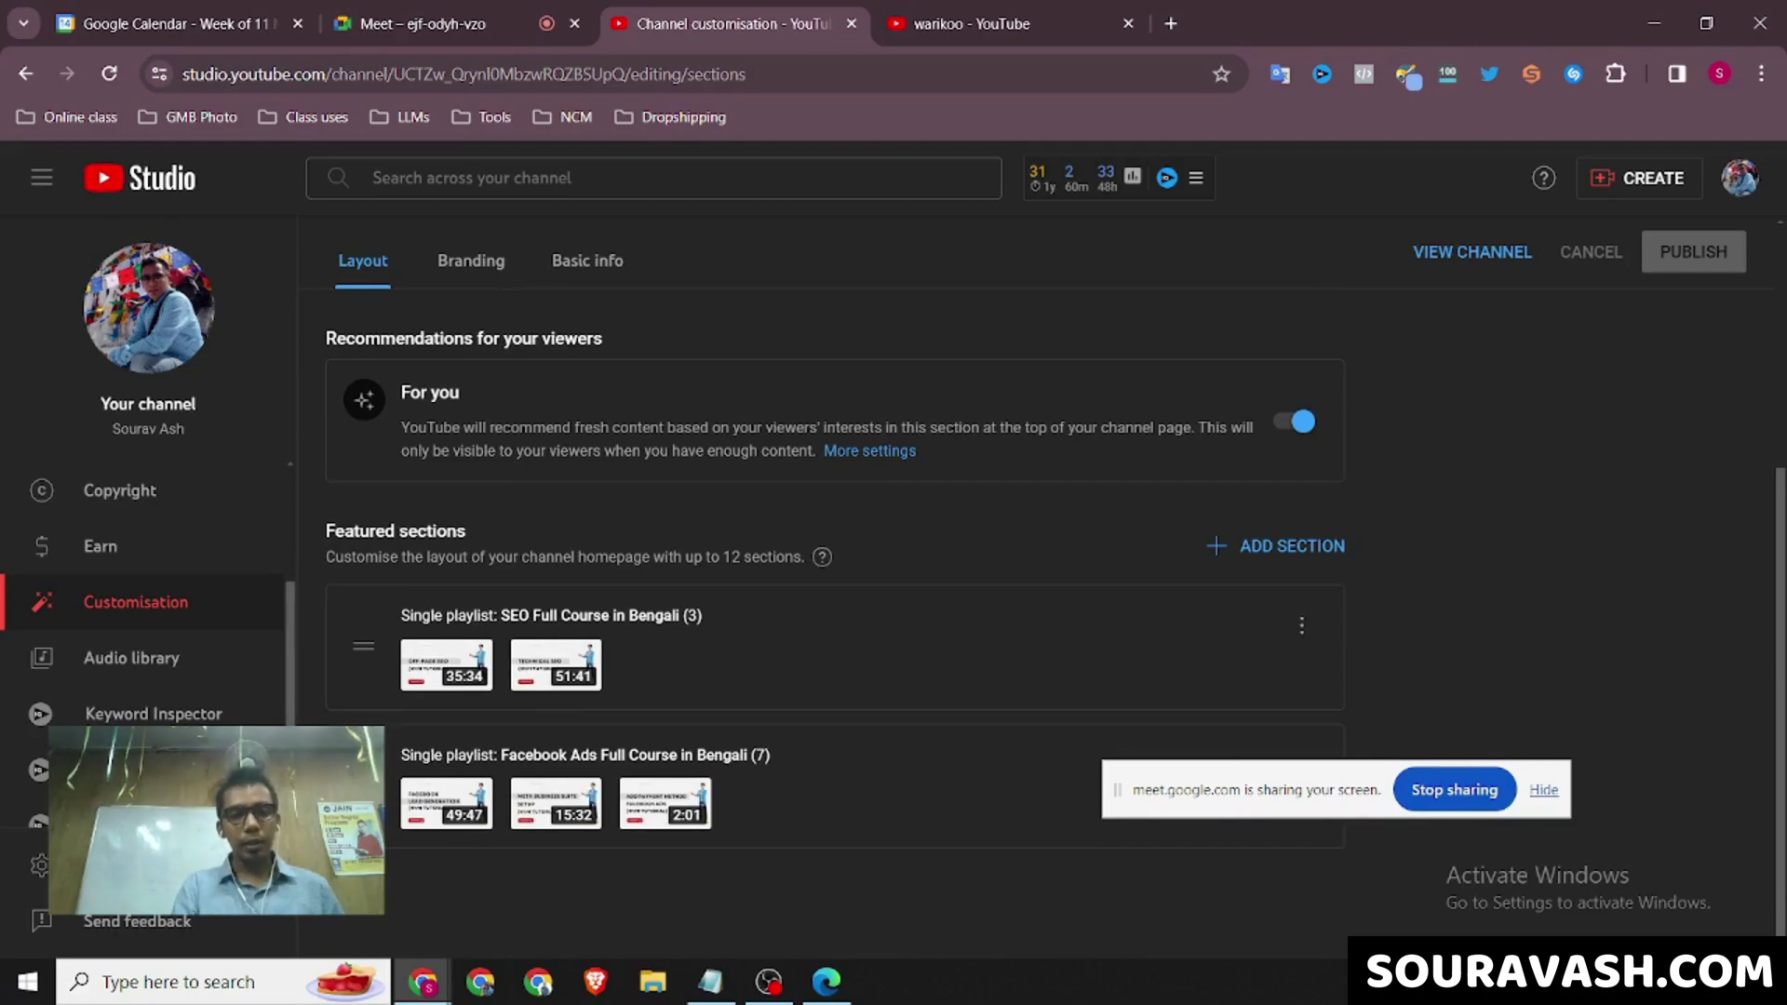
key(ctrl+Tab)
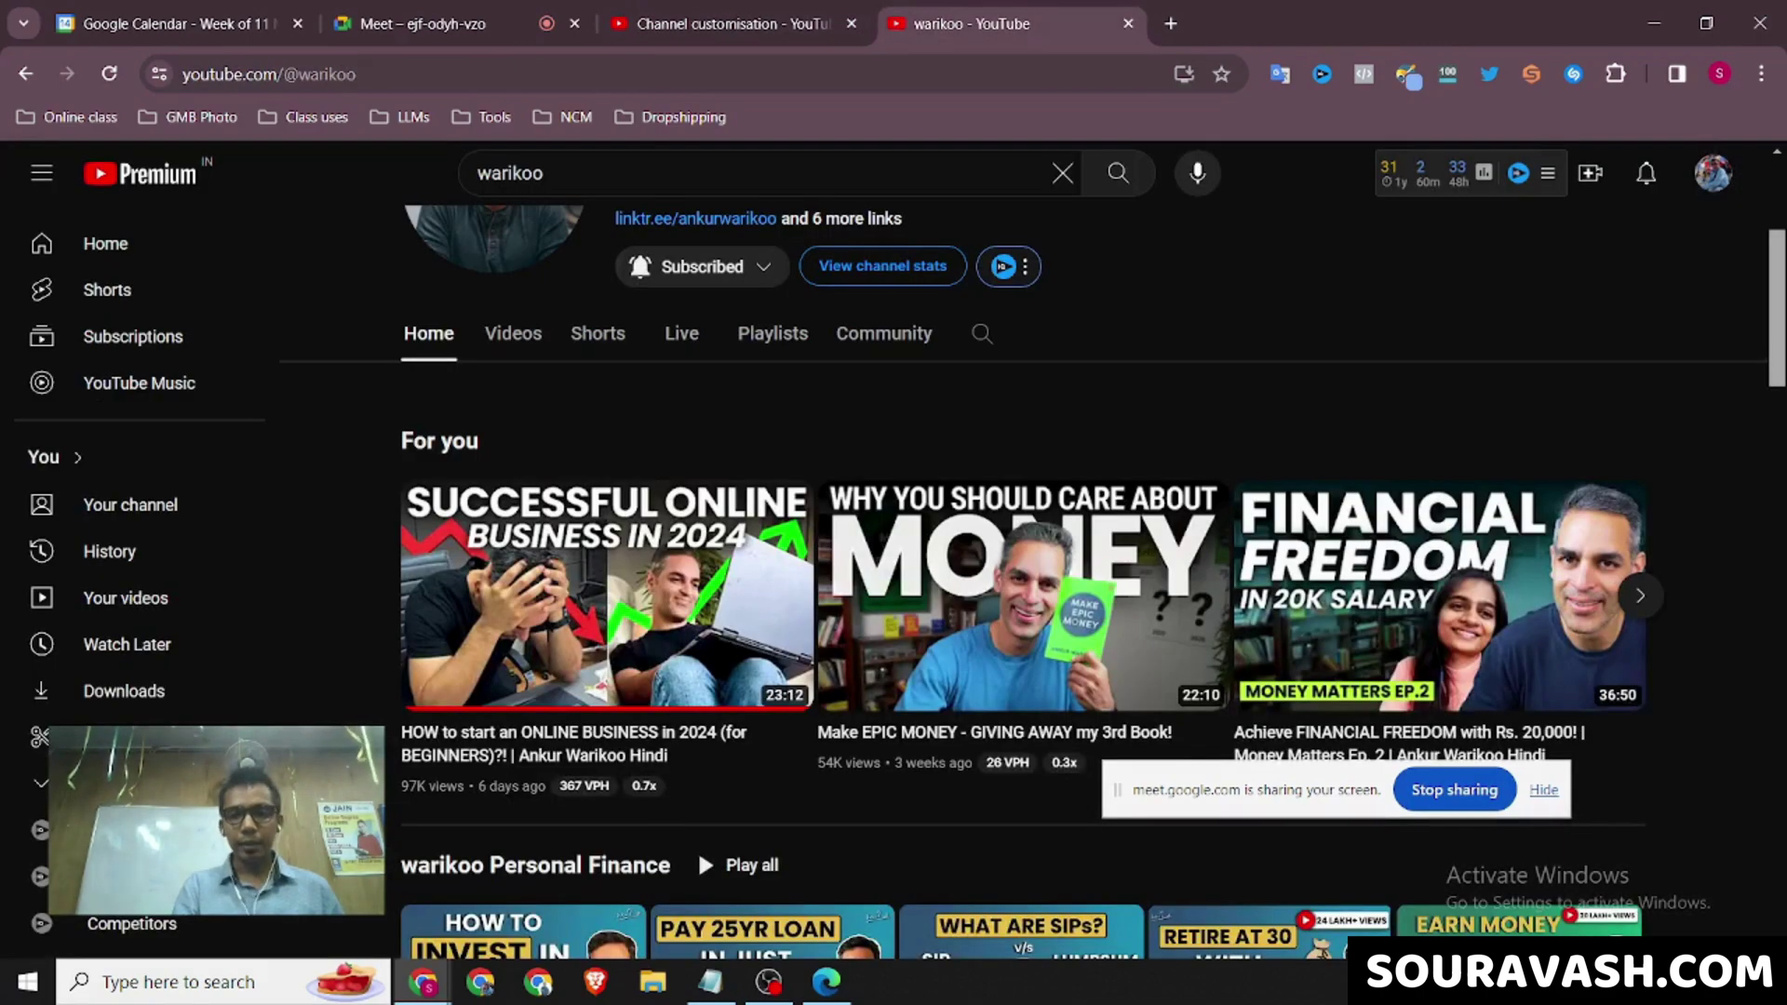
scroll(696, 848, down, 6)
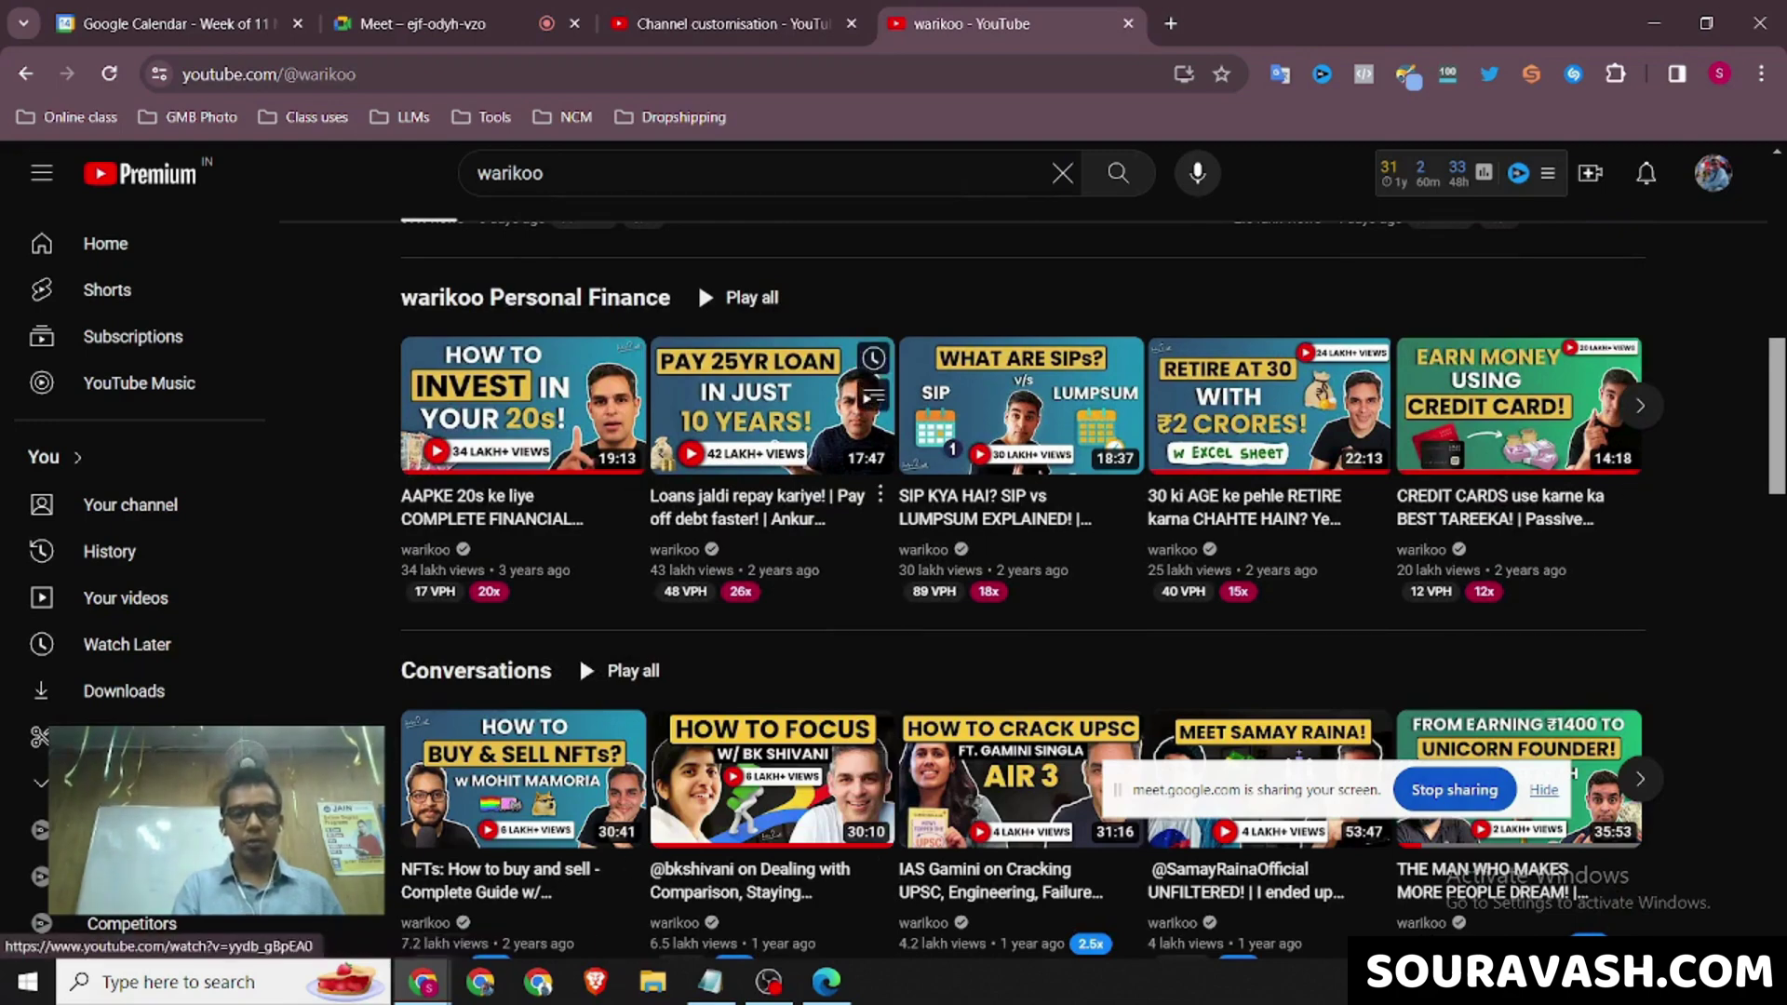
scroll(579, 656, down, 4)
scroll(579, 655, down, 3)
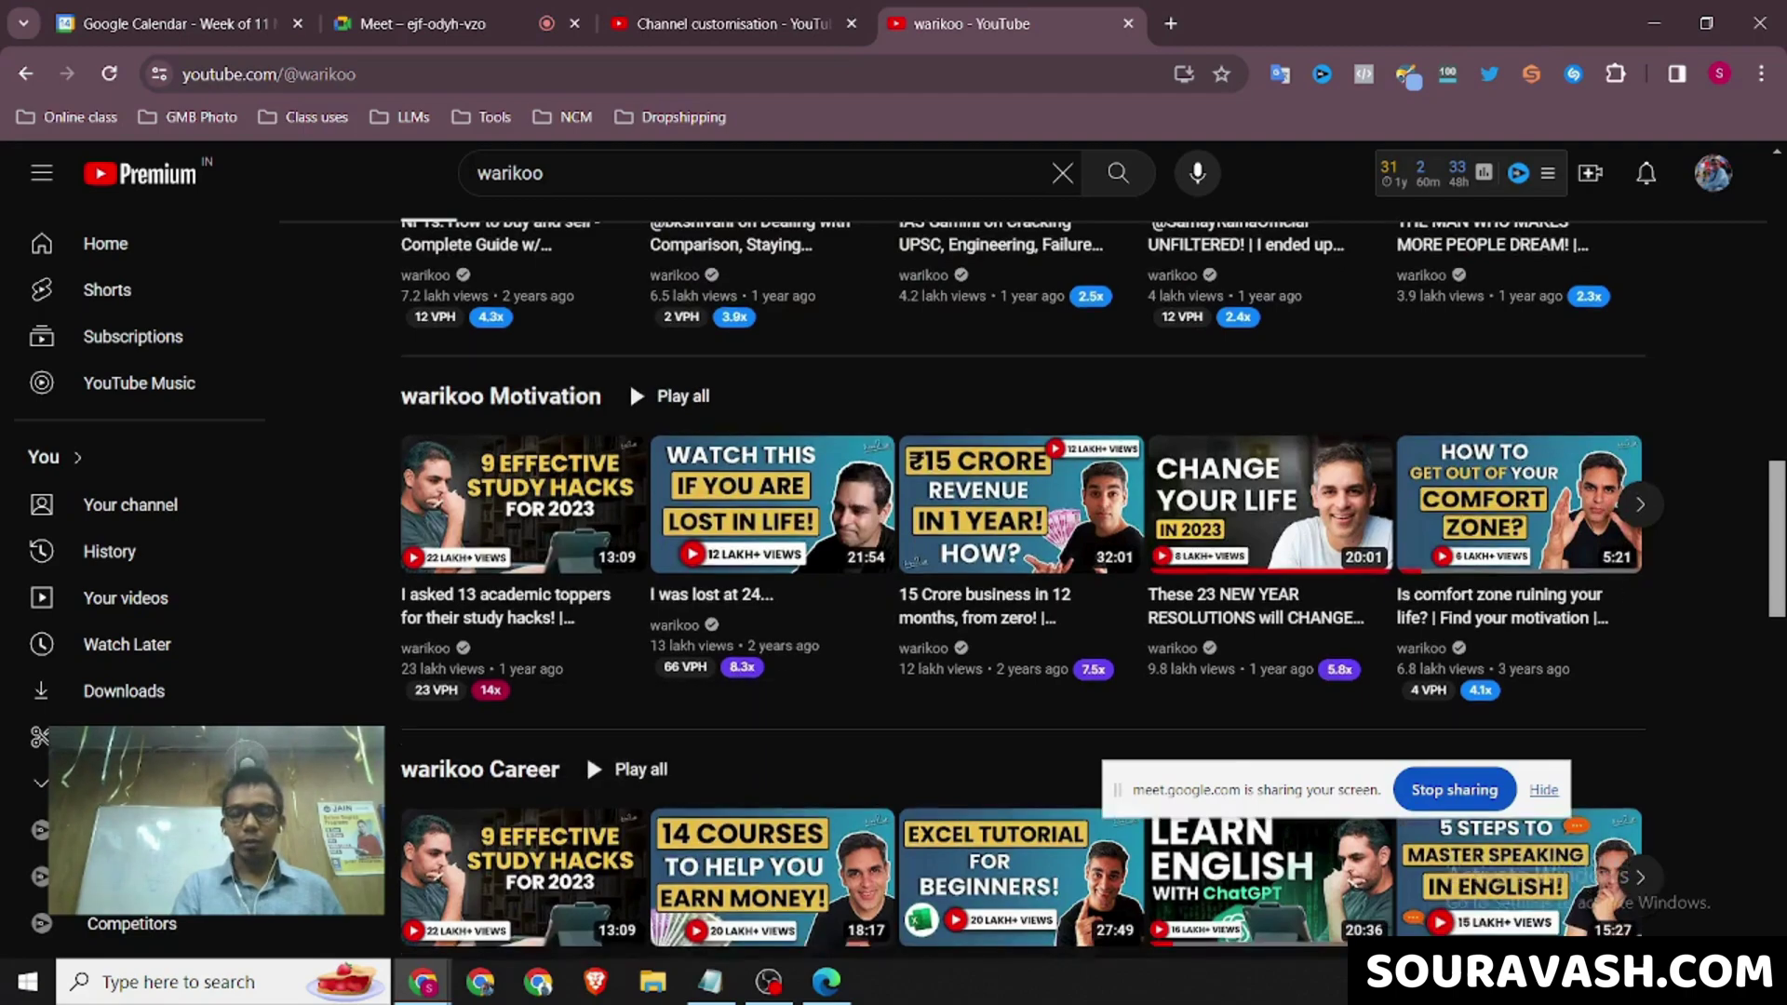
scroll(629, 849, up, 5)
scroll(630, 888, up, 6)
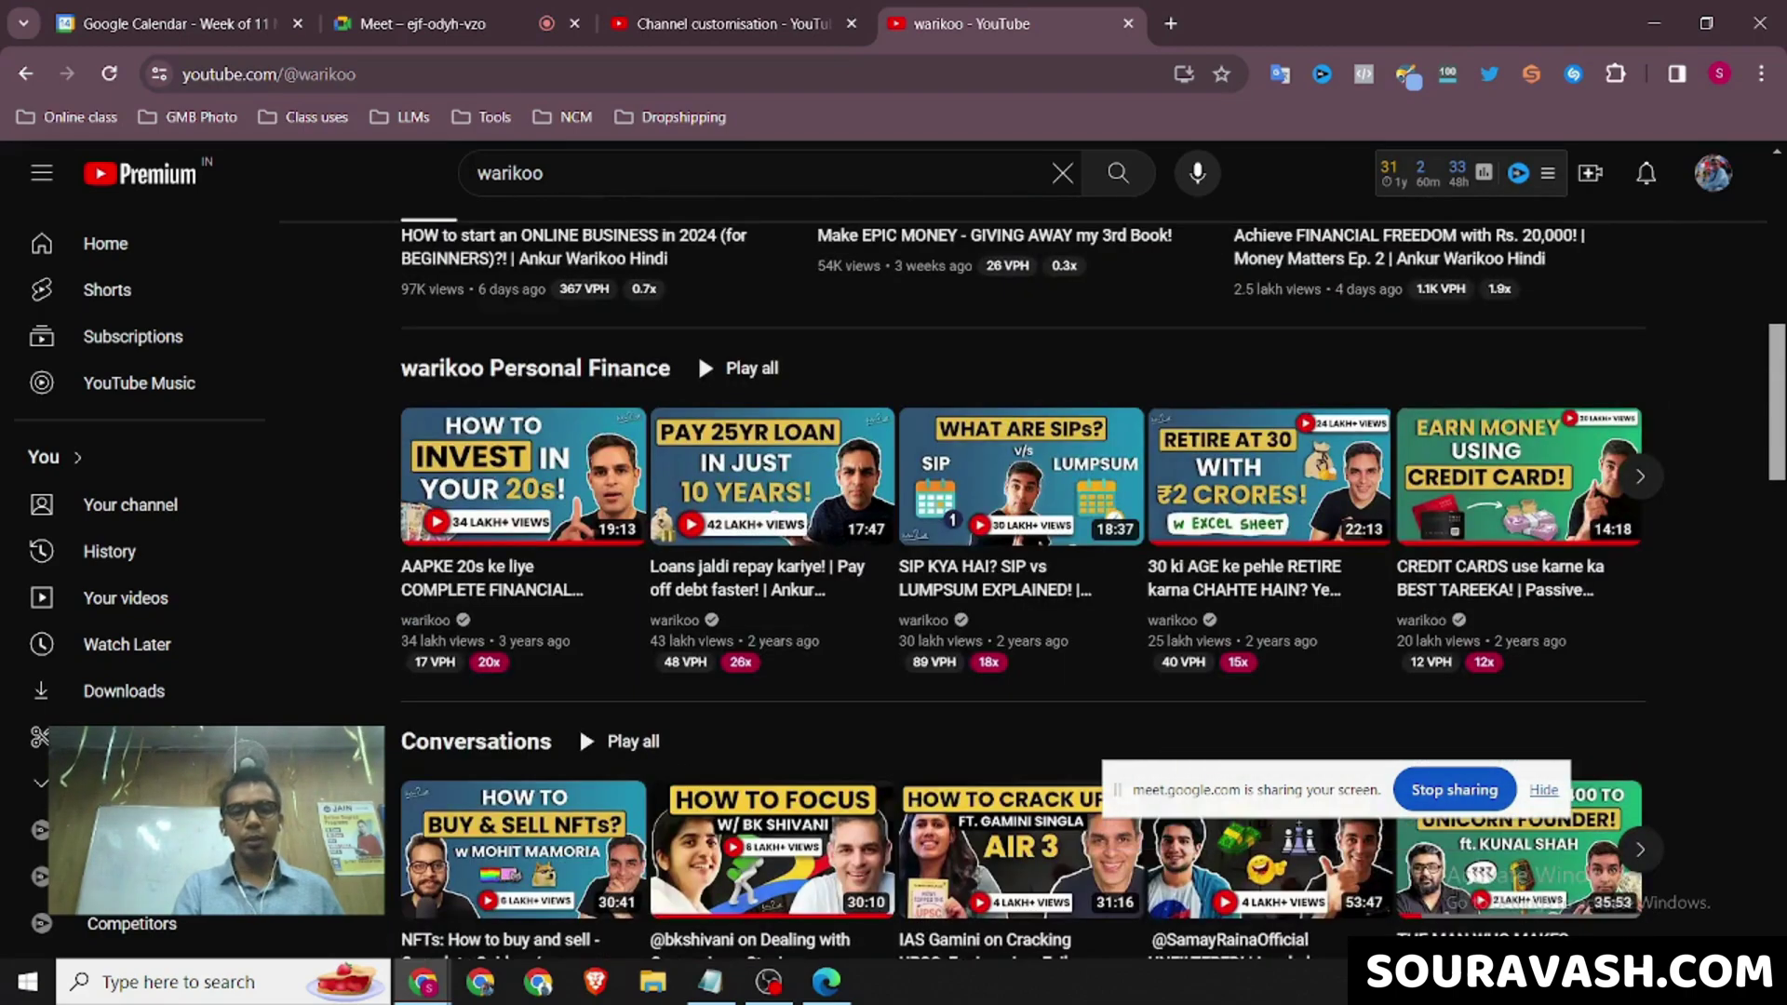
scroll(696, 688, down, 5)
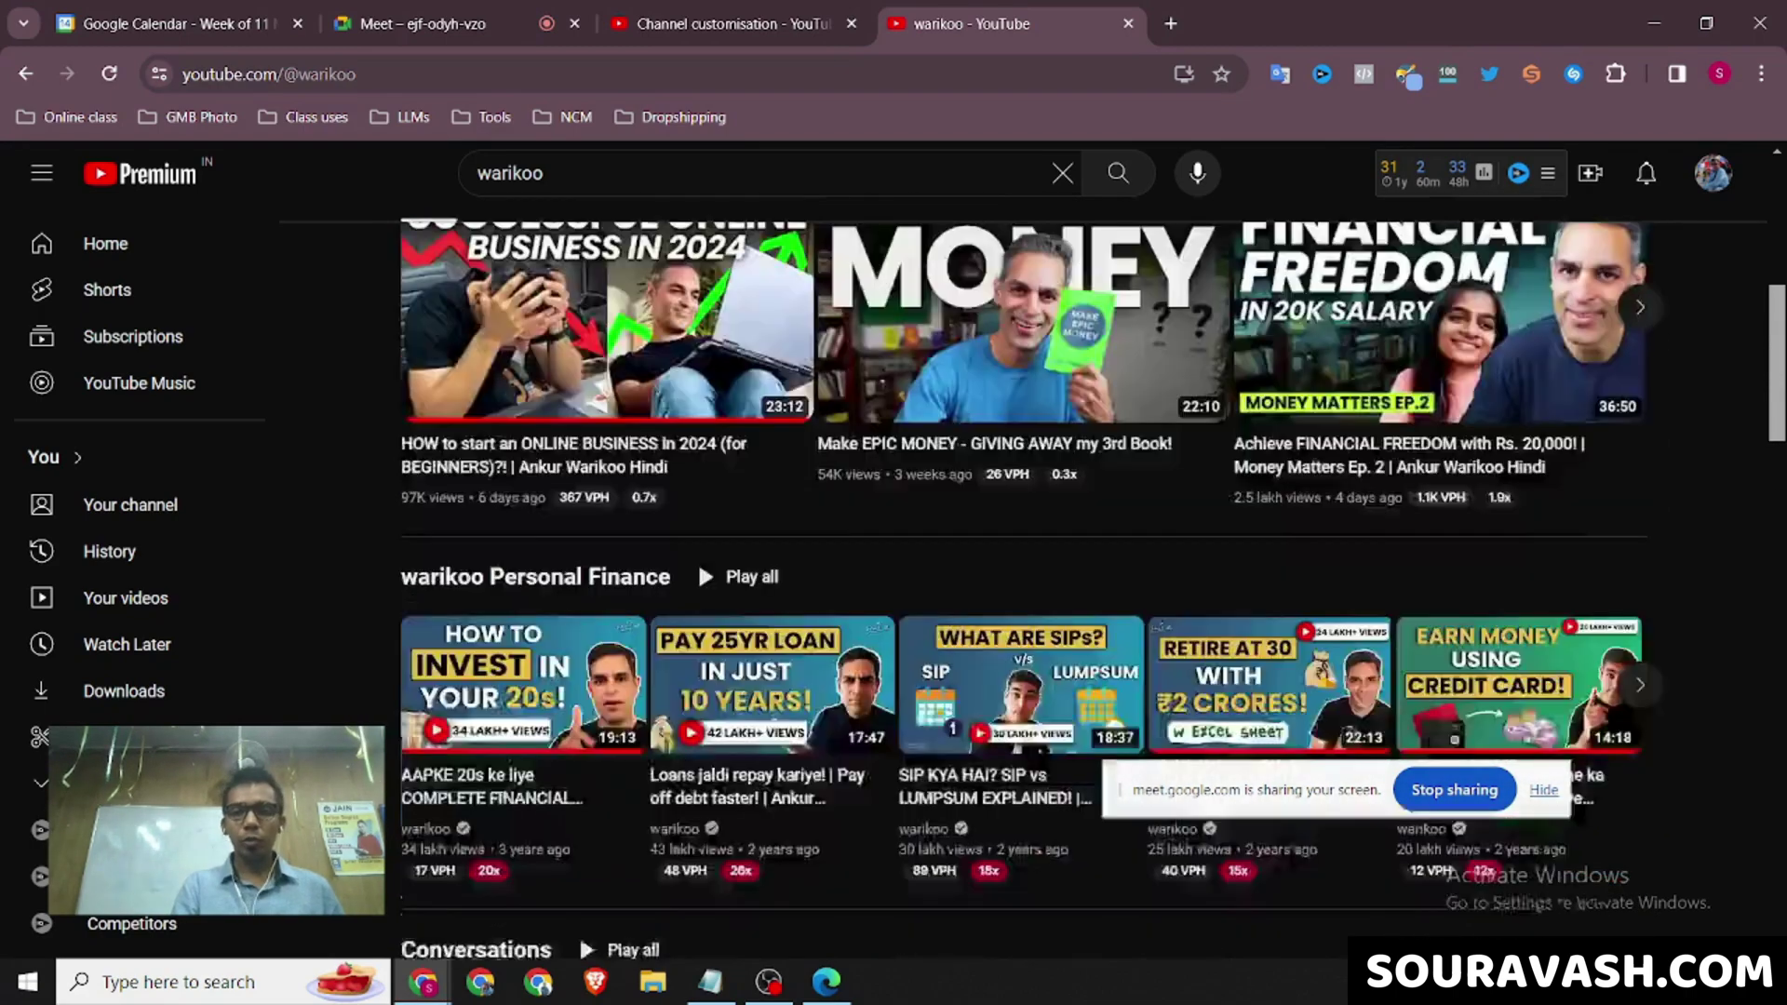
Show the section types that can be added to the channel layout, comparing them with warikoo's further playlist rows, and close the list.
key(ctrl+shift+Tab)
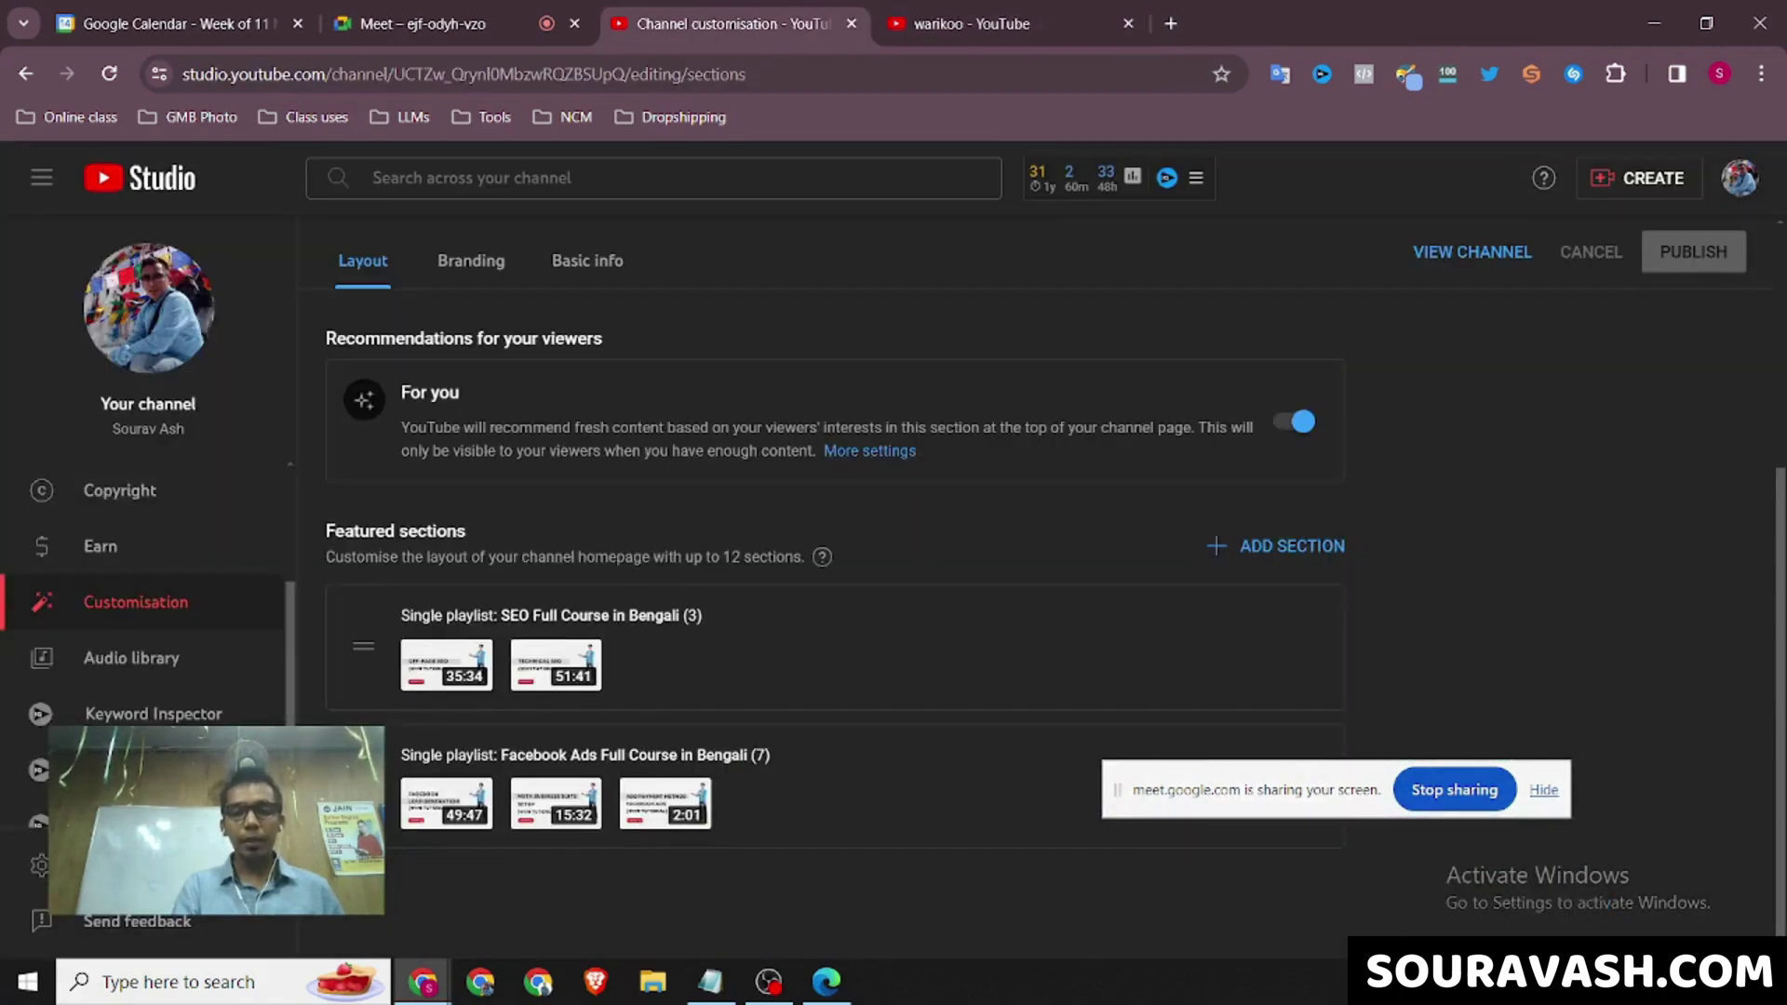
click(1275, 546)
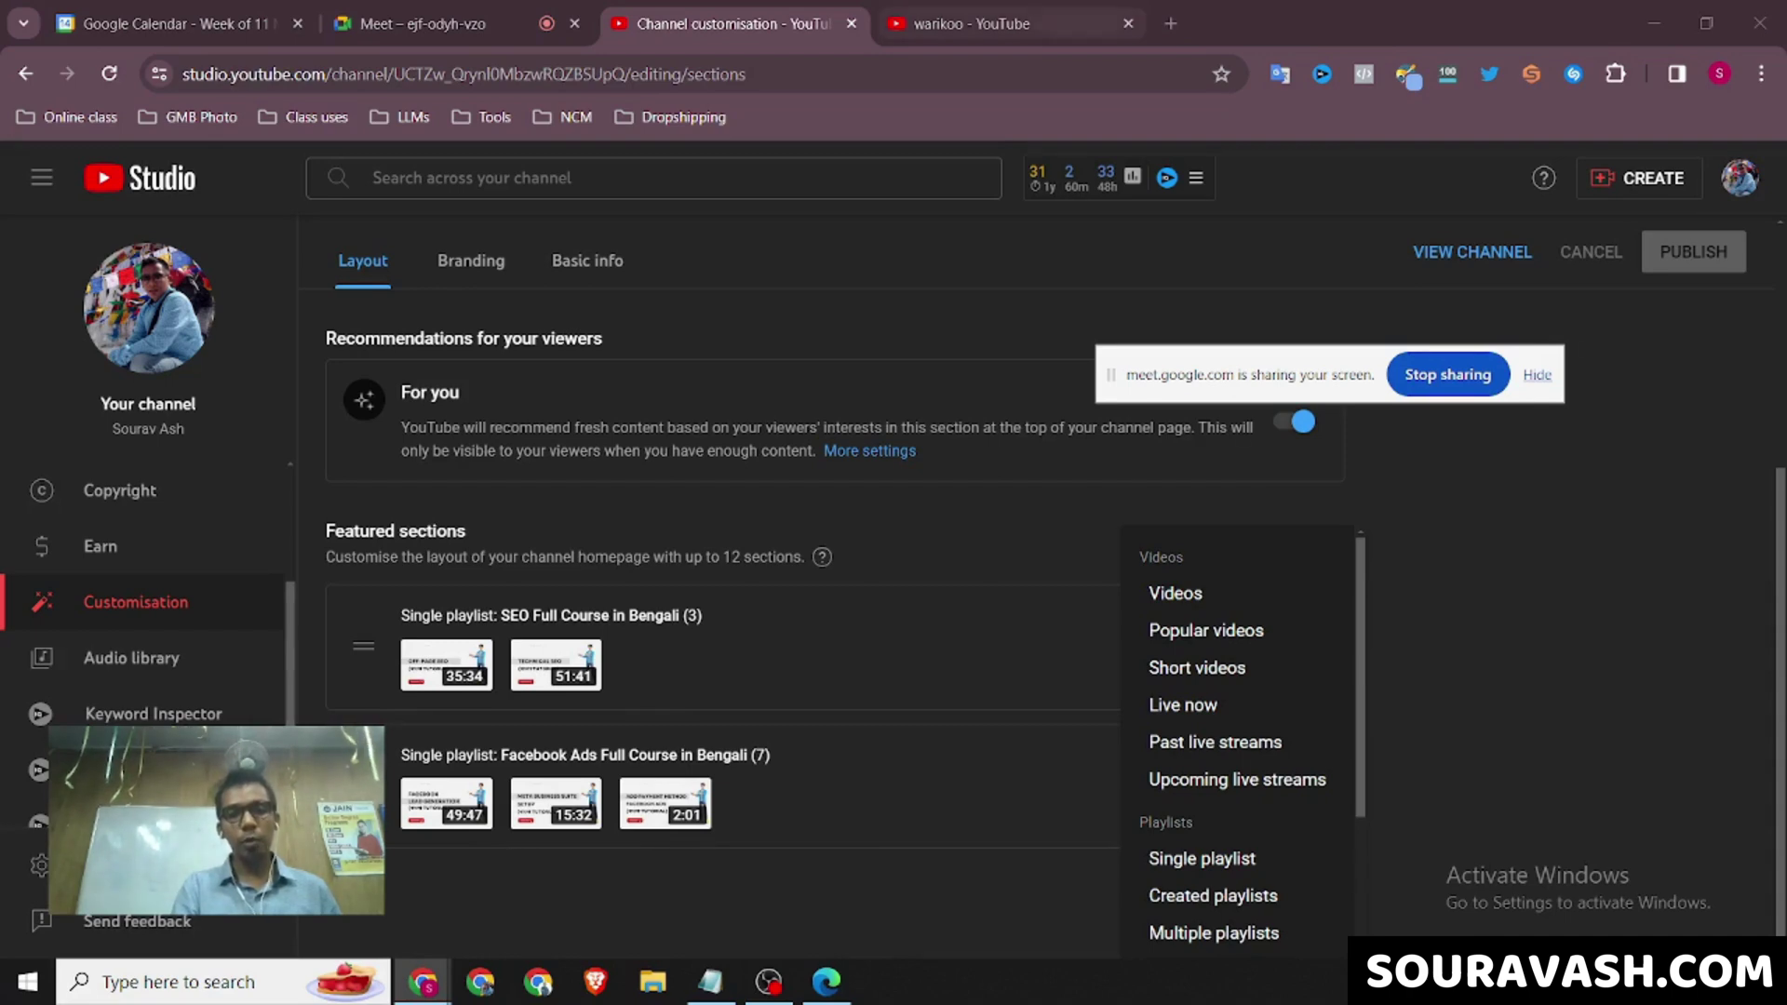
click(958, 24)
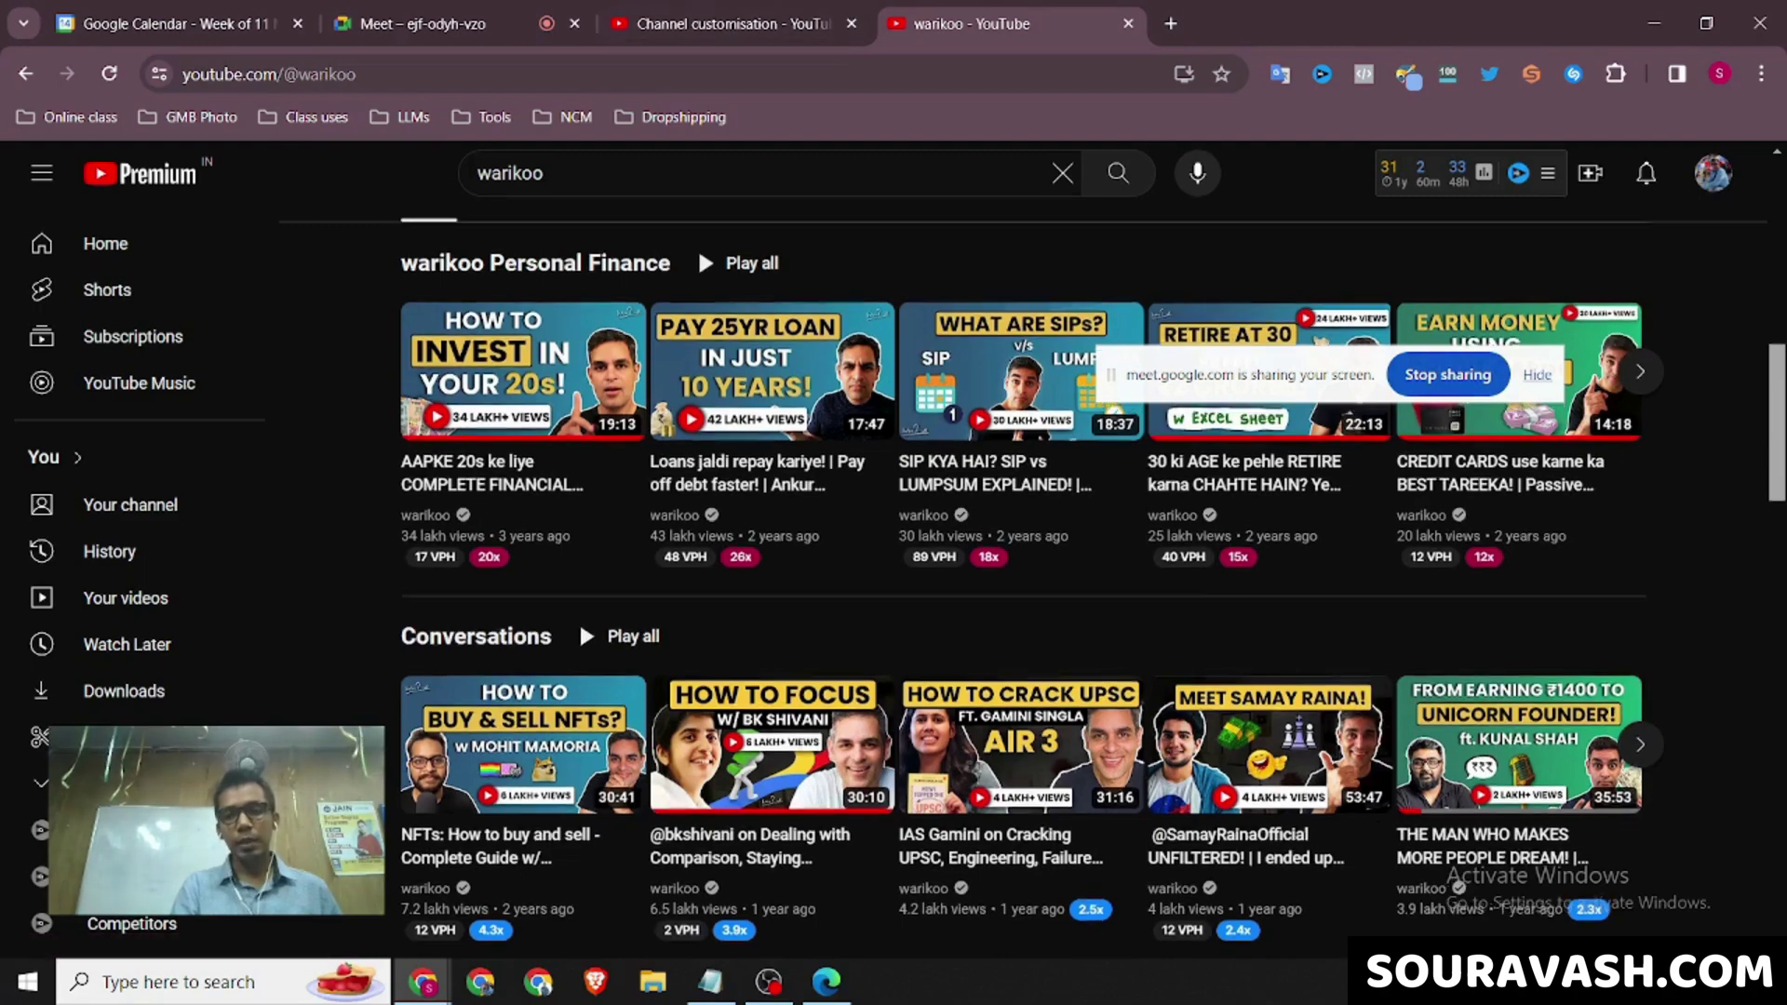
scroll(579, 616, down, 12)
scroll(585, 243, down, 5)
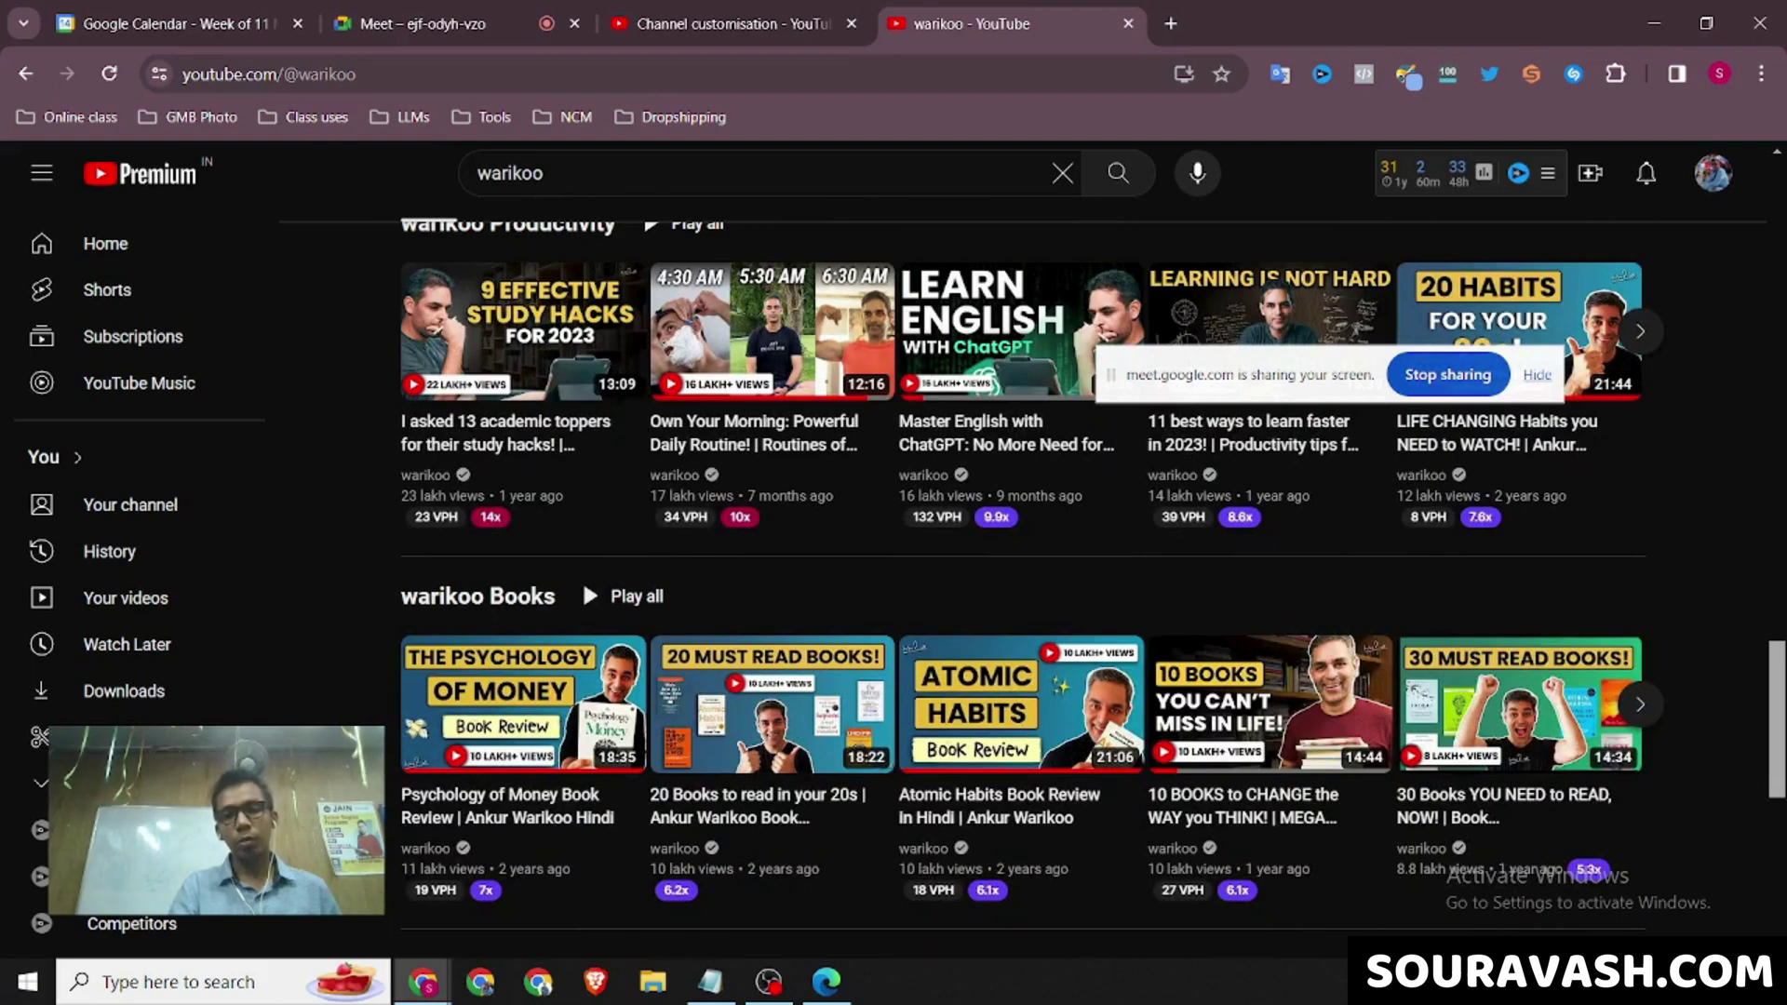
key(ctrl+shift+Tab)
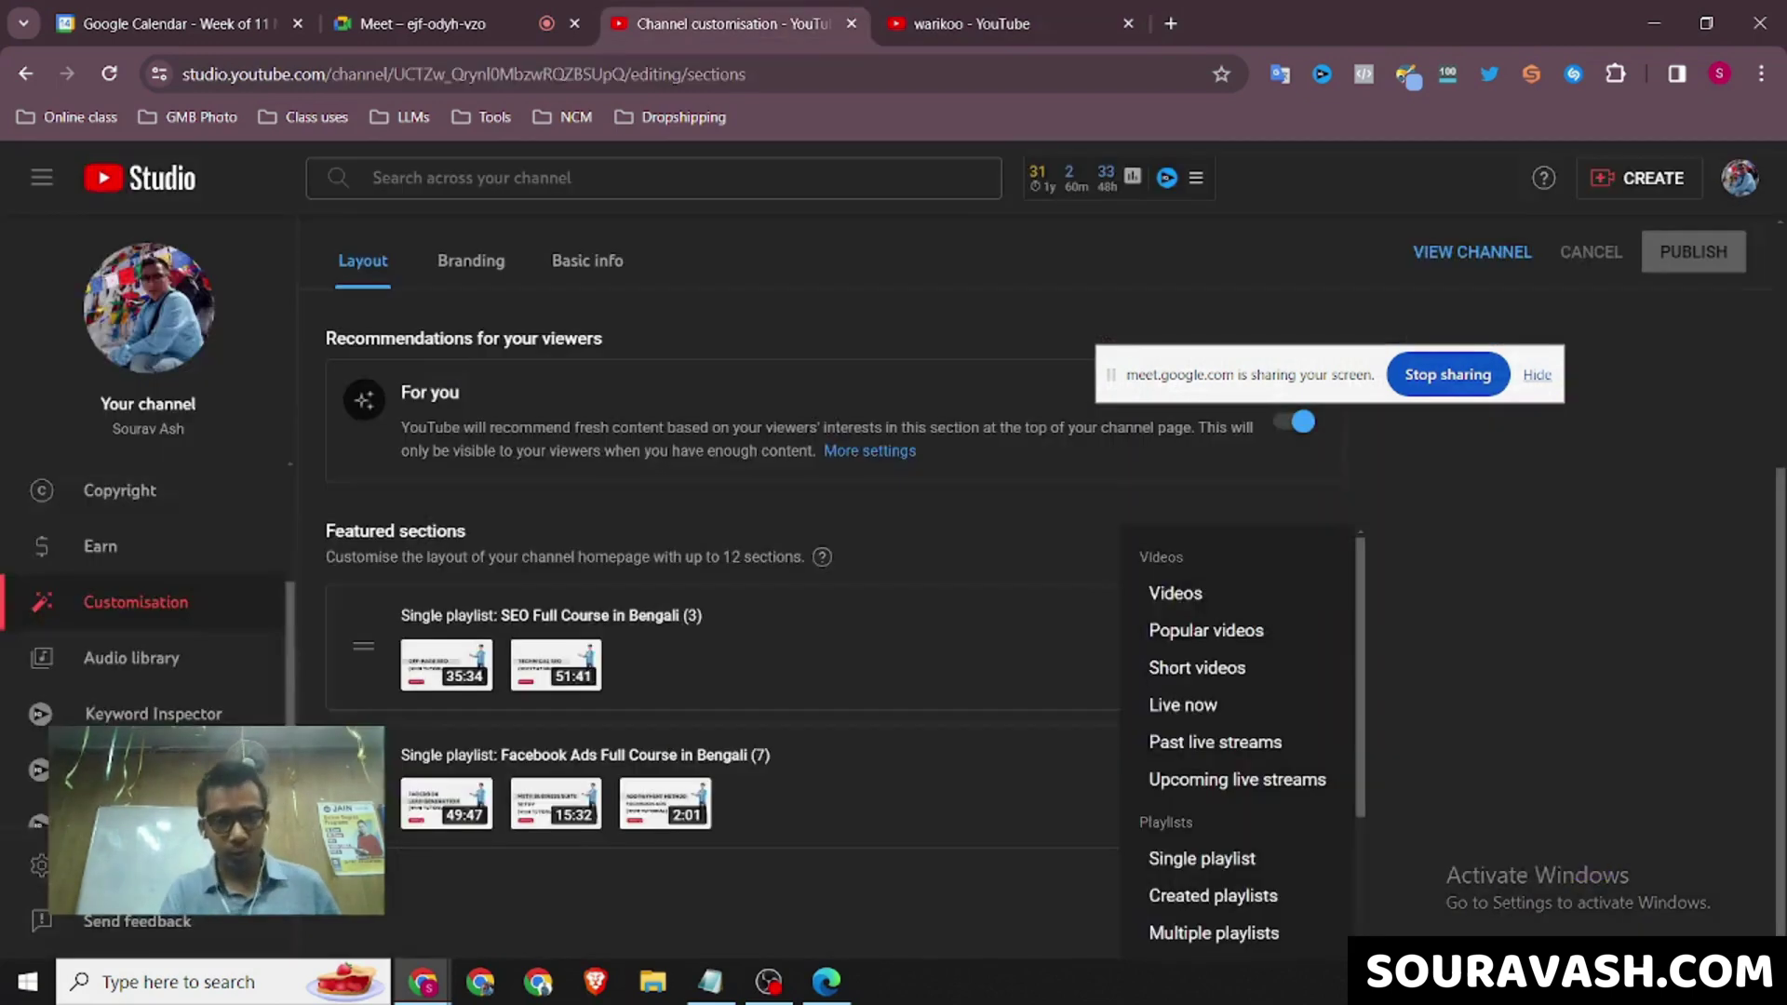
key(Escape)
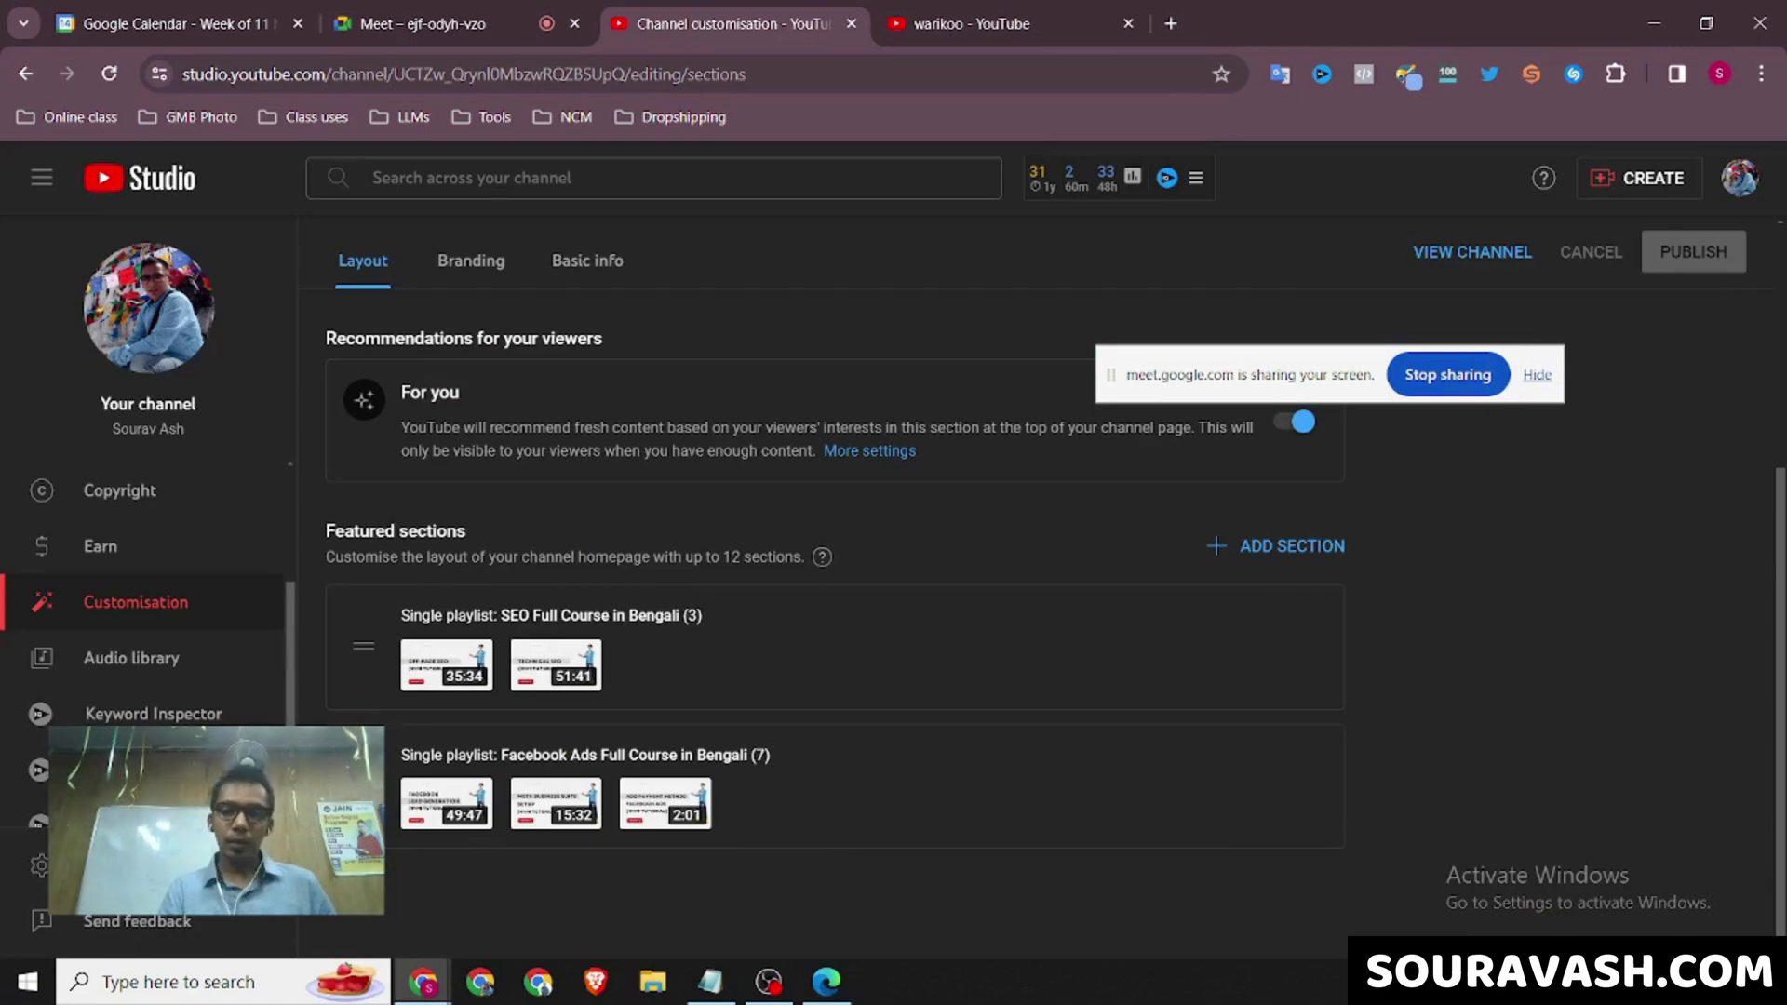
Open the studio settings and display the Channel basic info with the country of residence and keywords.
scroll(835, 596, up, 4)
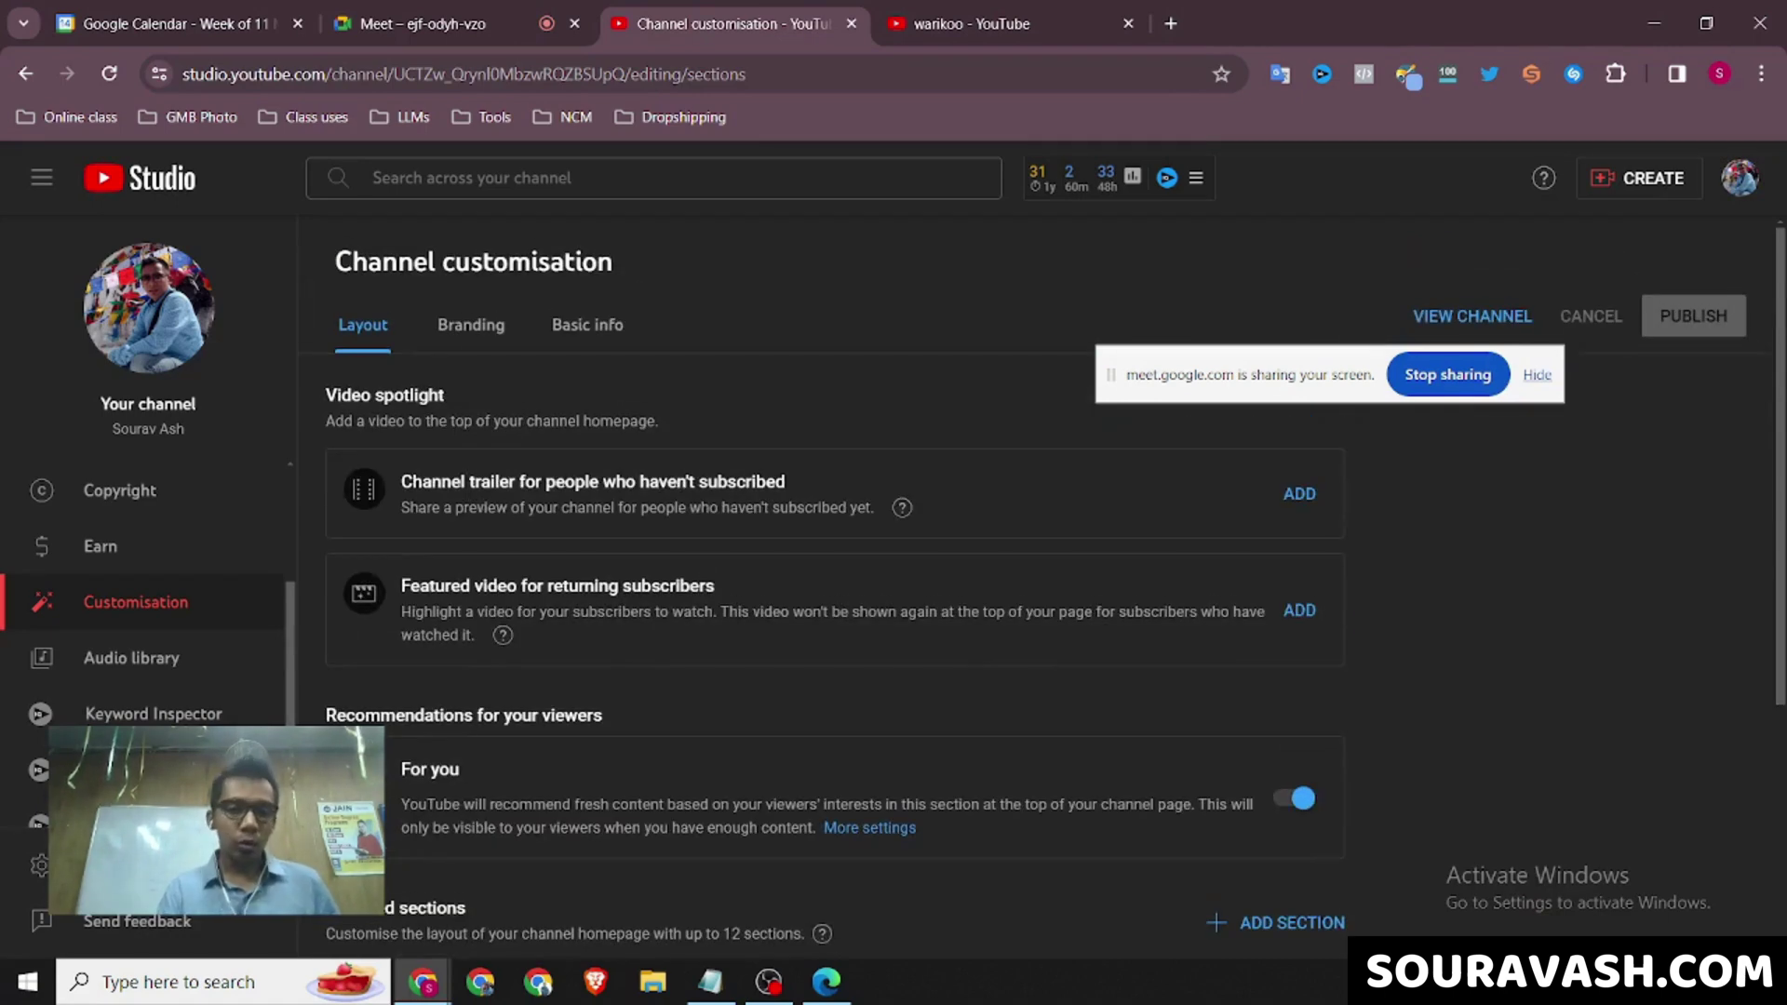
scroll(149, 595, down, 2)
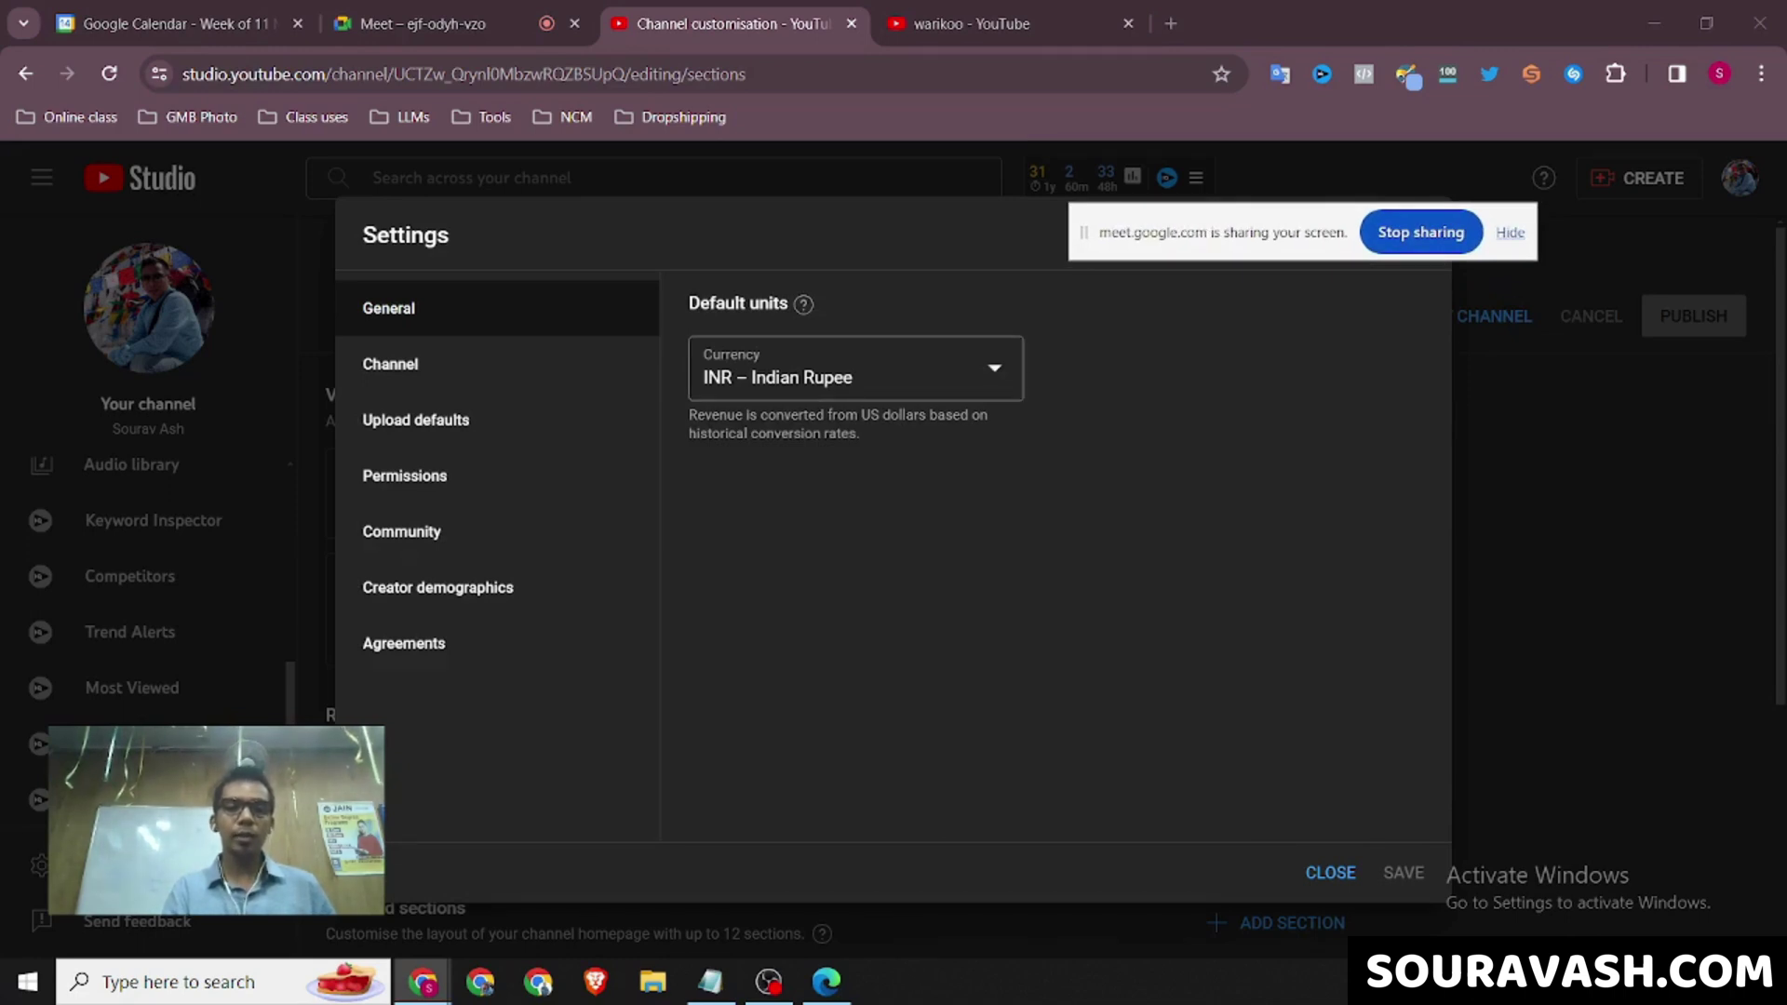
click(390, 364)
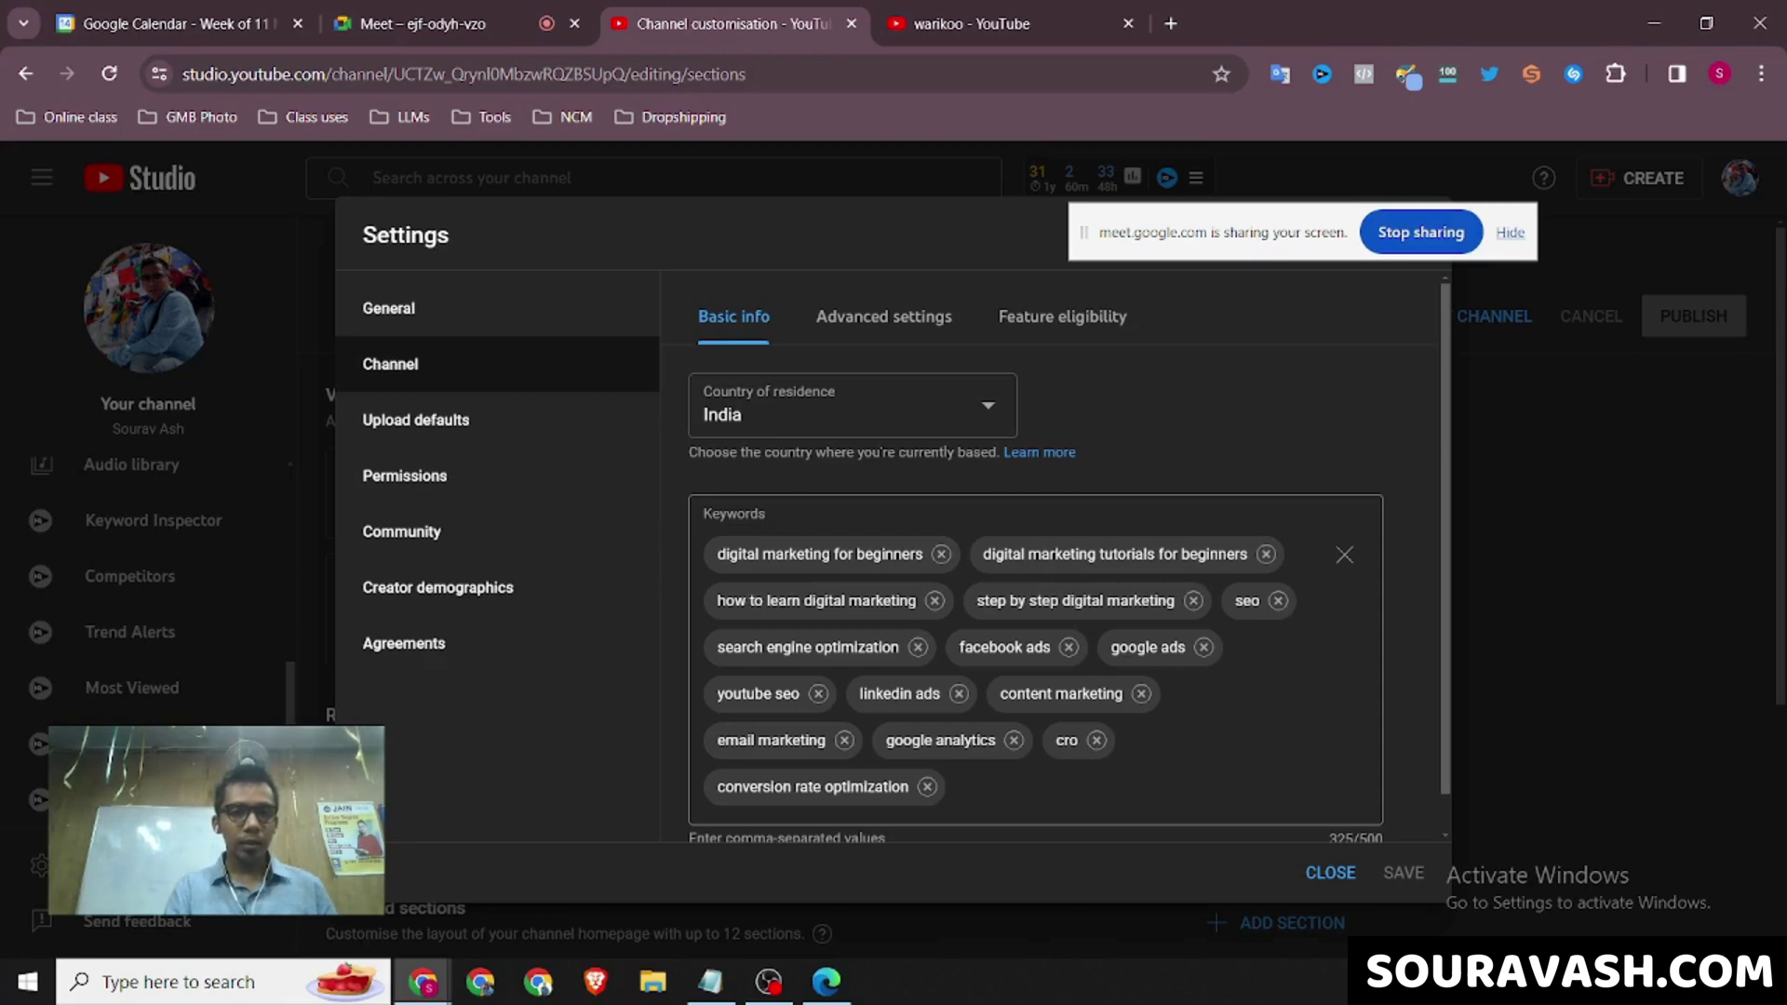
Open studio.youtube.com in a new browser tab and return to the channel settings.
key(ctrl+t)
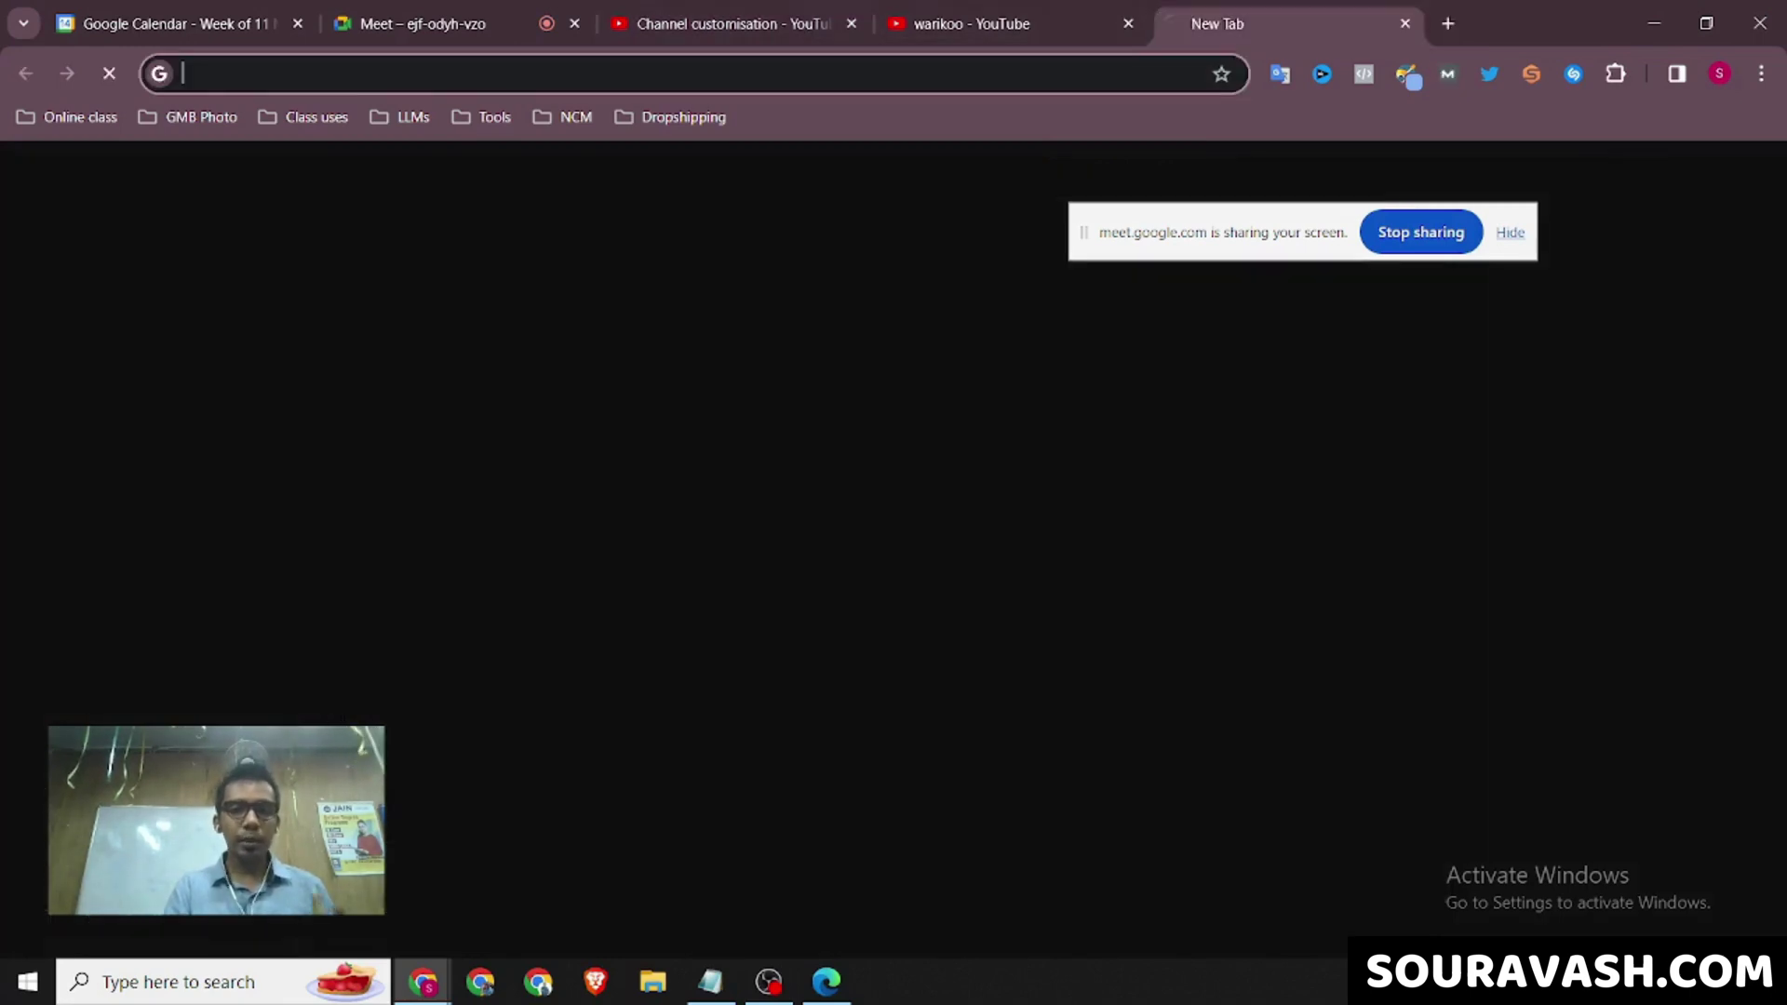
text(studio.youtube.com)
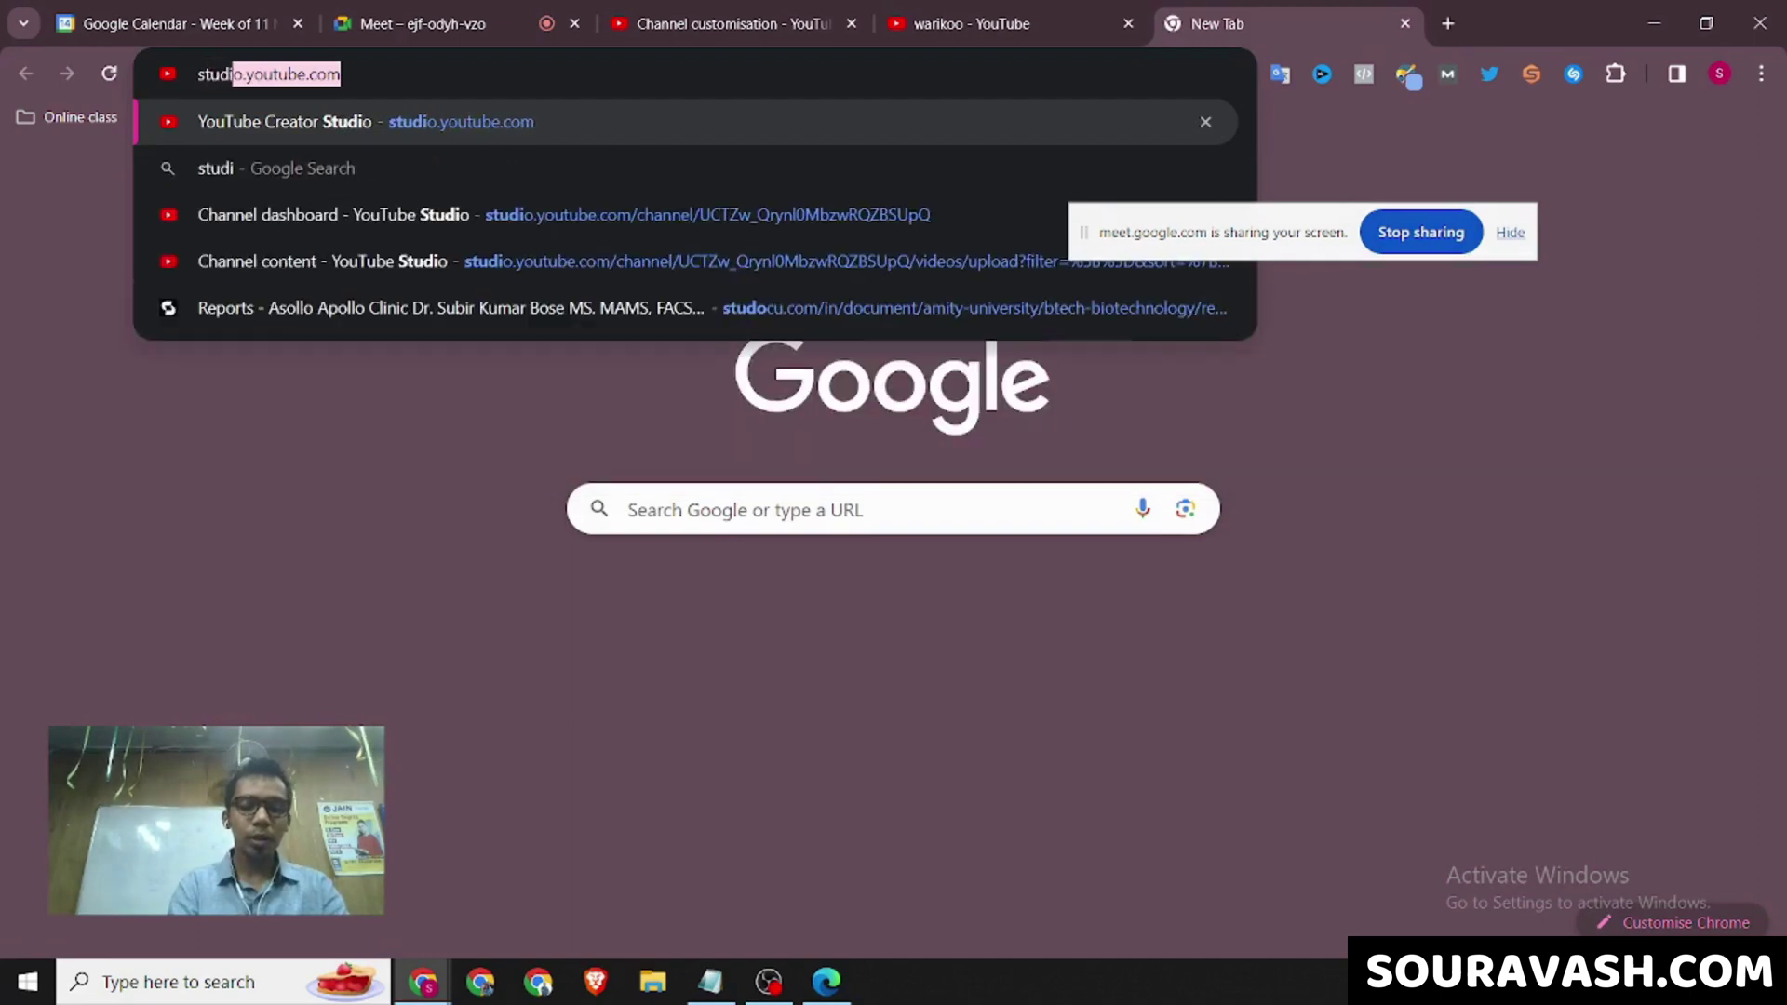
key(Return)
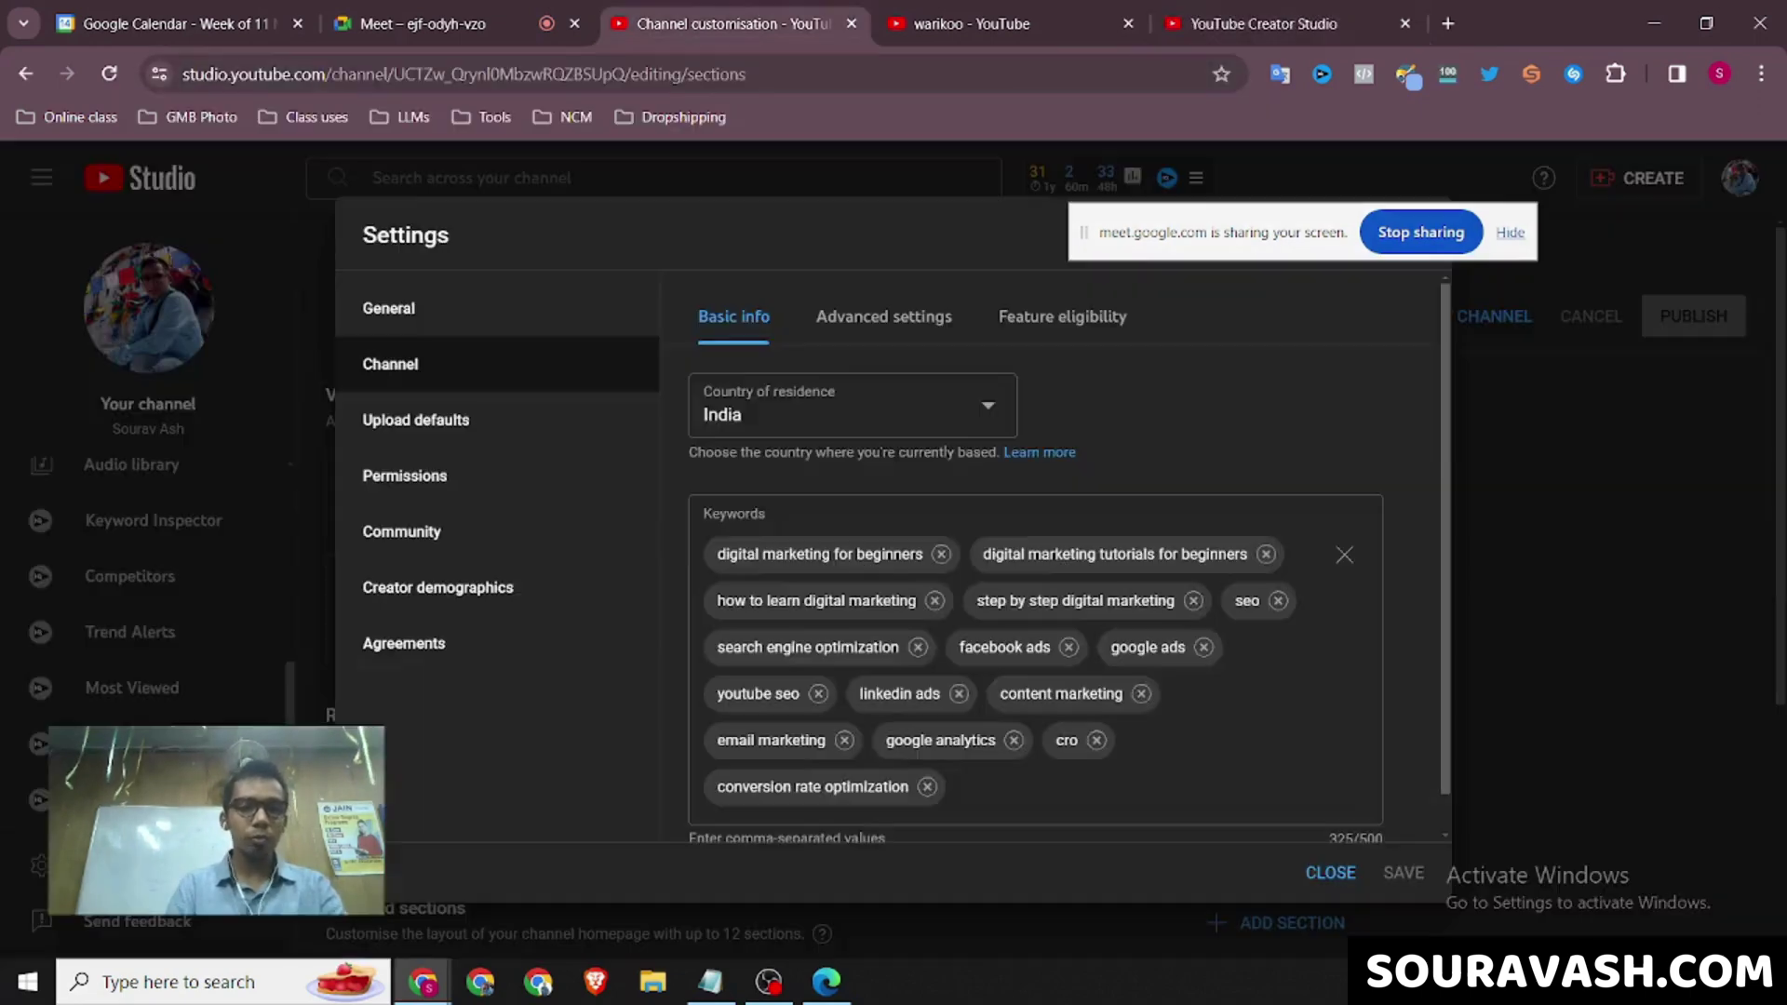
Open the Research section of the channel analytics in the other Studio browser tab and search for "digital marketing tutorial".
click(1263, 24)
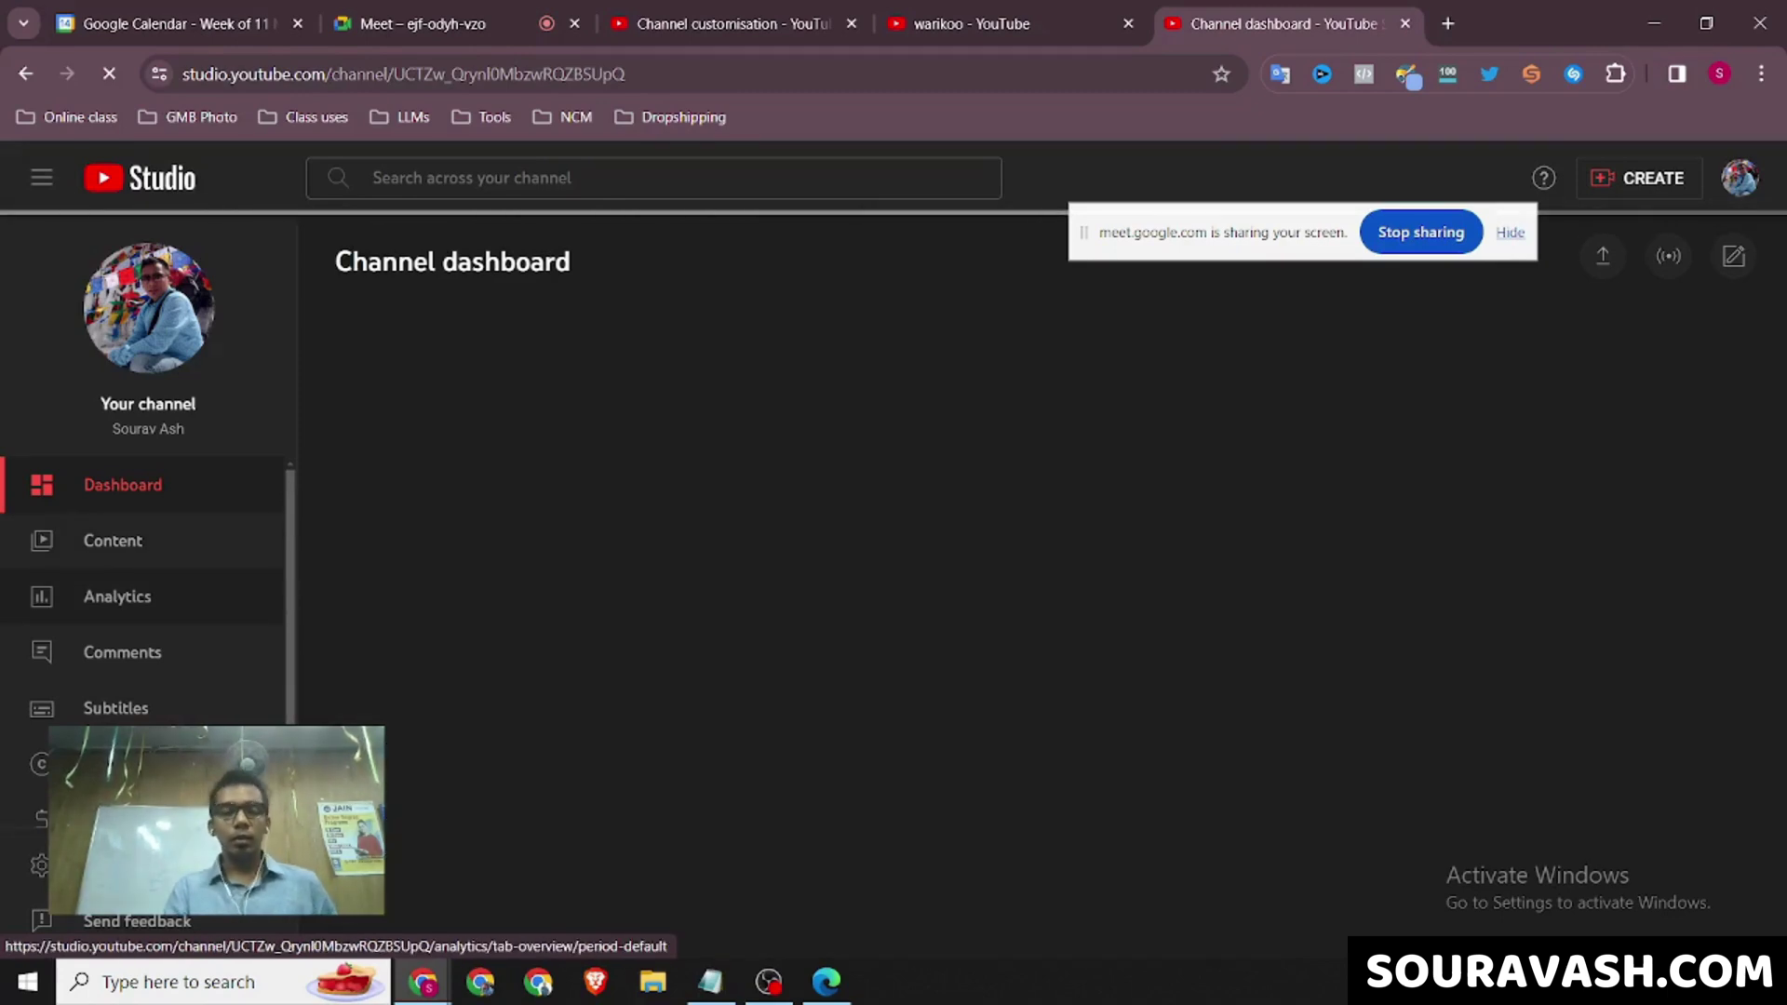
click(117, 596)
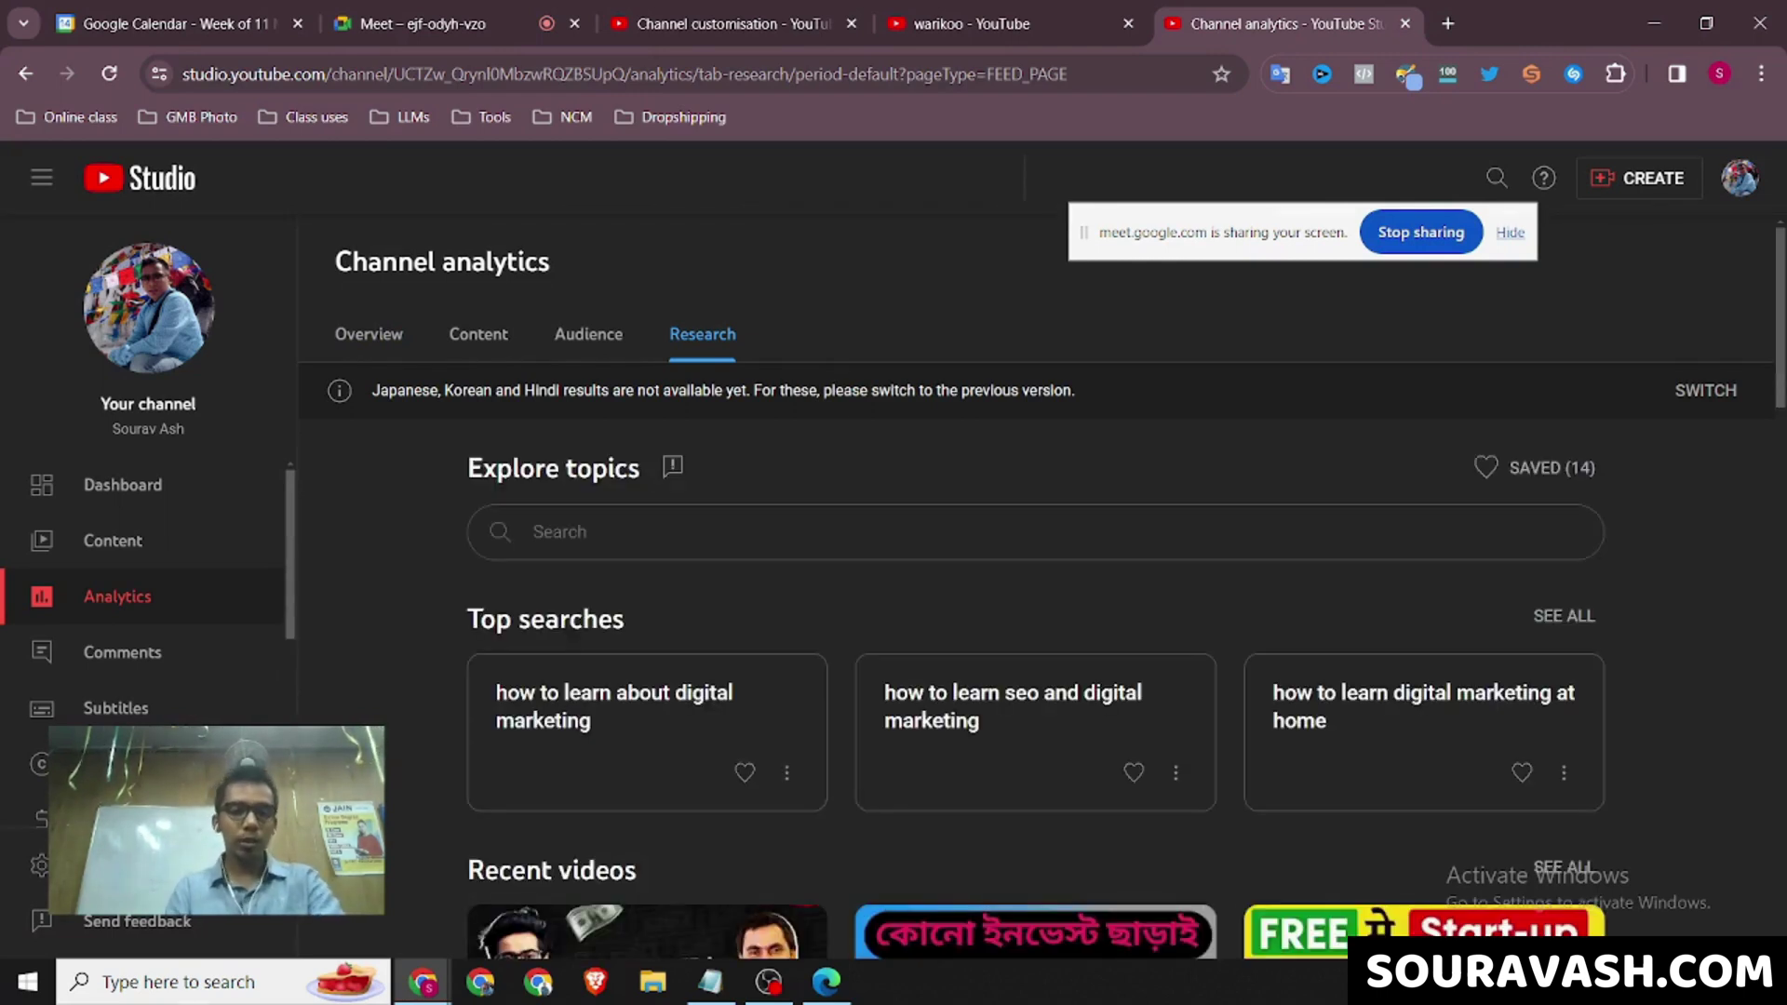
click(1023, 531)
text(digita)
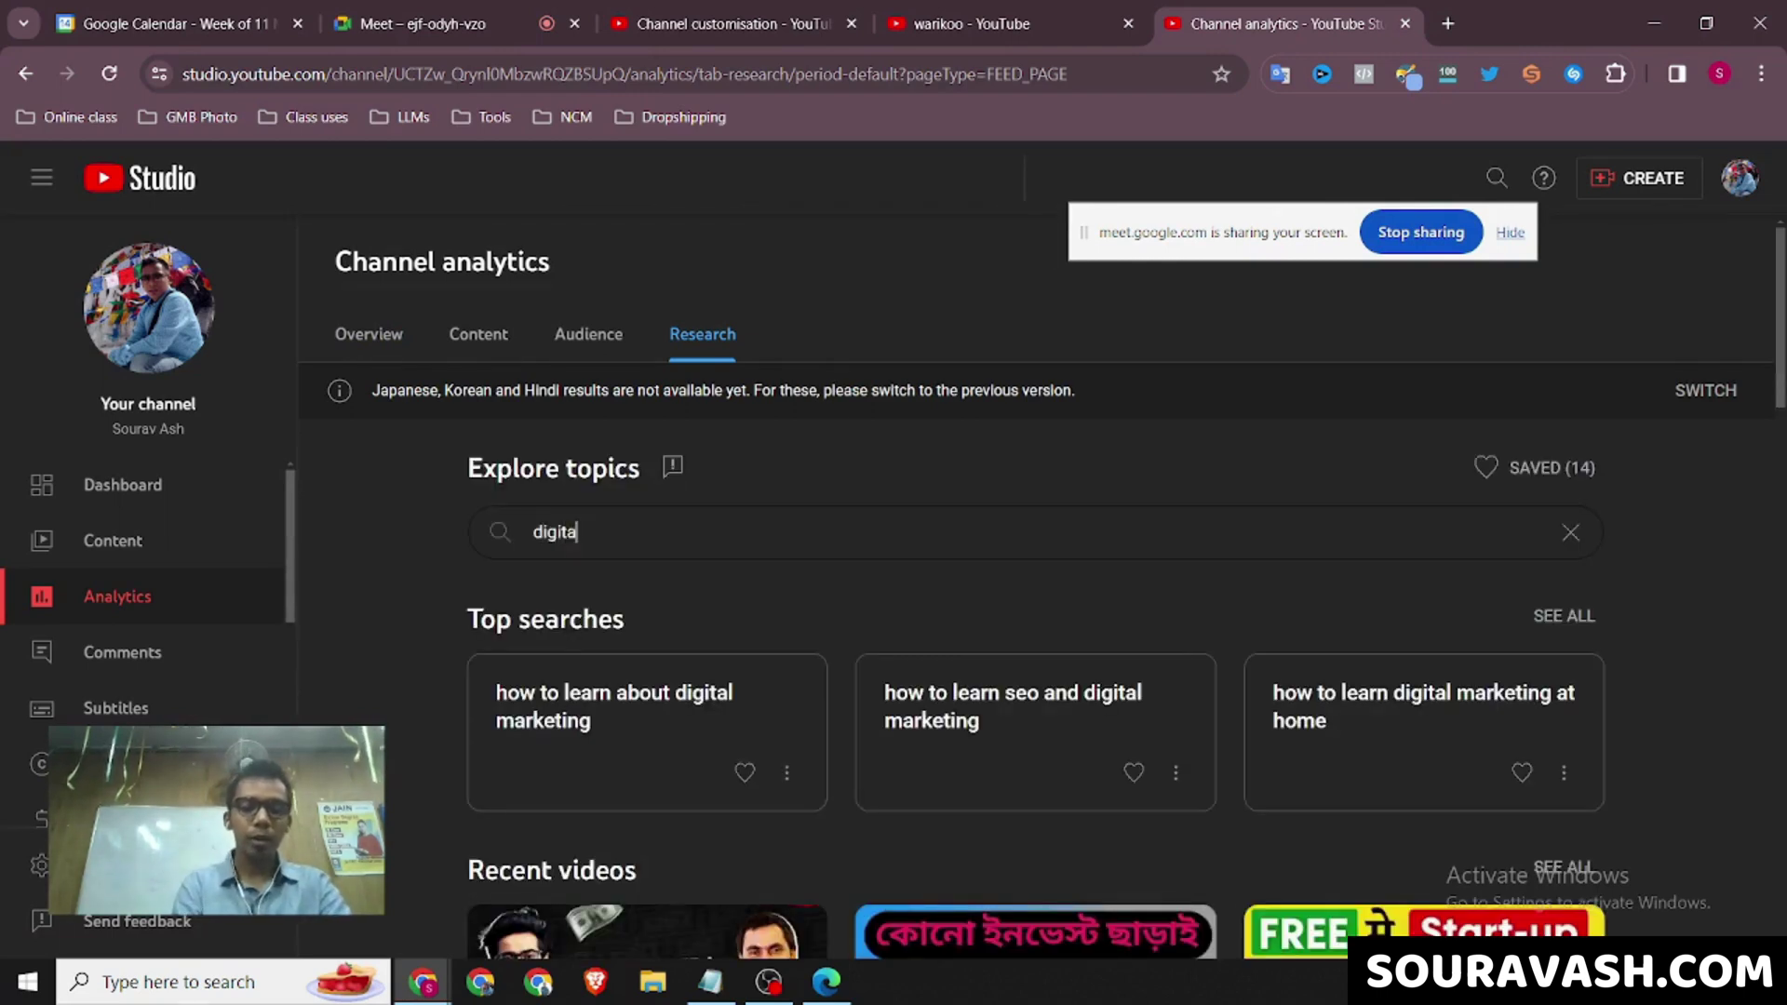
text(l marketing)
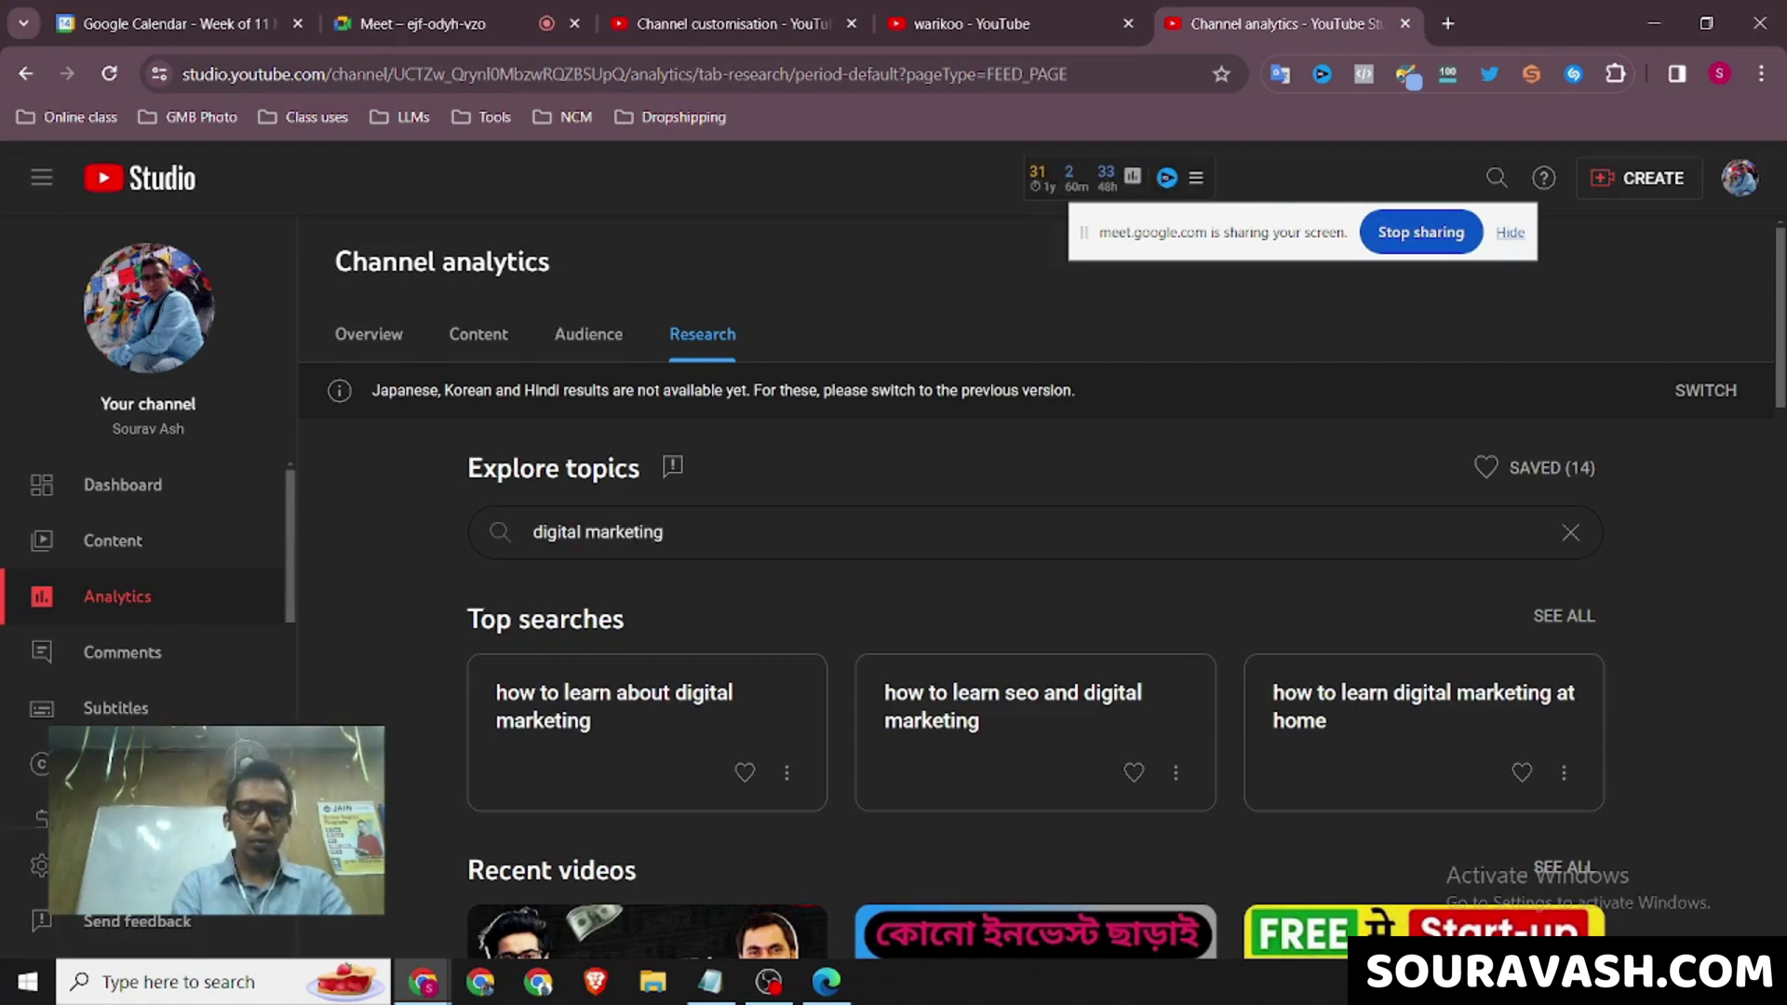
text( tutorial)
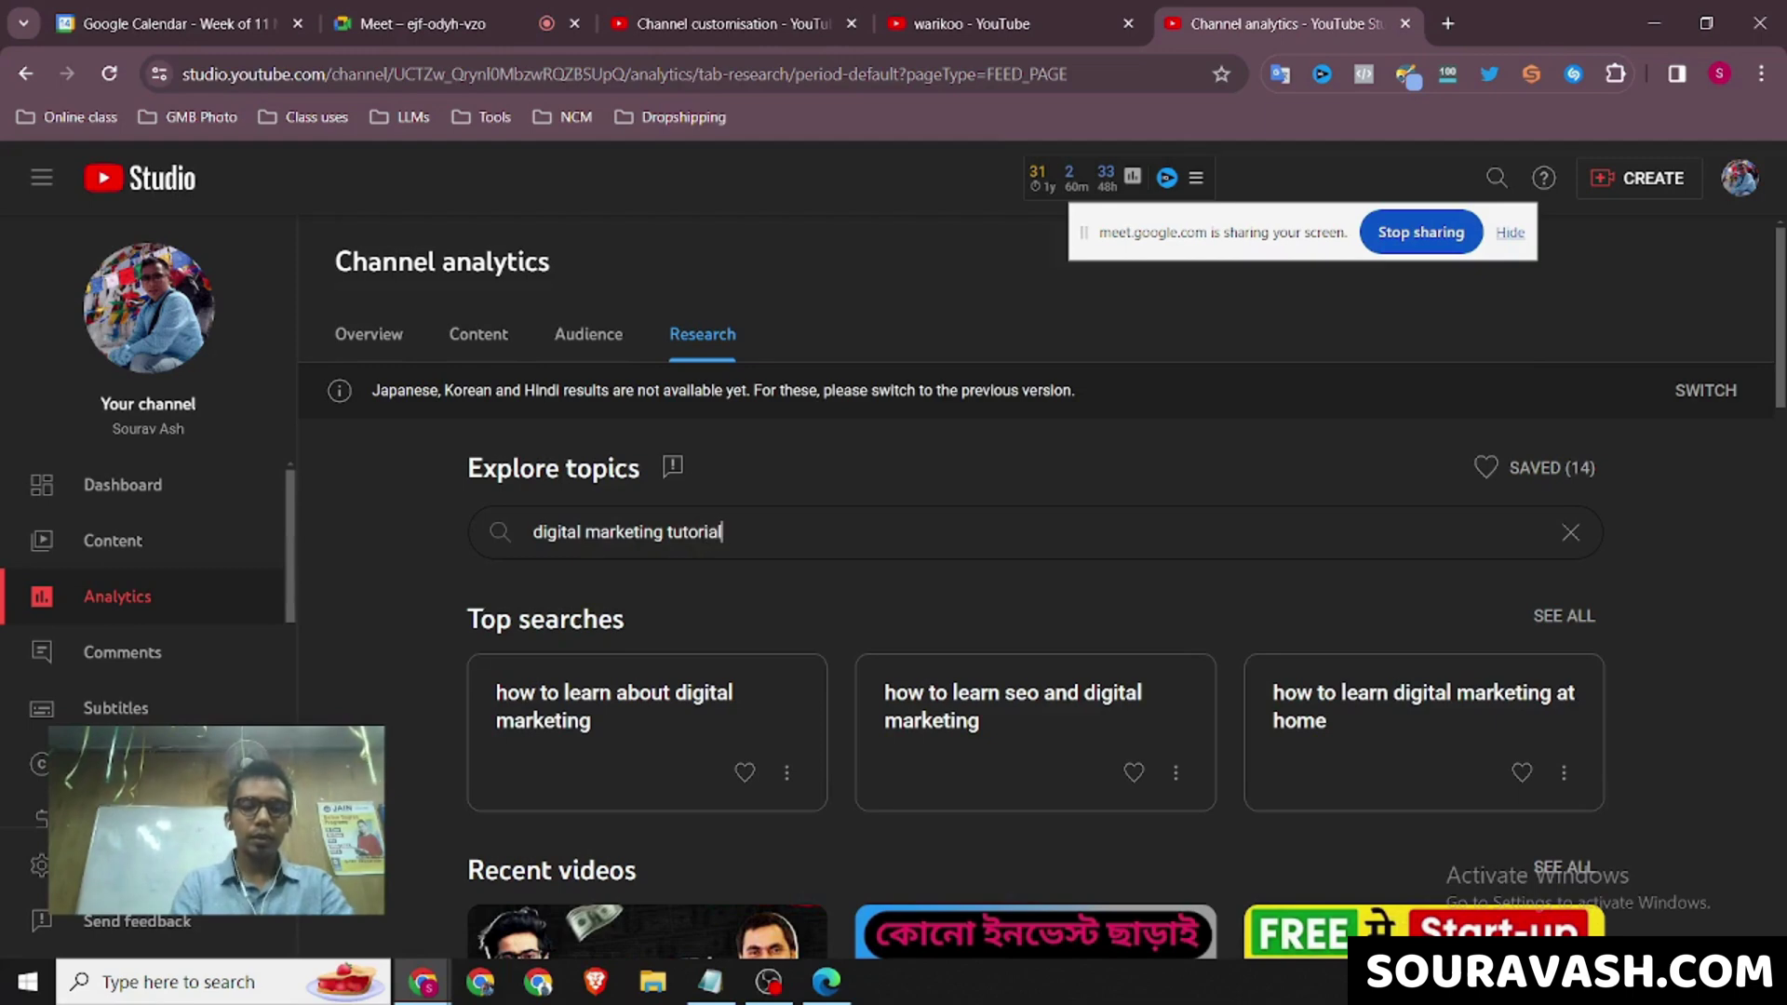
key(Return)
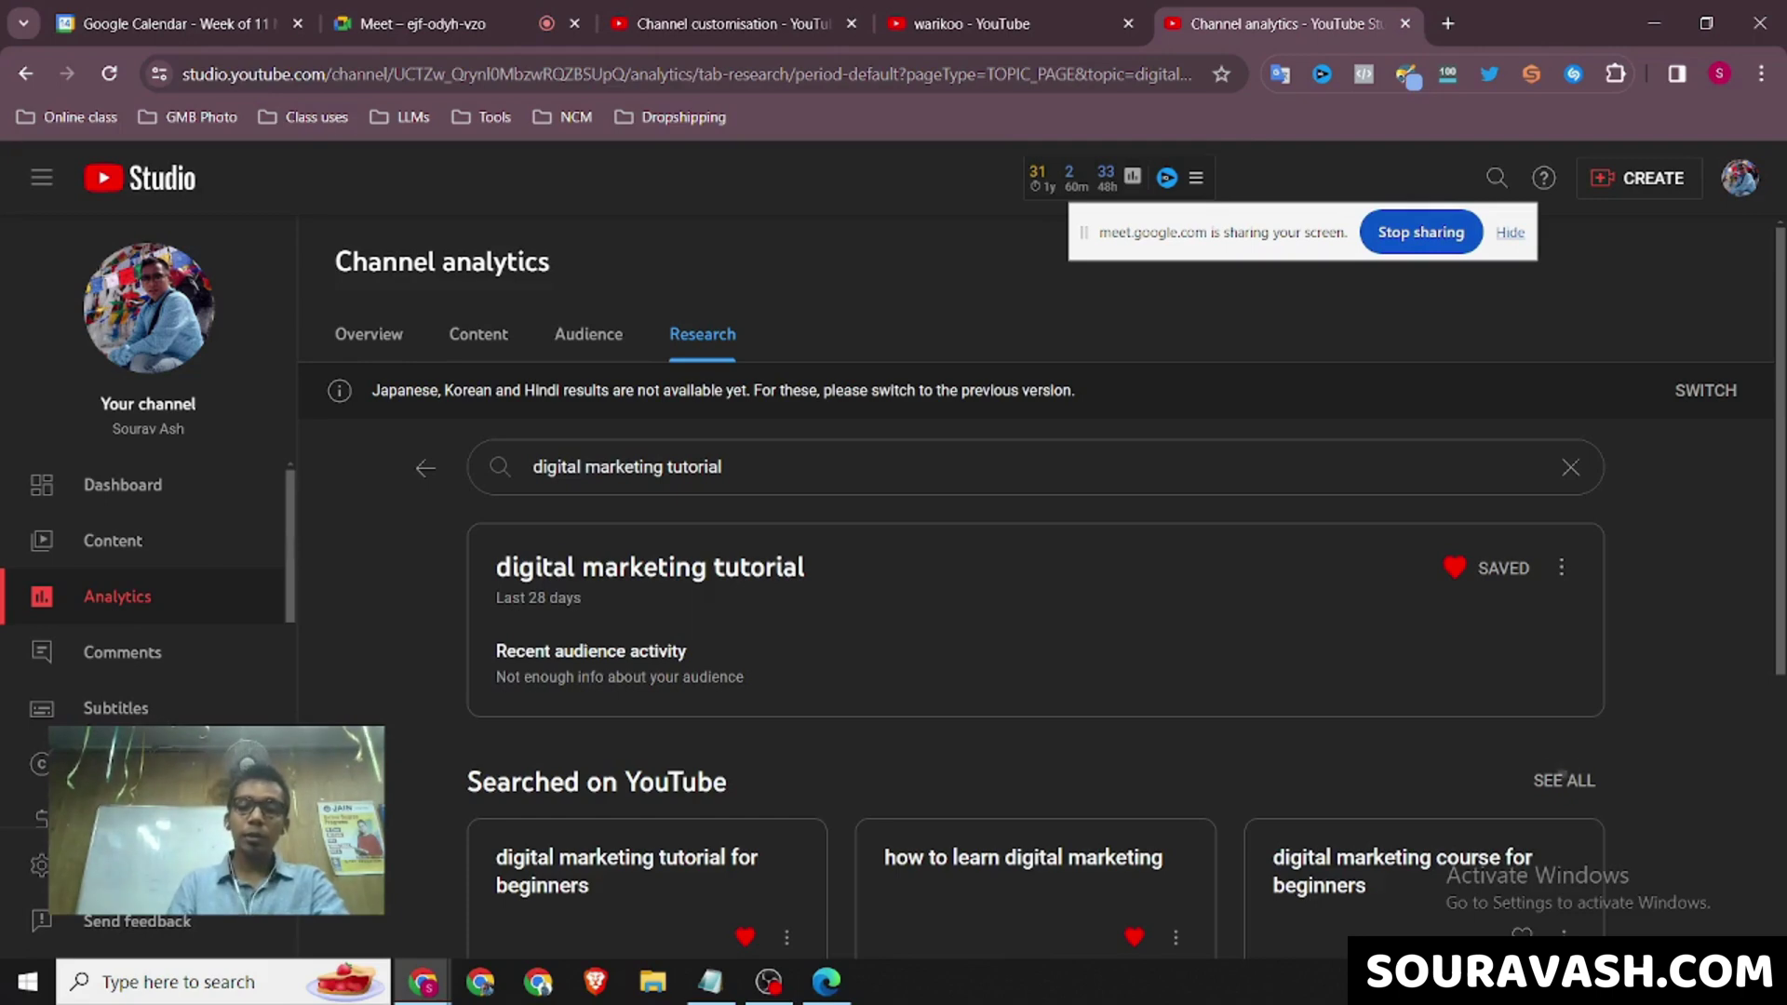
Look through the full list of related terms searched on YouTube and filter it to Content gaps.
click(1563, 780)
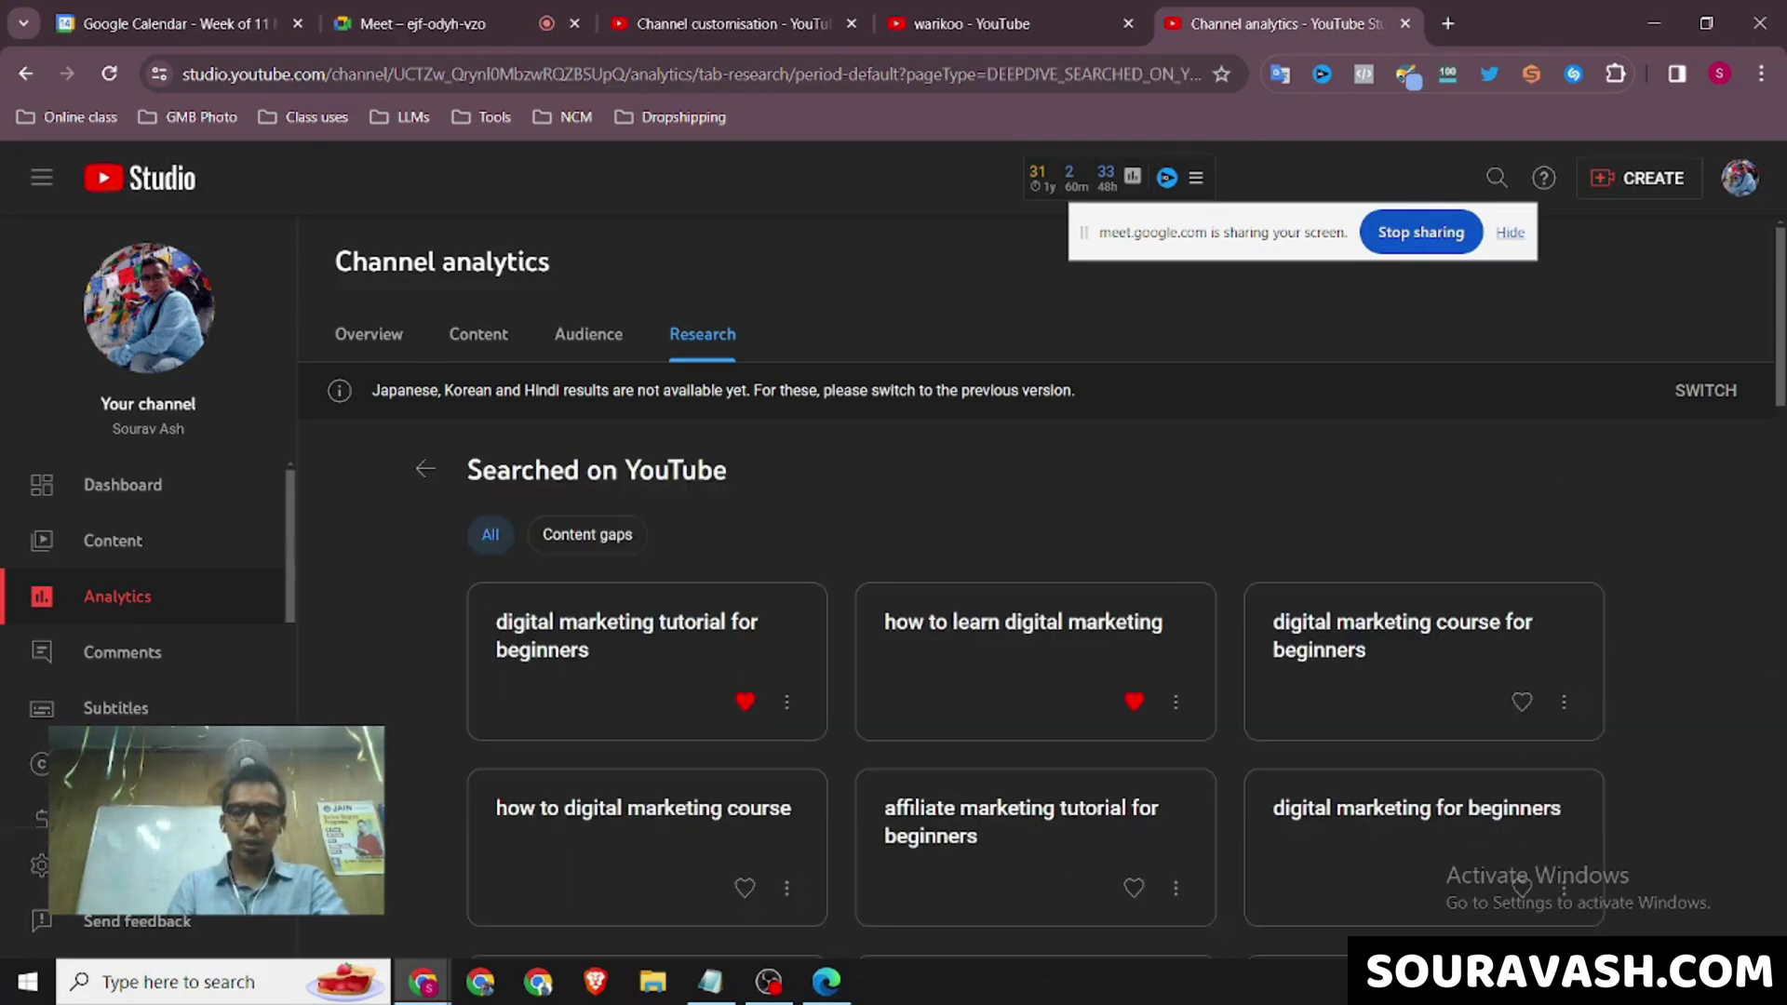
scroll(1033, 605, down, 3)
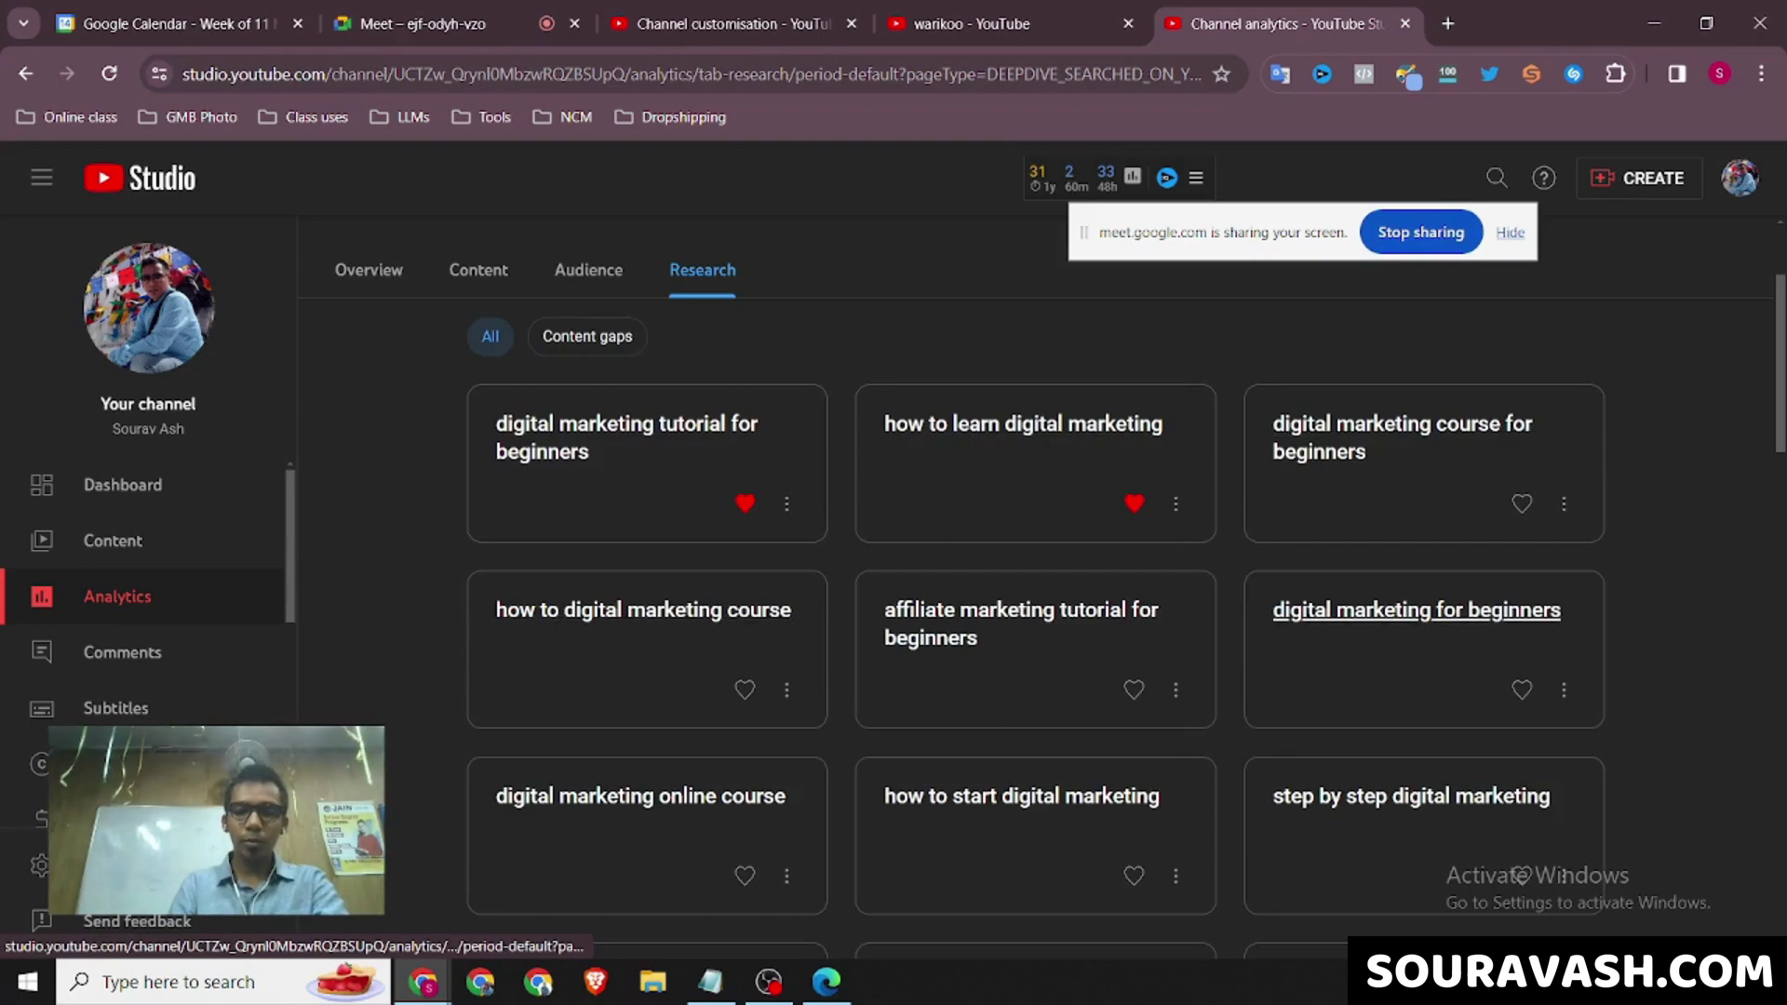
scroll(1415, 614, down, 2)
scroll(1036, 614, down, 7)
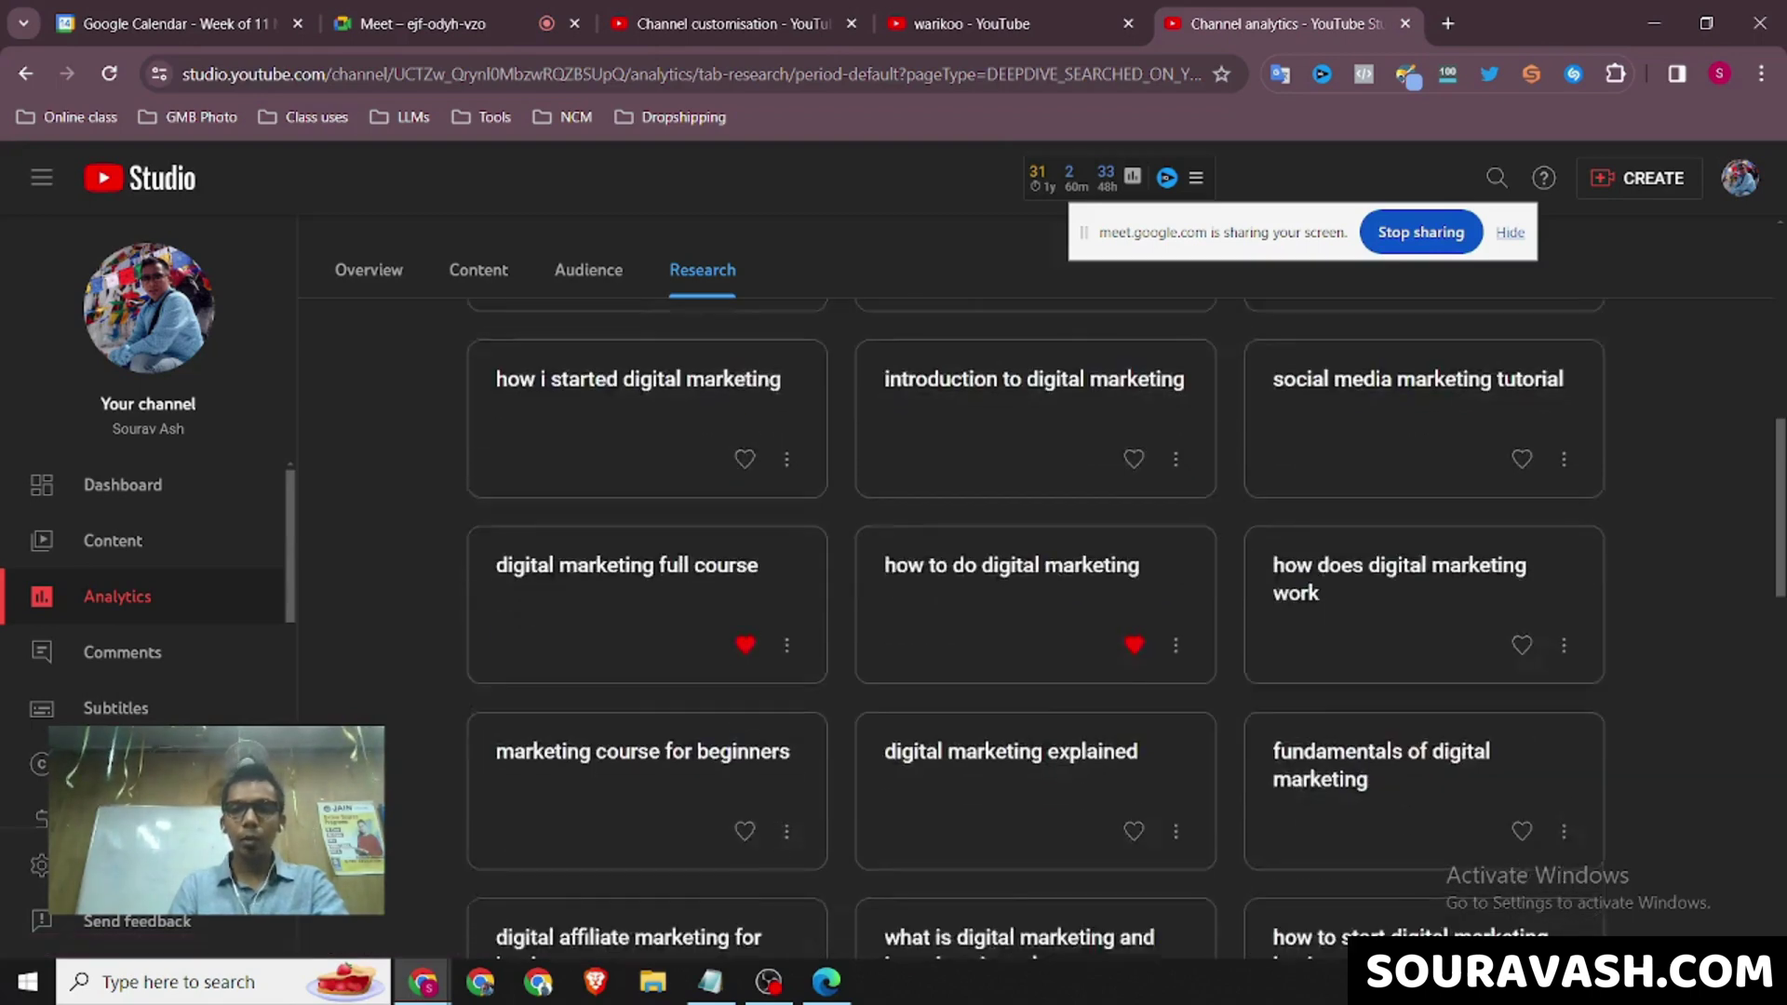
scroll(1035, 614, down, 7)
scroll(1036, 614, down, 3)
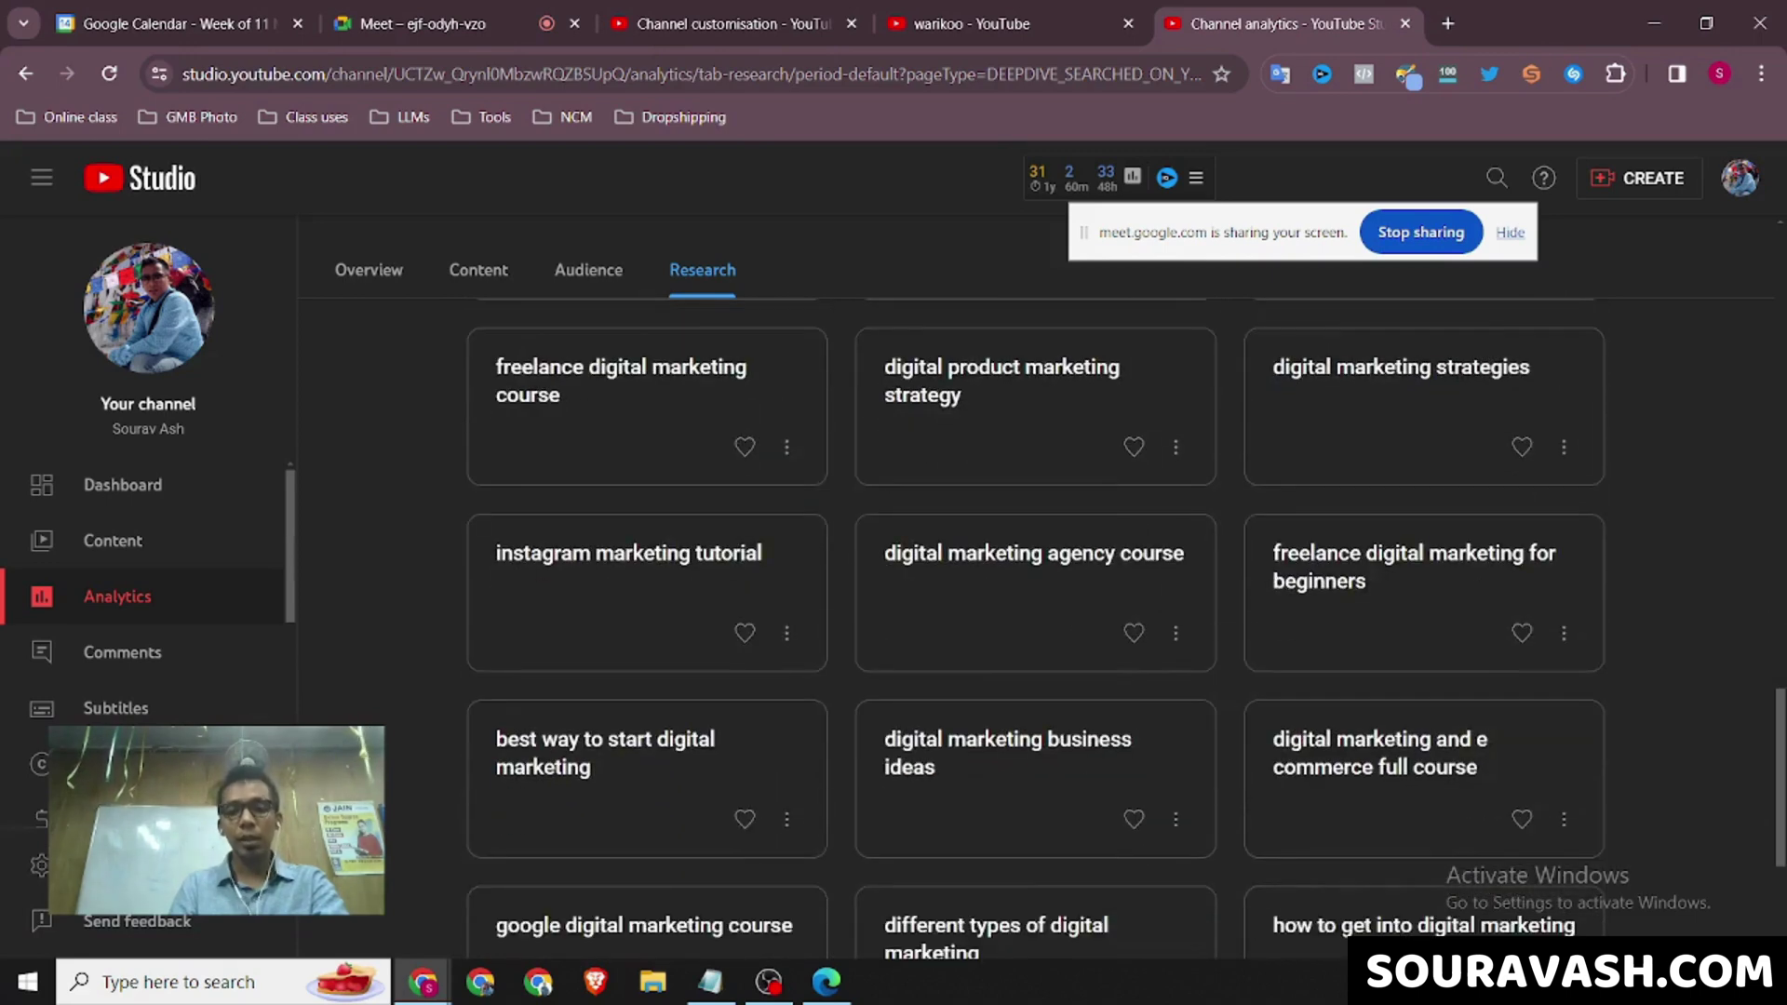
scroll(1036, 614, down, 3)
scroll(1035, 615, up, 20)
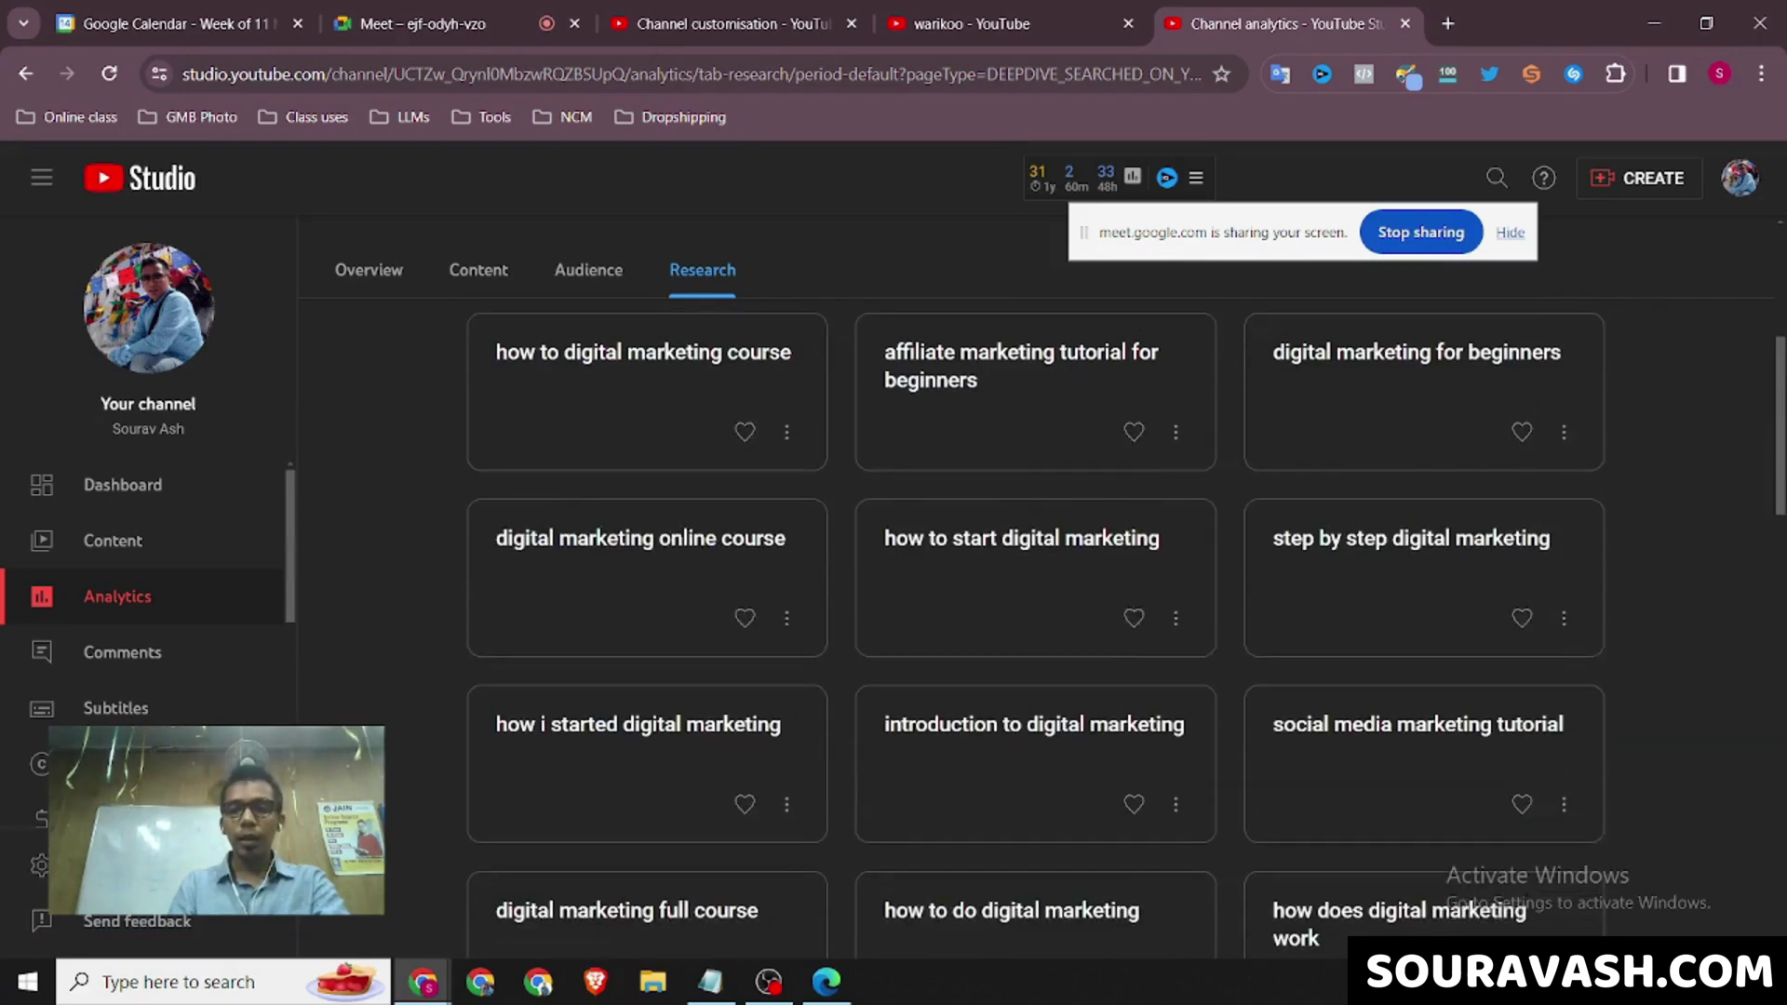
scroll(1036, 614, up, 1)
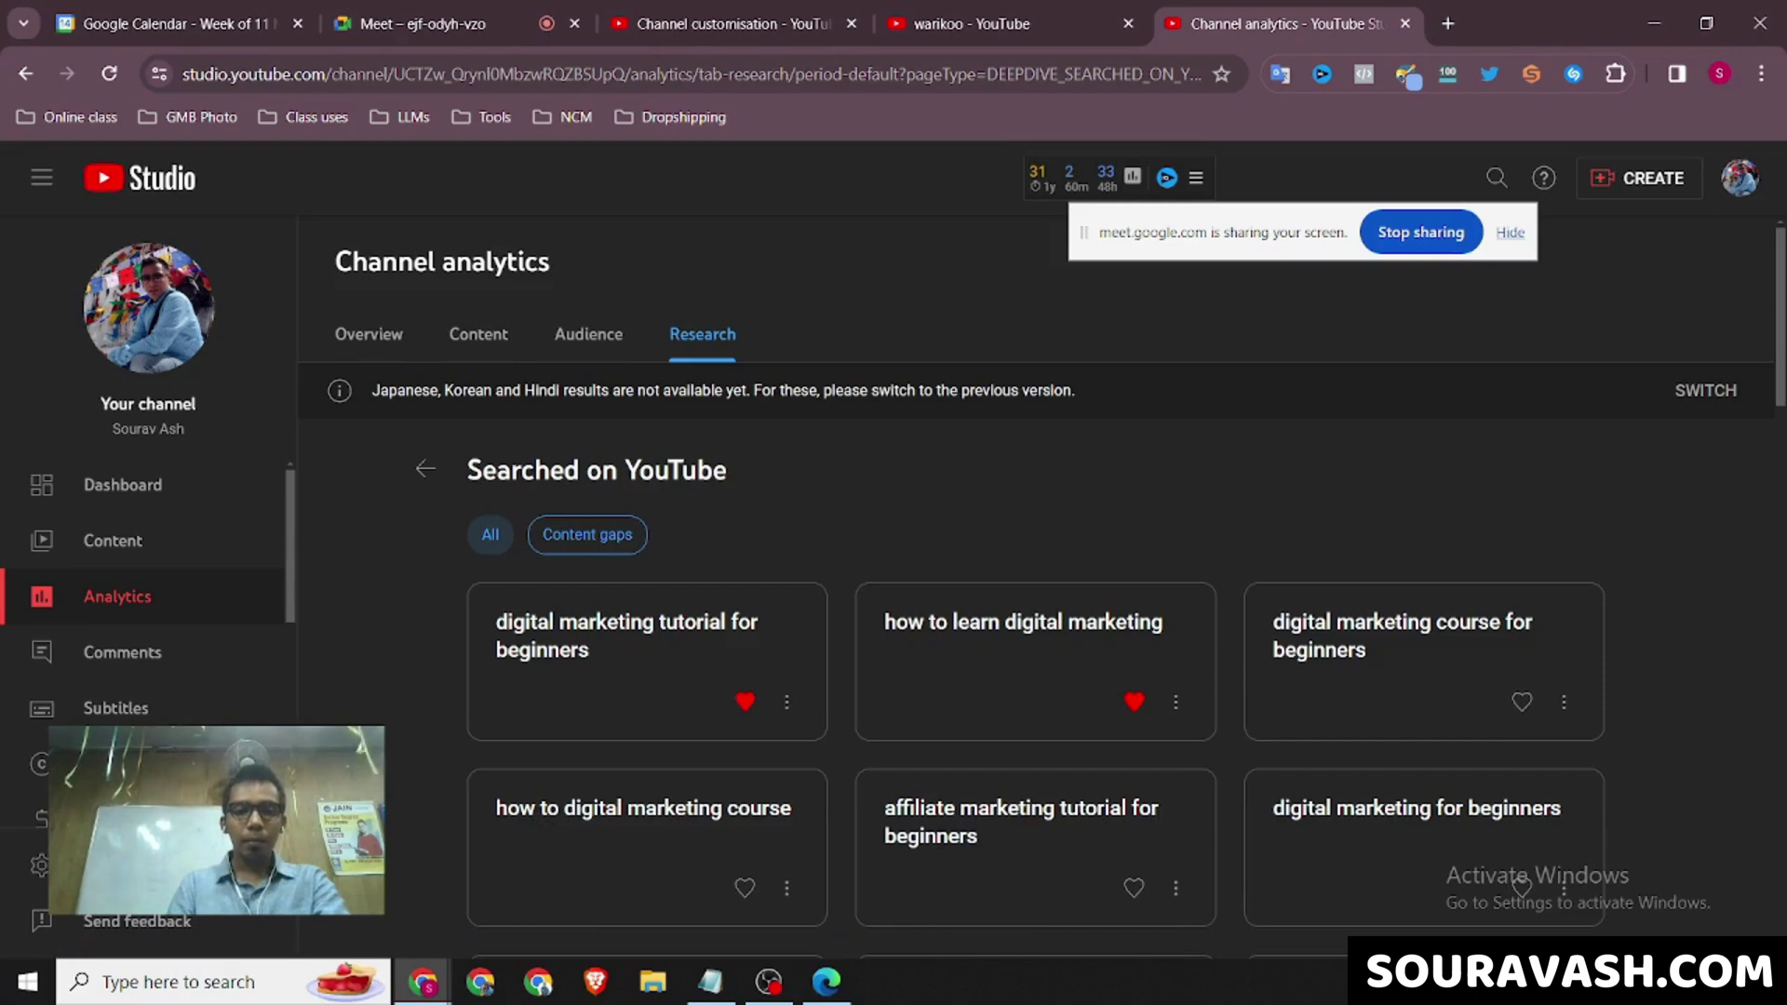
click(587, 534)
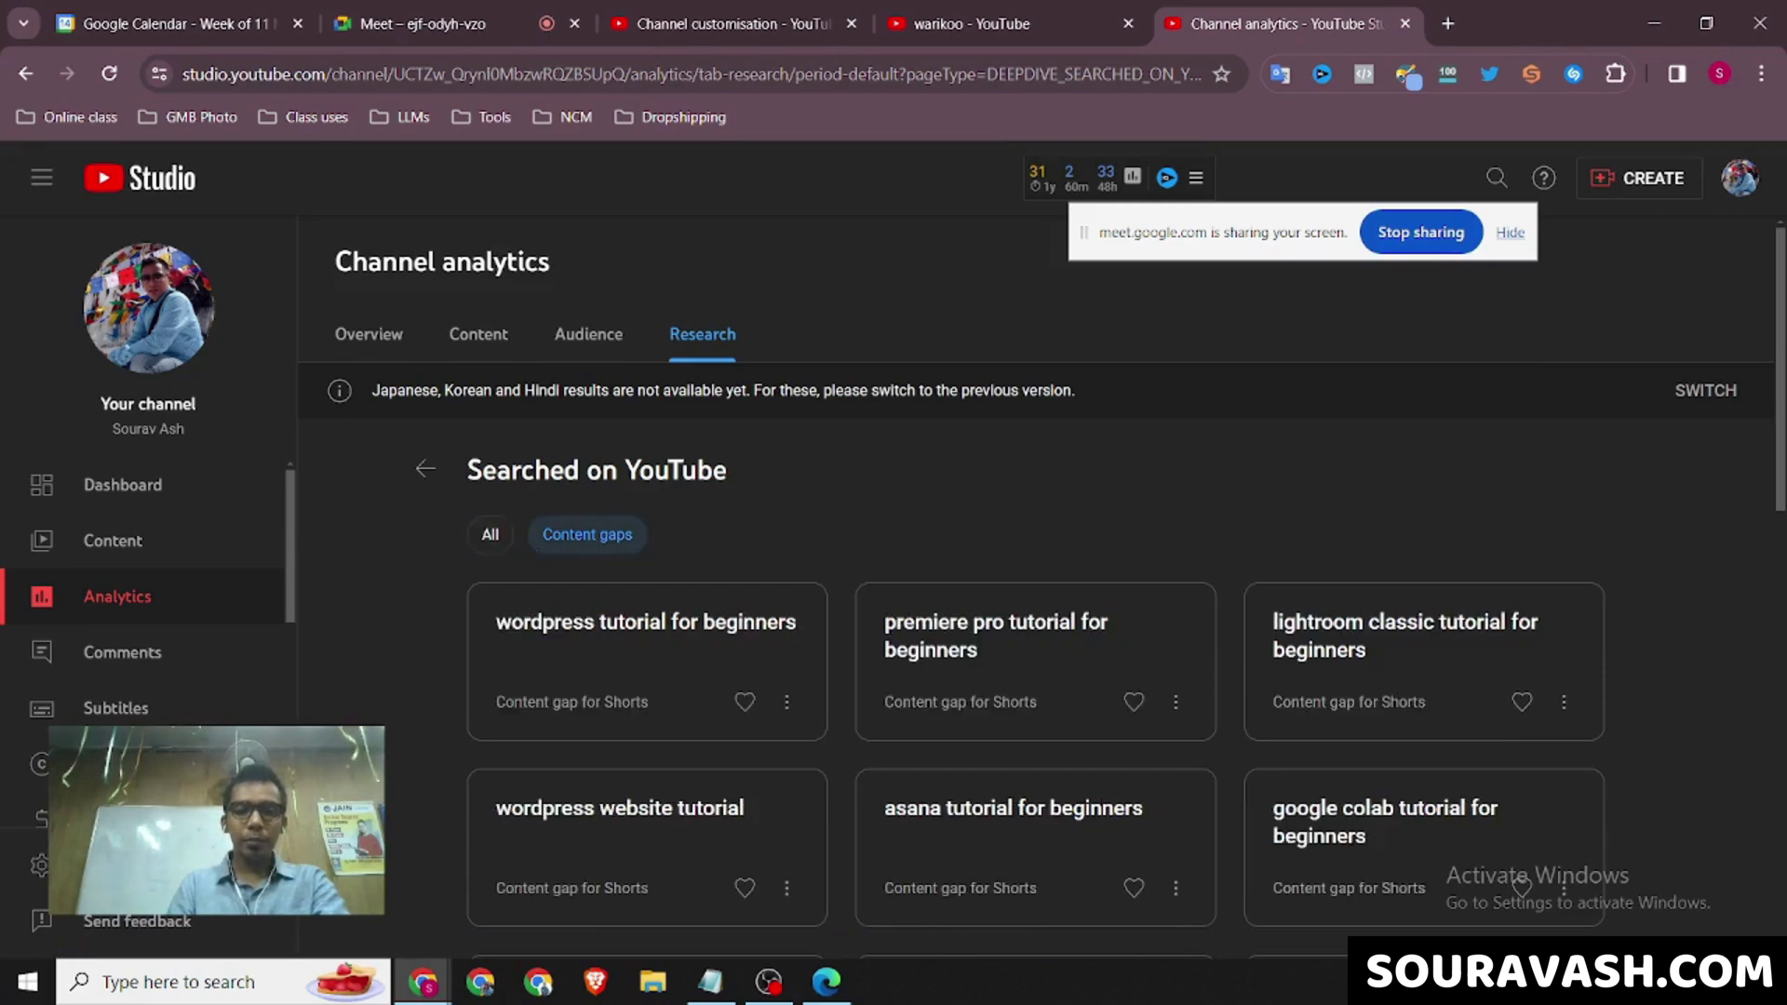
scroll(1043, 595, down, 2)
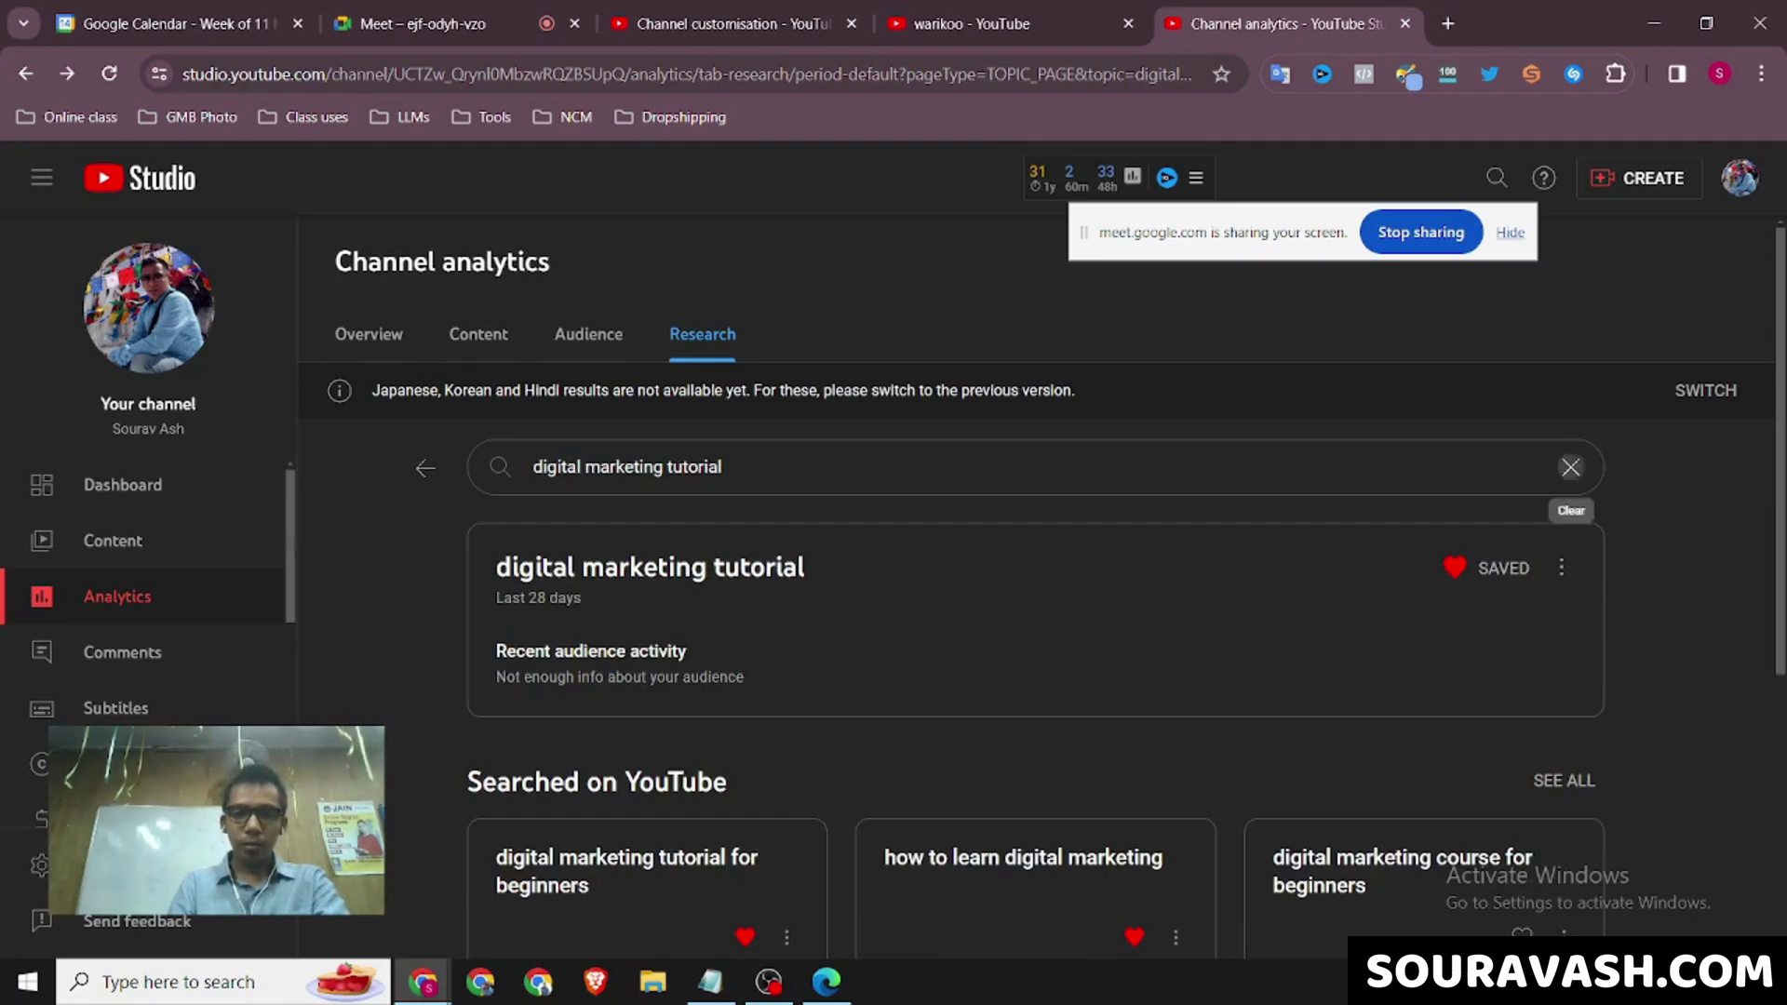
Clear the topic search, view the topic's Watched on YouTube videos, and return to Explore topics.
click(1571, 467)
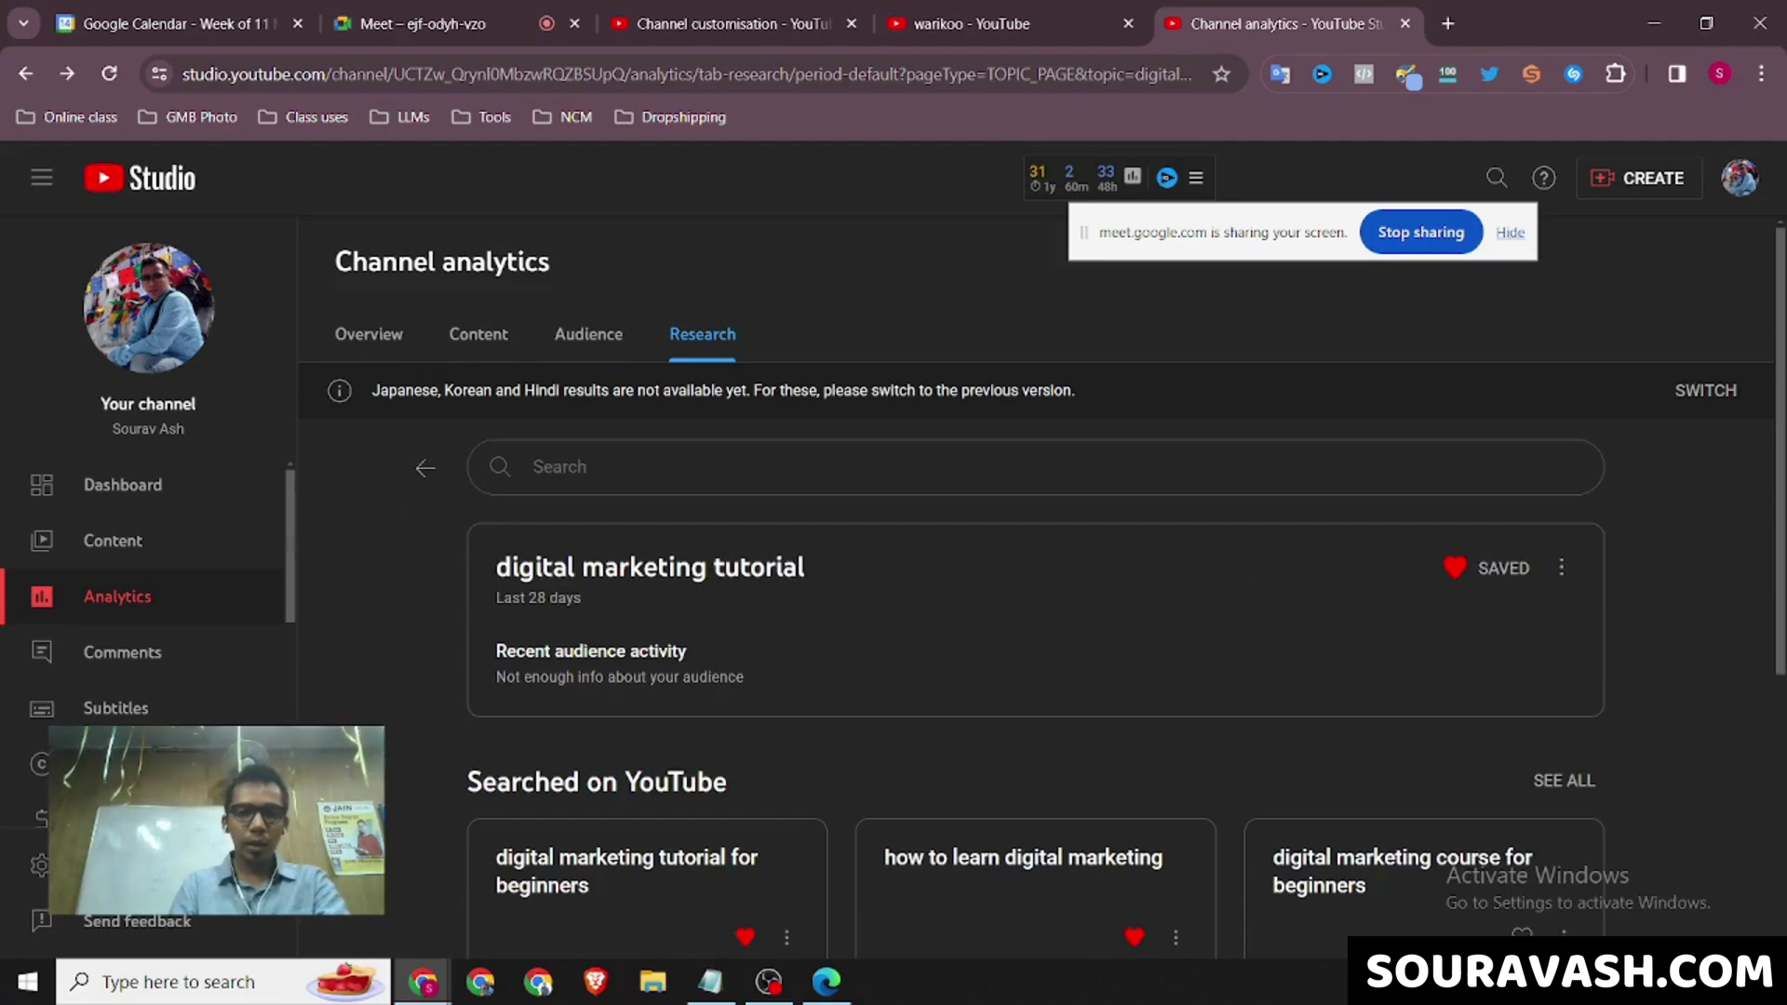
scroll(1033, 596, down, 2)
scroll(1033, 628, down, 3)
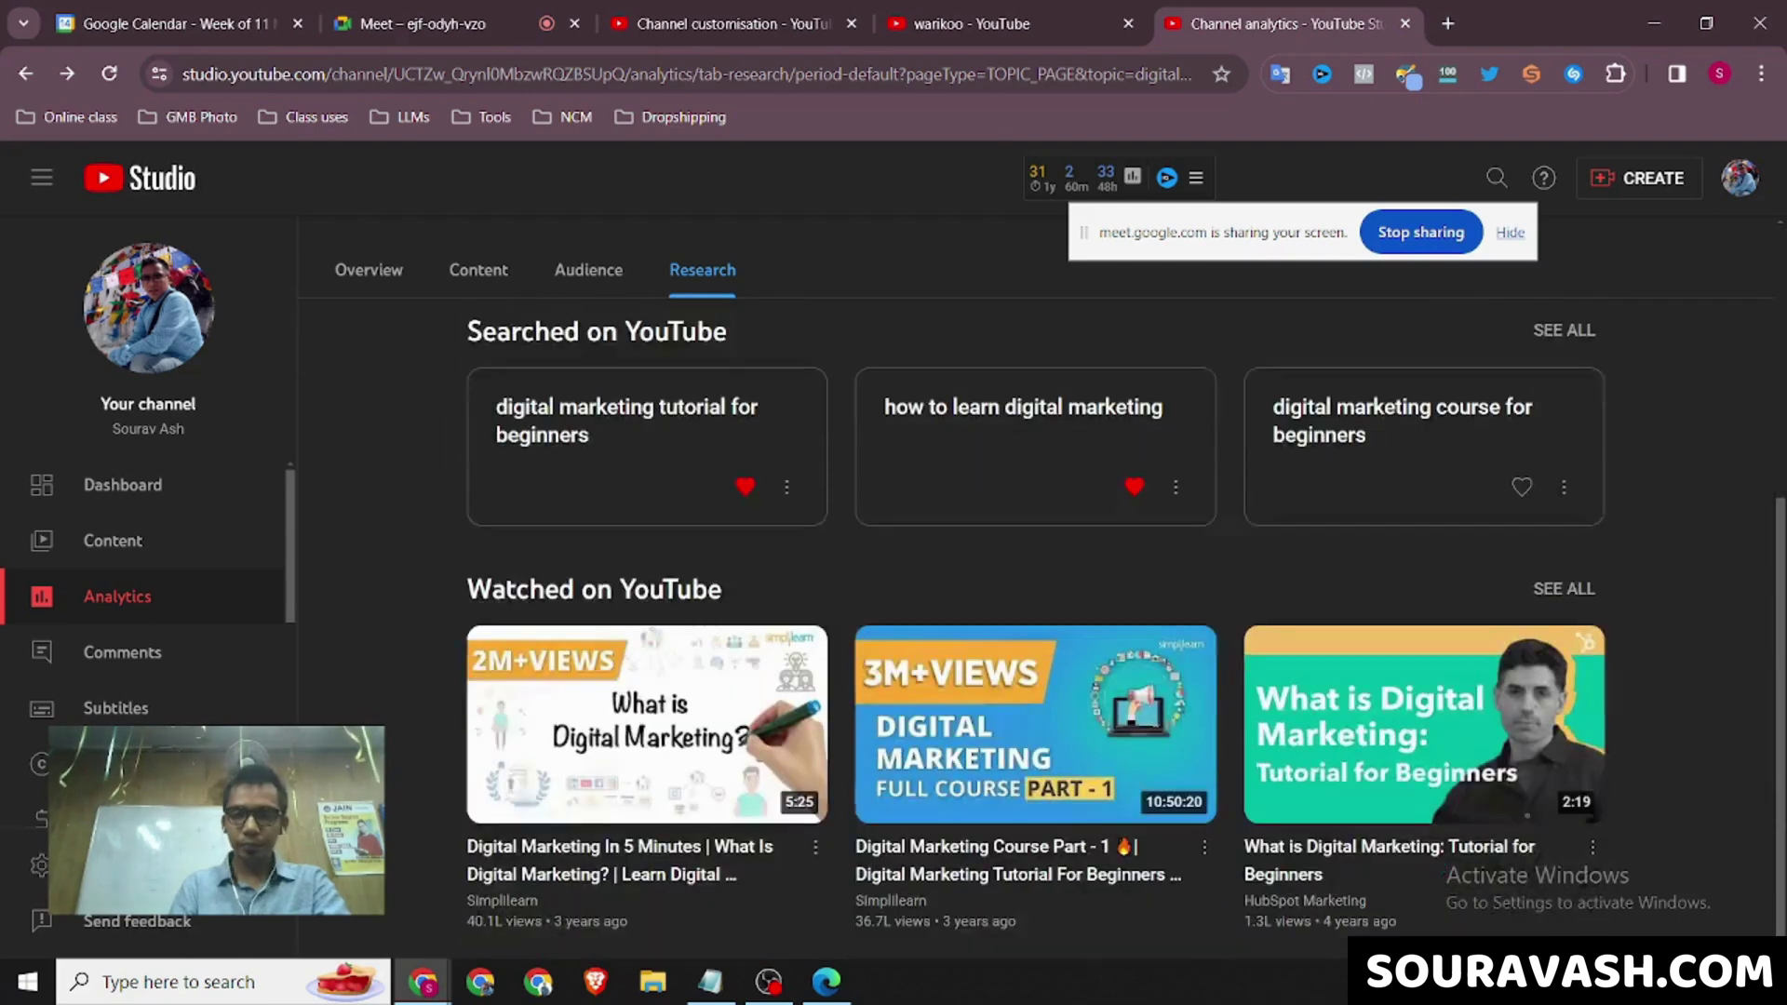
scroll(1032, 628, up, 4)
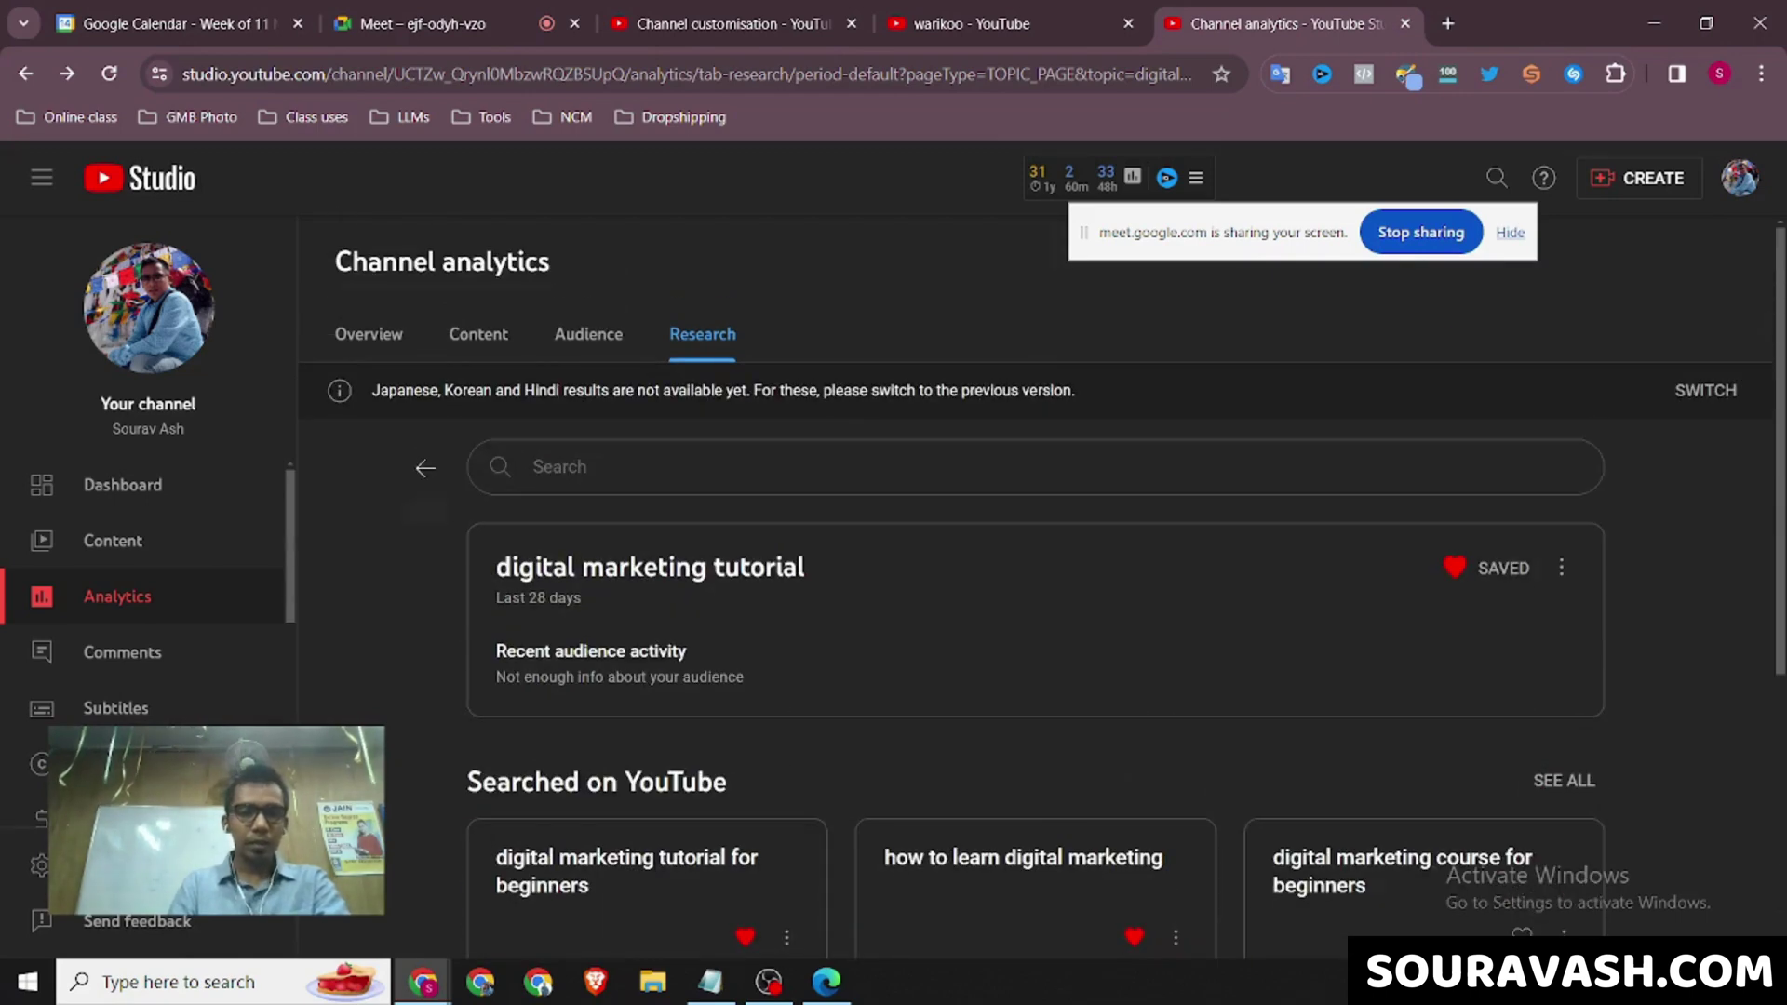
click(425, 468)
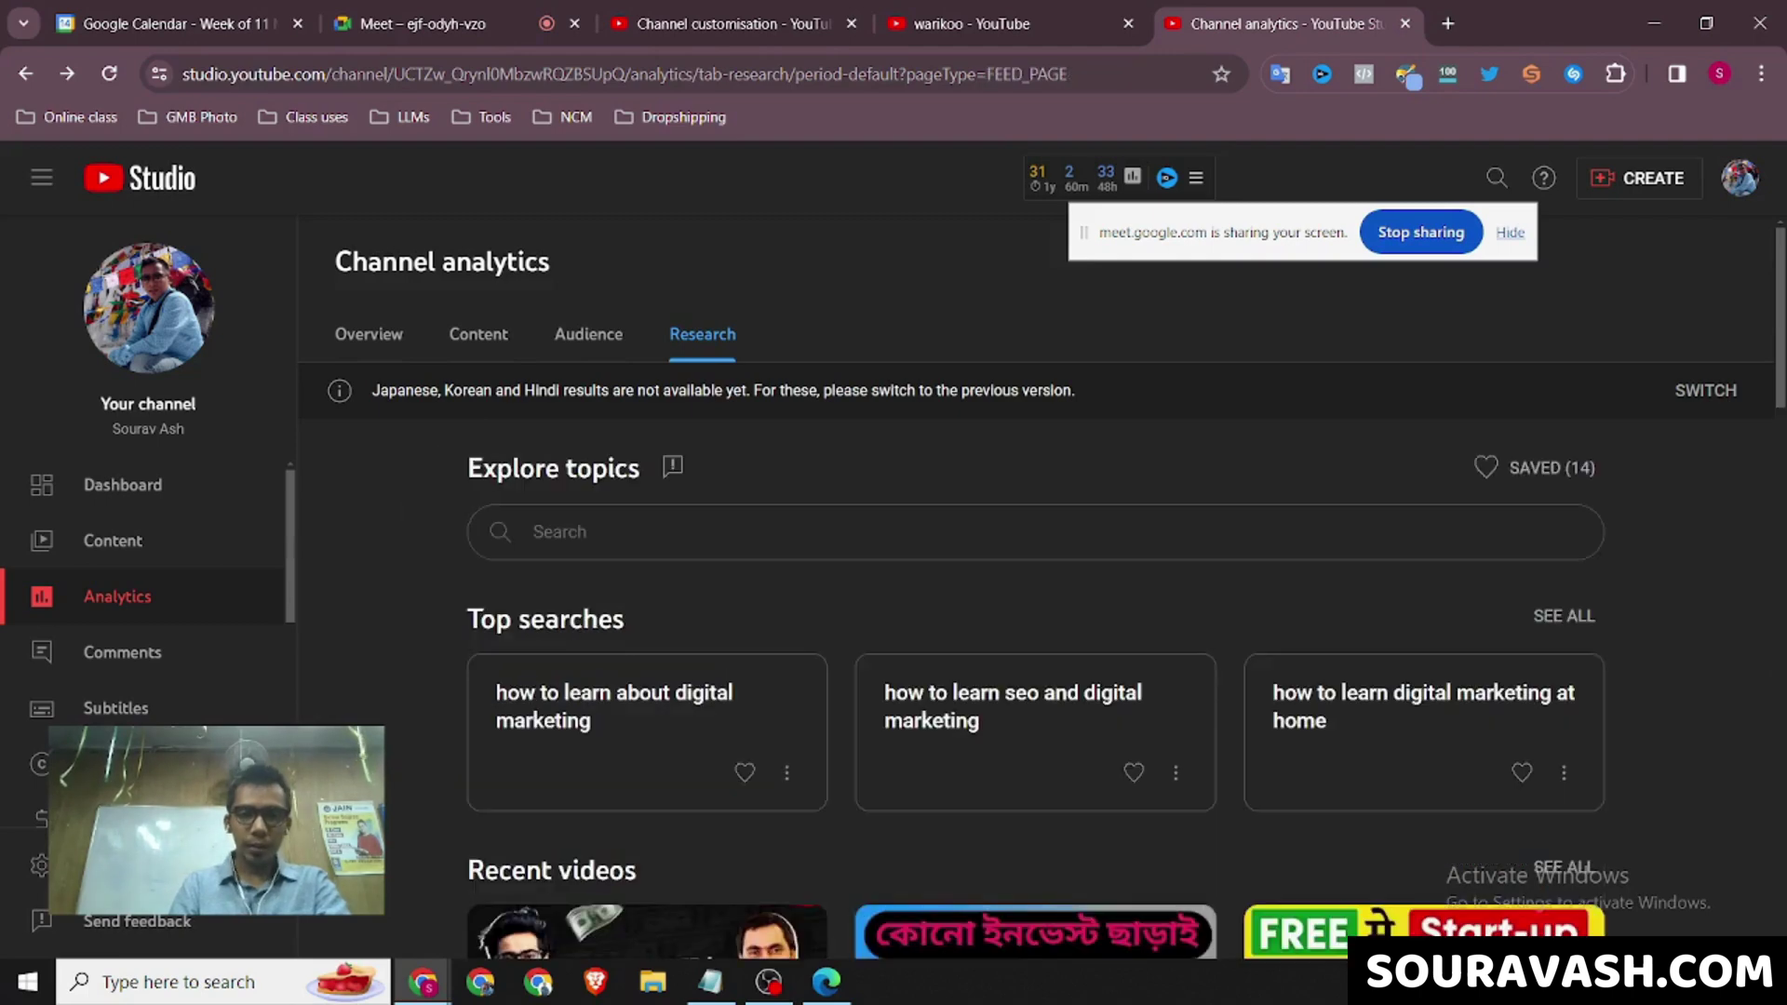
Open the saved research topics and look through the whole list.
click(1535, 467)
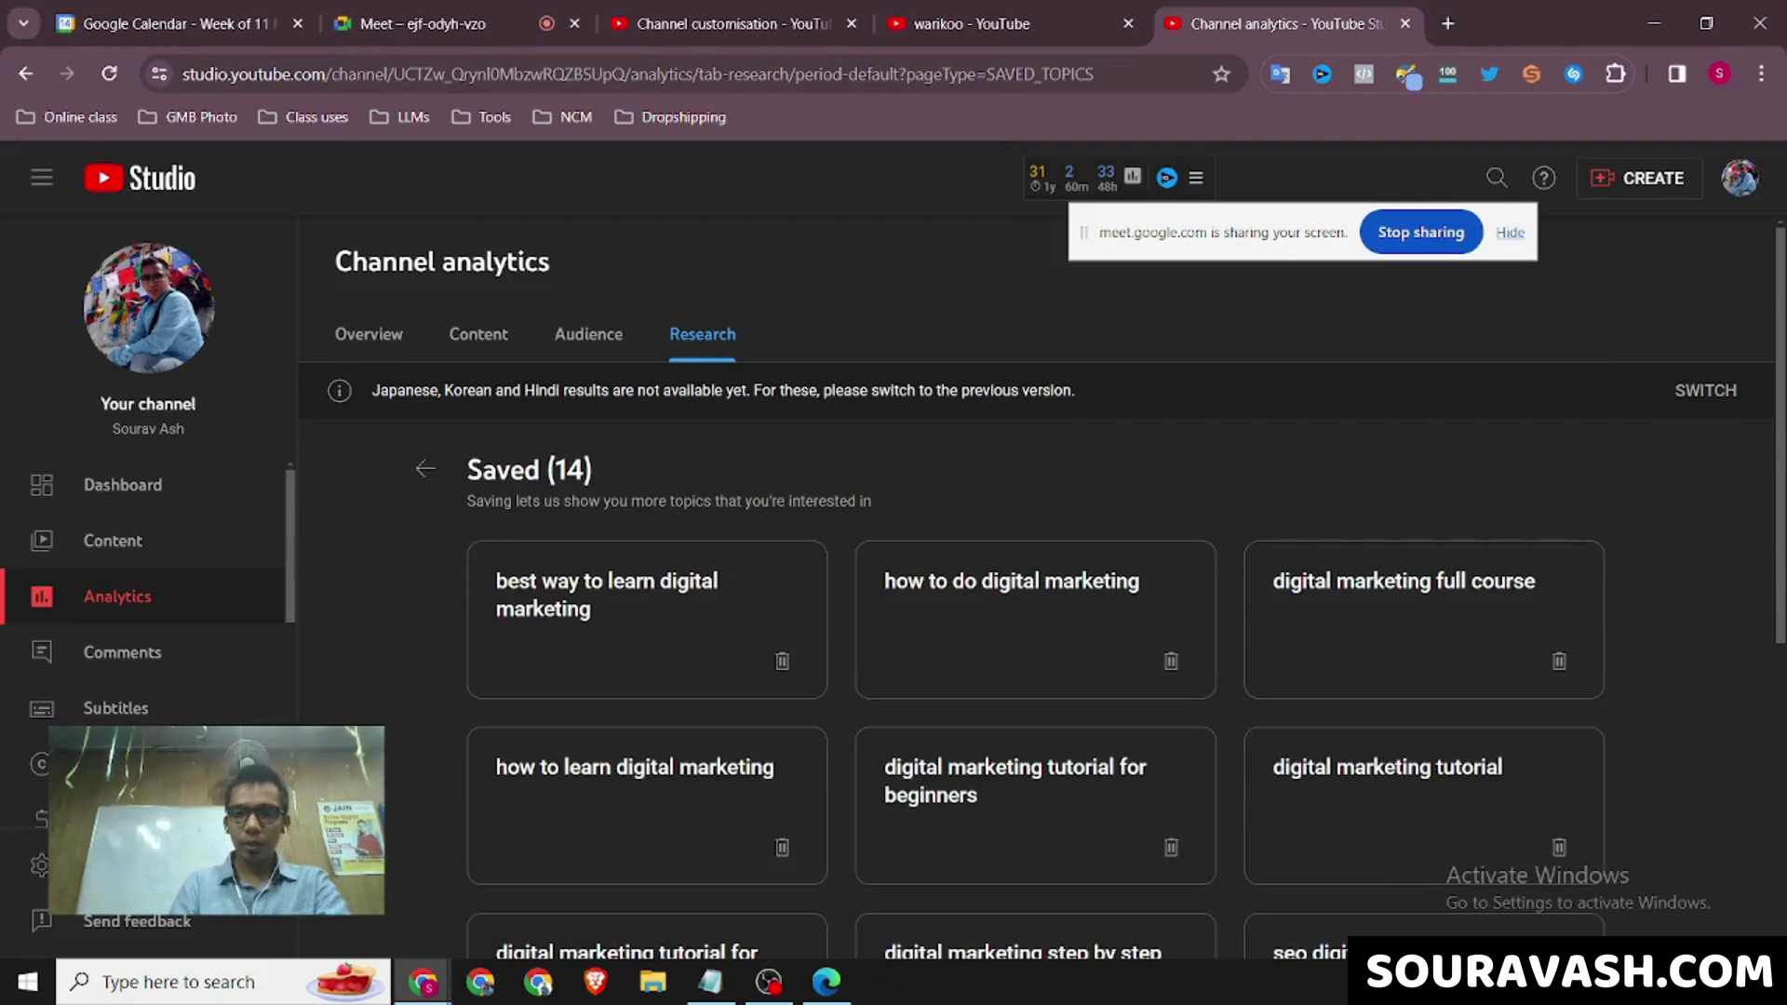
scroll(1032, 628, down, 5)
scroll(1033, 628, up, 5)
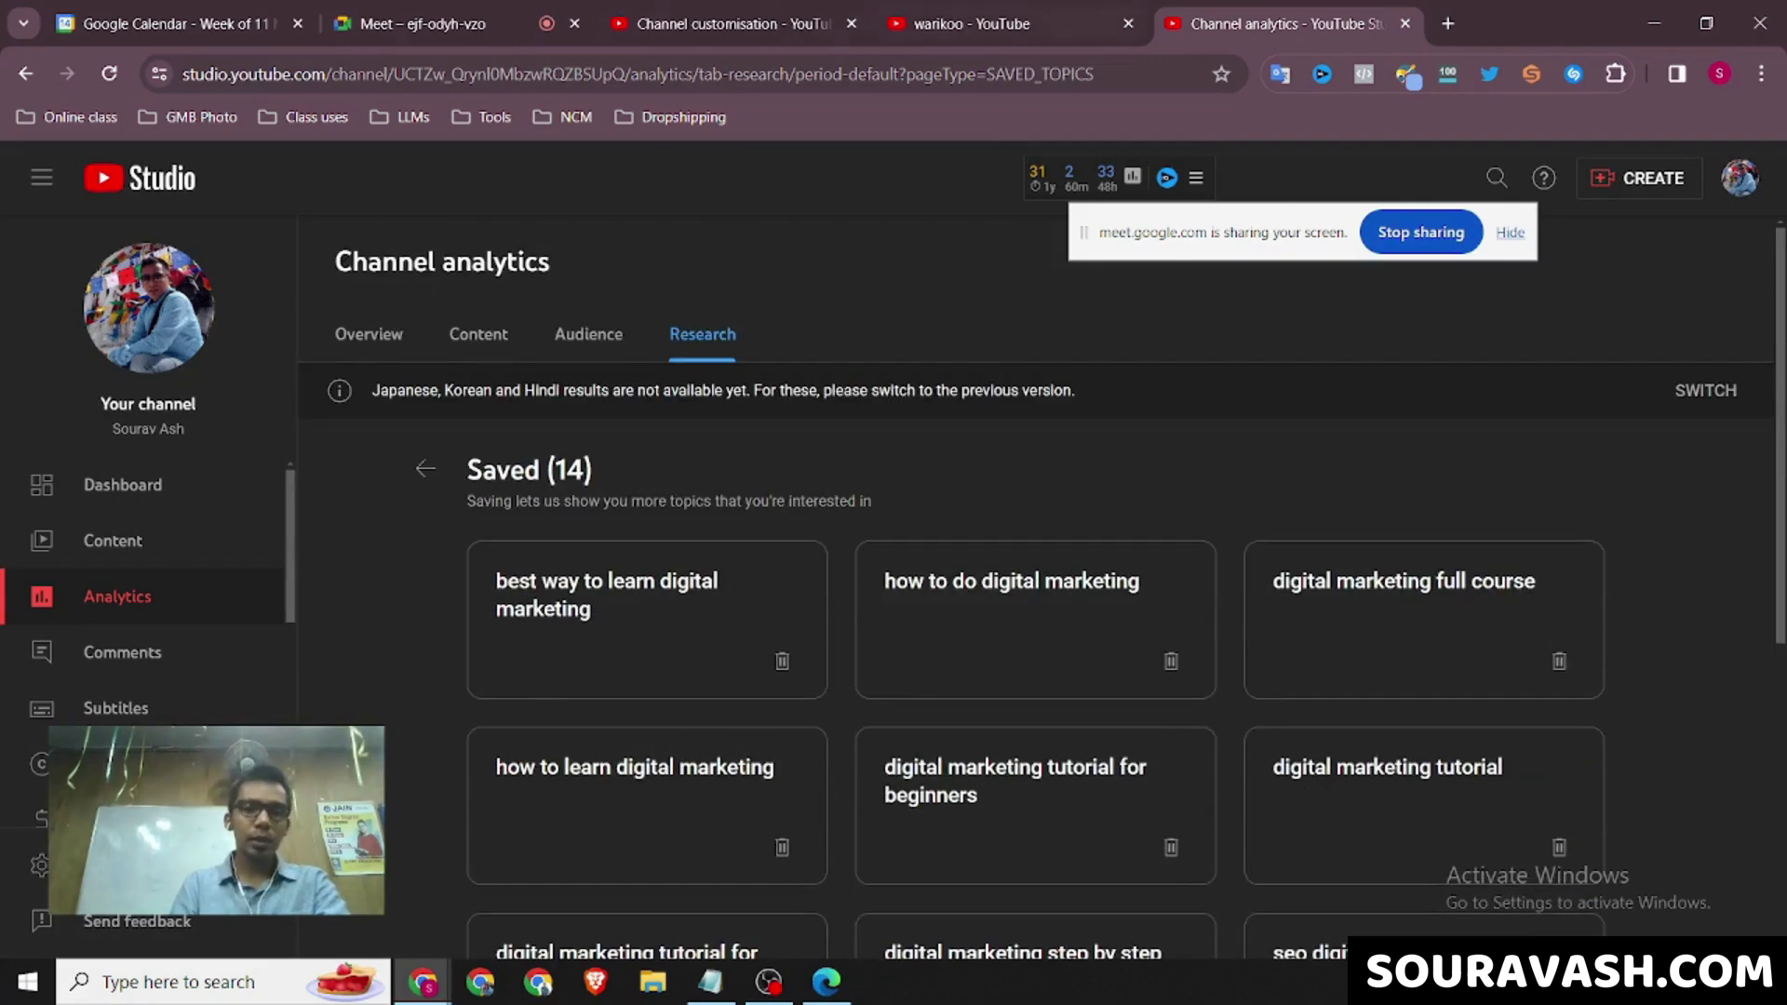
Return to the channel settings in the Channel customisation tab, view the keywords, Upload defaults and Community settings, and close the settings.
click(726, 24)
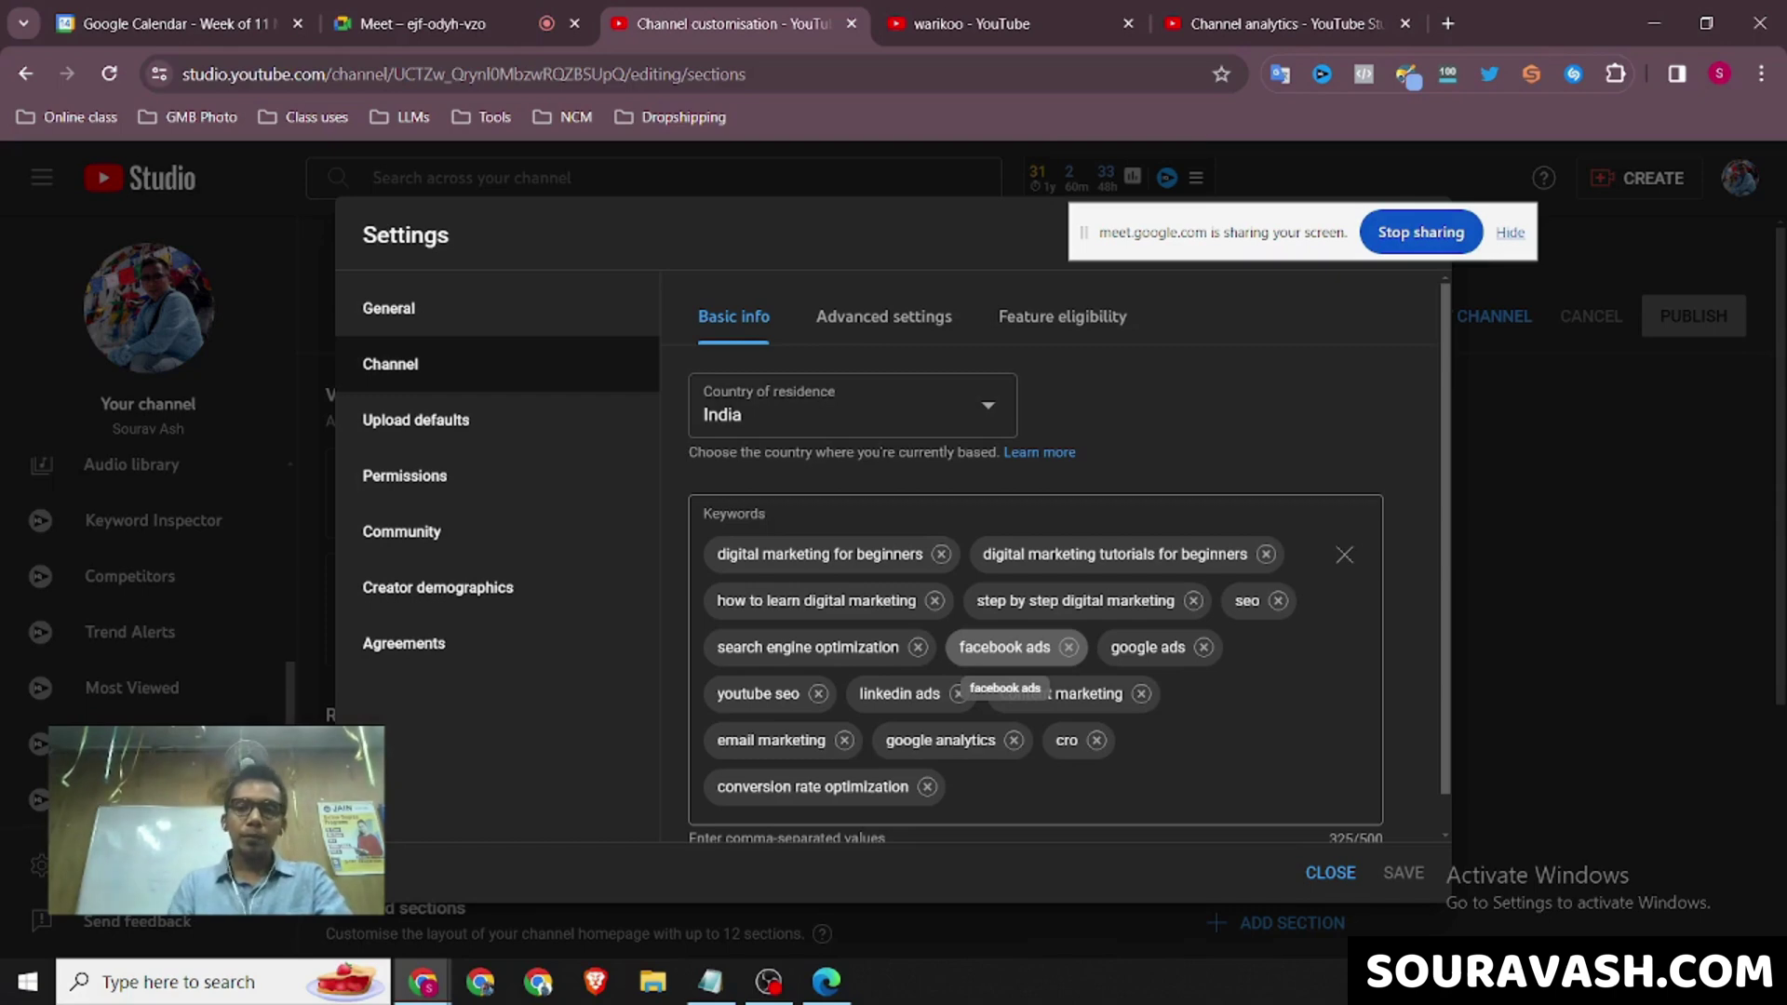
drag(1082, 232, 892, 138)
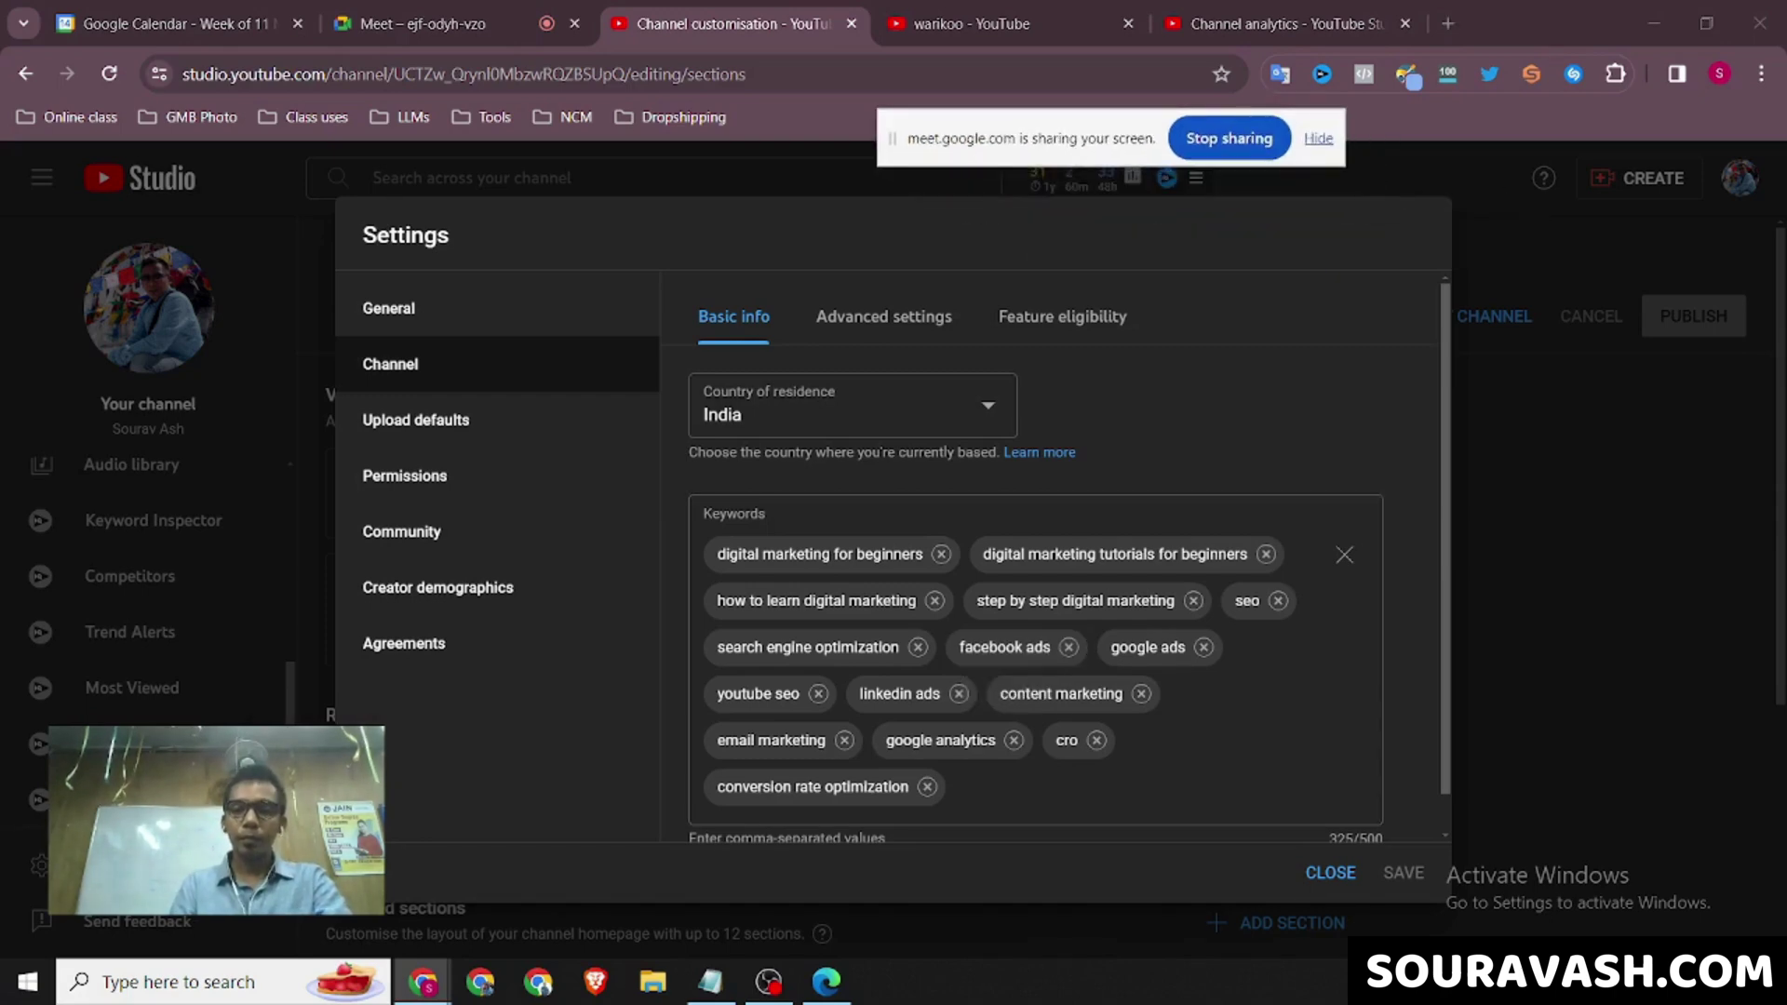
scroll(1035, 596, down, 1)
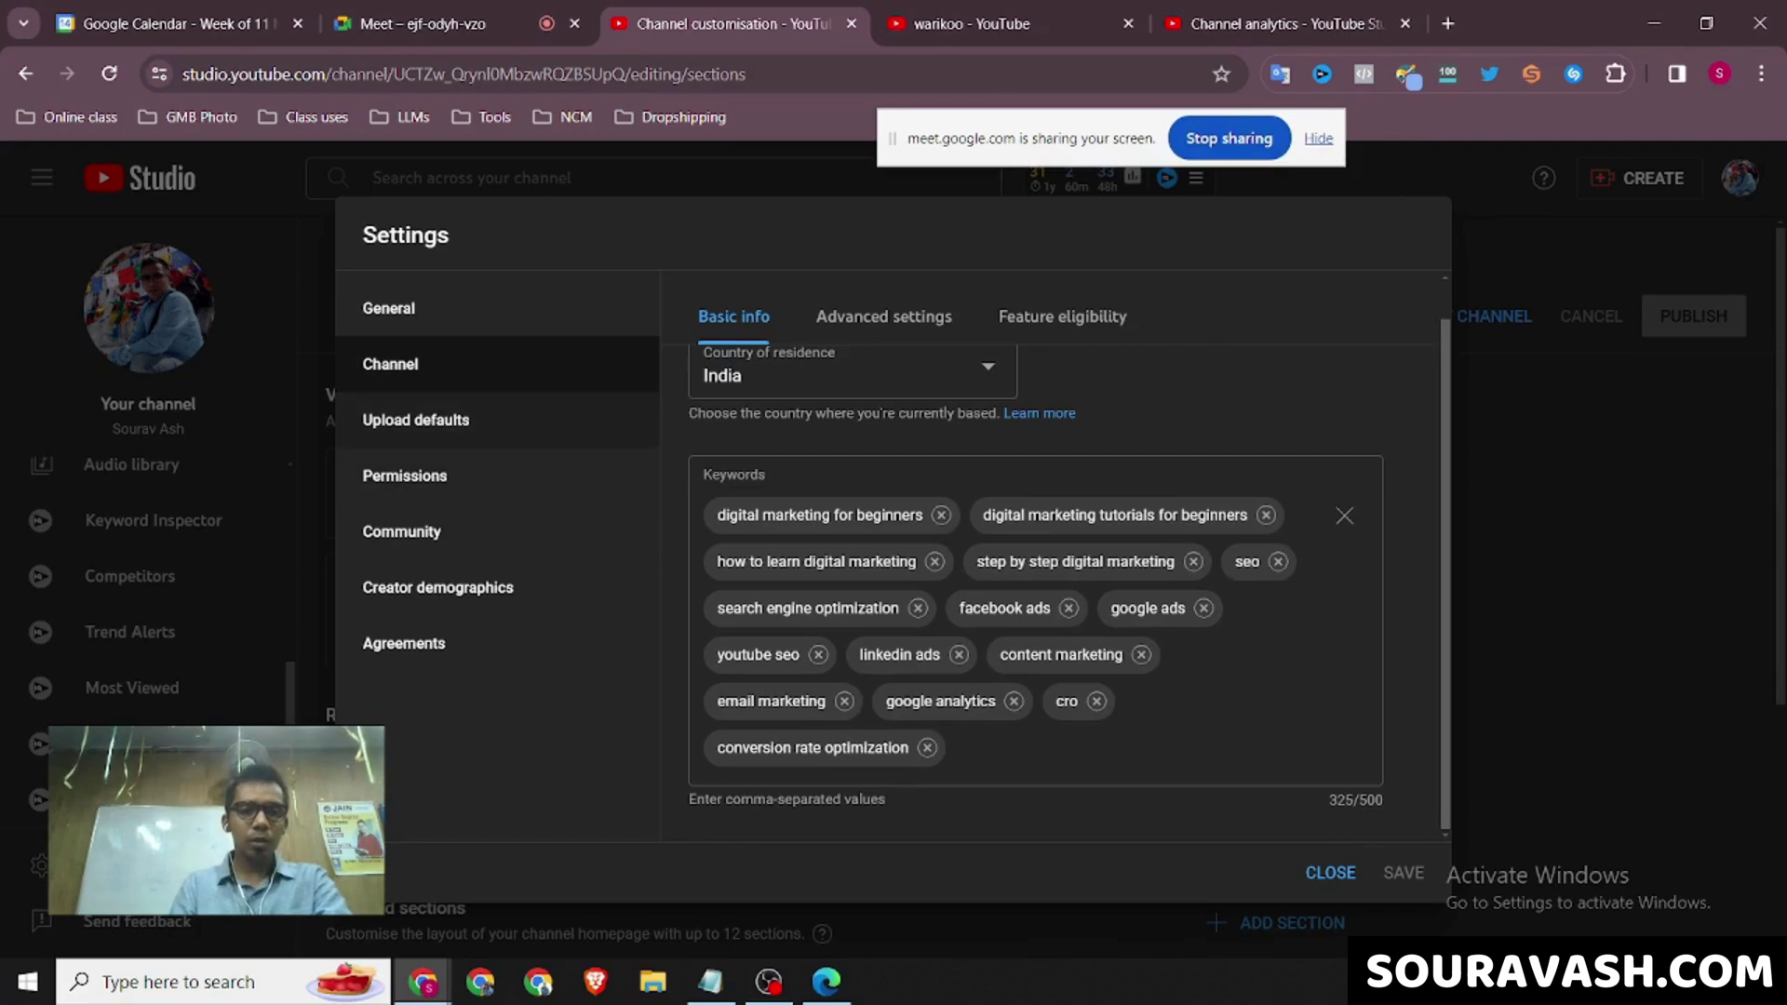
click(416, 419)
click(401, 531)
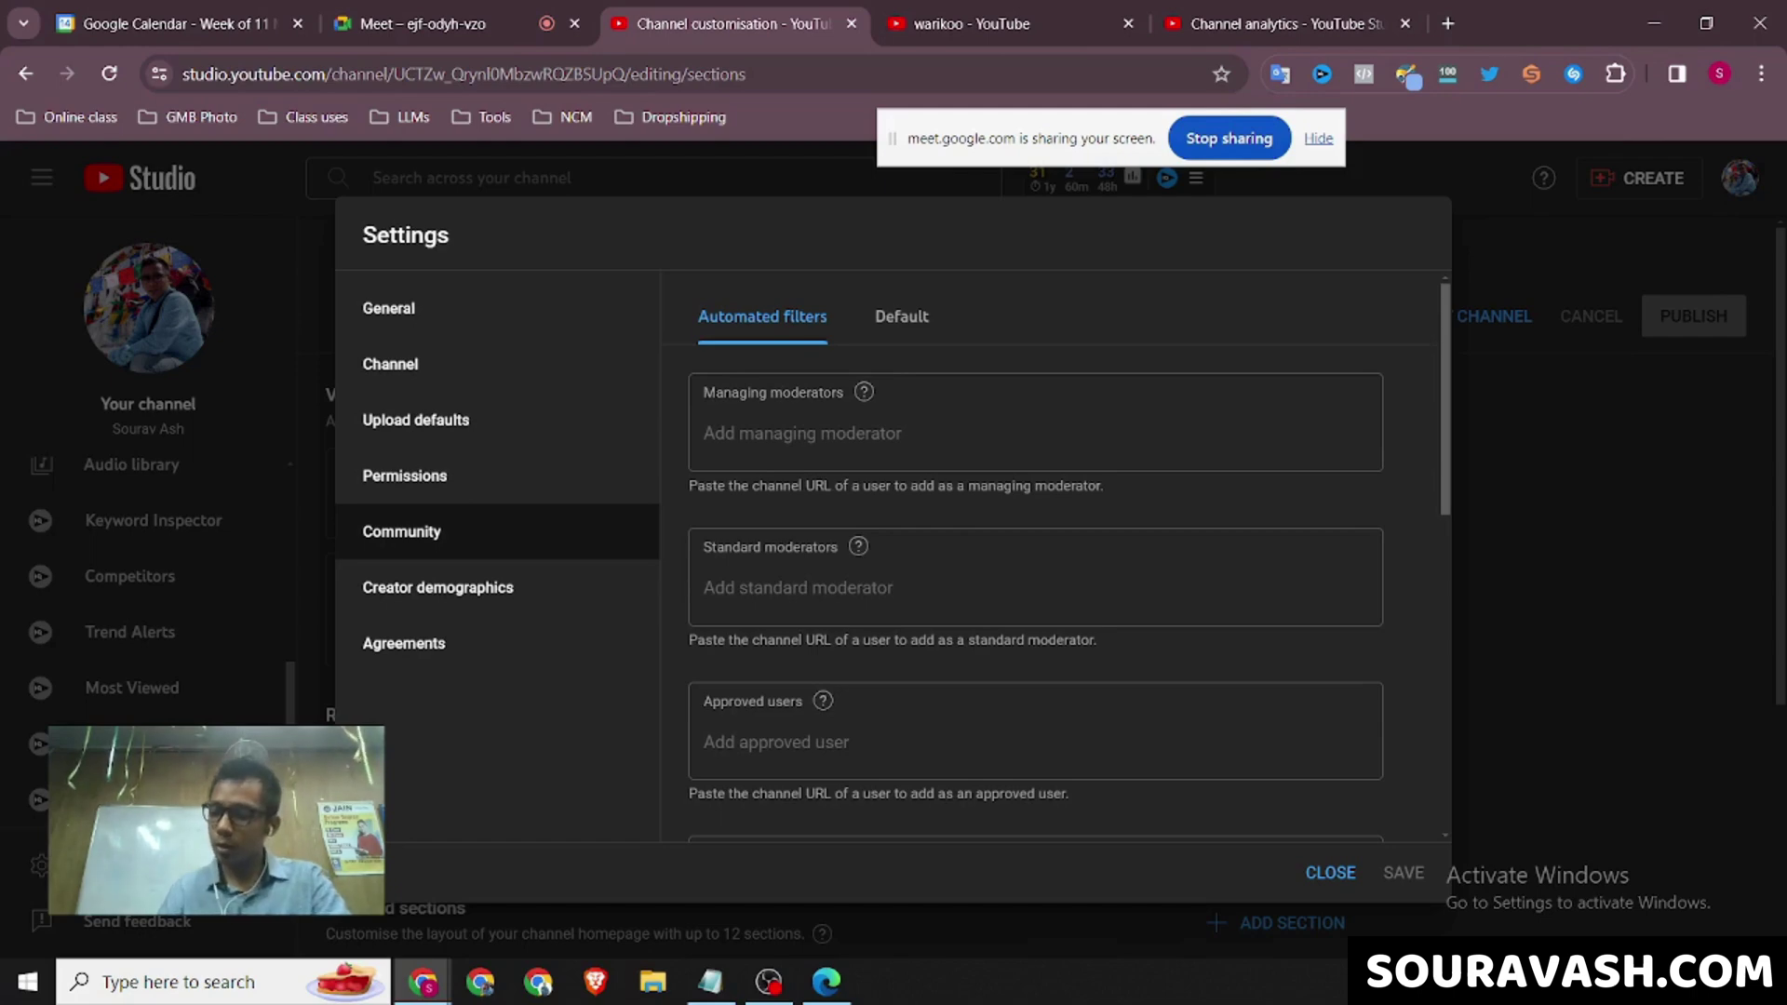
click(1329, 872)
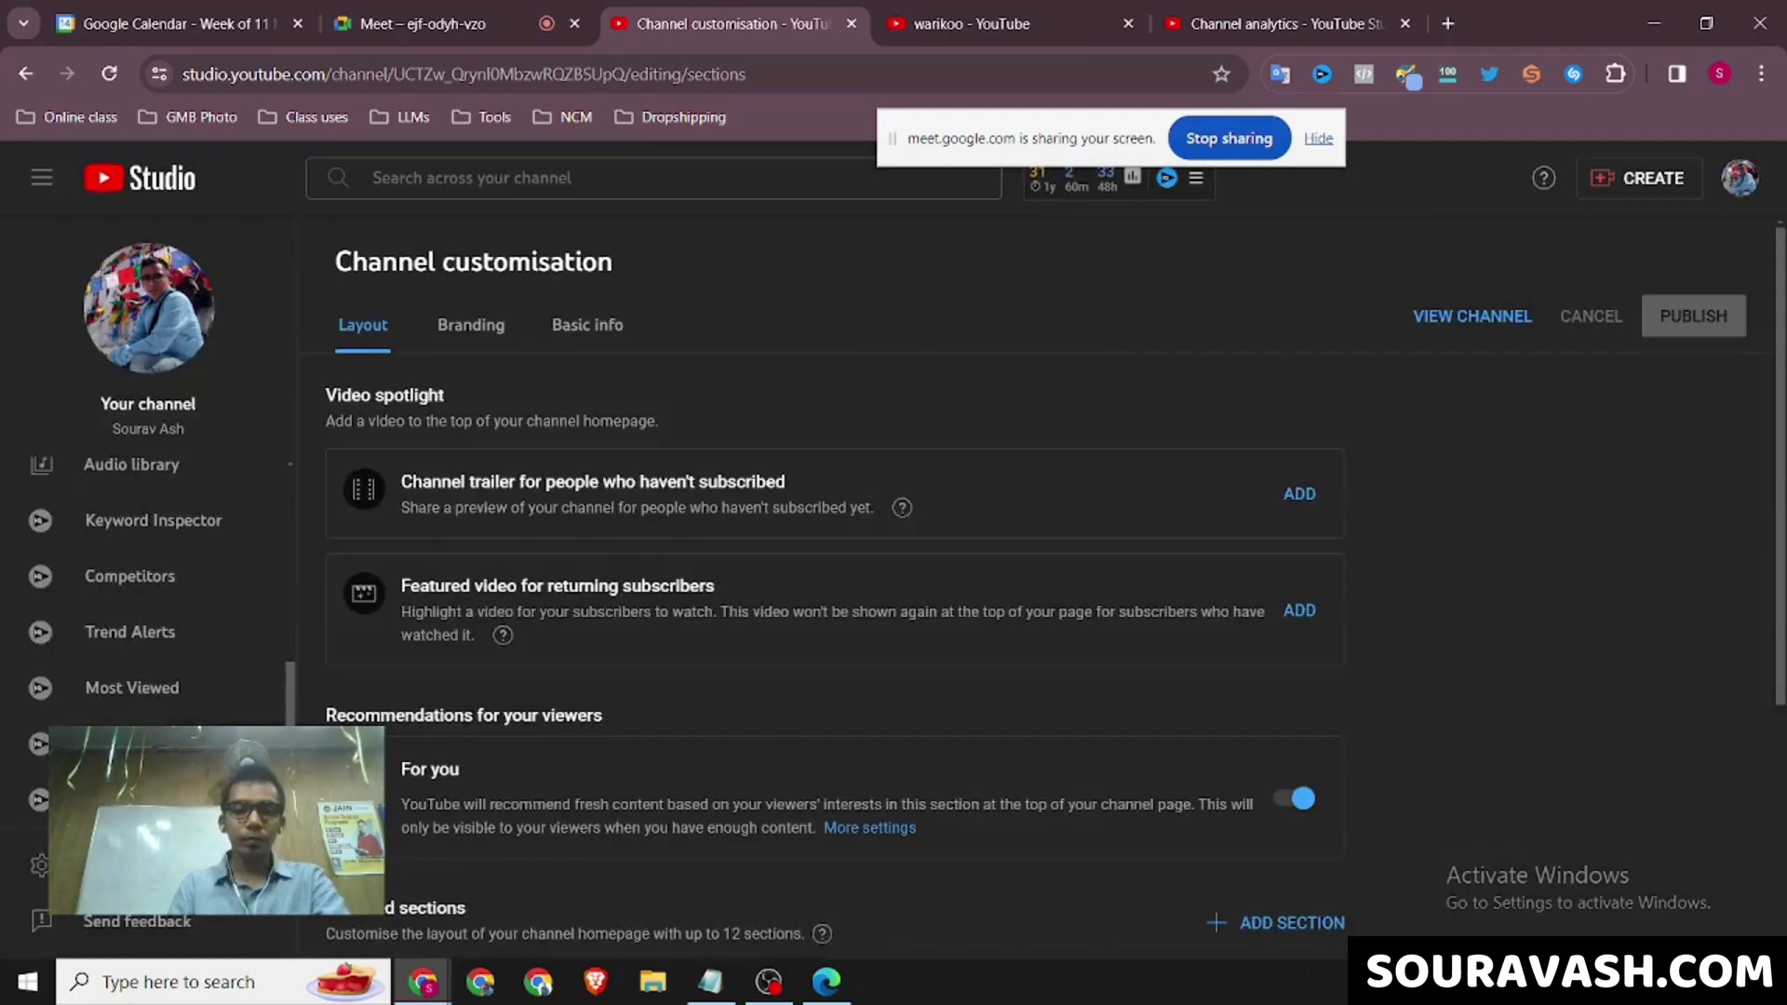